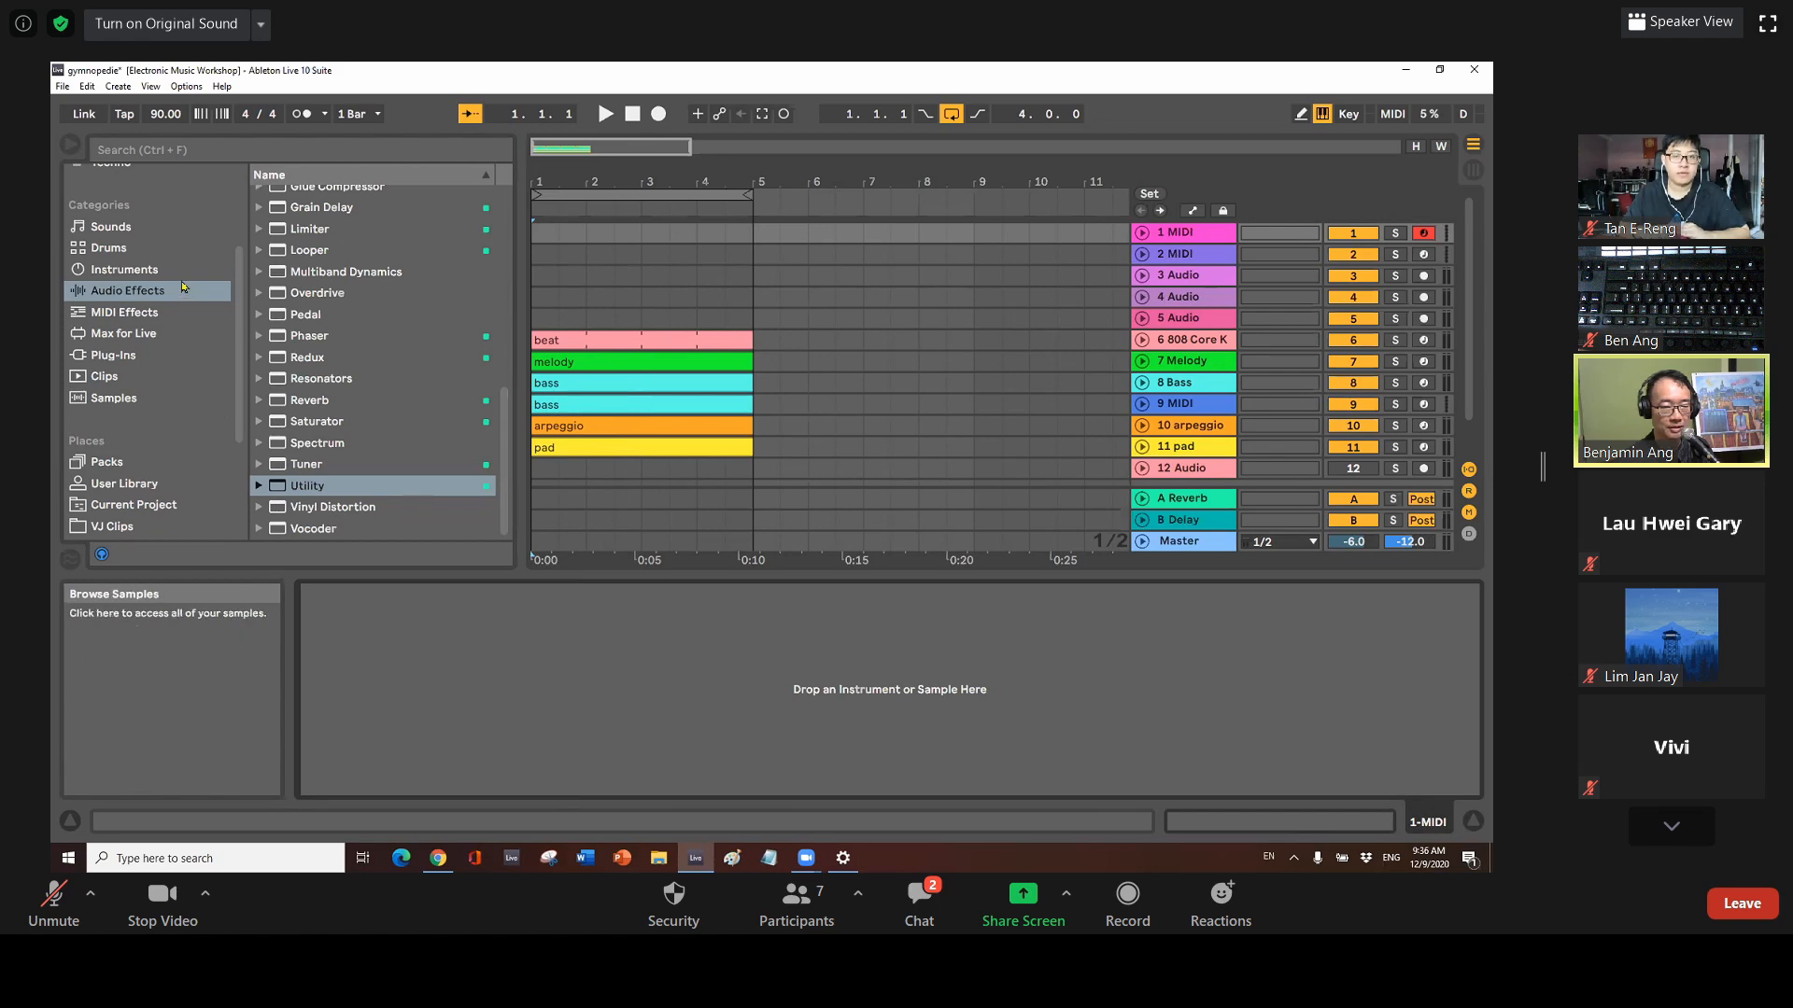
Load the 808 Core Kit.adg drum preset onto the first MIDI track and show its devices
click(108, 248)
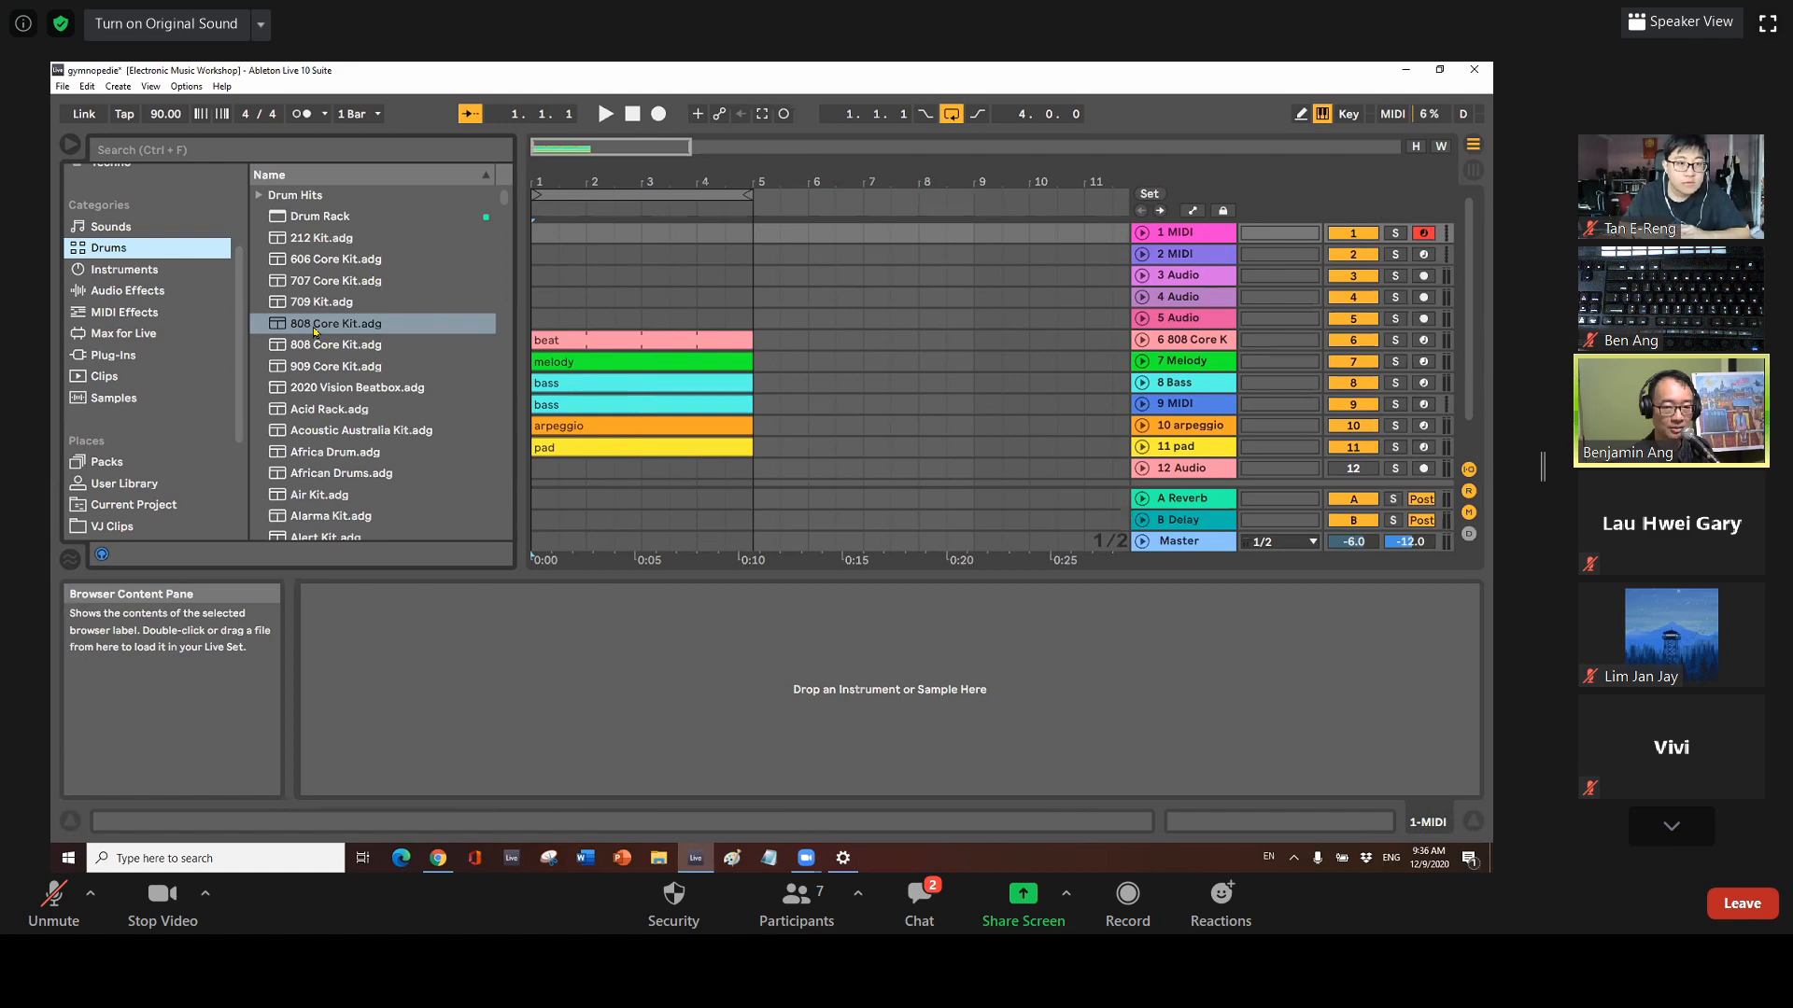
drag(314, 331, 1192, 235)
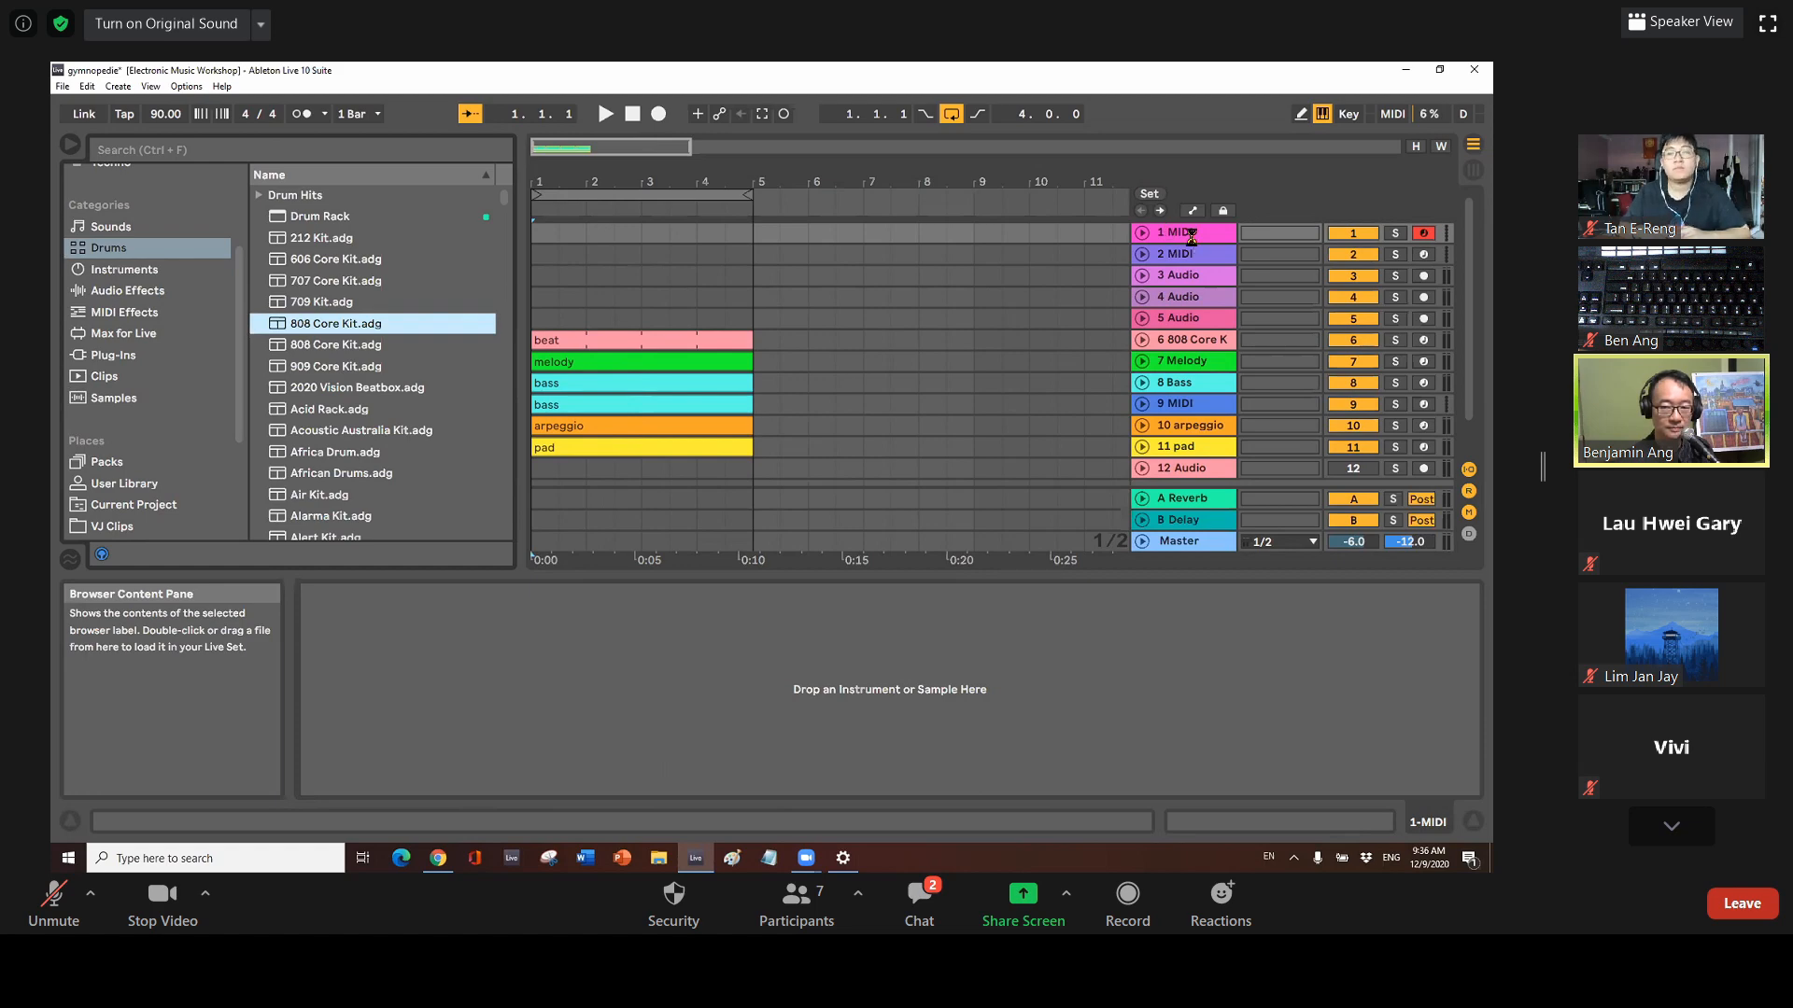
drag(1191, 239, 1191, 238)
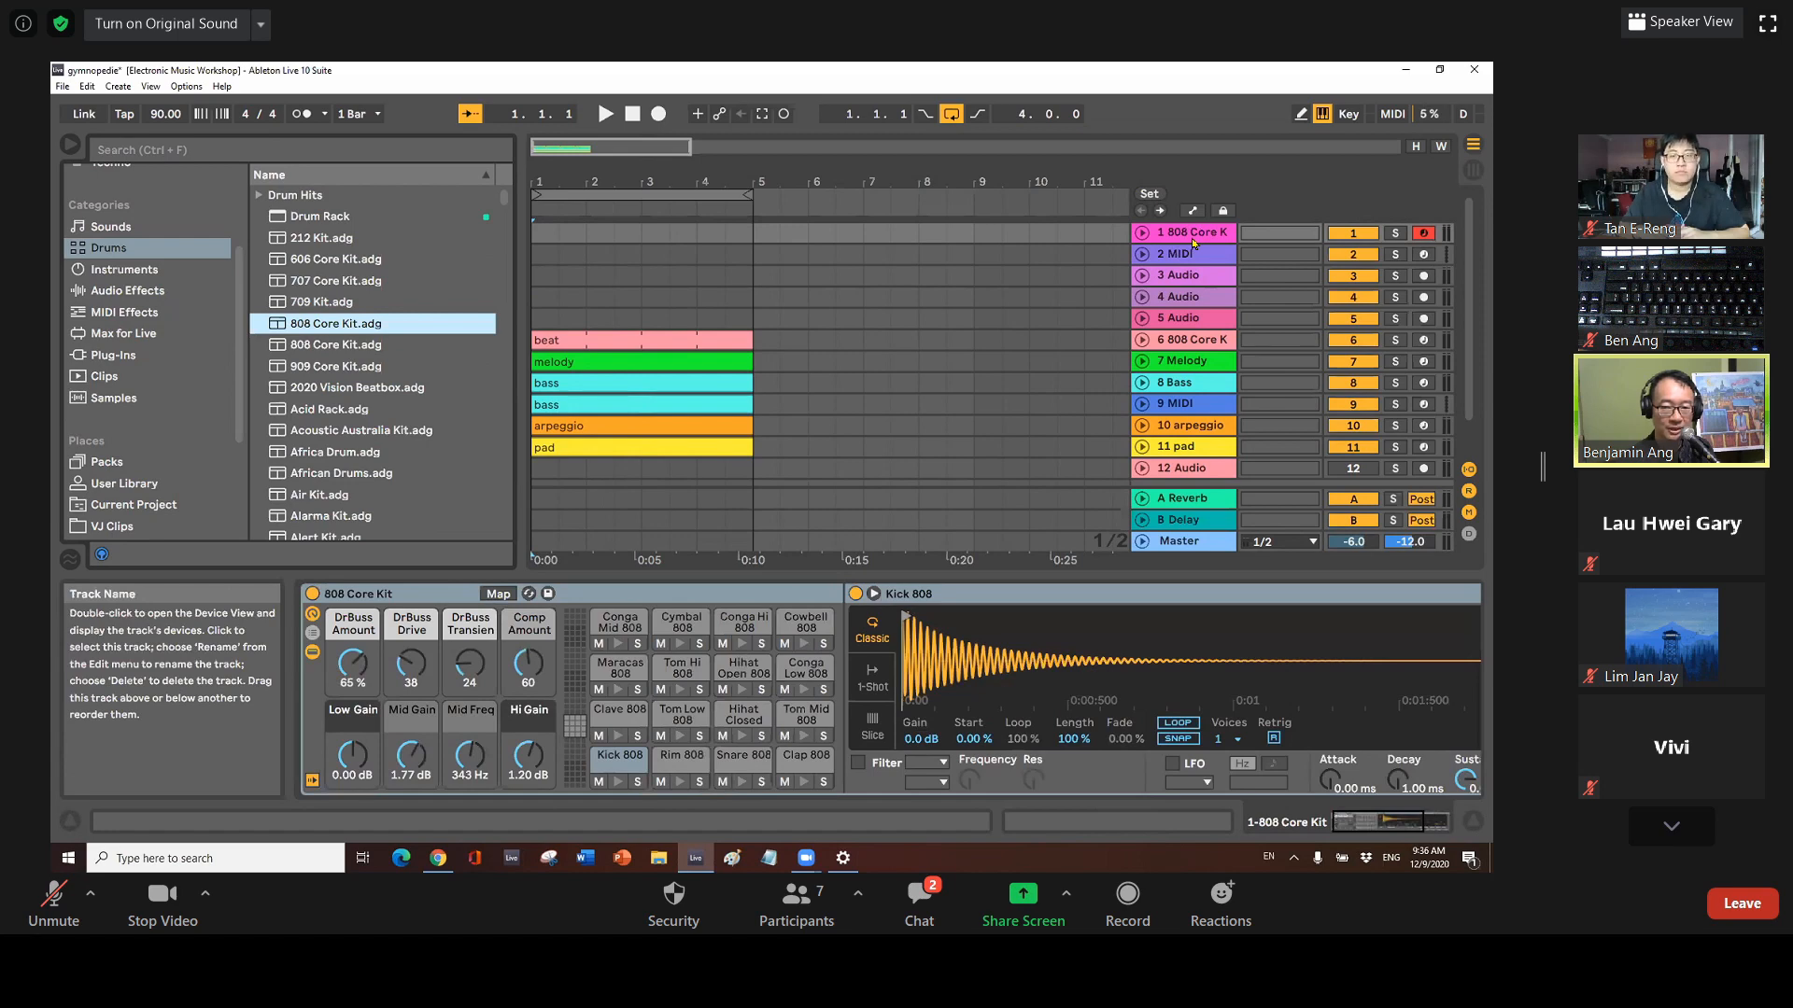
double_click(1191, 239)
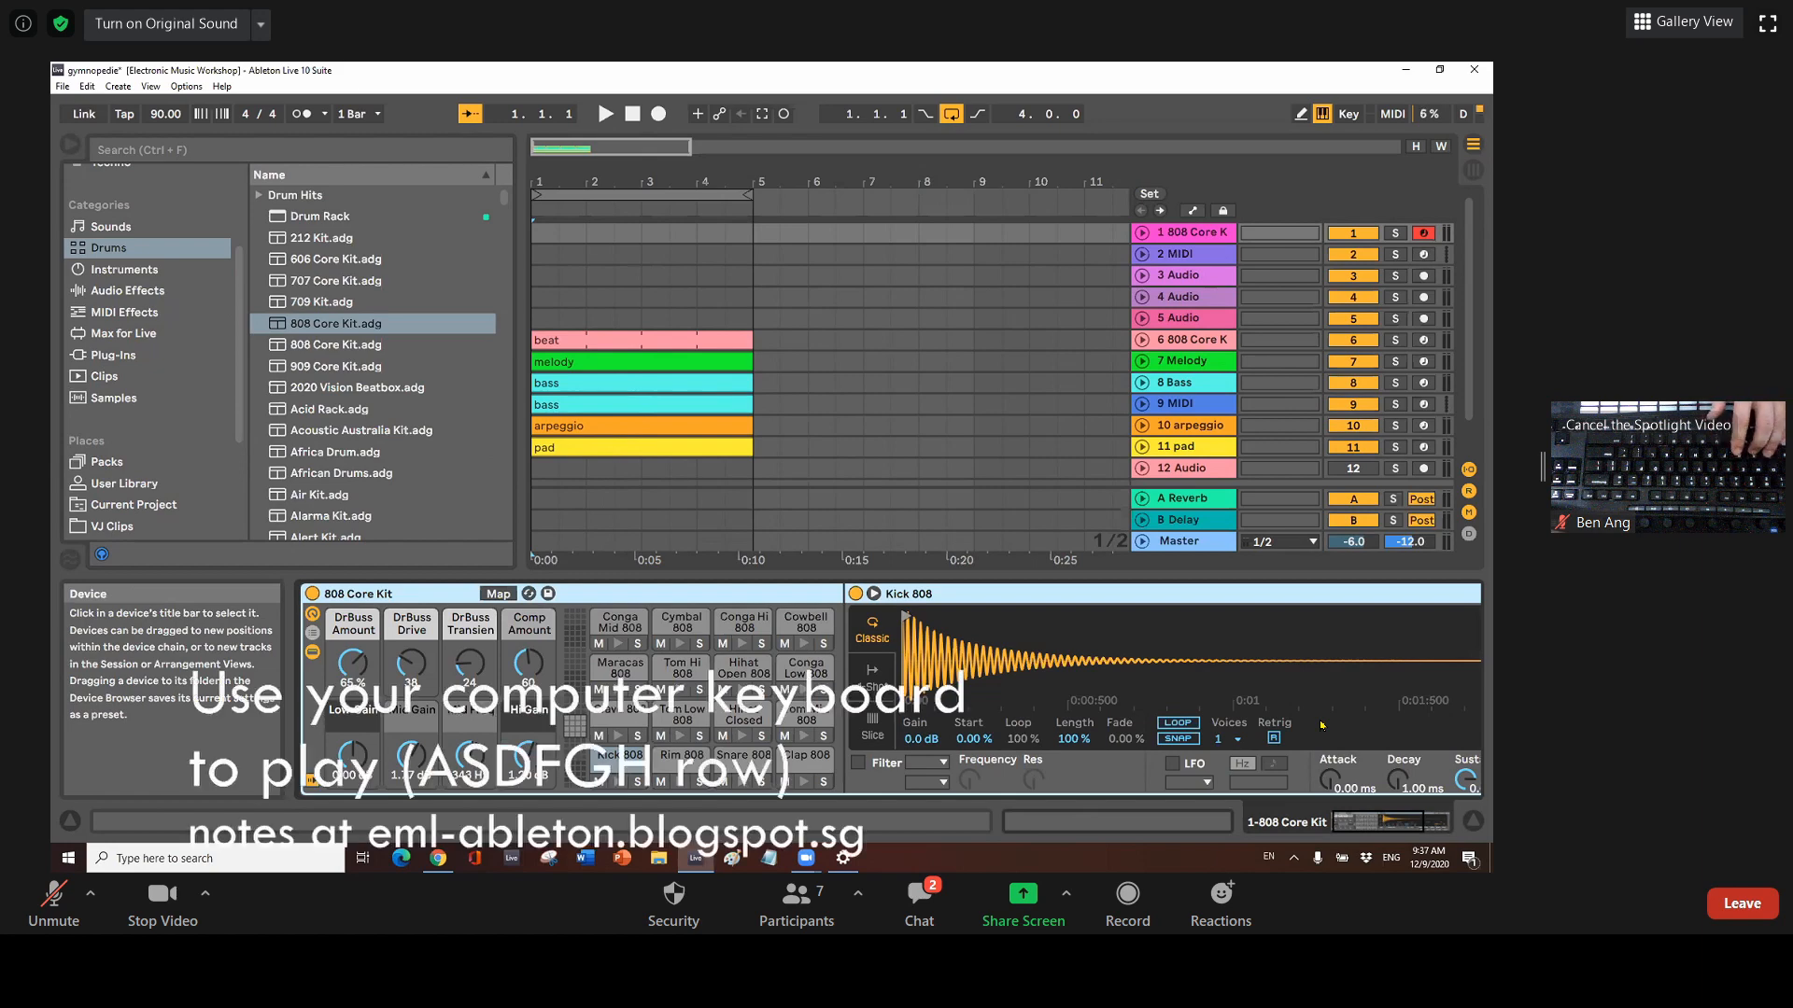
Lower the computer keyboard's octave and audition the kit's kick and snare sounds on track 1
key(a)
key(z)
key(a)
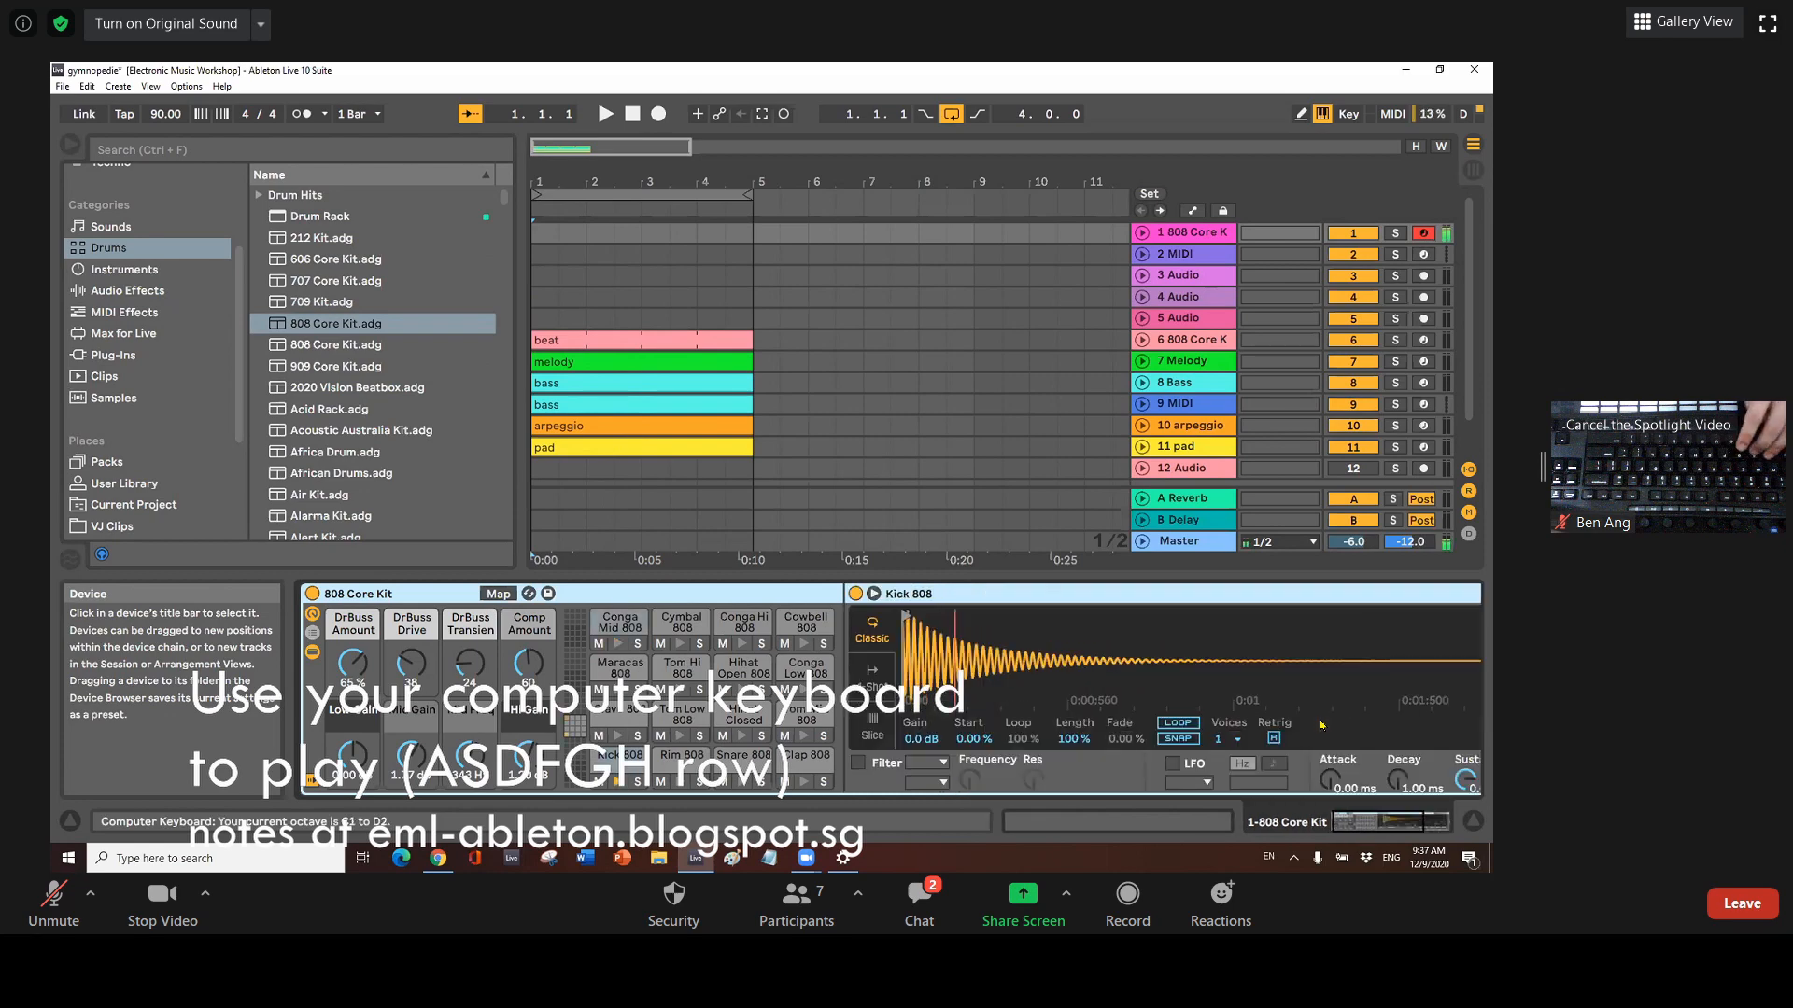
key(s)
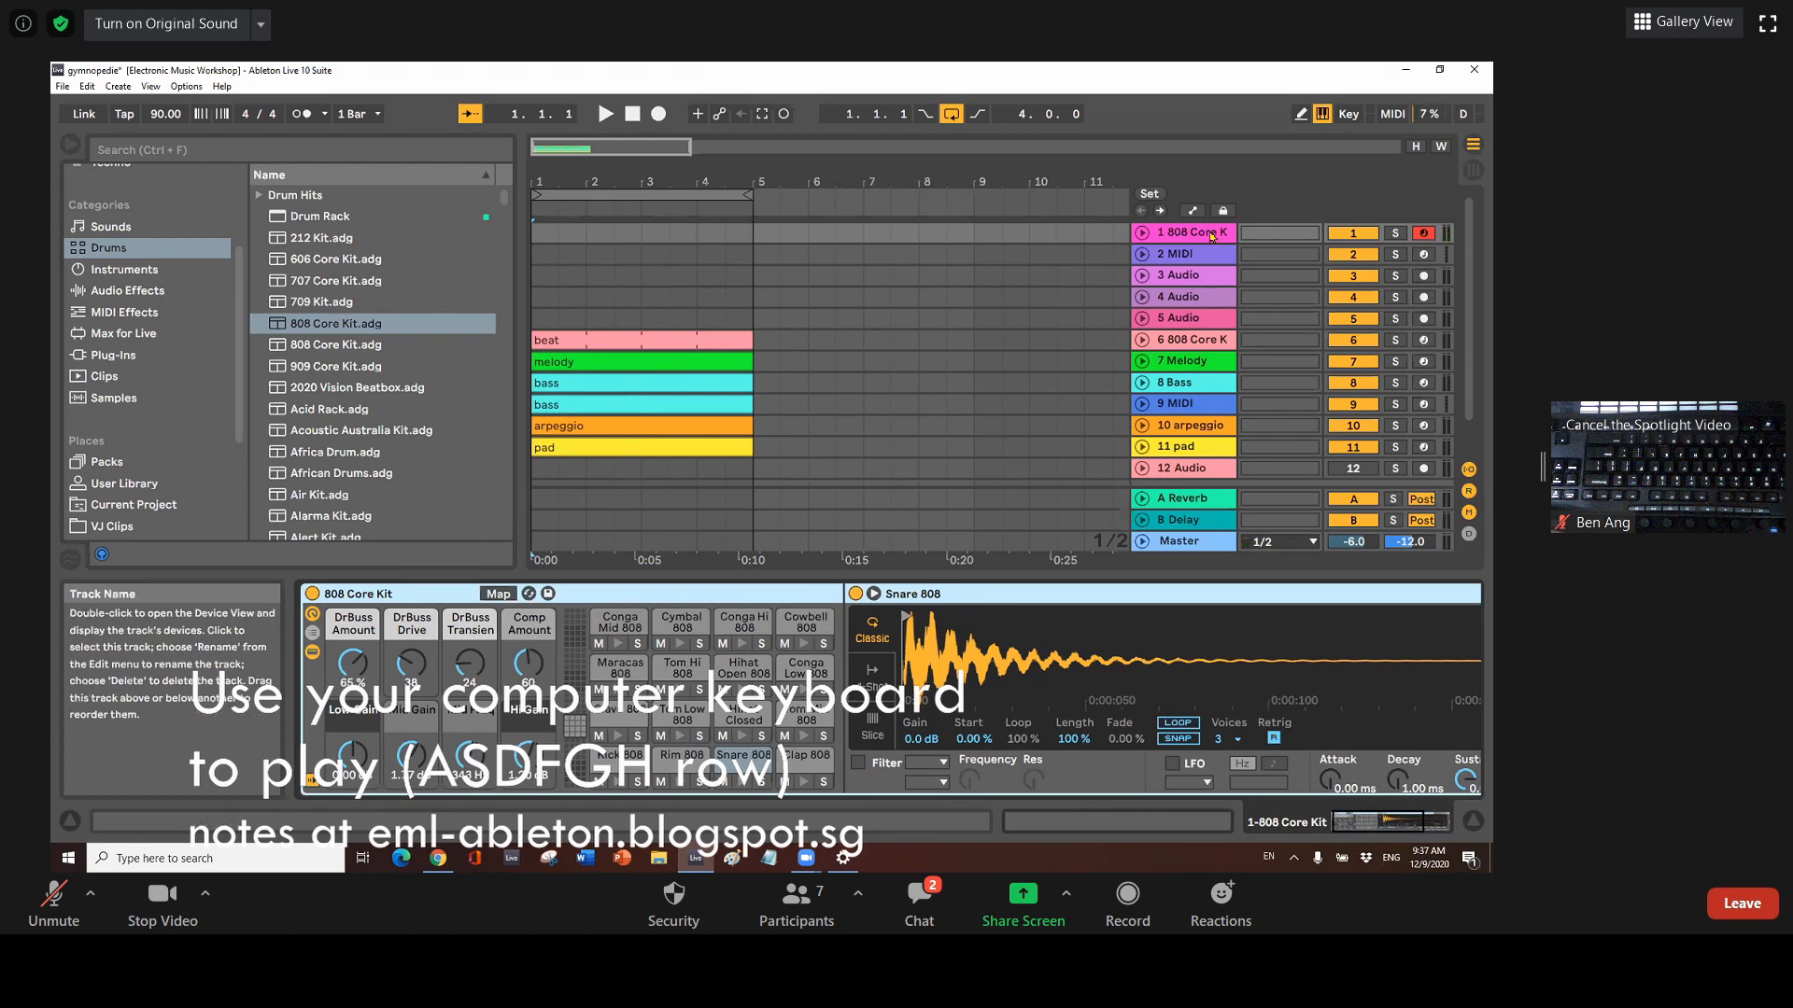
Insert an empty four-bar MIDI clip from 1.1.1 to 5.1.1 on the 808 Core Kit track 1
click(535, 236)
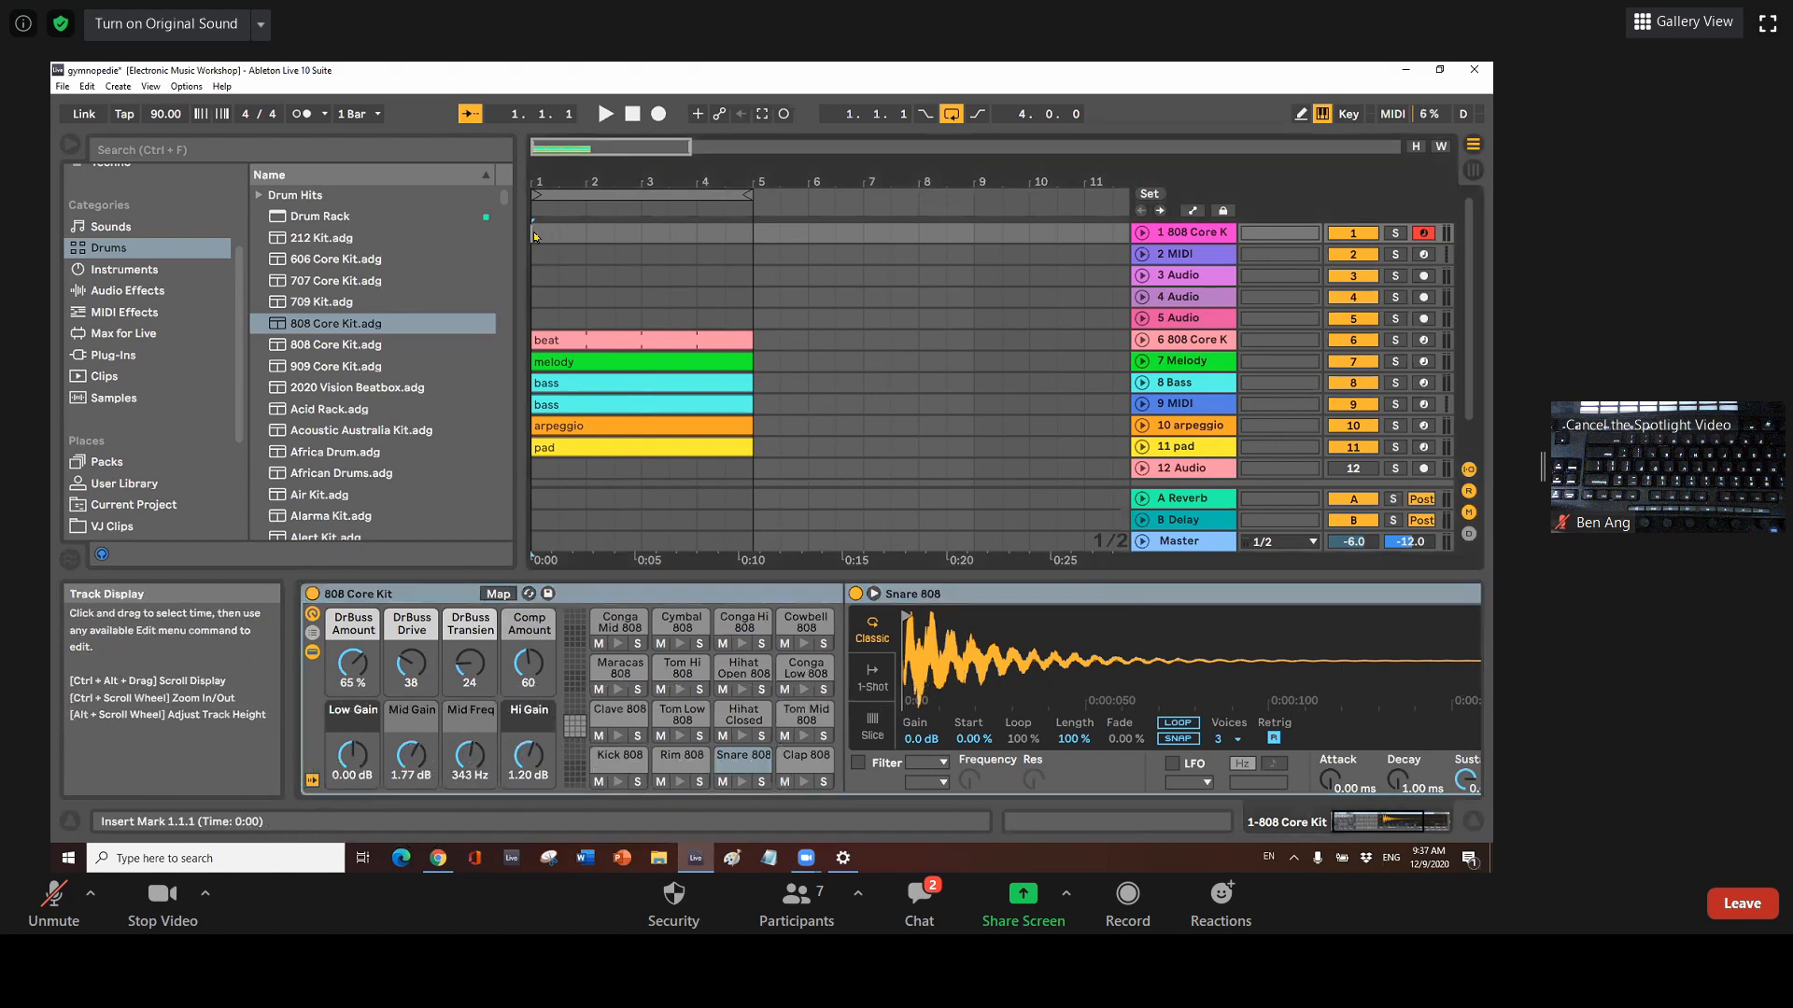
drag(541, 237, 744, 233)
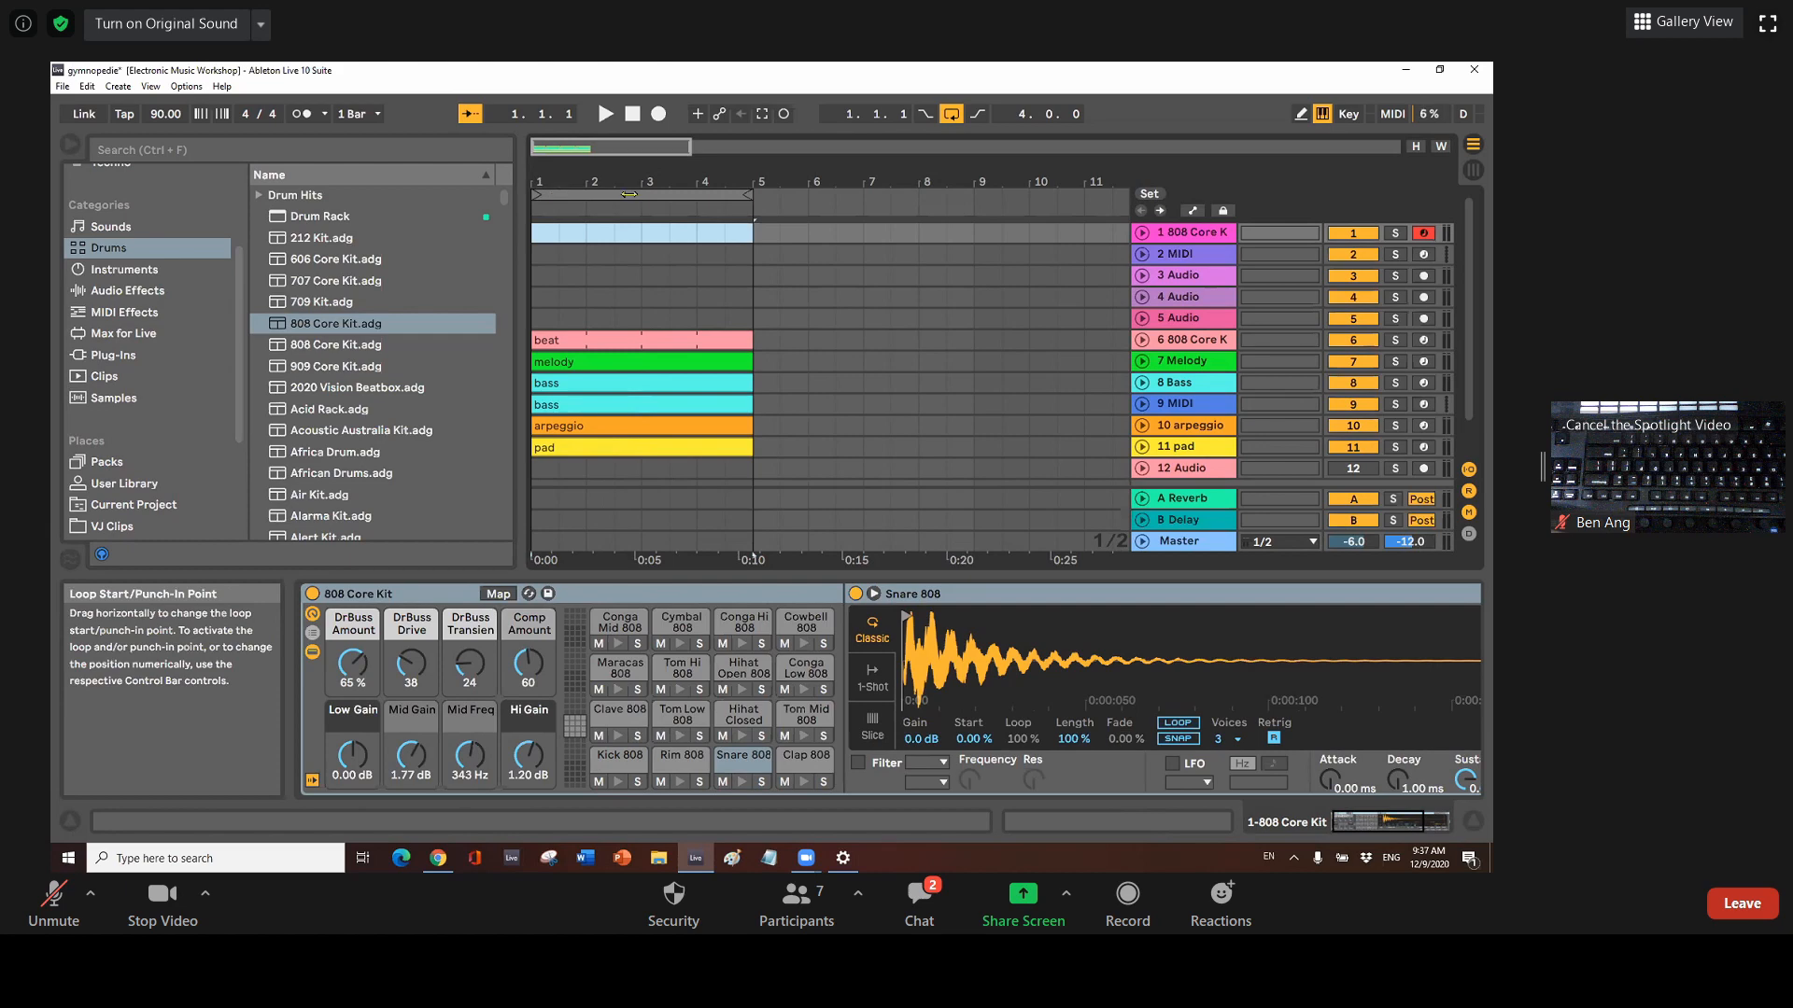
drag(621, 149, 621, 88)
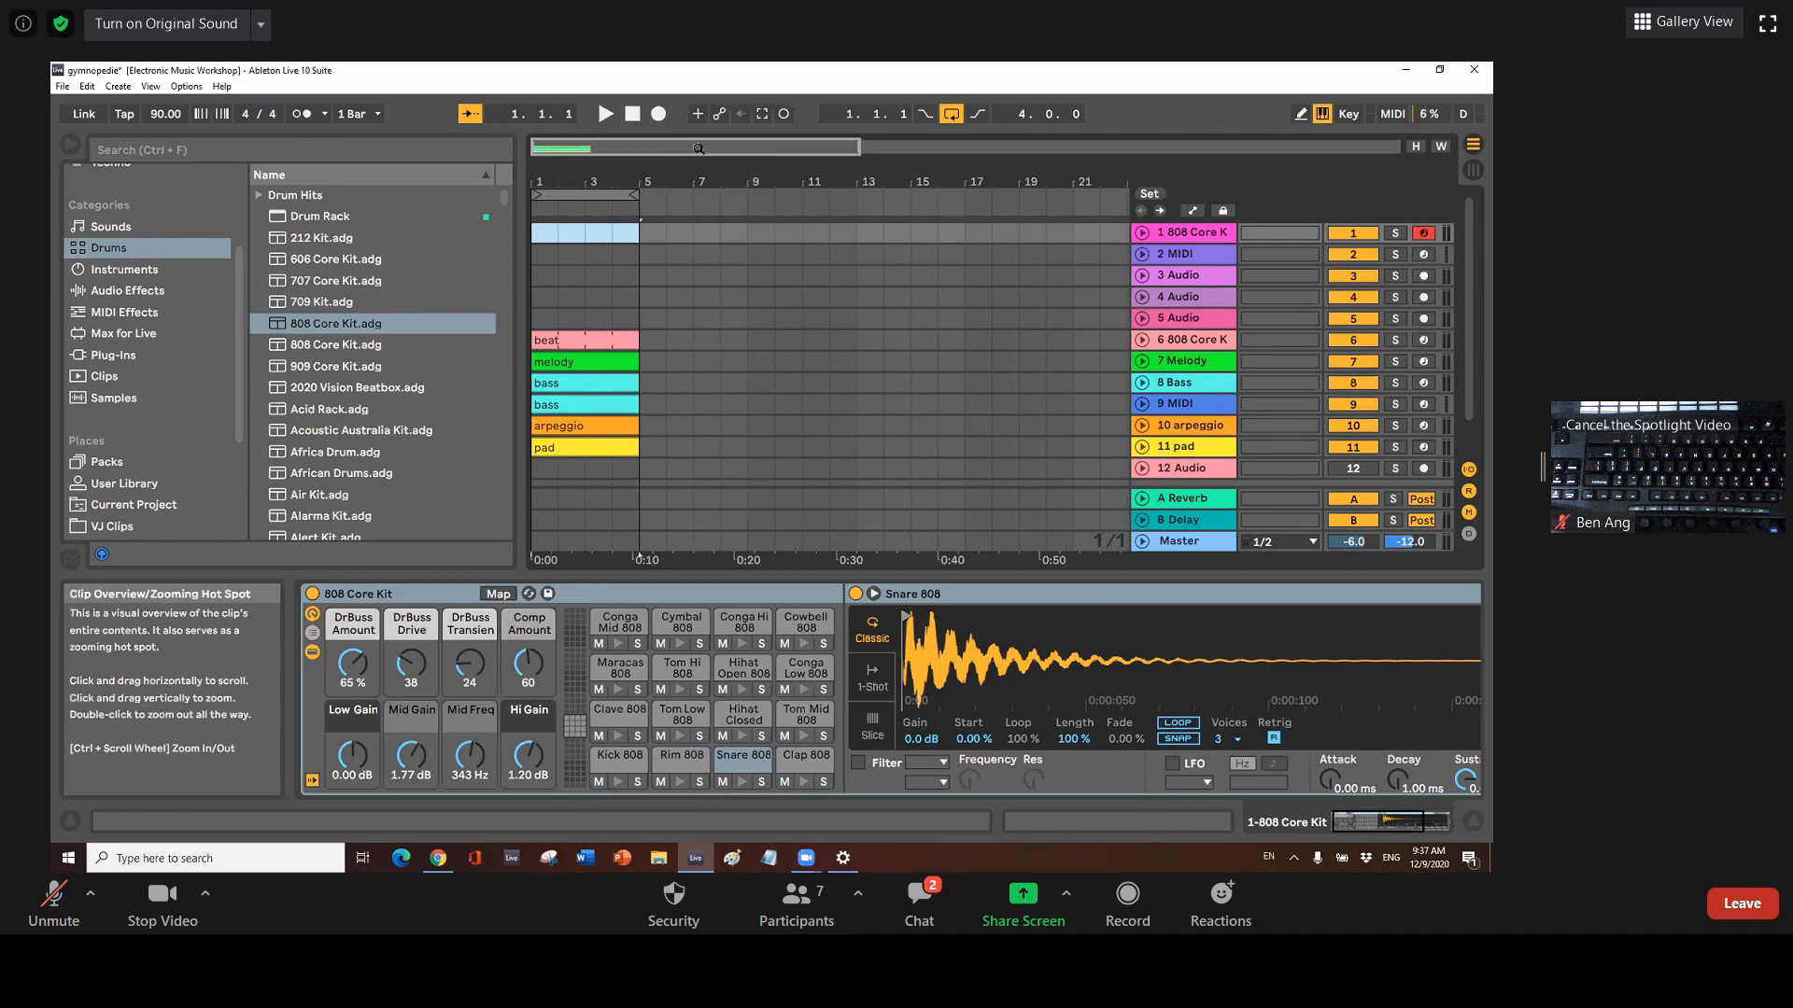
mouse_move(696, 146)
mouse_down()
mouse_move(696, 166)
mouse_move(649, 166)
mouse_move(642, 146)
mouse_move(629, 183)
mouse_up()
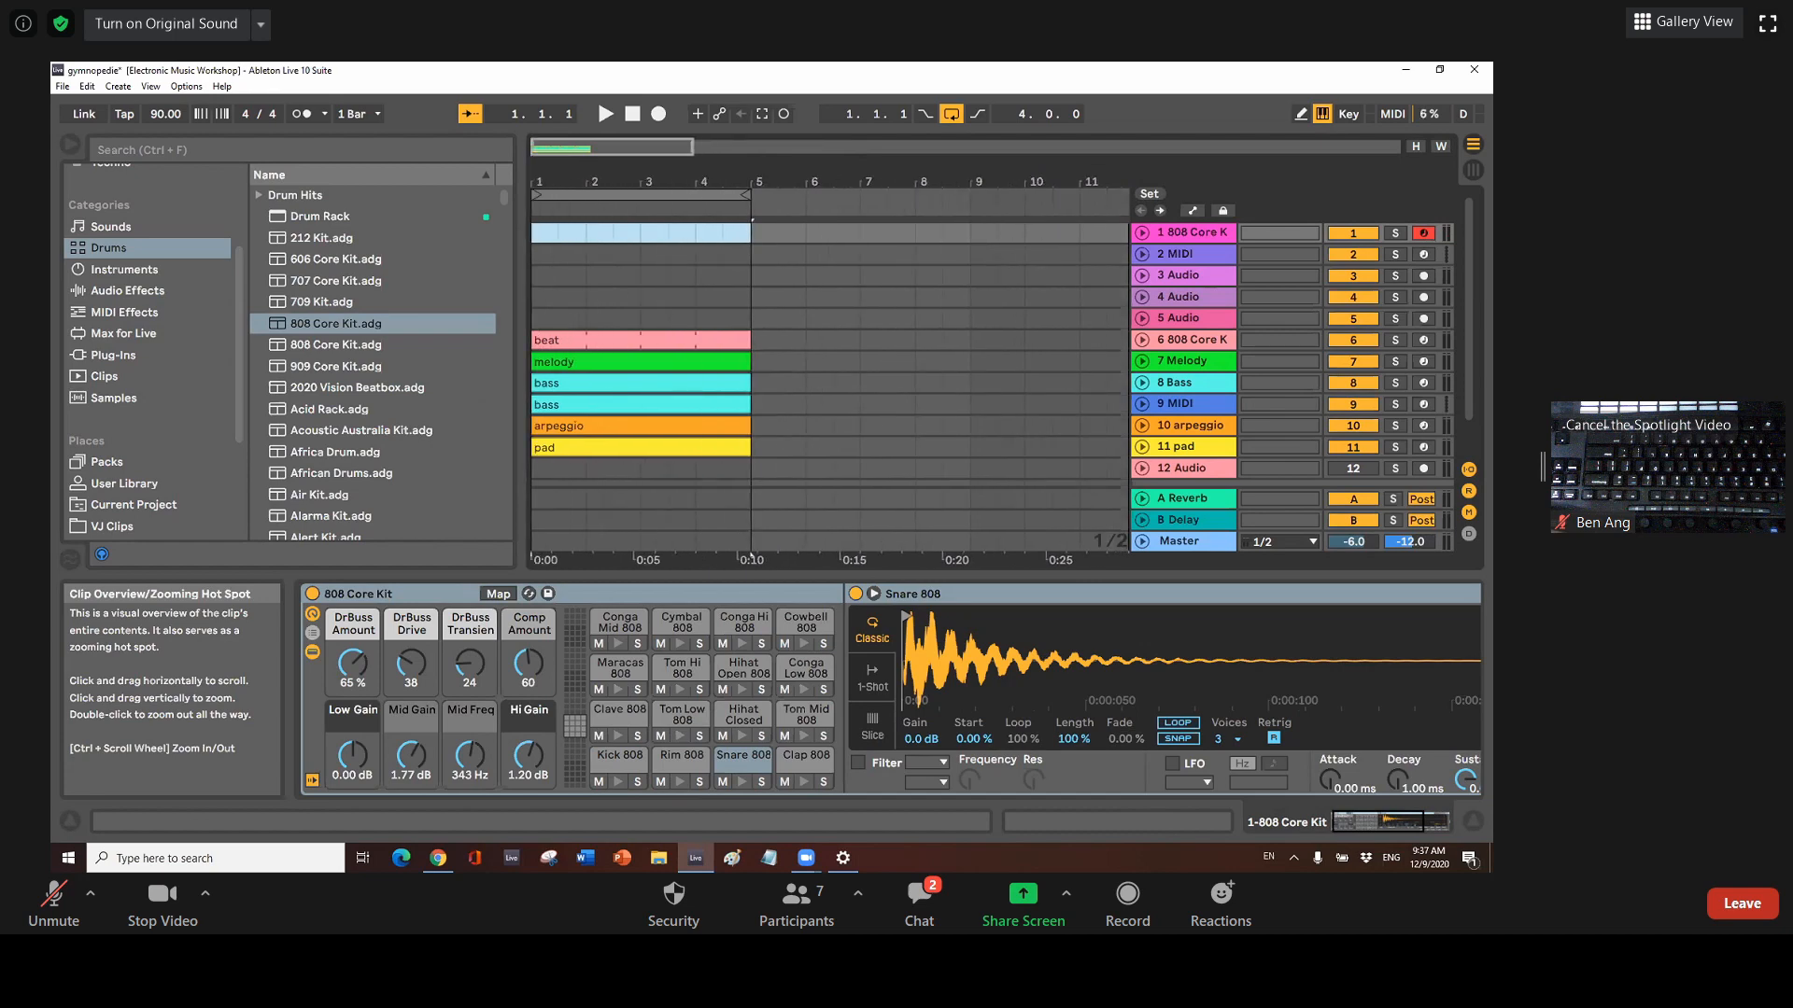
drag(613, 147, 602, 149)
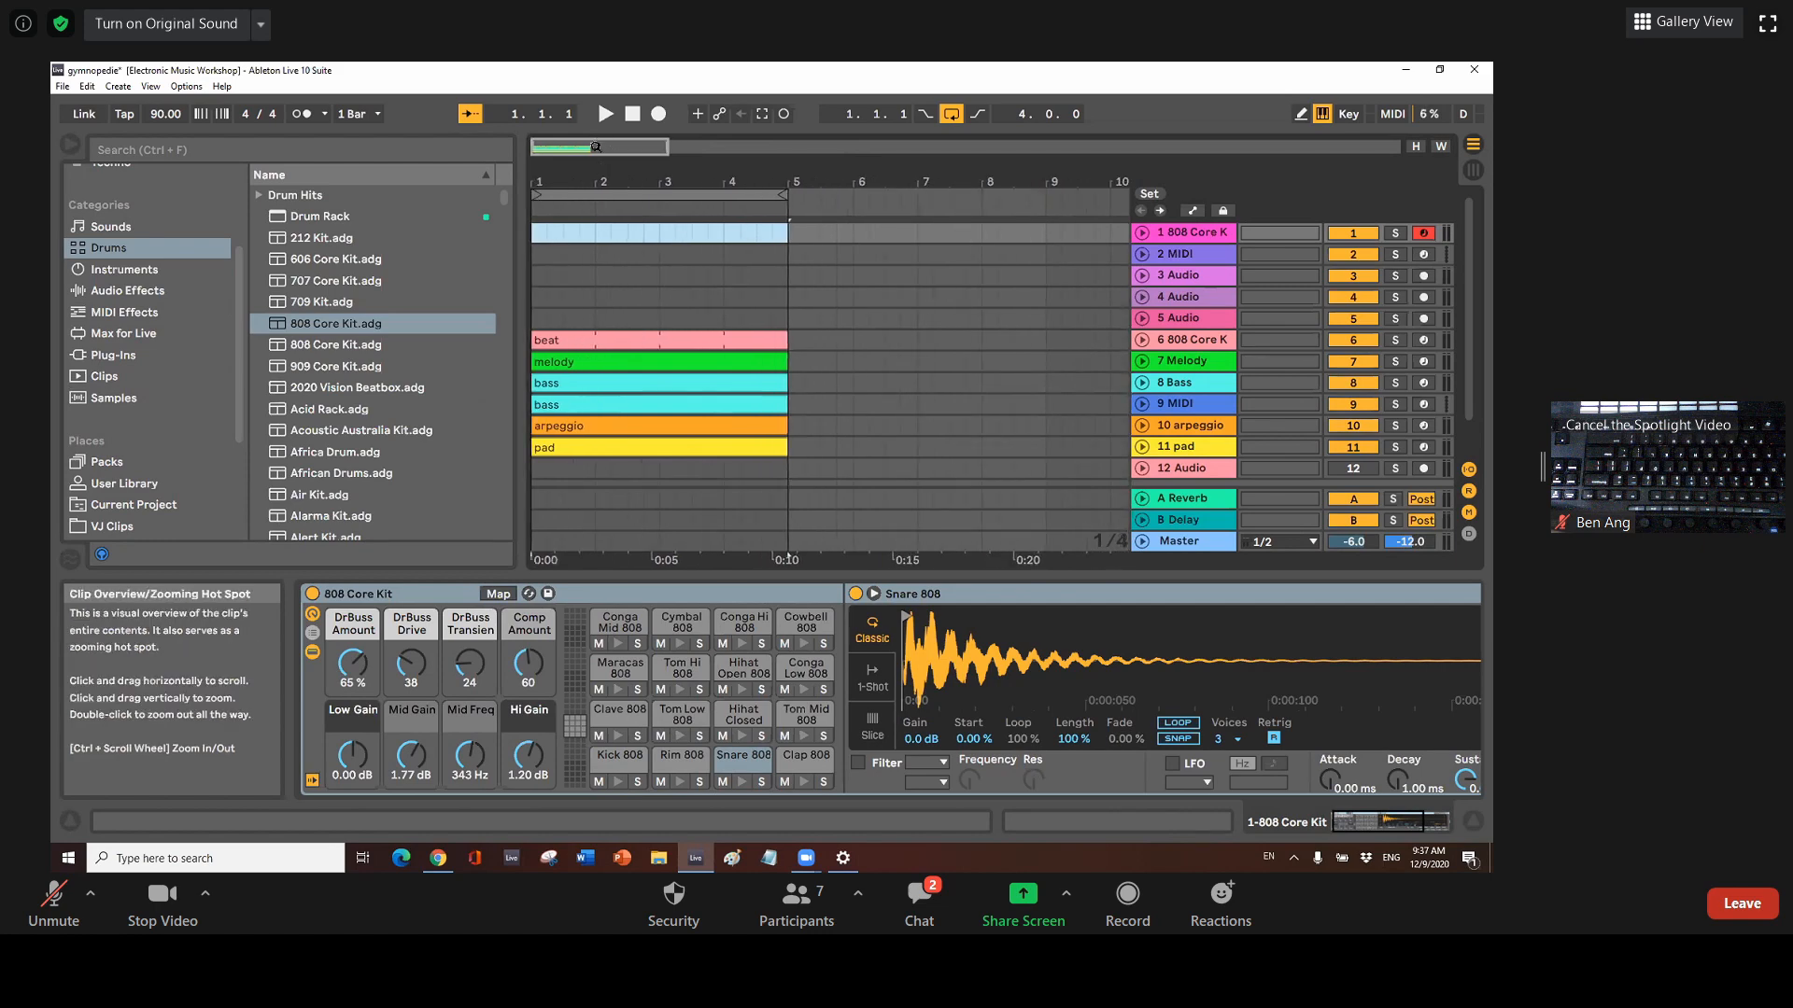
click(547, 233)
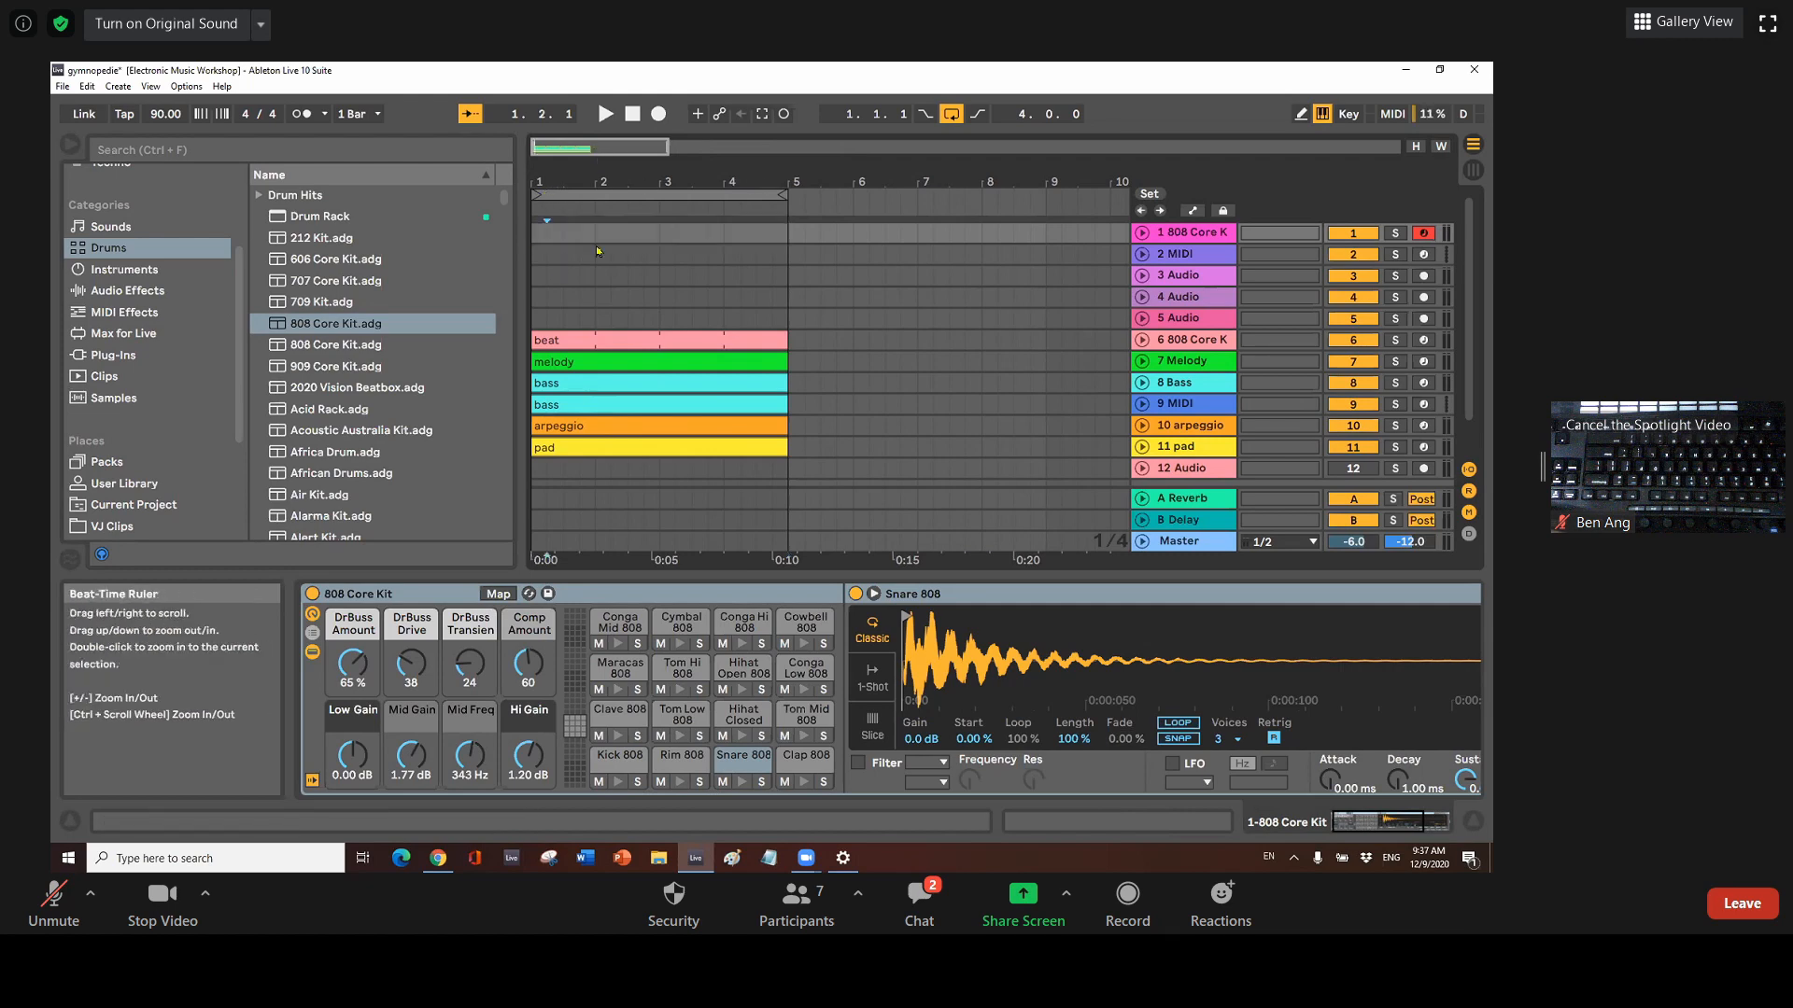
drag(536, 242, 775, 233)
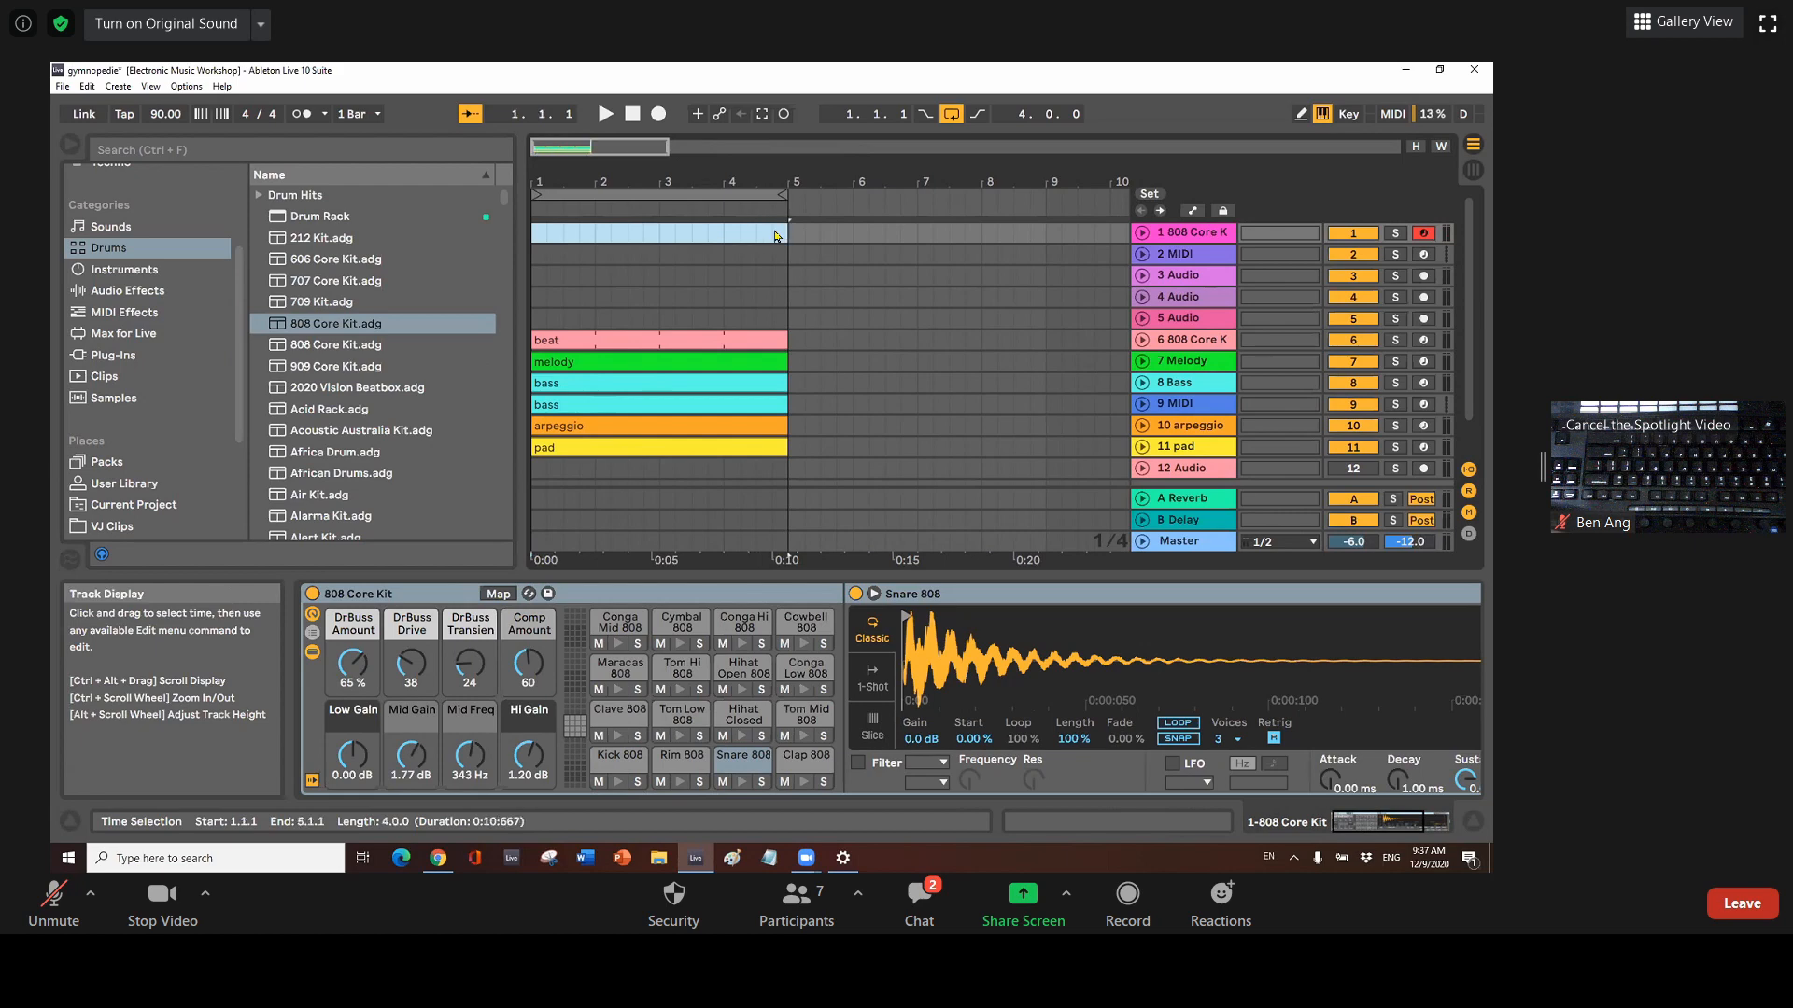
right_click(775, 234)
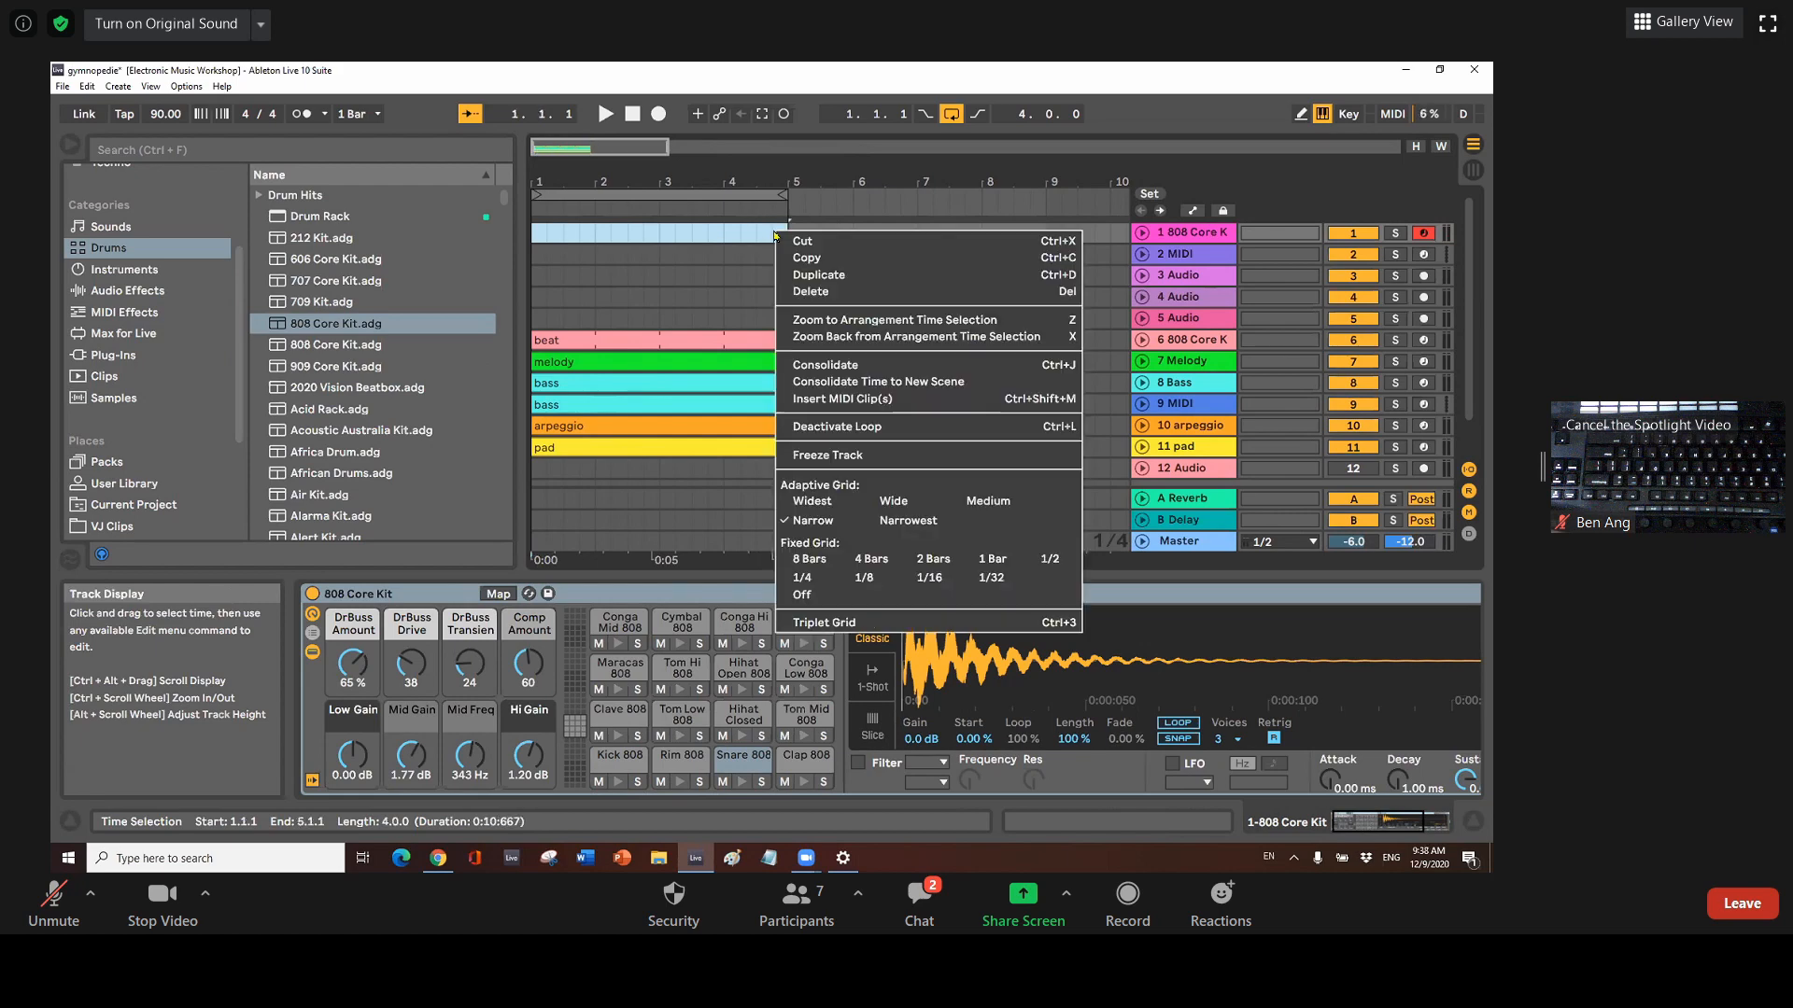
click(870, 404)
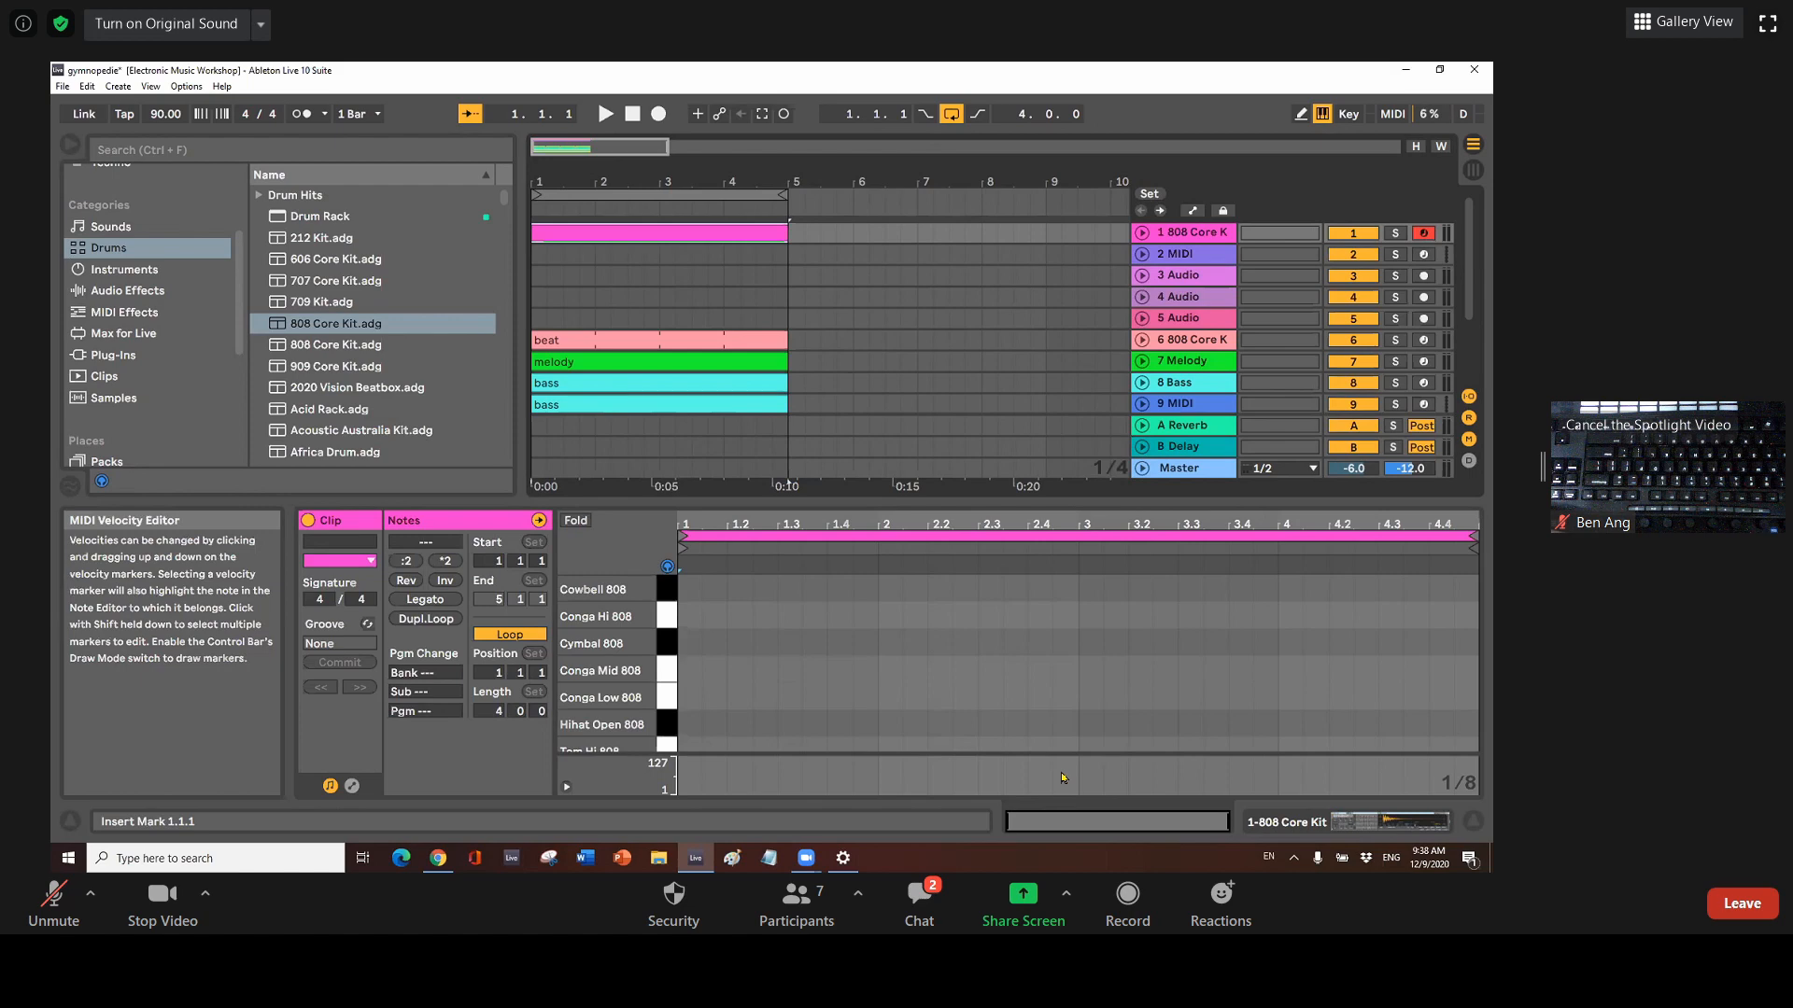
Enlarge the clip's note editor to expose the lower drum rows down to Kick 808 and set its fixed grid to 1/16
drag(783, 499, 805, 288)
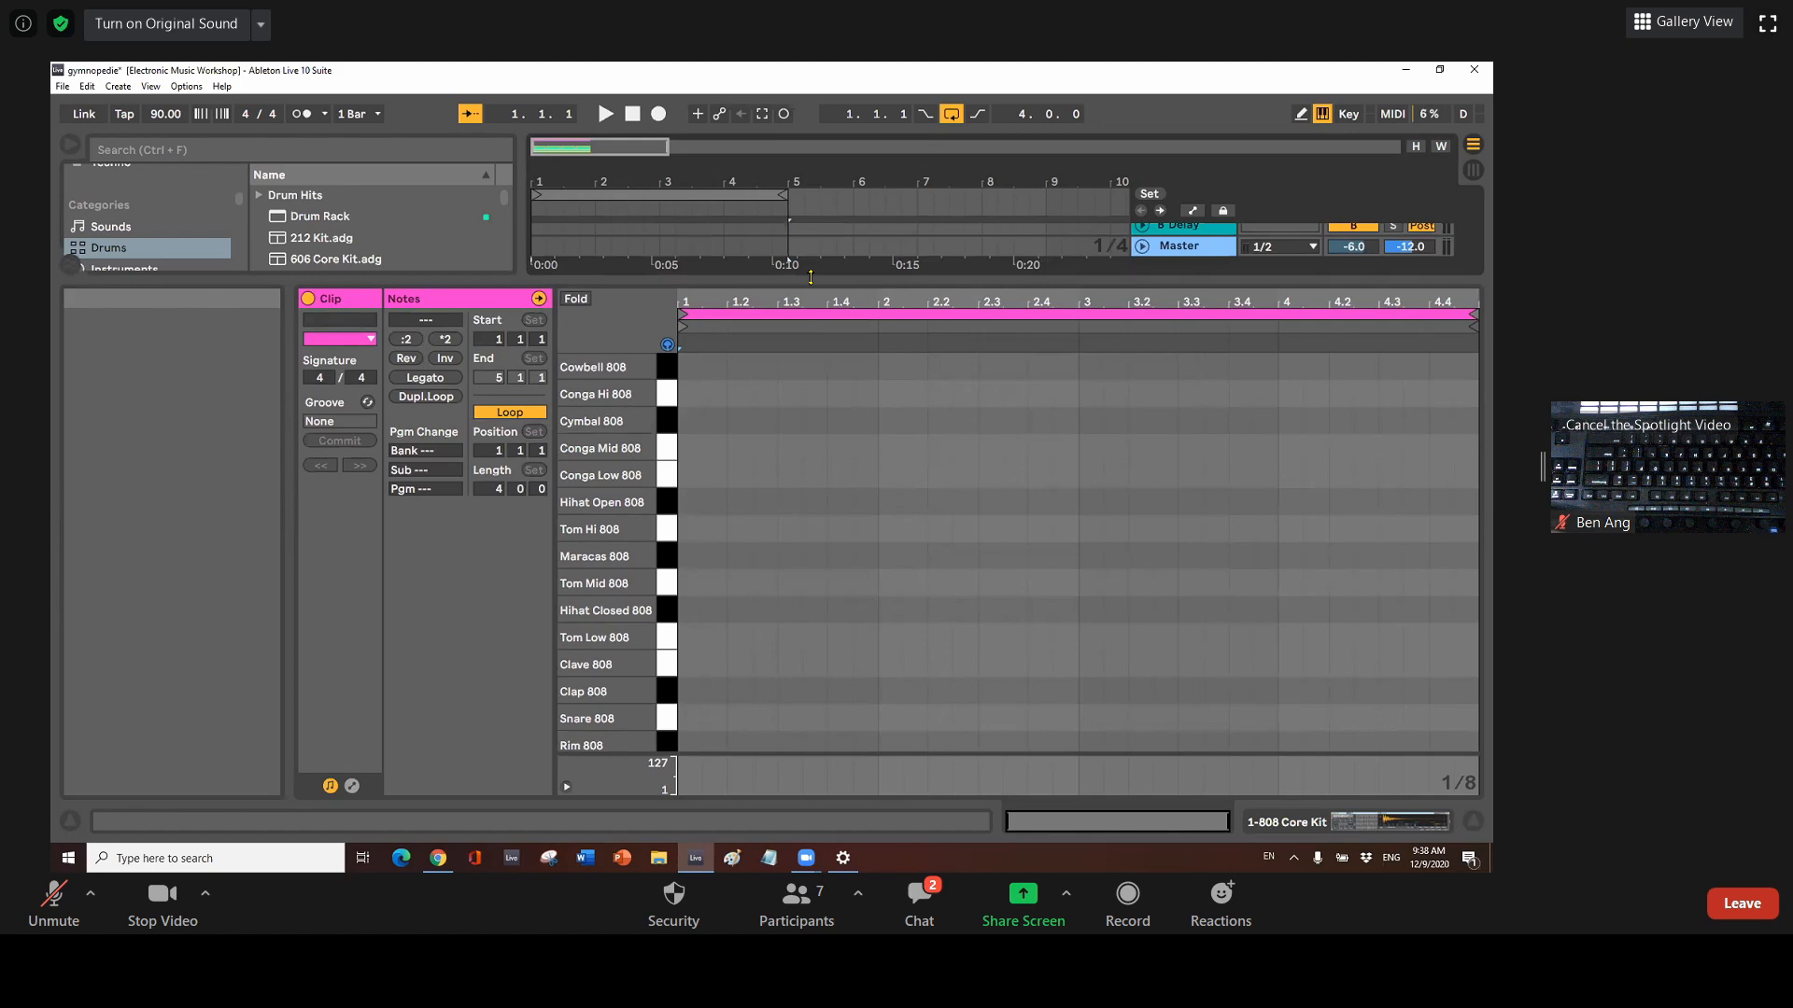
drag(812, 266, 815, 276)
drag(812, 366, 810, 398)
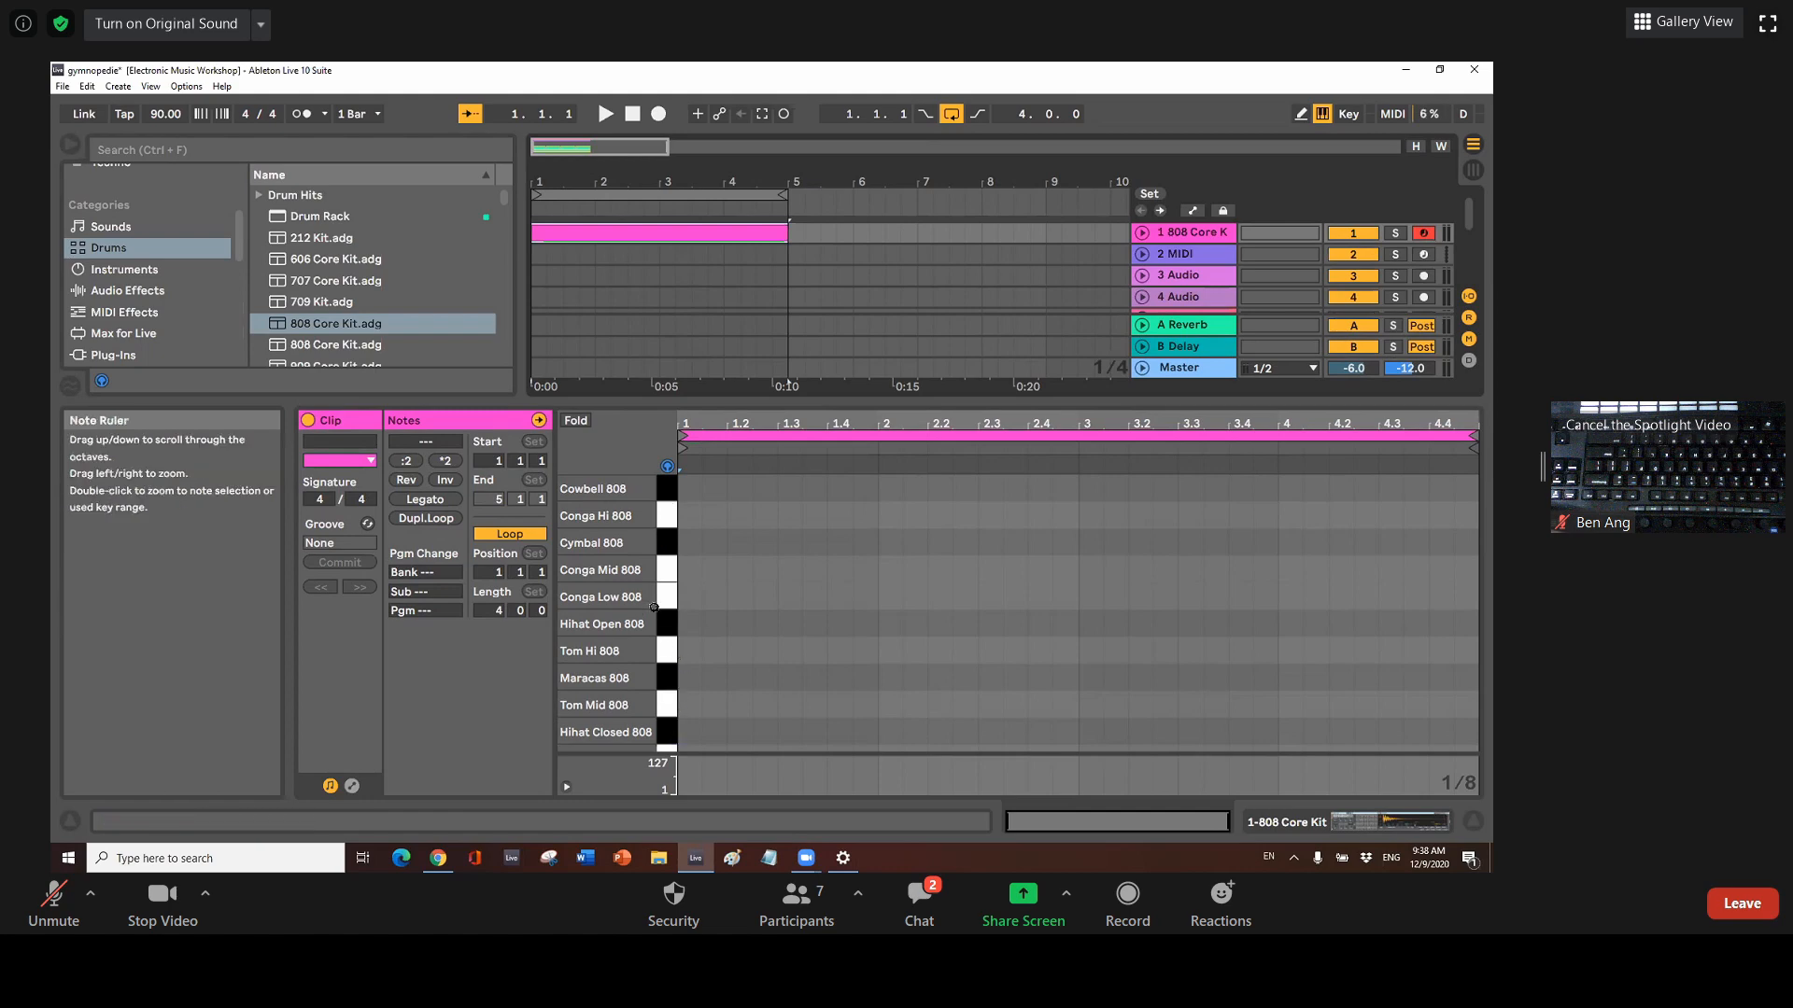
drag(607, 612, 607, 457)
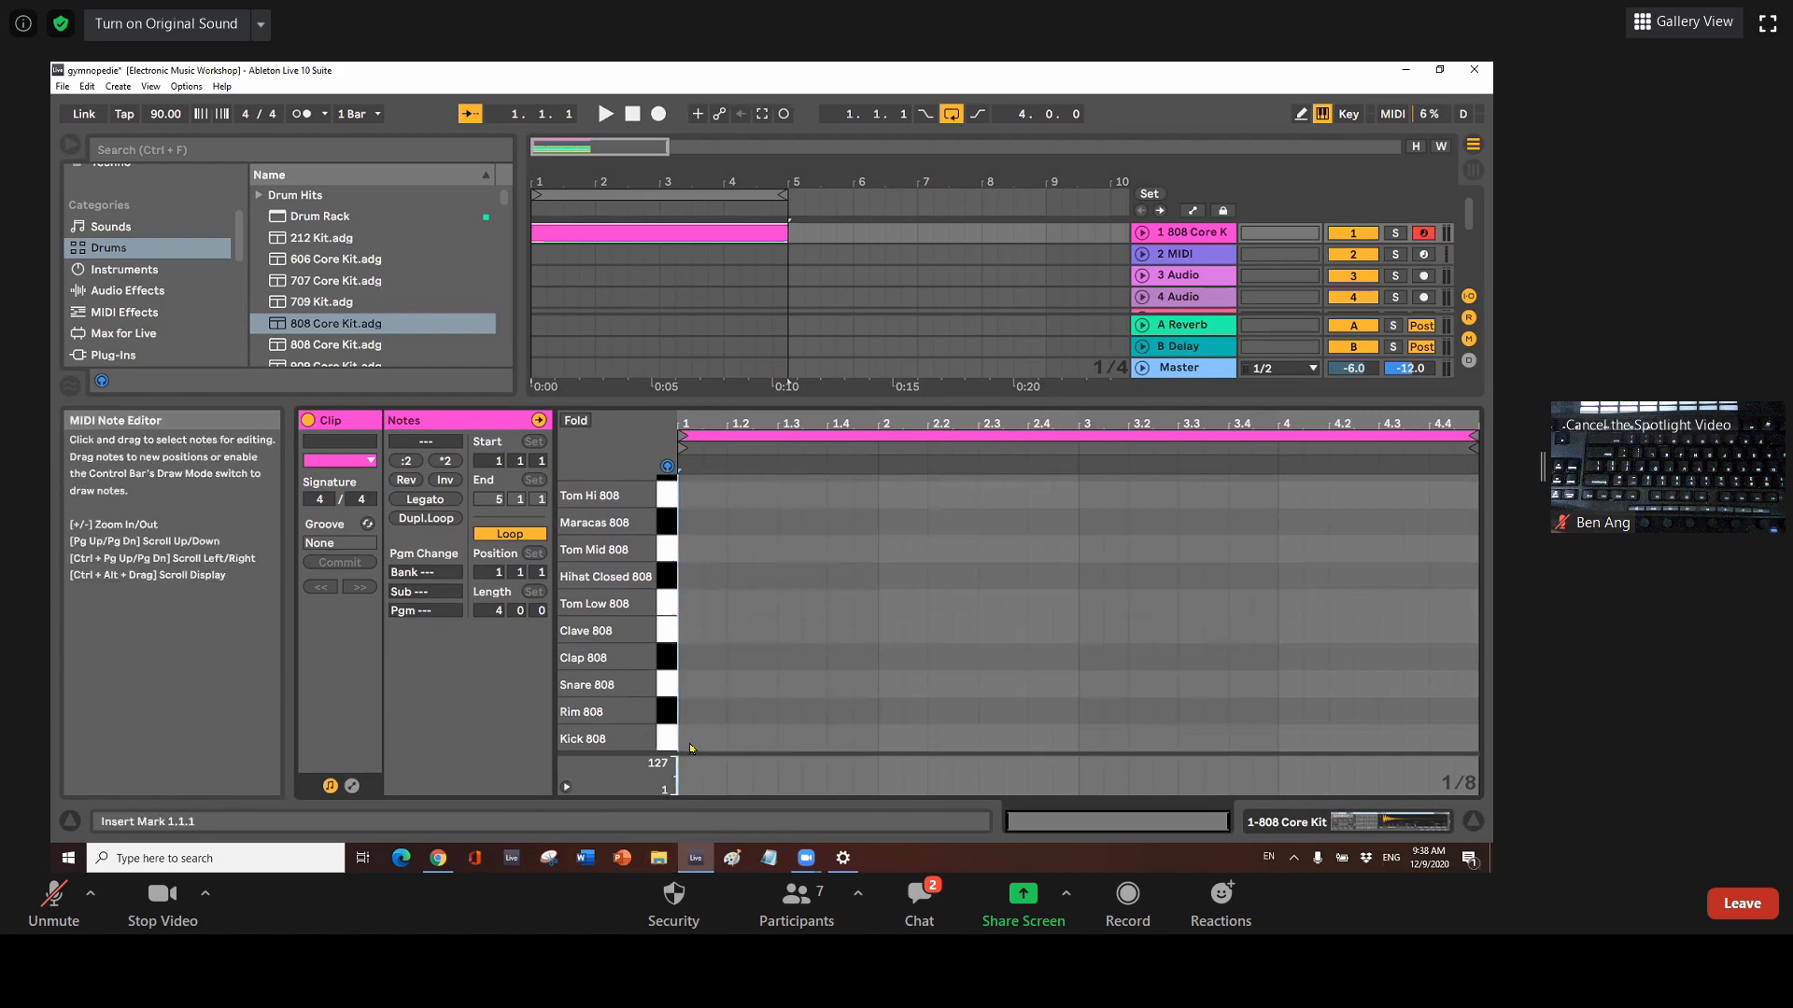
right_click(1463, 773)
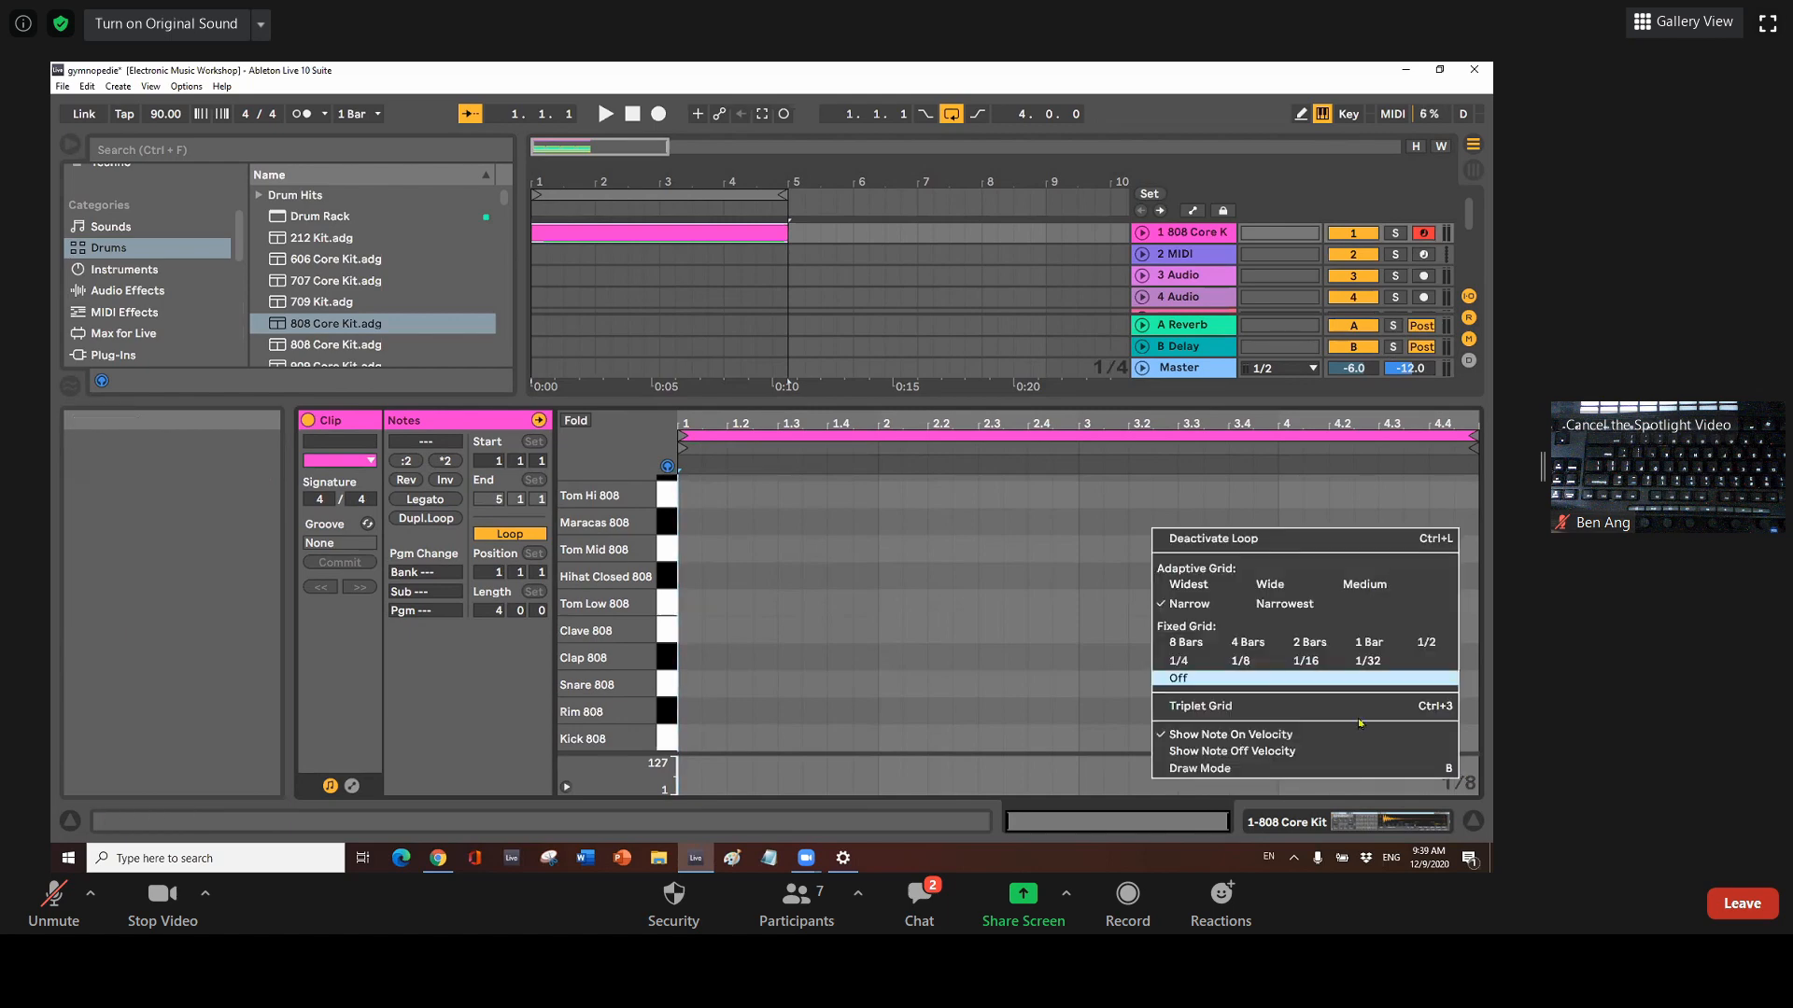
click(1307, 662)
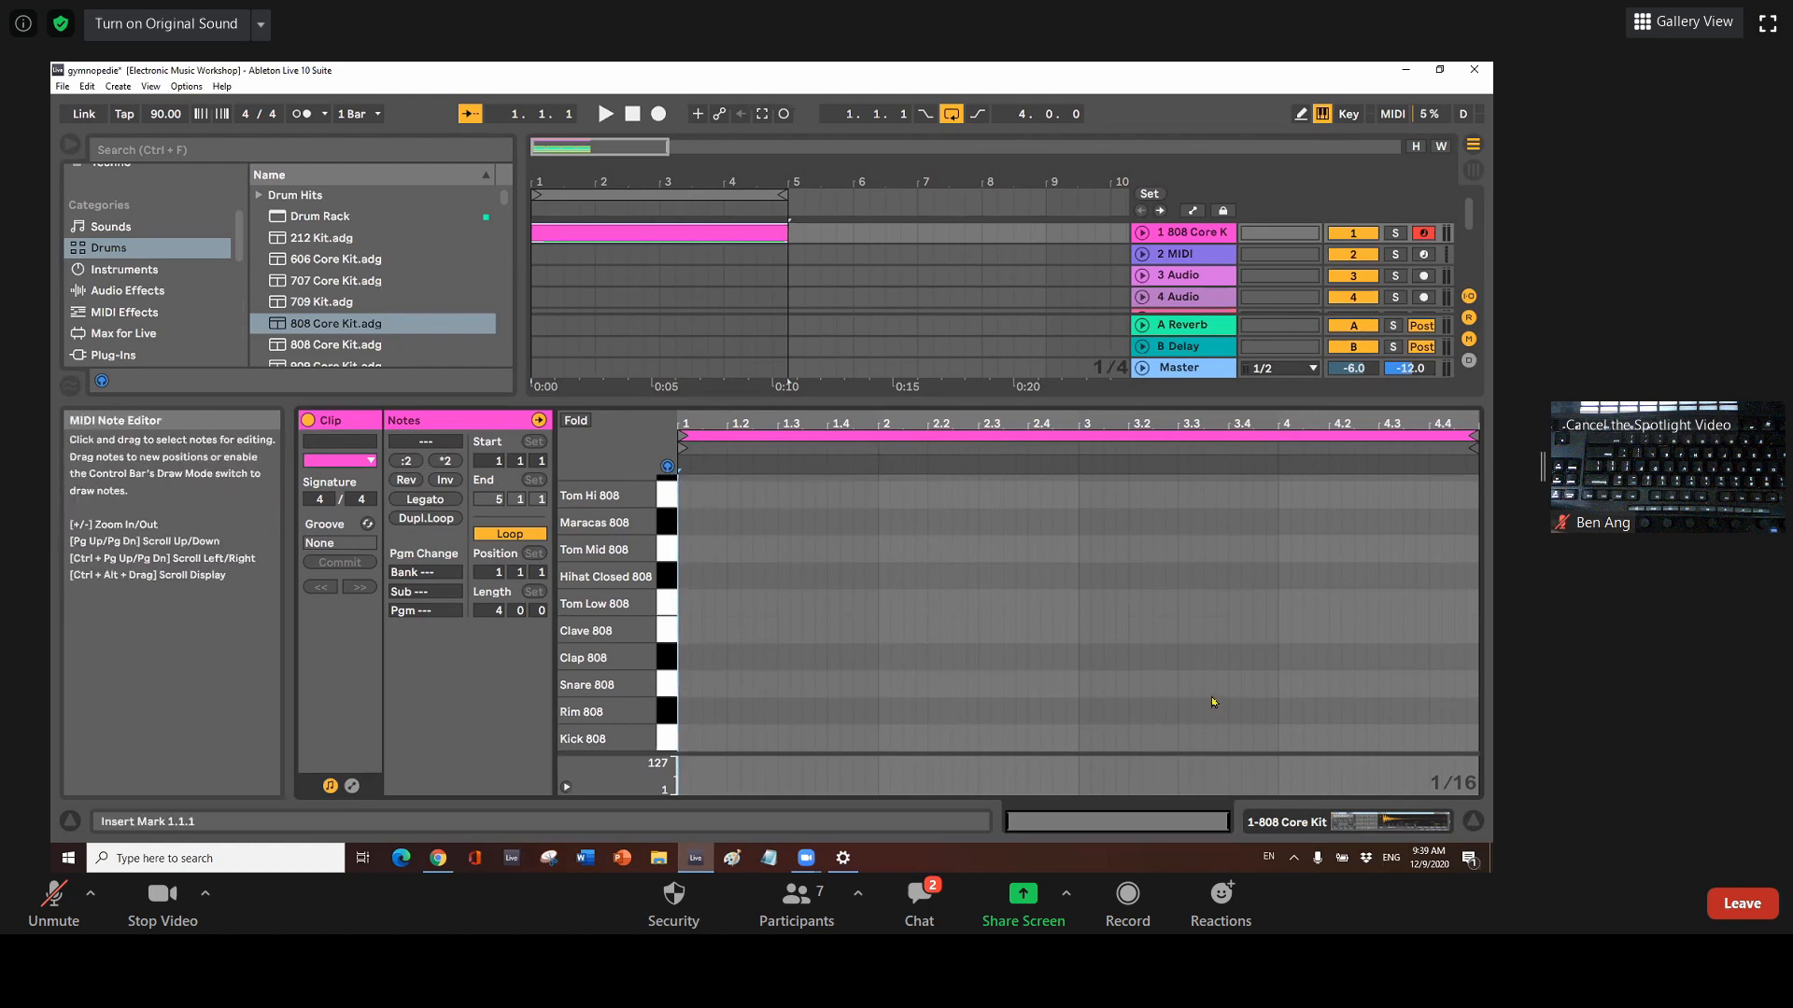
Add sixteenth notes in bar 1: Kick 808 at 1.1.1, 1.1.4 and 1.3.2, Rim 808 at 1.1.3 and 1.3.4, Snare 808 at 1.2.1 and 1.4.1
double_click(681, 747)
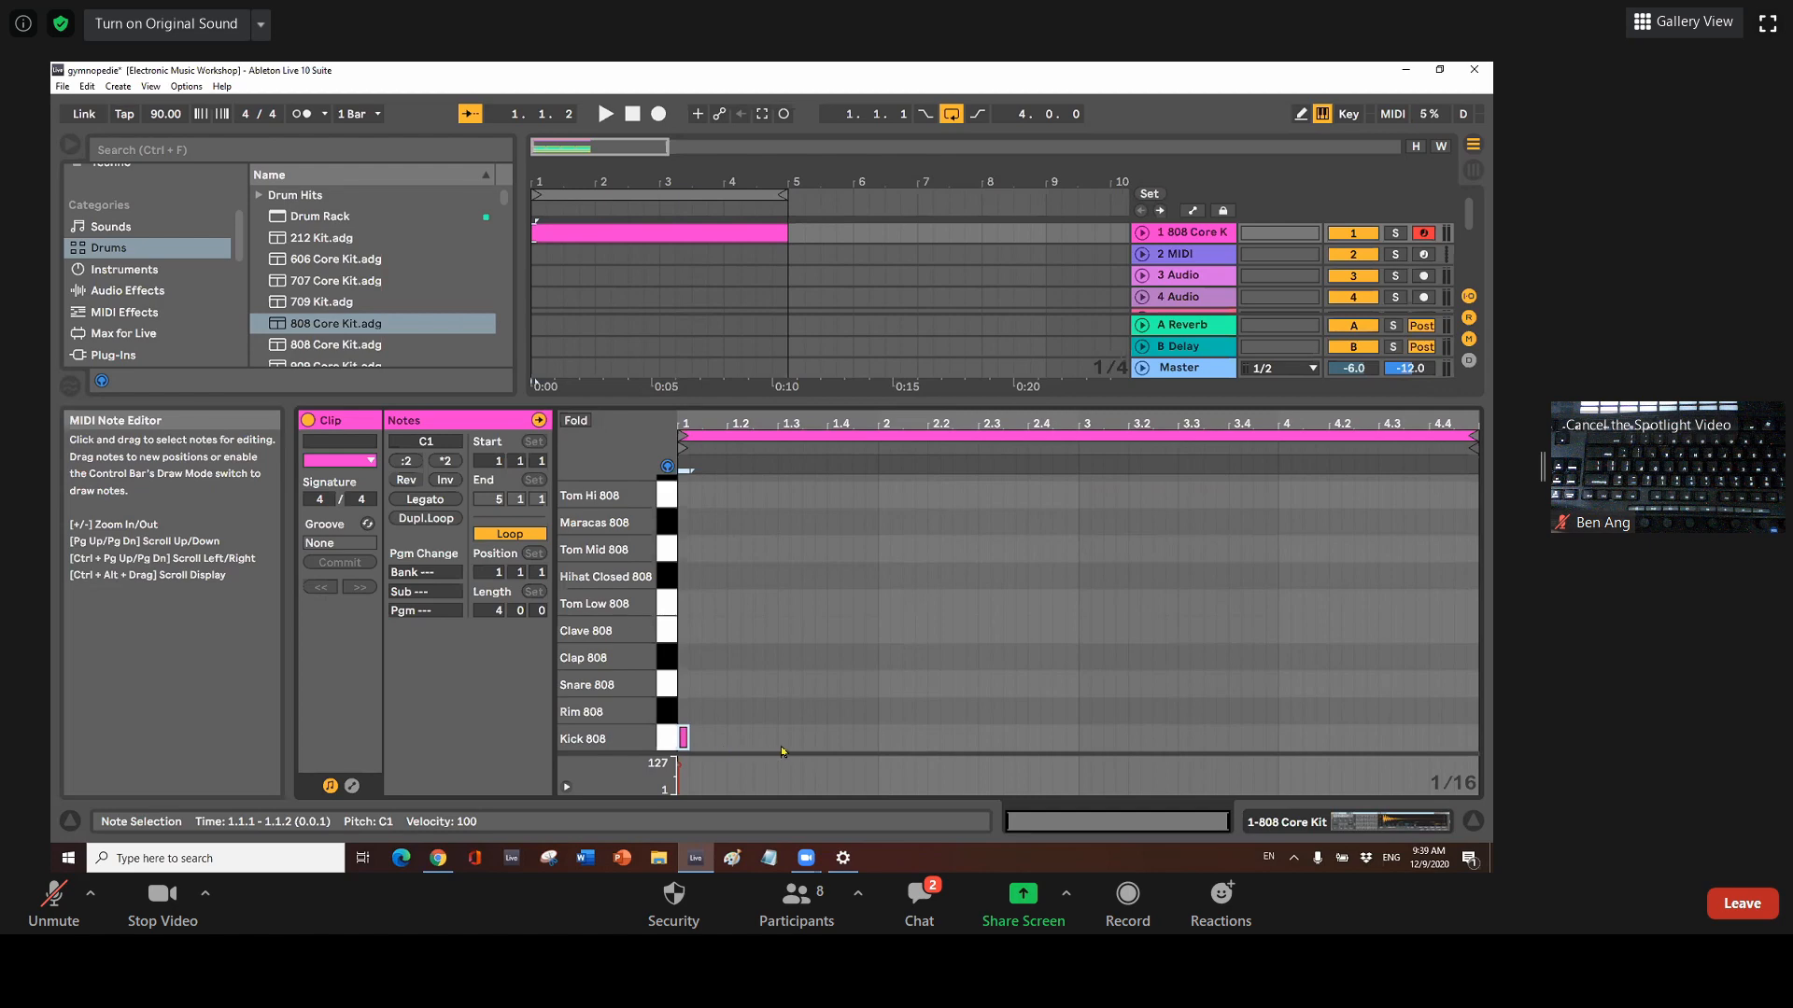
double_click(720, 739)
double_click(708, 711)
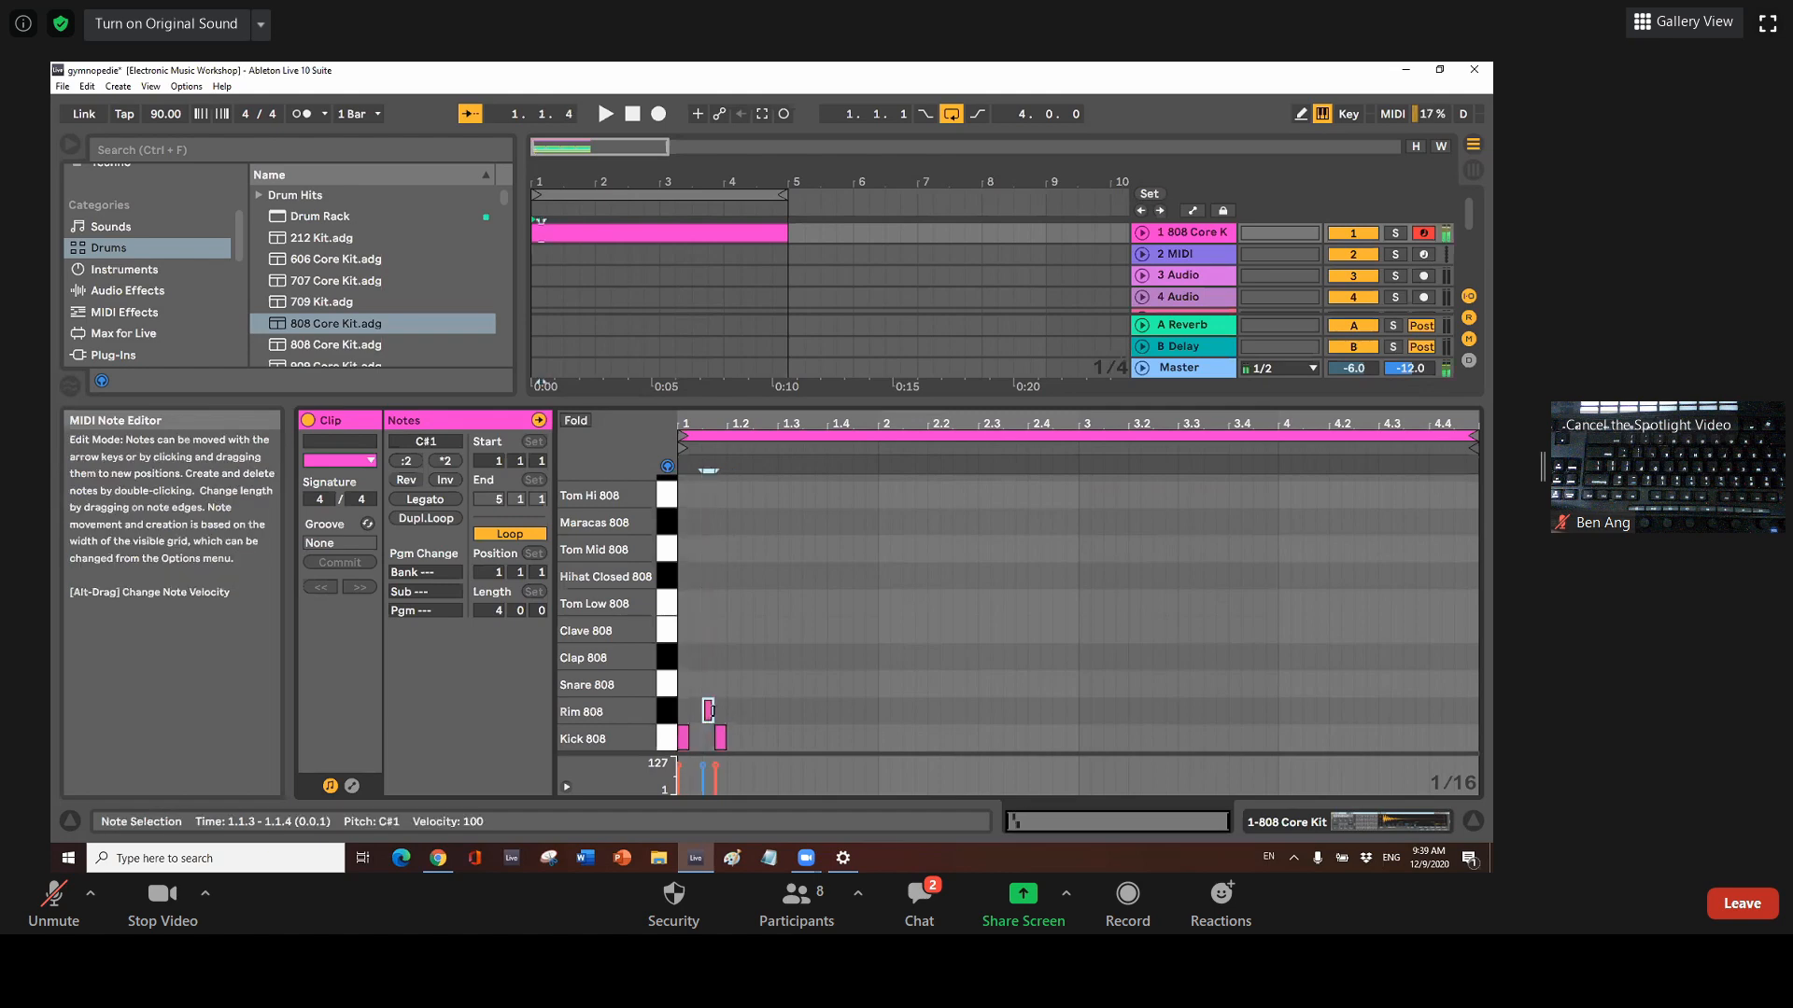
double_click(734, 686)
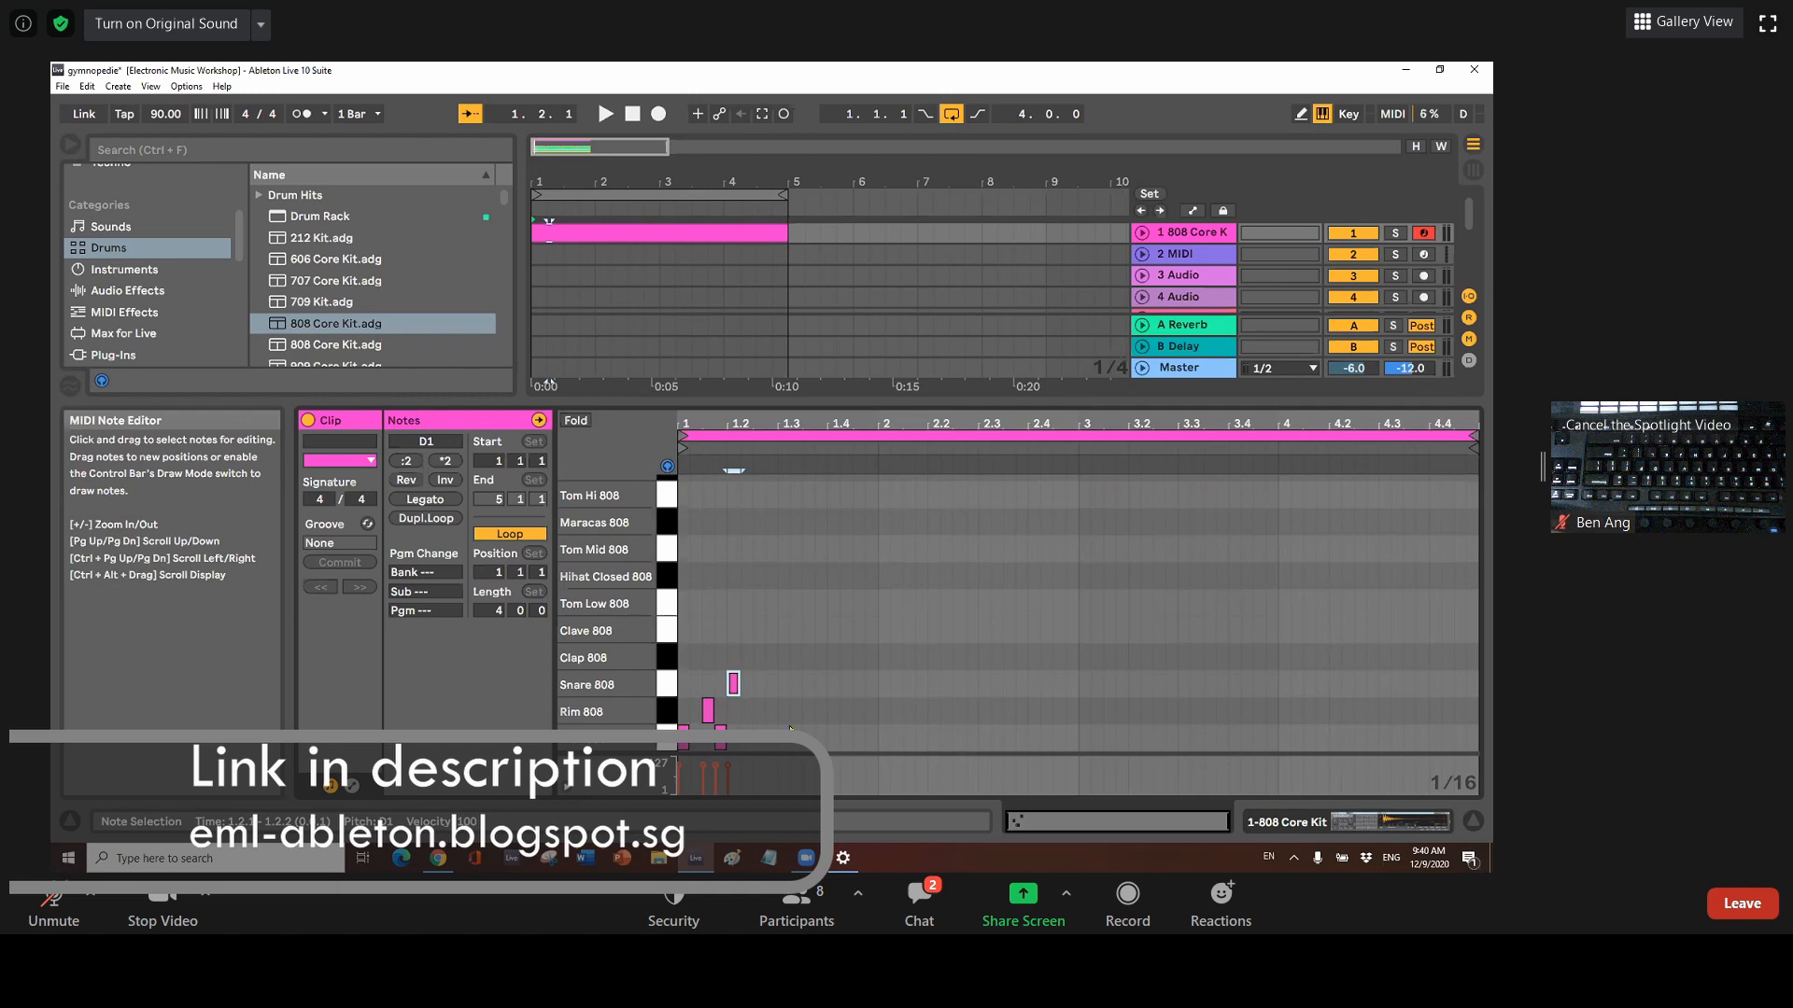
click(819, 720)
double_click(820, 710)
double_click(833, 690)
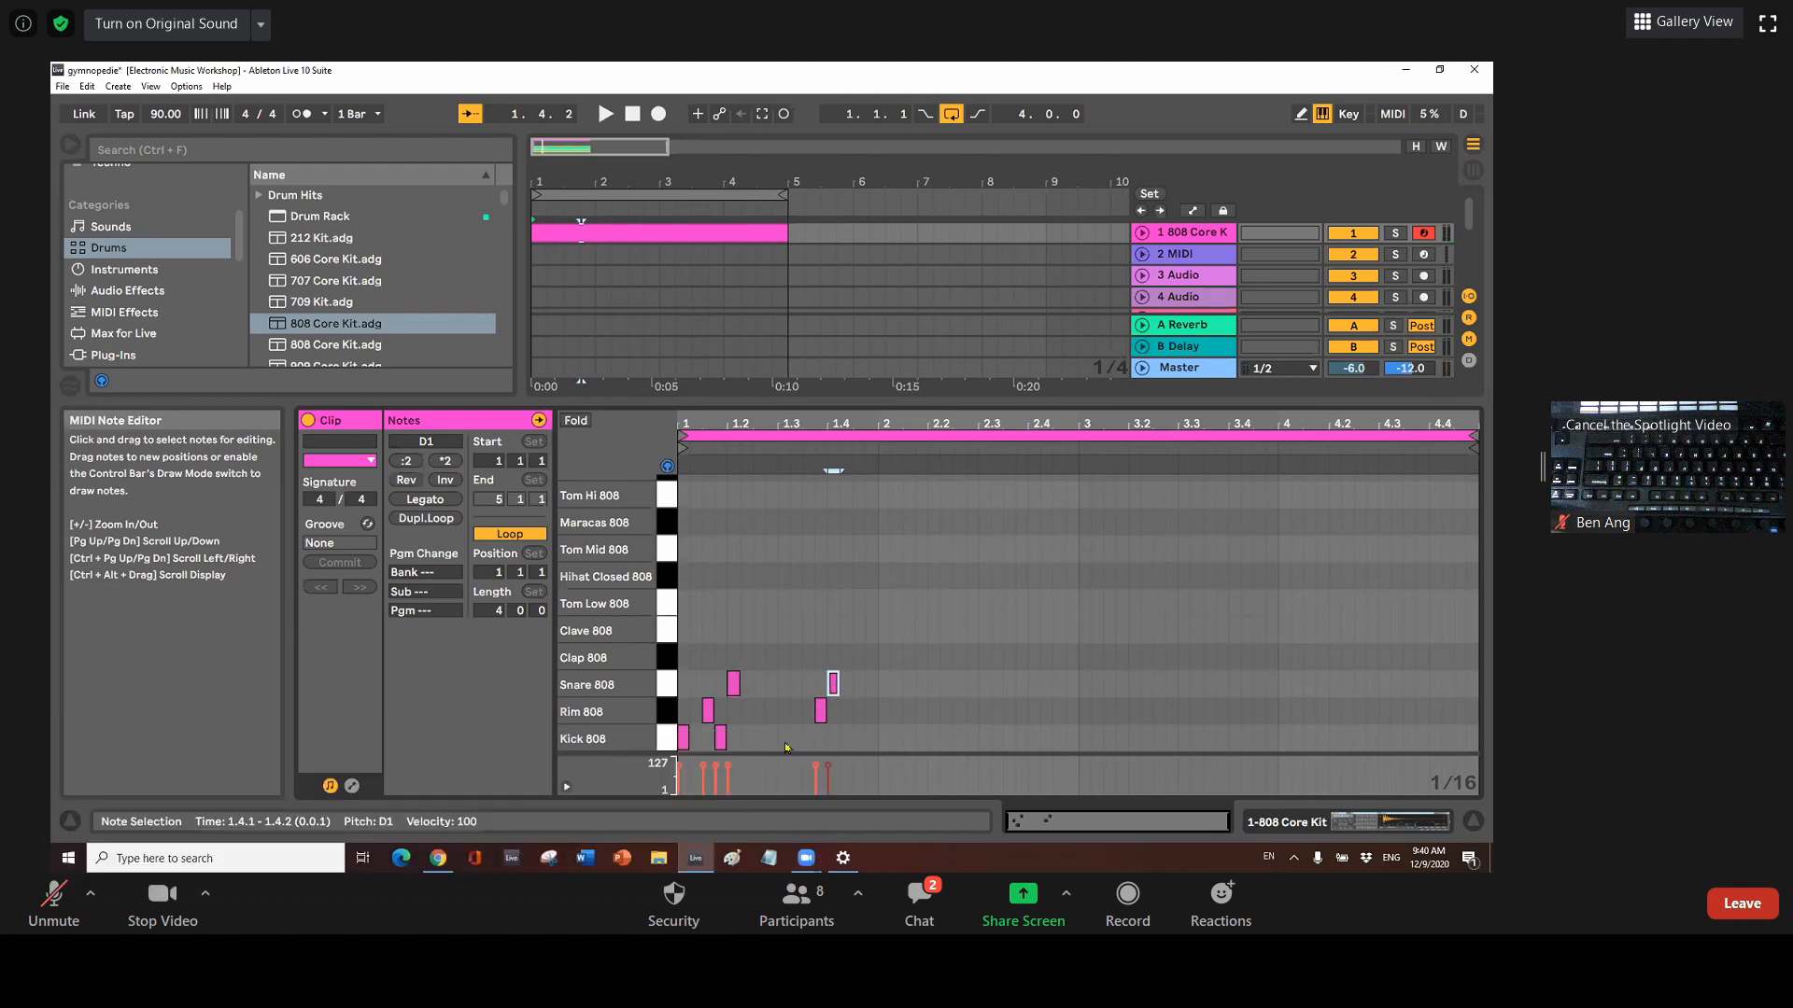
double_click(796, 739)
Add Hihat Closed 808 sixteenth notes at 1.1.1, 1.1.3, 1.1.4, 1.2.1 and 1.2.3
double_click(688, 584)
double_click(710, 585)
click(721, 584)
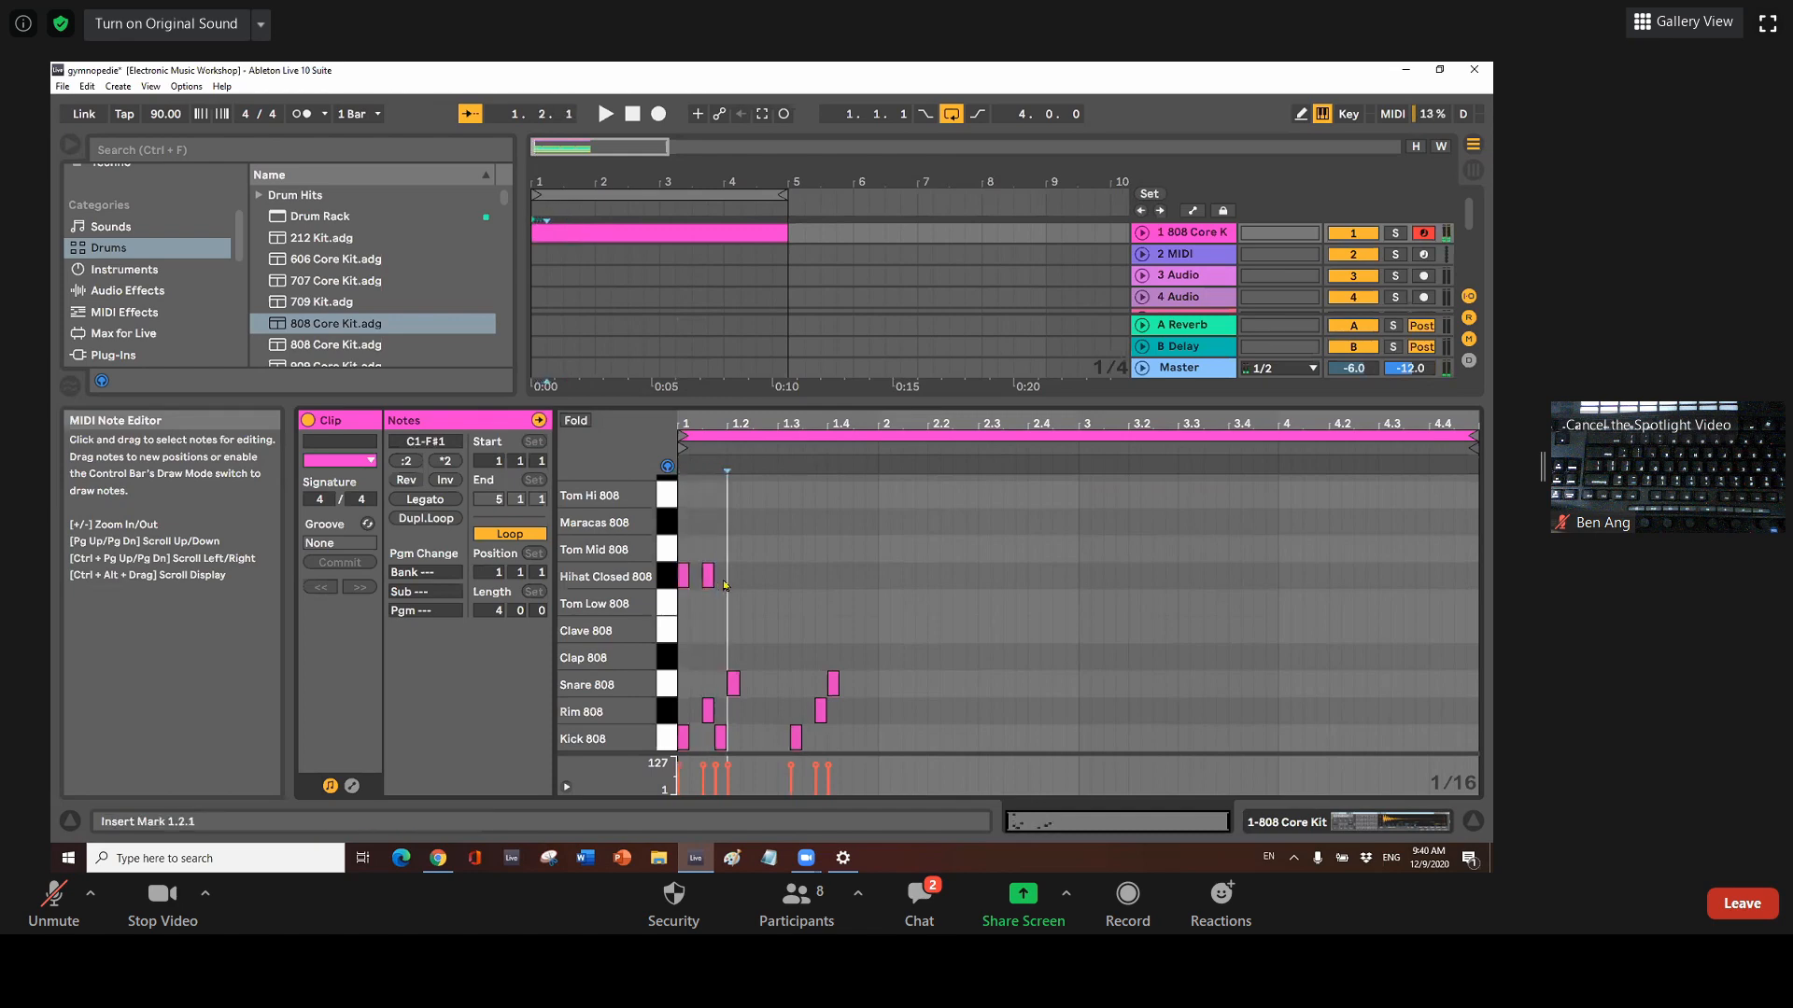
double_click(722, 584)
click(738, 581)
double_click(735, 578)
double_click(760, 582)
click(775, 583)
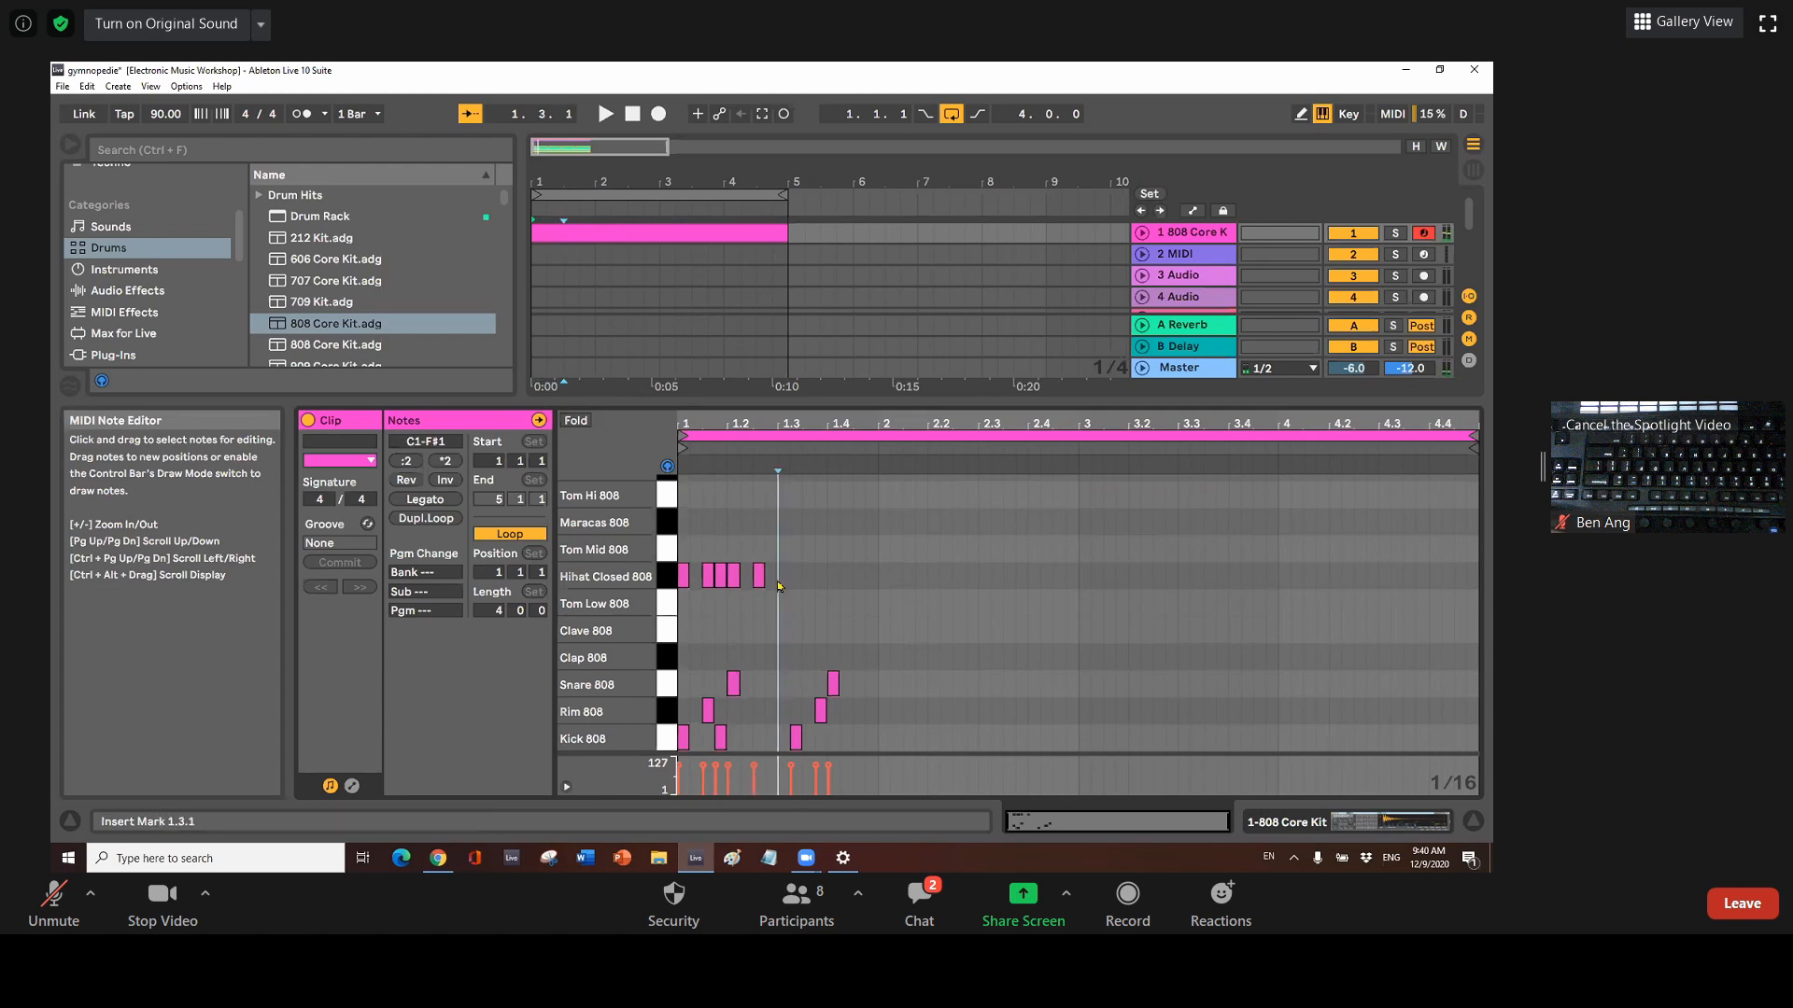
Add Hihat Closed 808 notes at 1.2.4, 1.3.1, 1.3.3, 1.3.4, 1.4.1 and 1.4.3, plus a Kick 808 note at 1.4.3
double_click(772, 578)
click(784, 584)
double_click(784, 579)
click(810, 579)
double_click(810, 577)
click(822, 583)
double_click(822, 577)
double_click(834, 578)
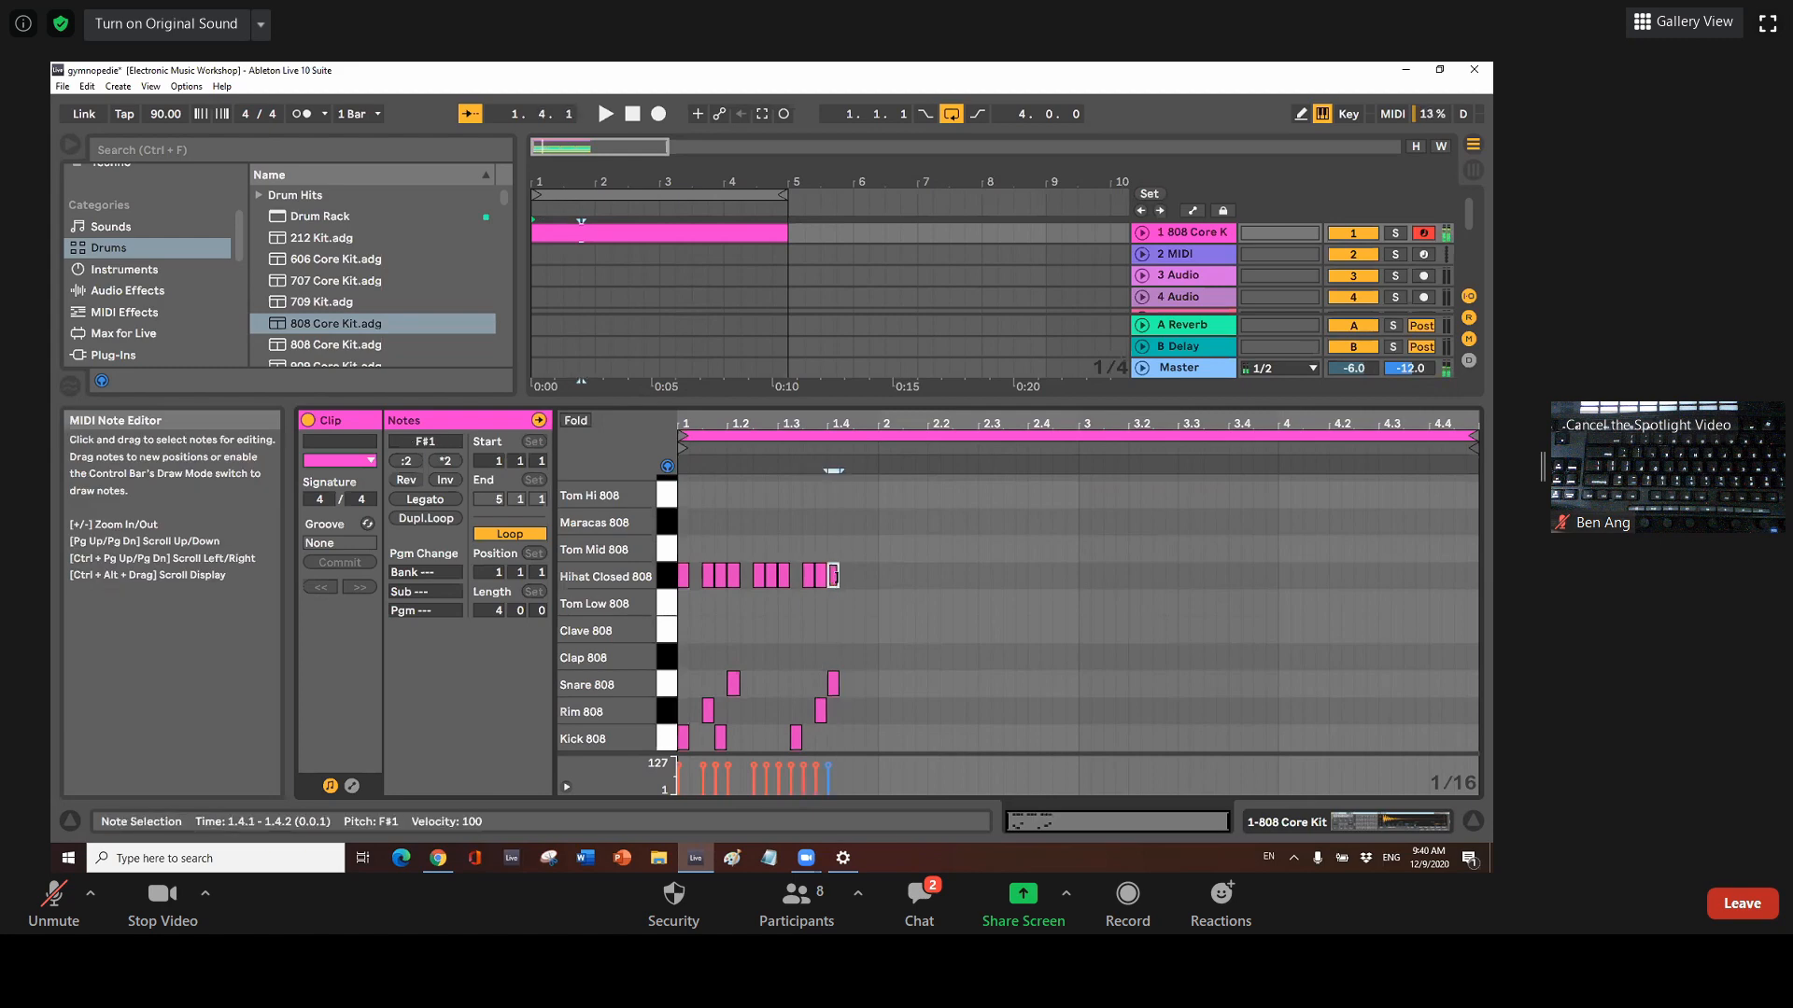
click(859, 579)
double_click(859, 577)
click(853, 744)
double_click(856, 740)
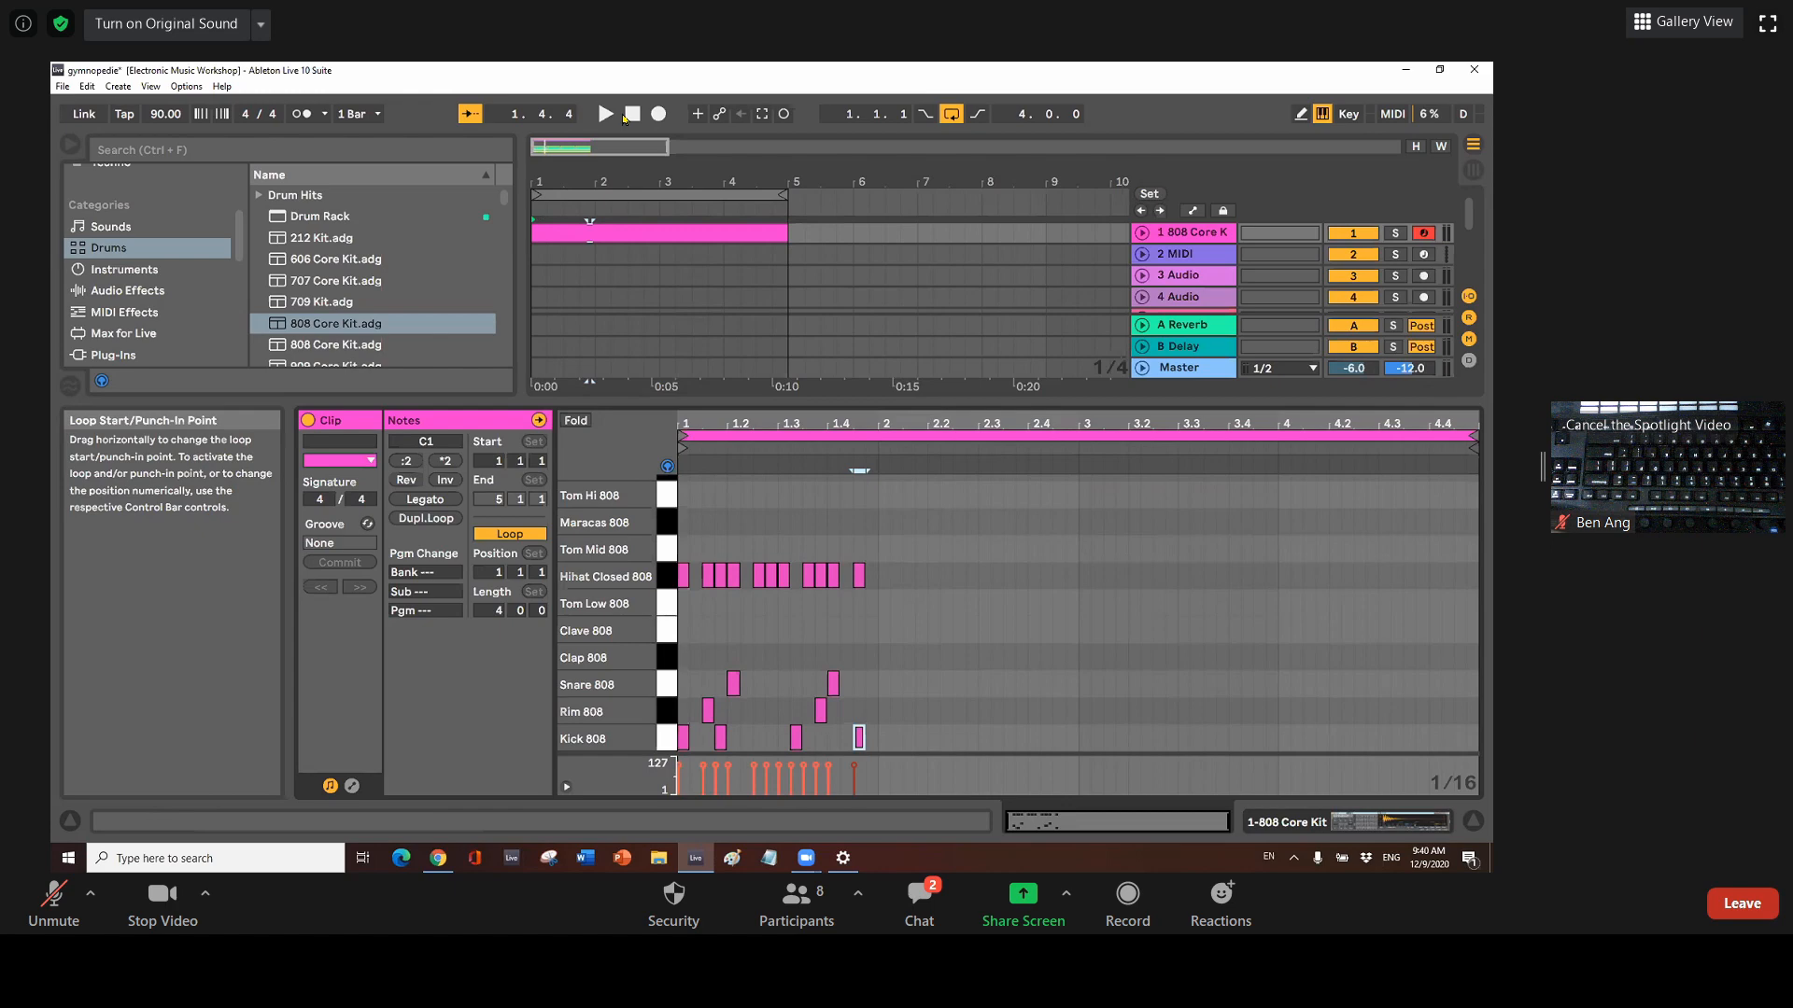
Enlarge the arrangement area to expose all tracks and mute tracks 6 to 11
click(534, 263)
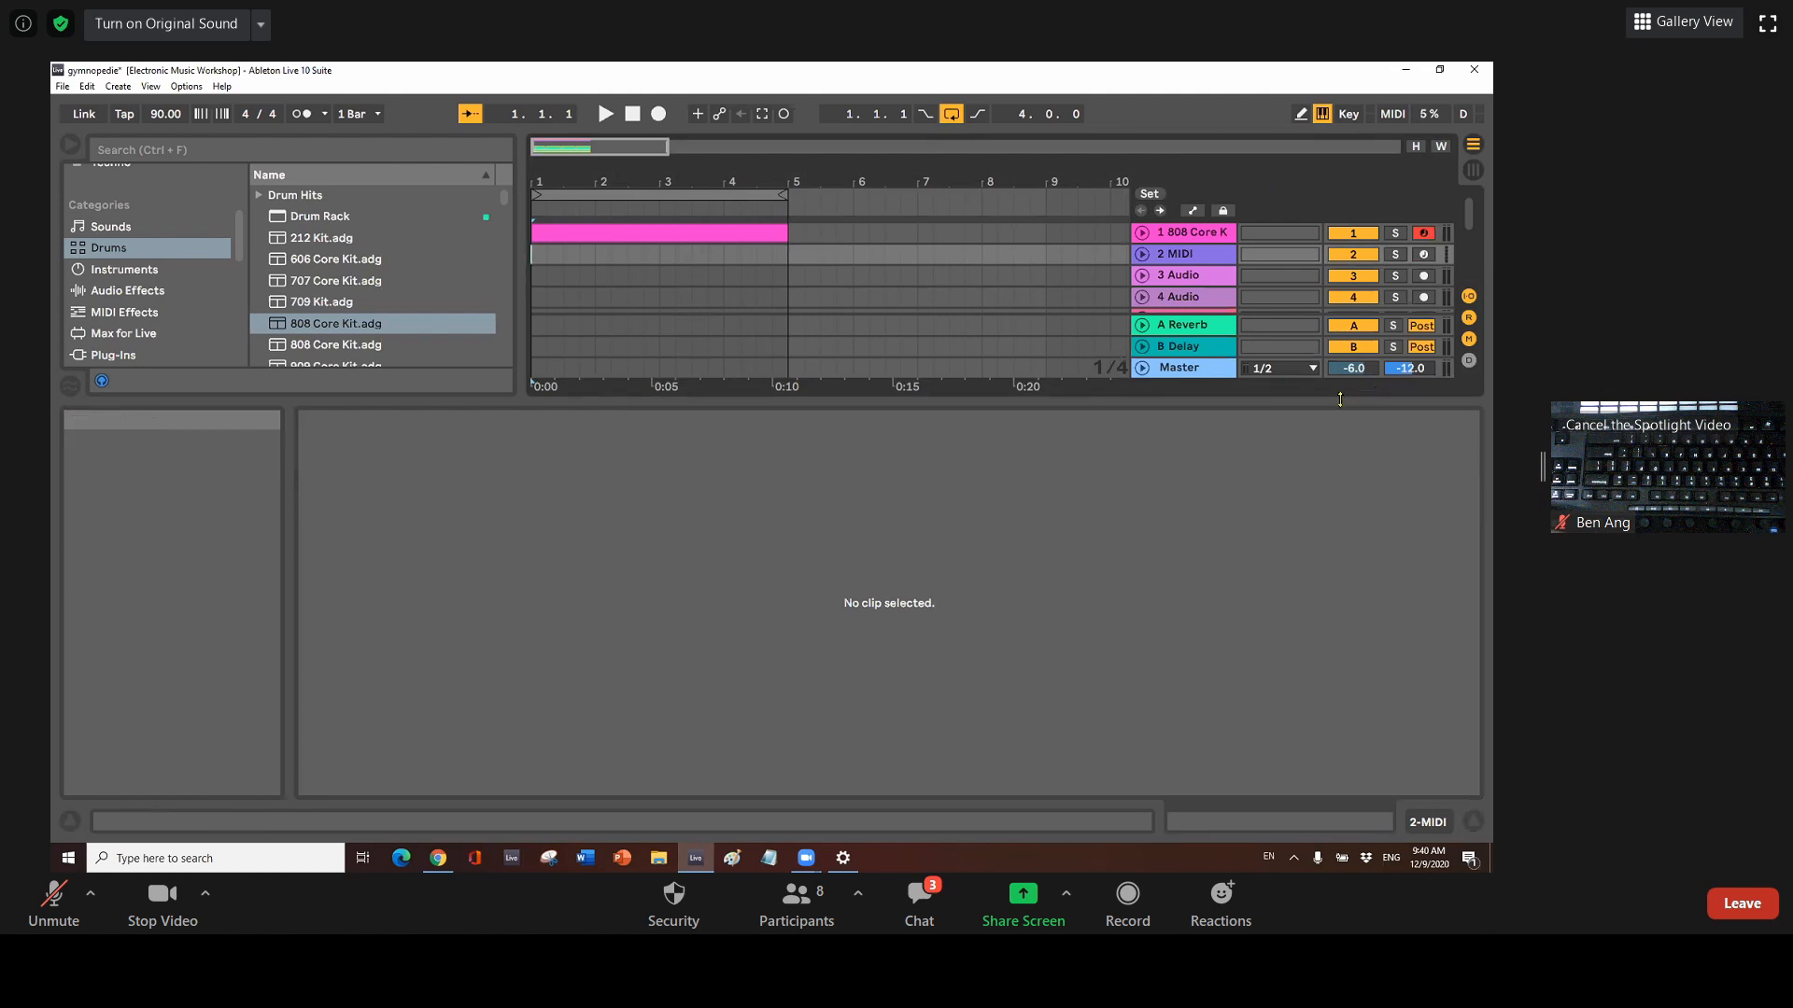
drag(1343, 542, 1370, 574)
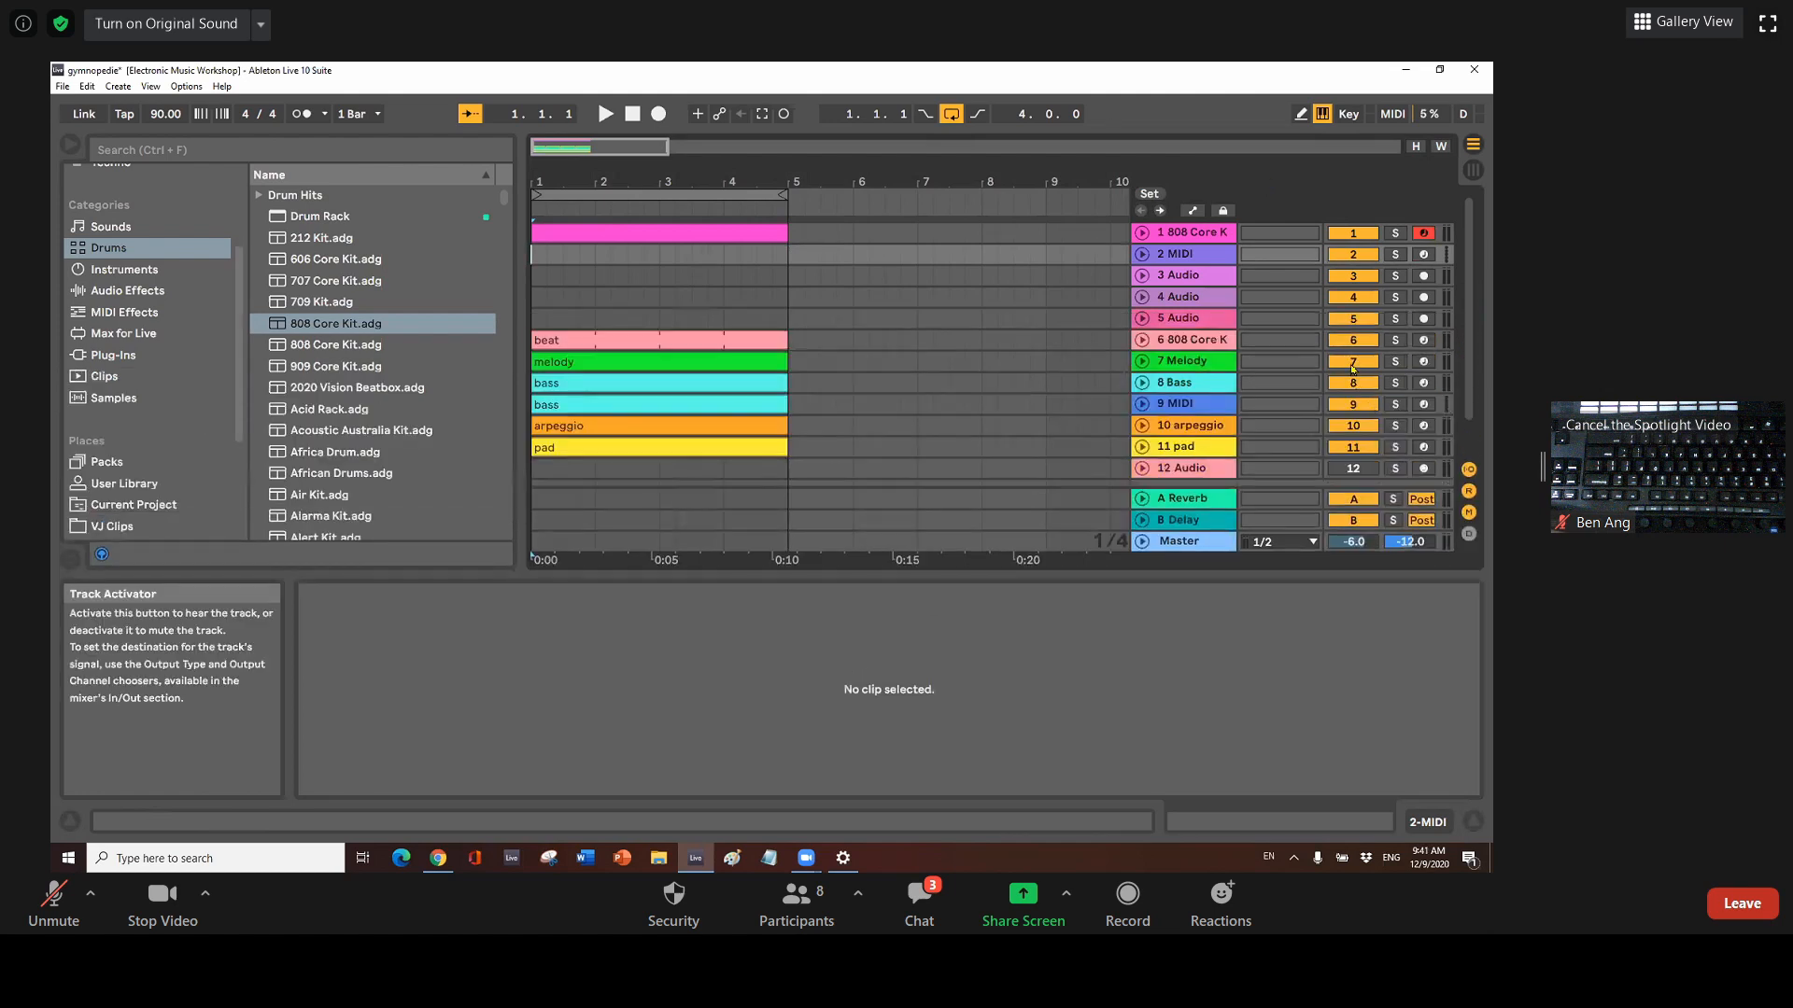
click(1352, 362)
click(1352, 383)
click(1346, 450)
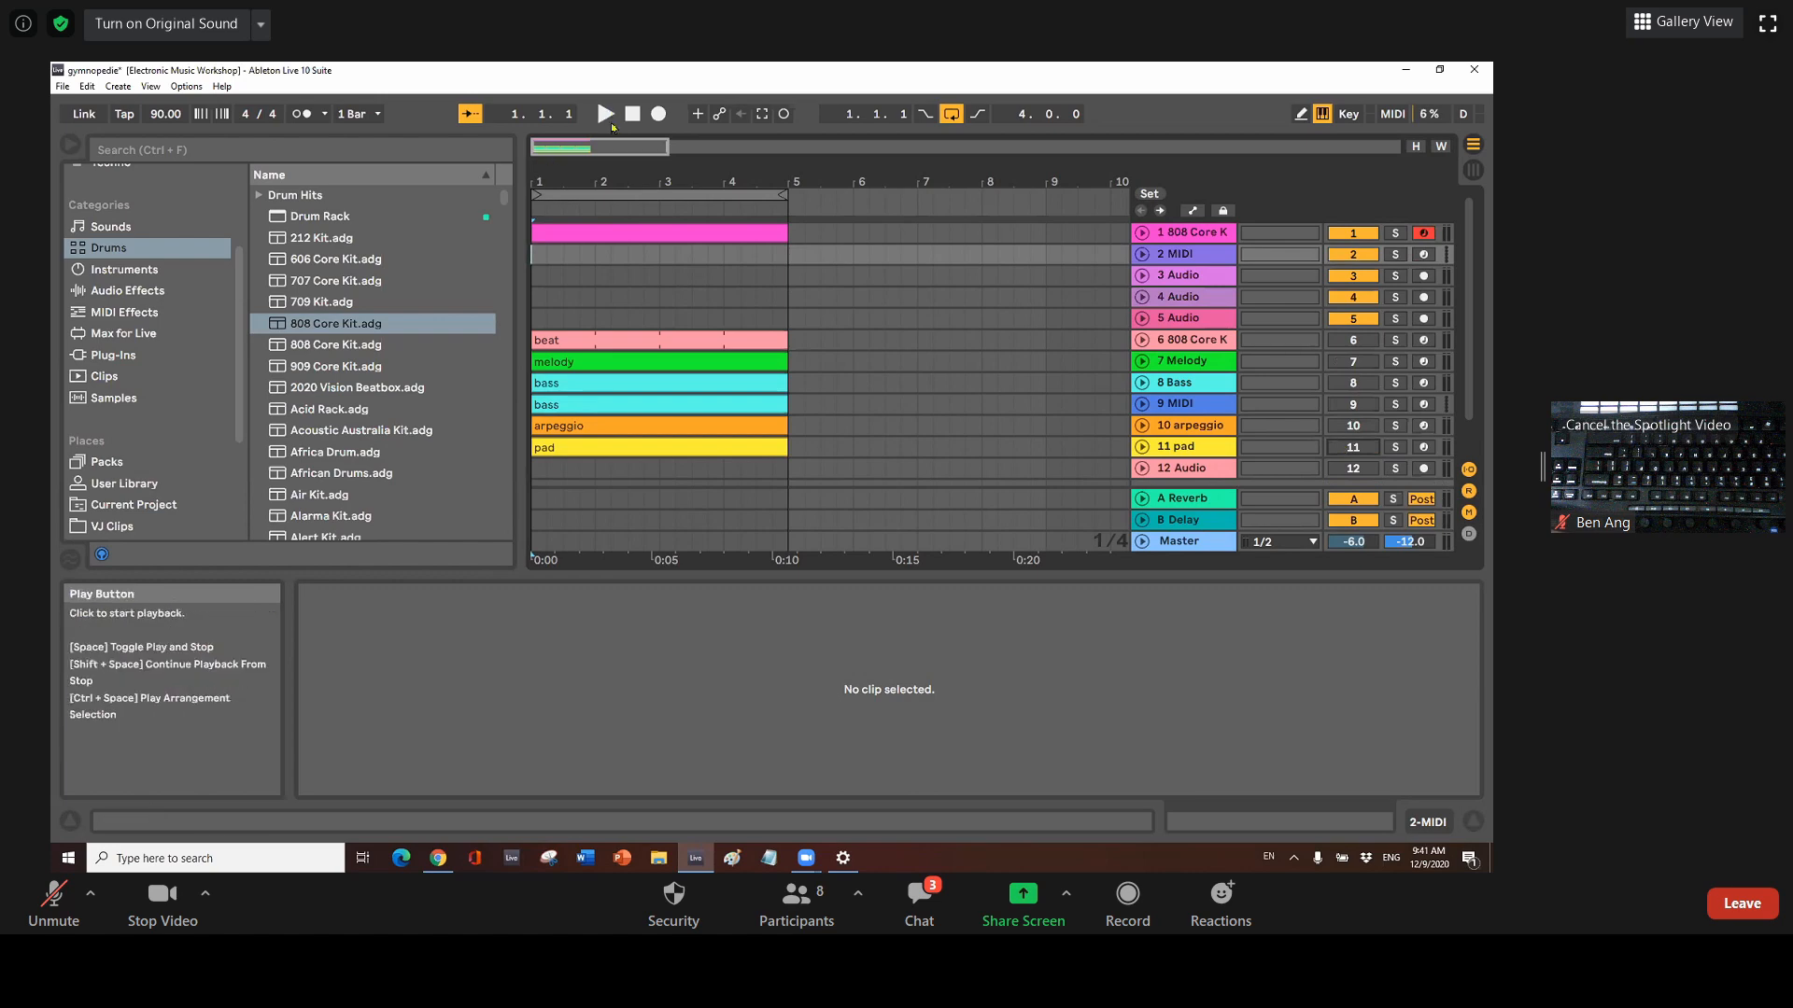
Play back bar 1 of the new drum clip on track 1, stop it, and enlarge the clip's note editor
click(707, 232)
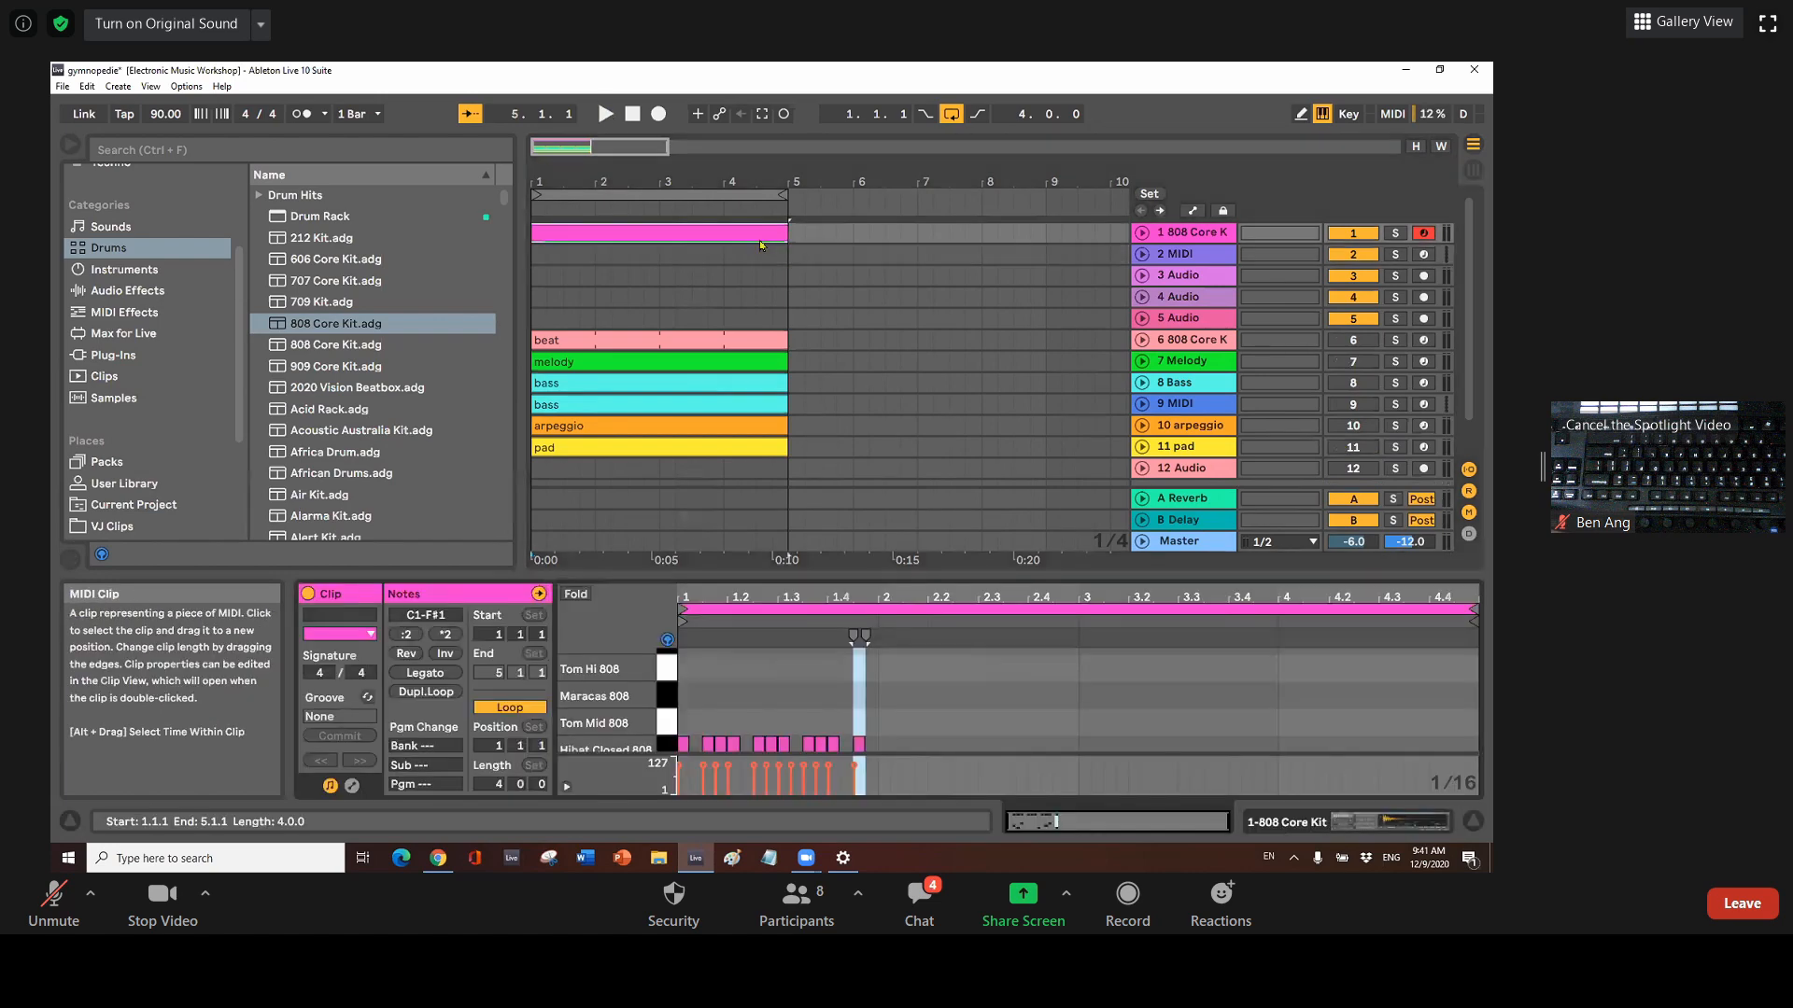
click(614, 115)
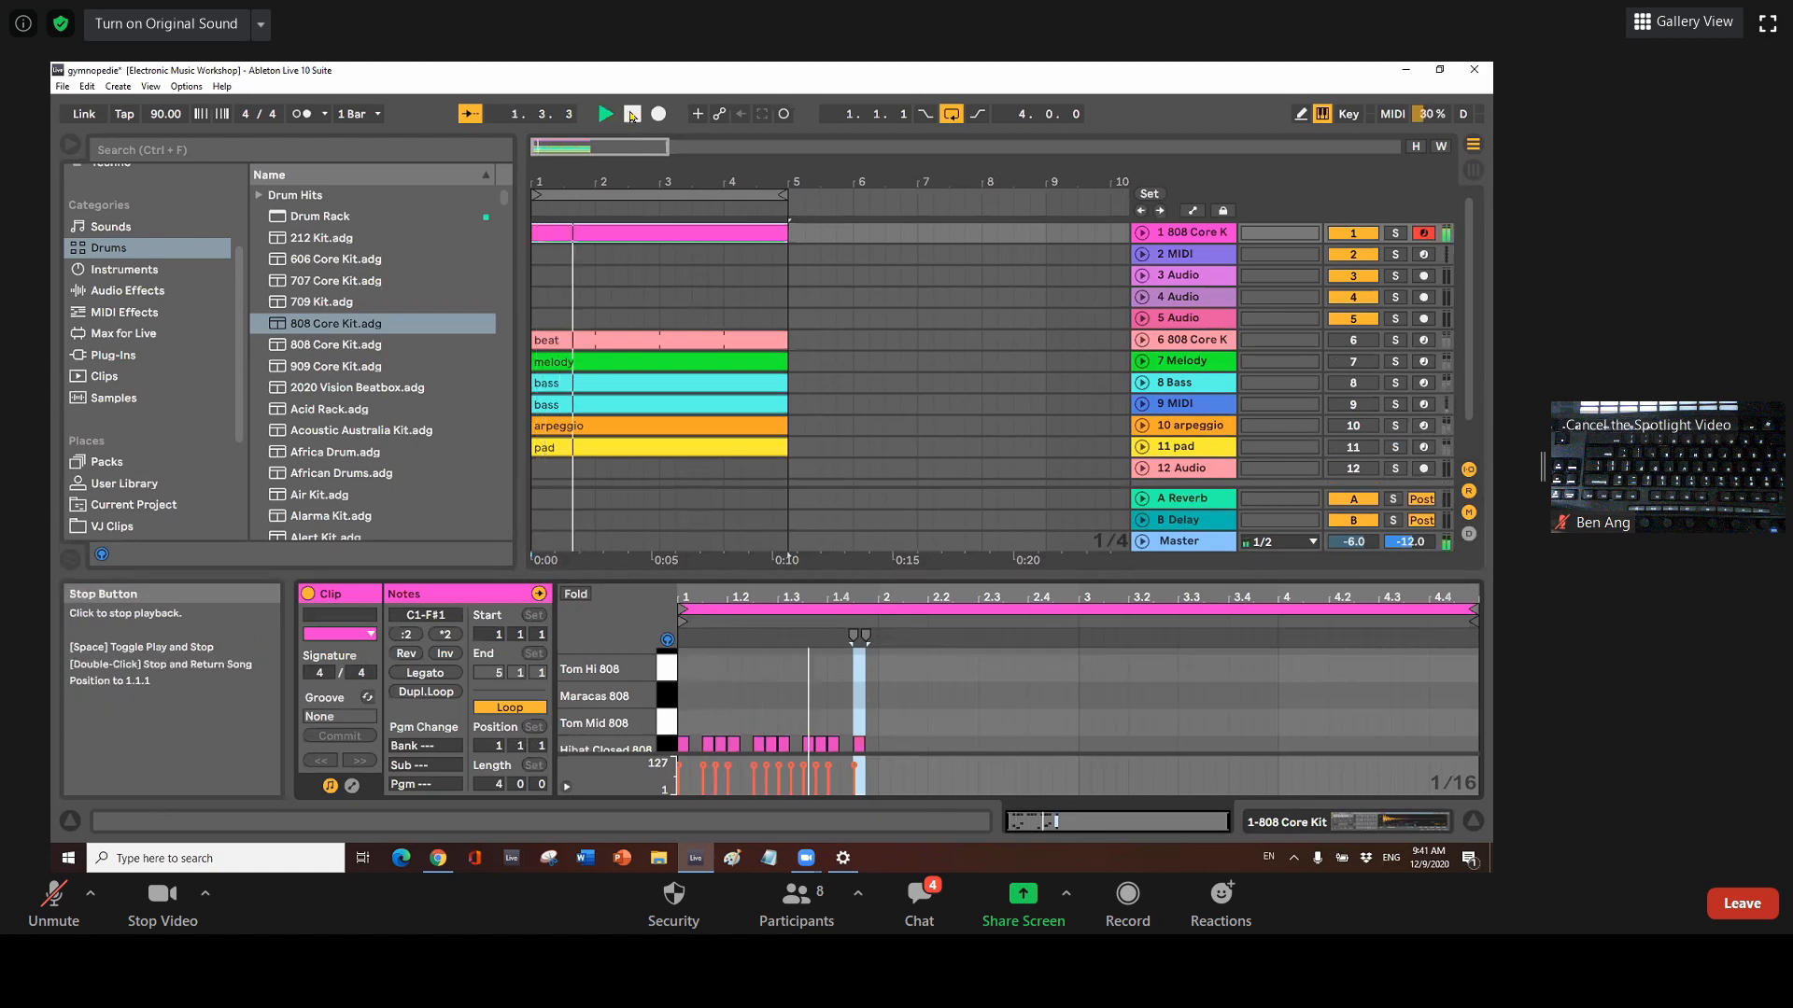
click(632, 115)
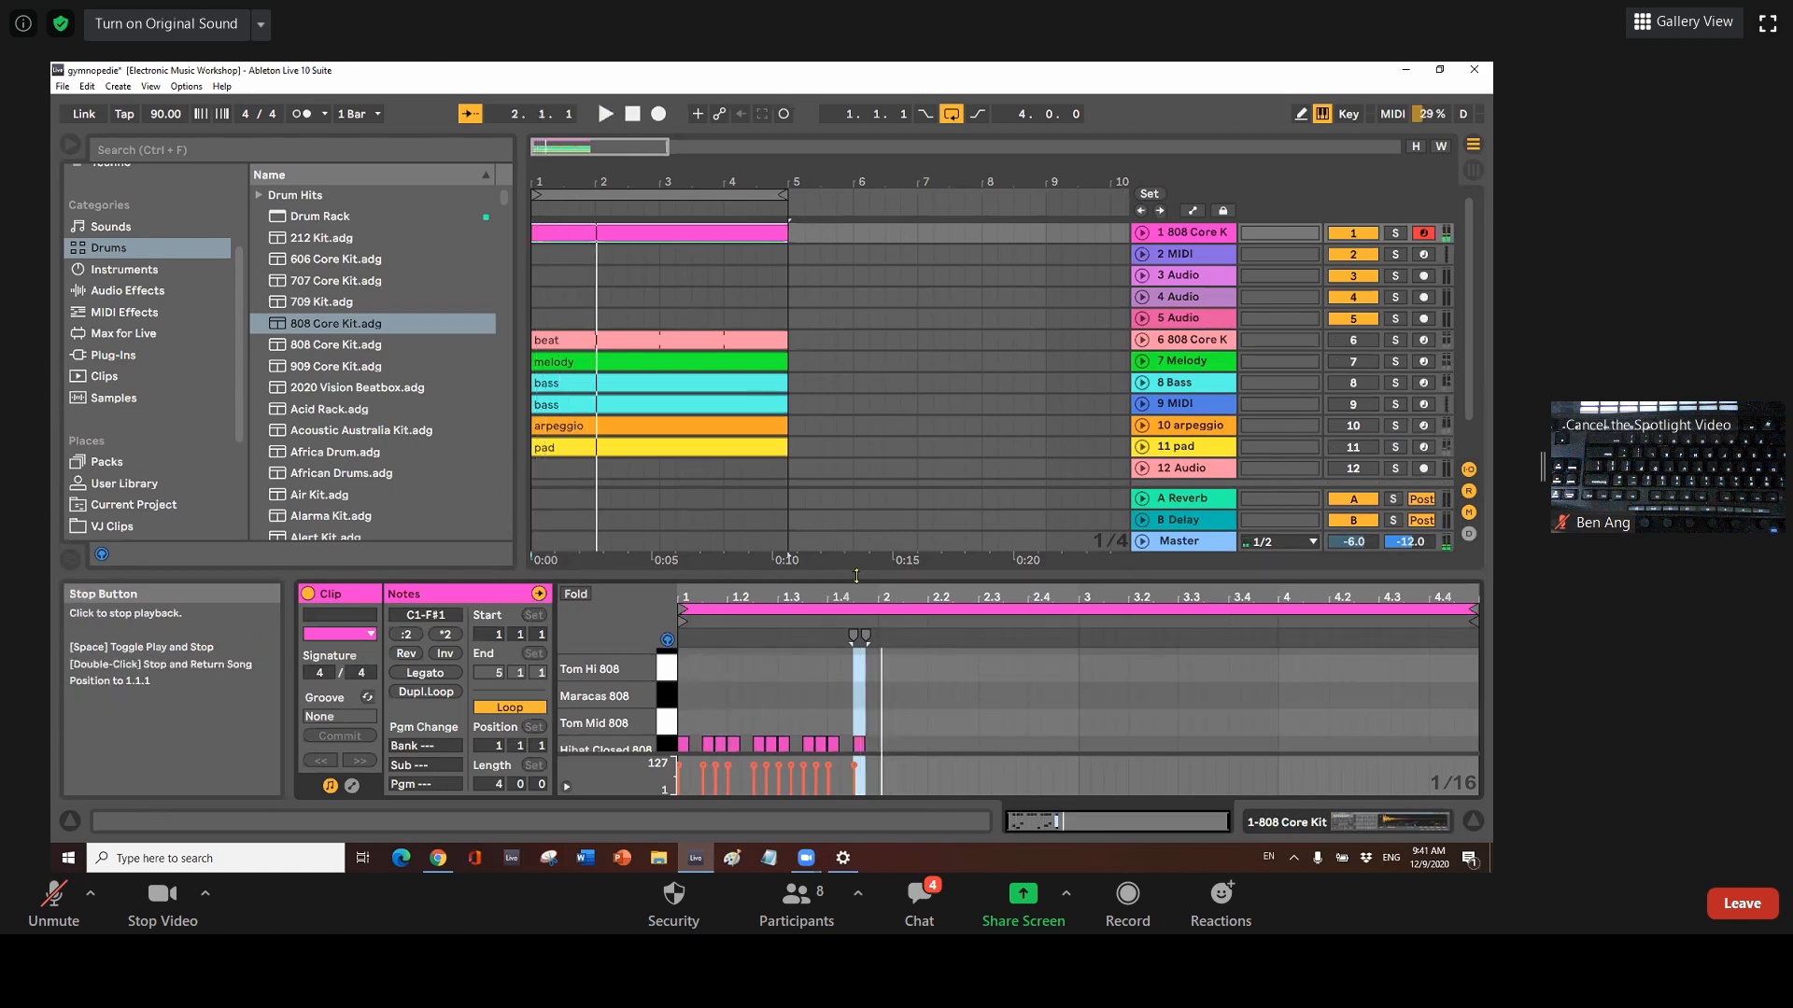
drag(860, 434, 856, 353)
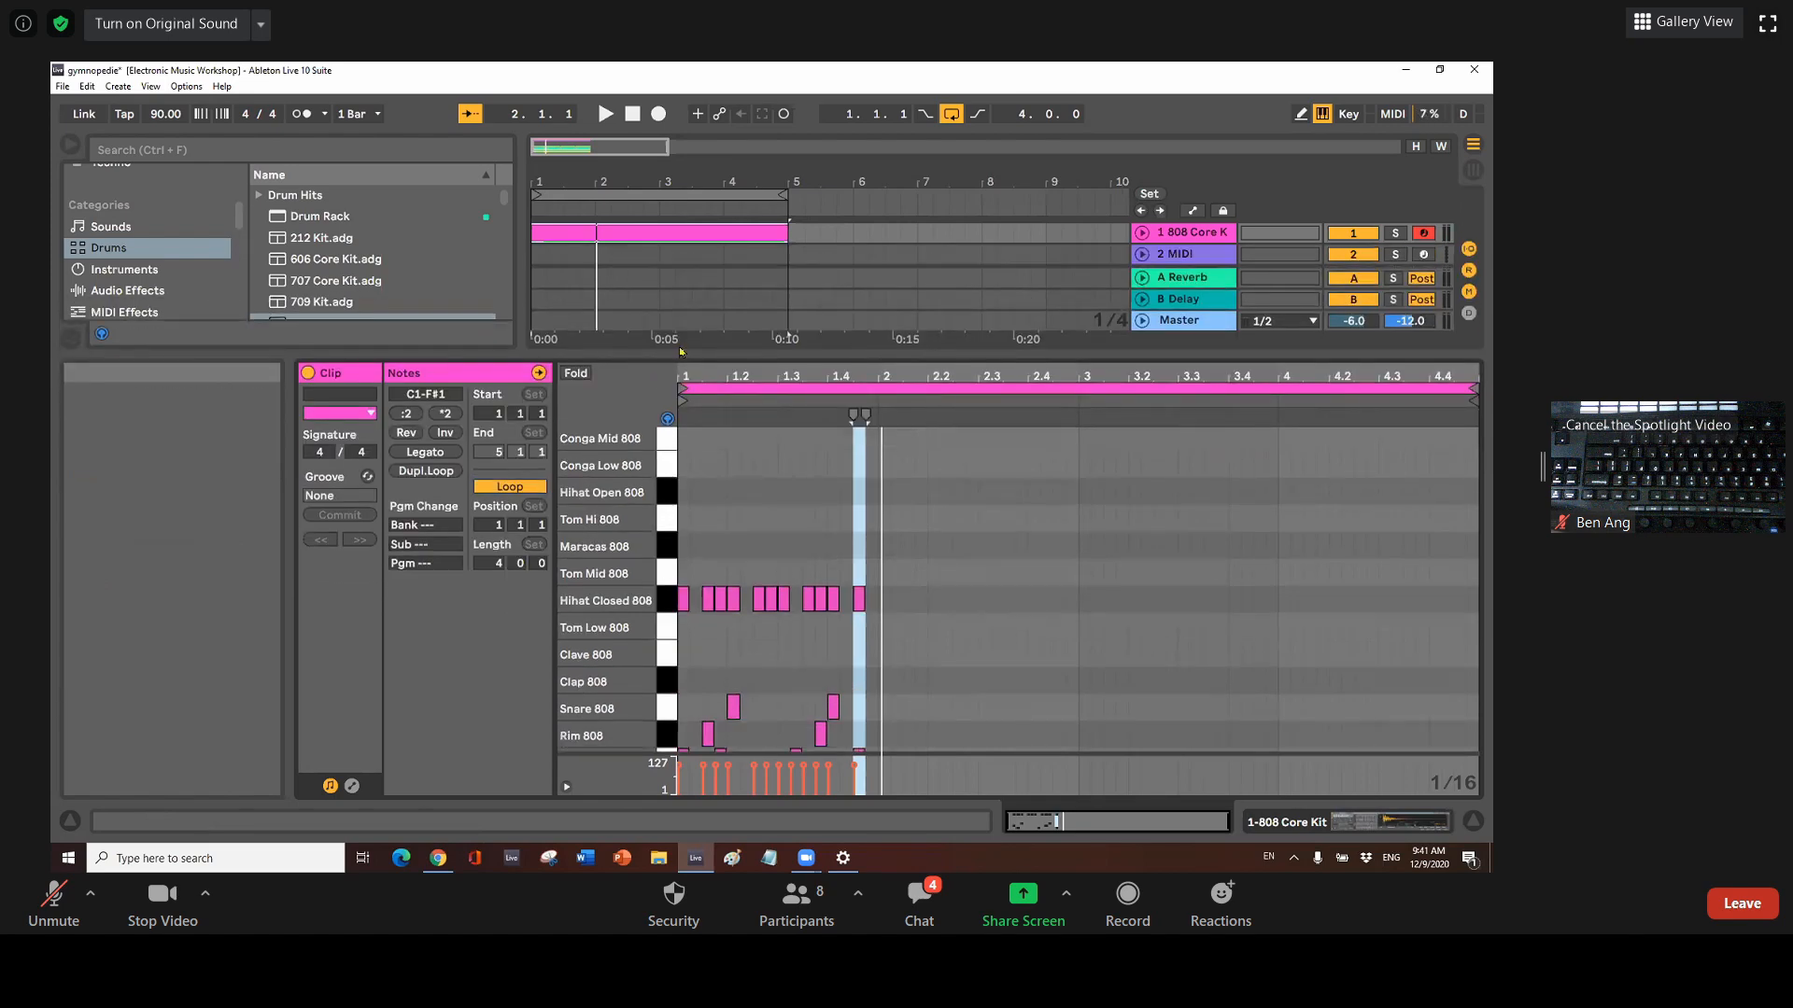
Select all drum notes in bar 1 of the track 1 clip and duplicate them into bar 2
drag(710, 354, 729, 451)
click(887, 743)
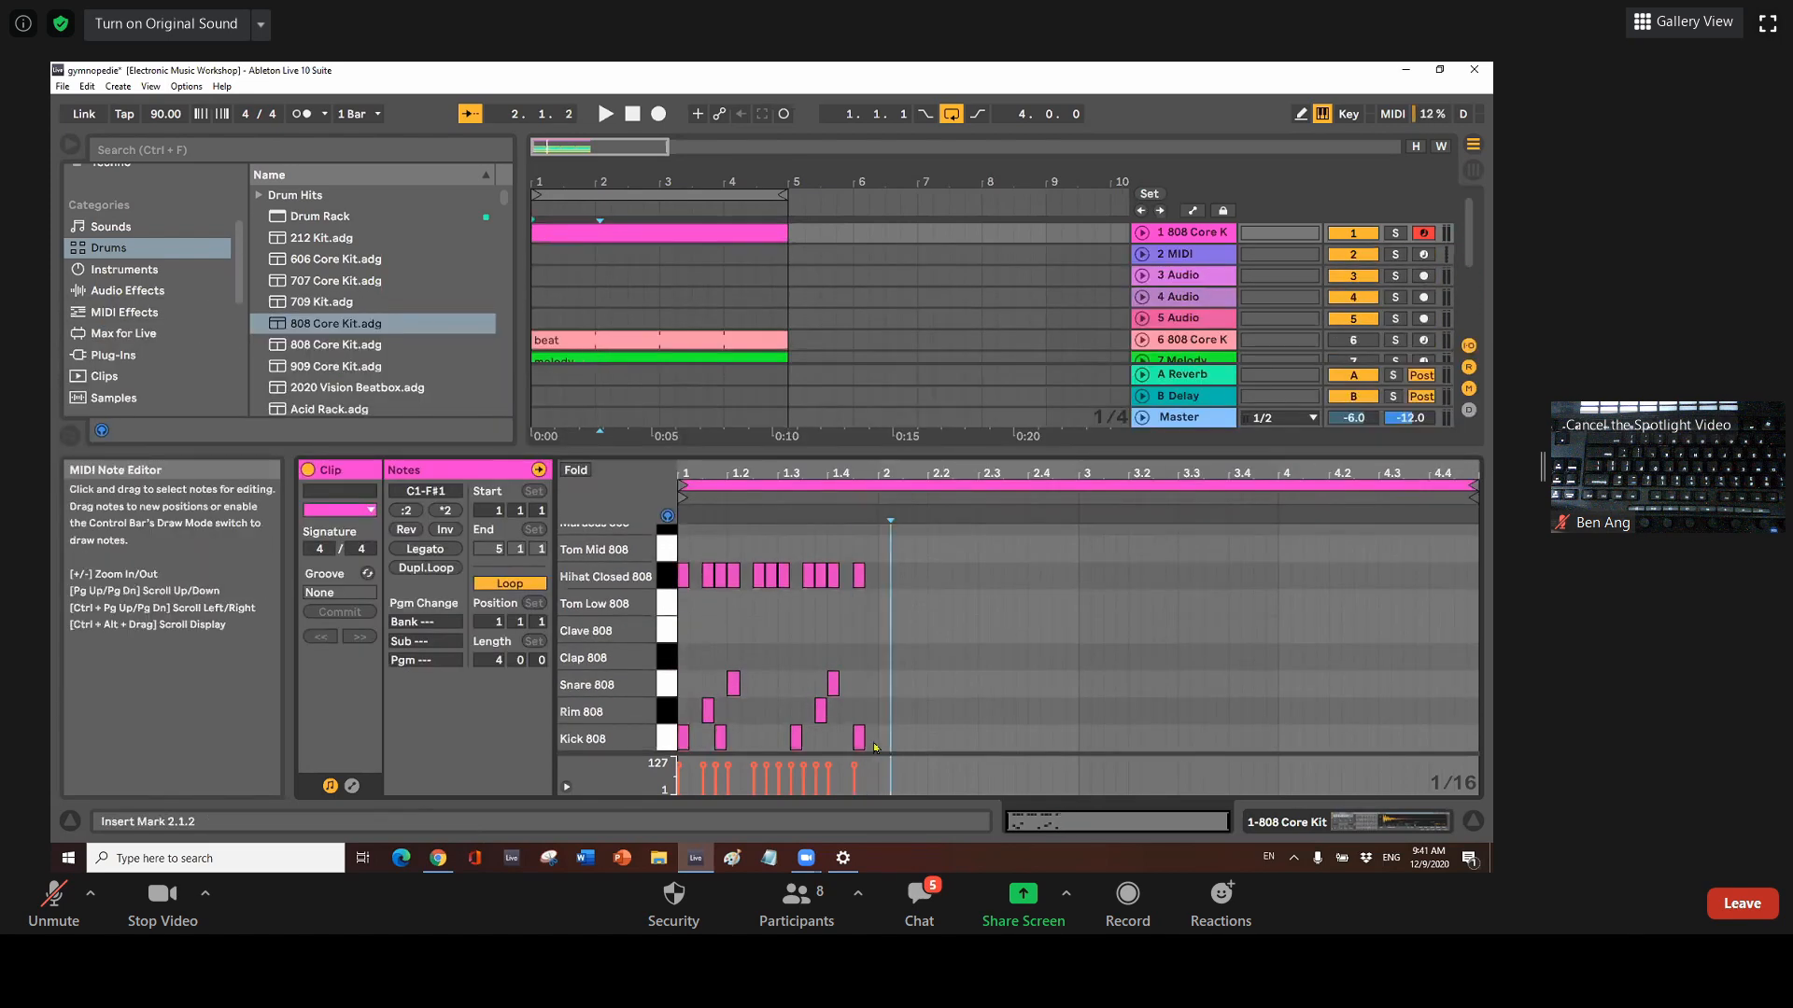
click(876, 746)
drag(708, 741, 681, 547)
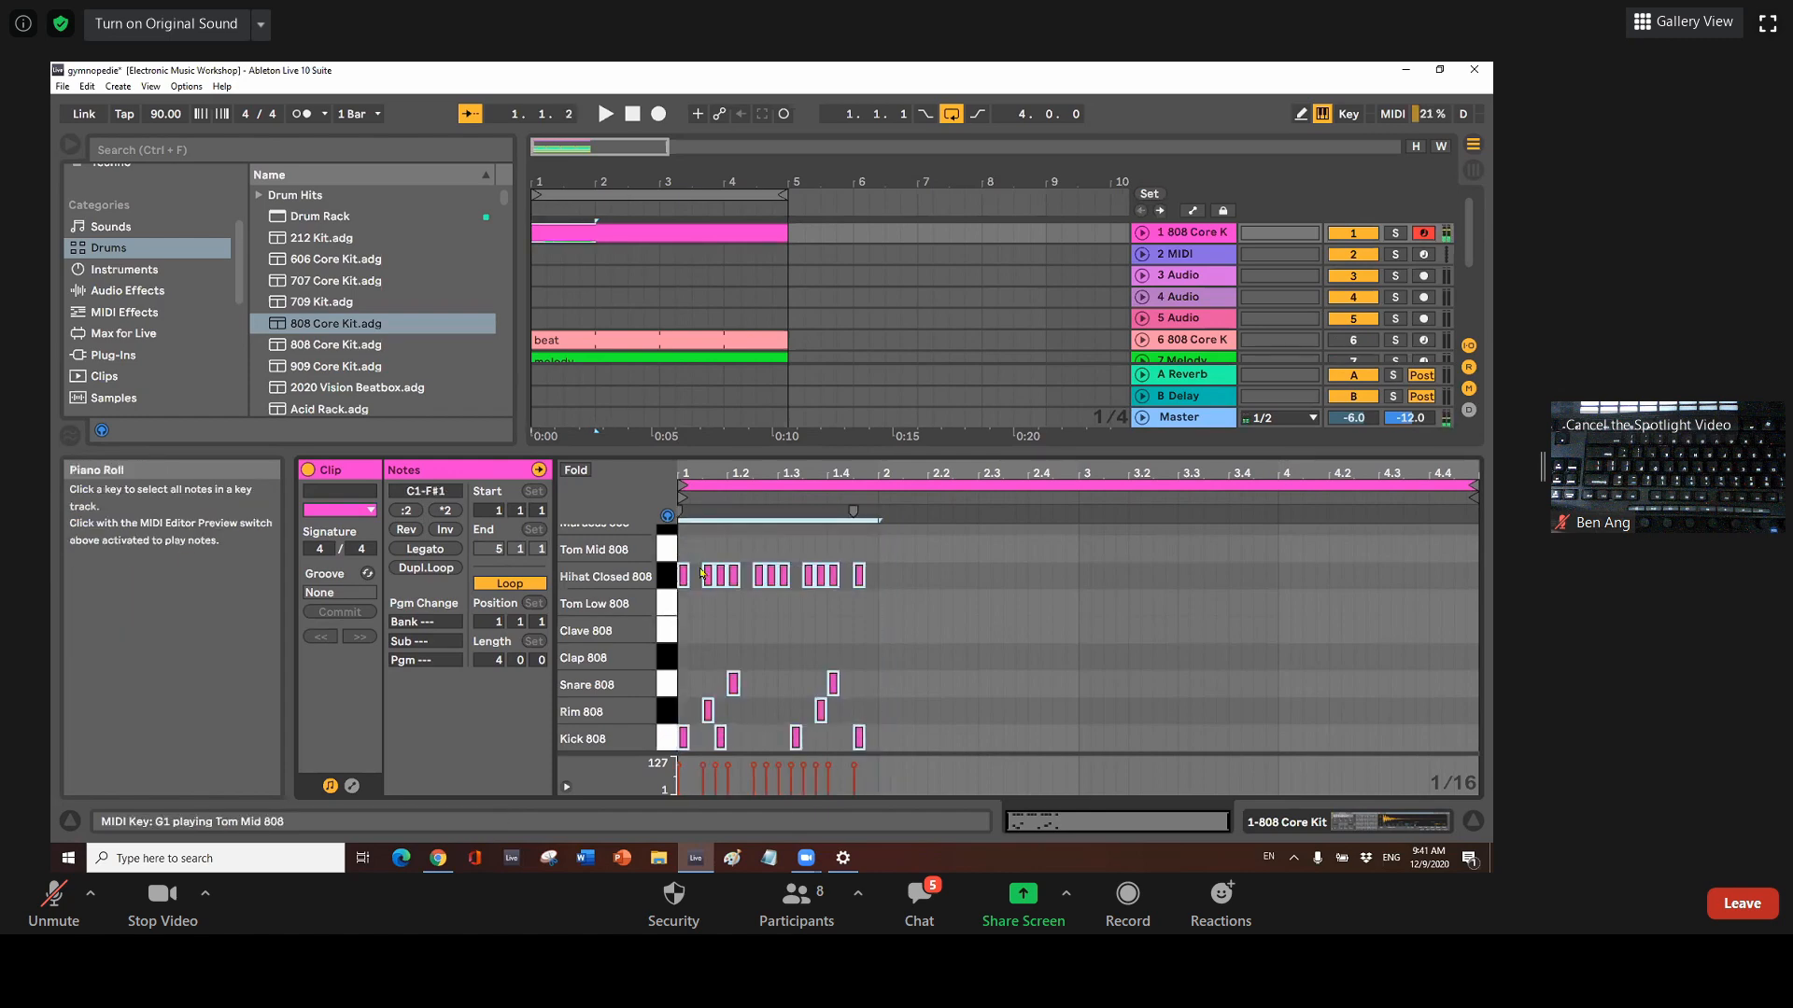
right_click(705, 569)
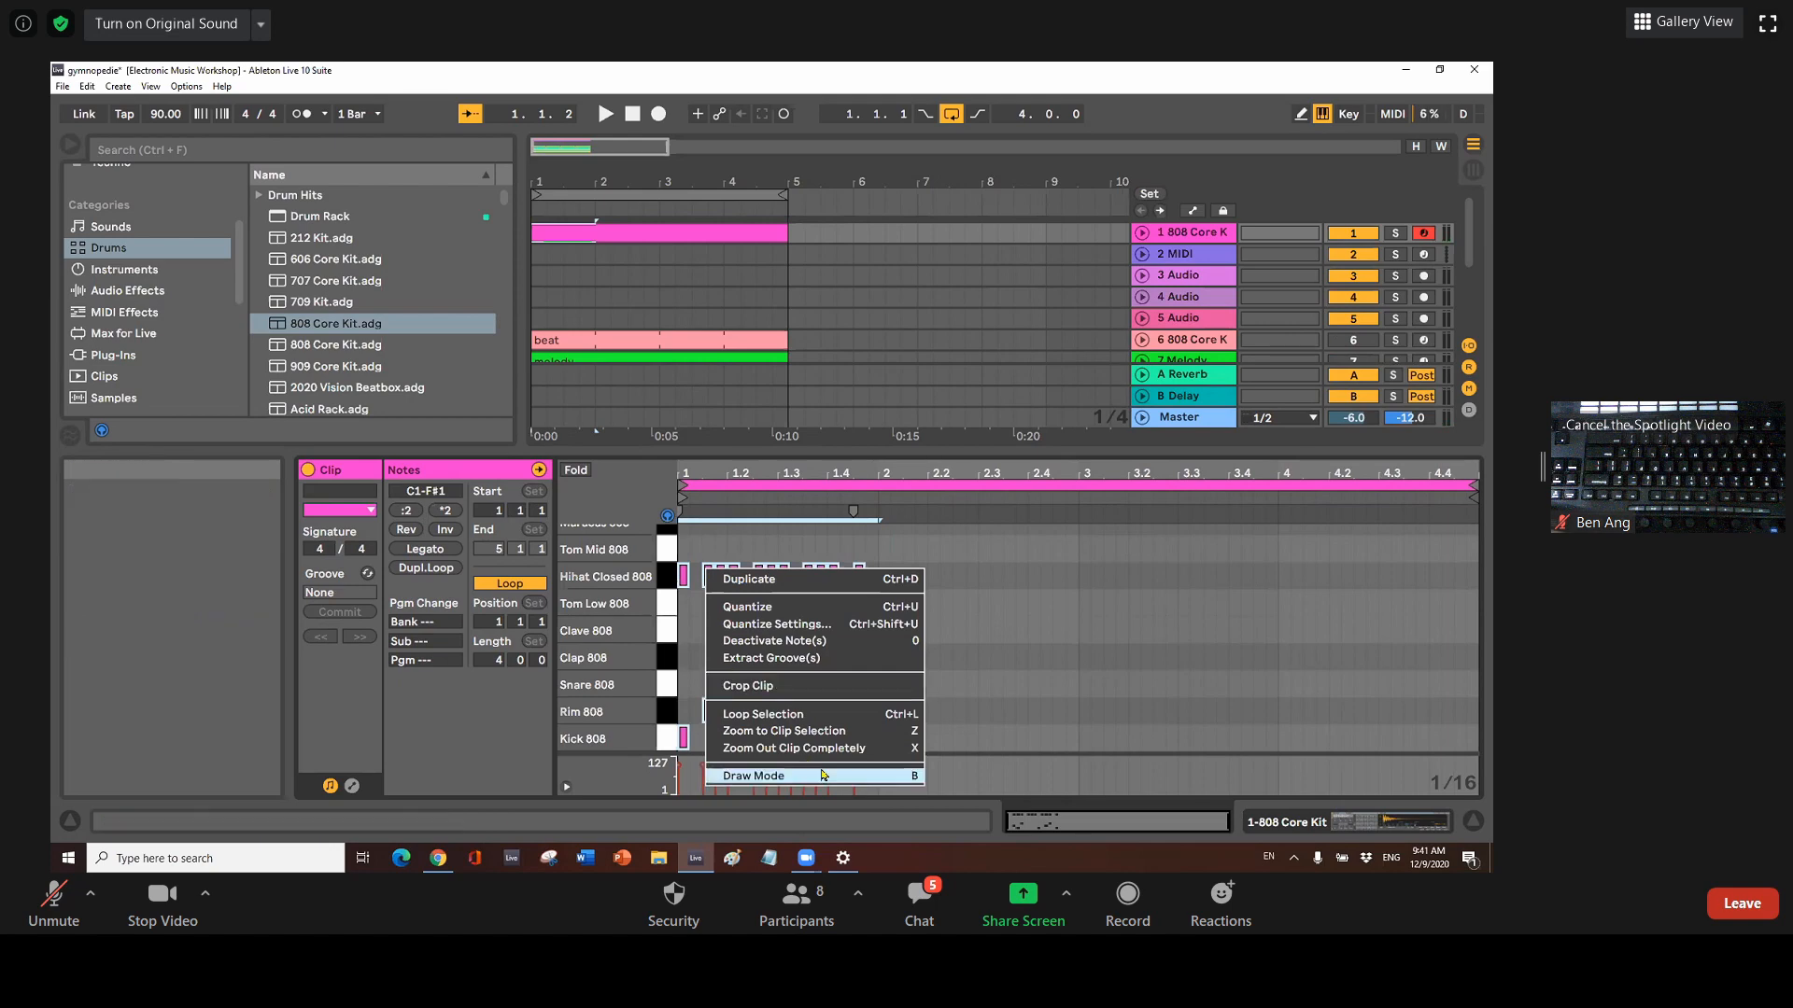
click(986, 591)
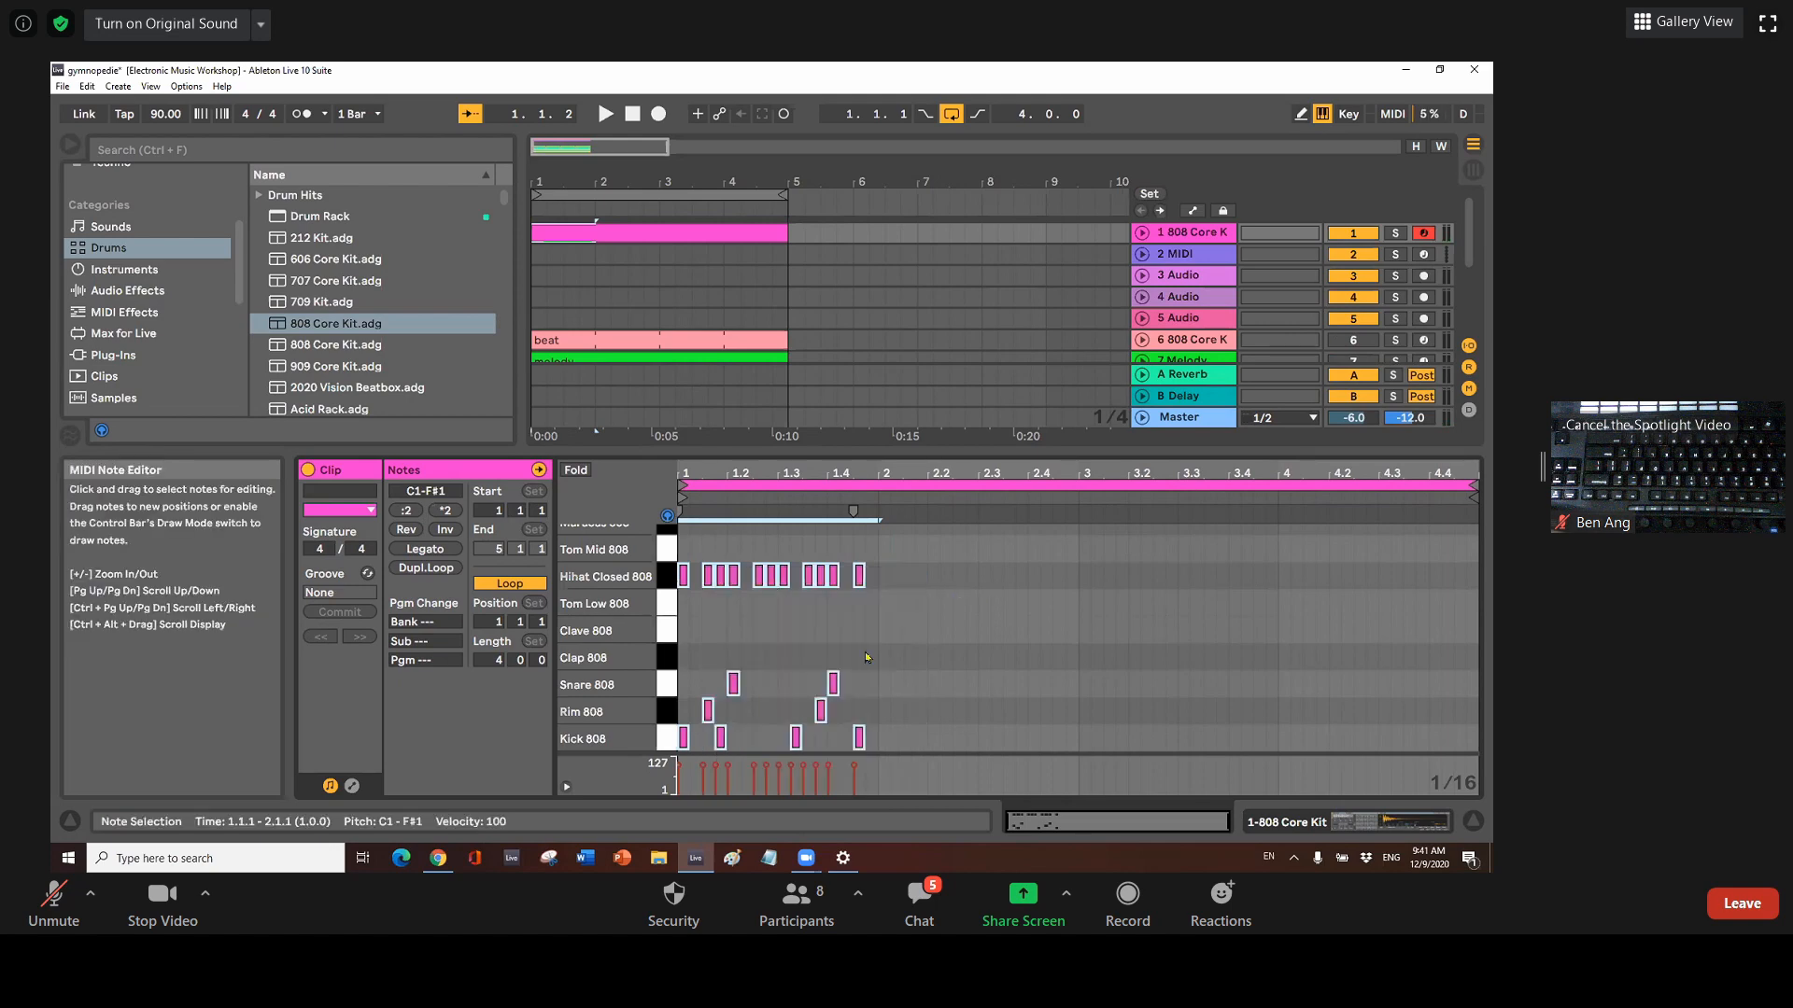
right_click(860, 582)
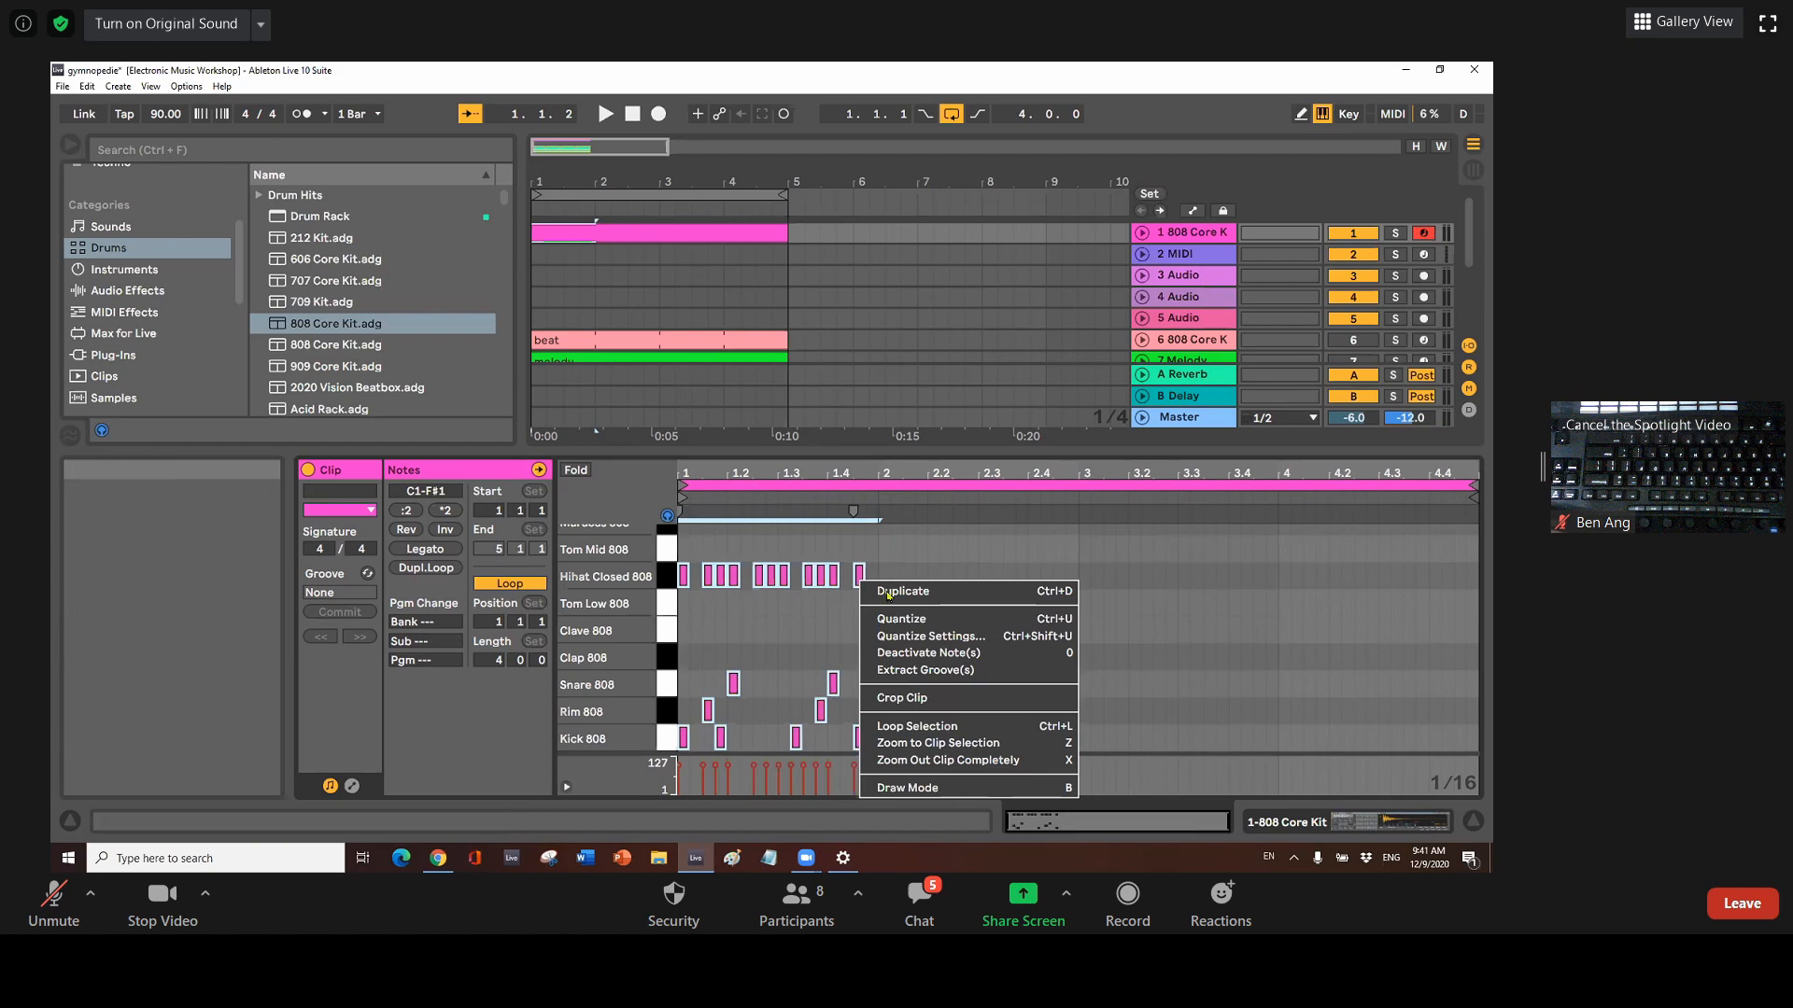
click(943, 598)
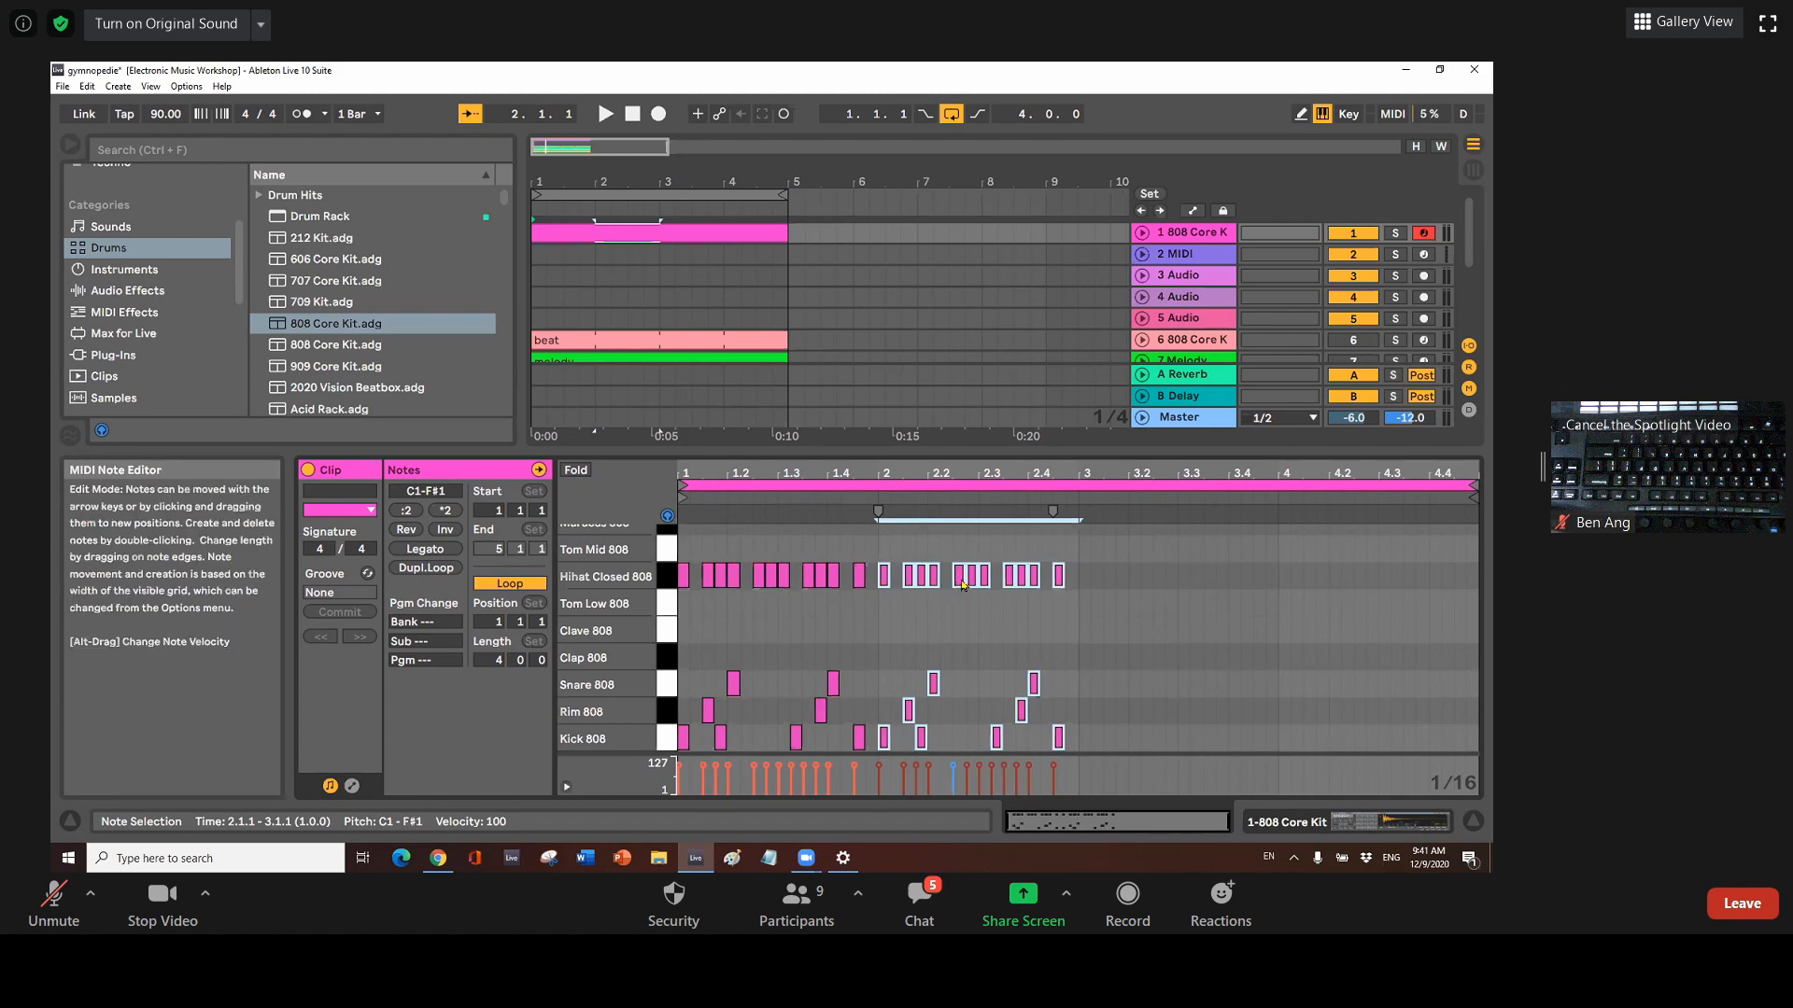
Duplicate the one-bar drum pattern twice more to fill bars 3 and 4 of the clip
right_click(960, 576)
click(999, 592)
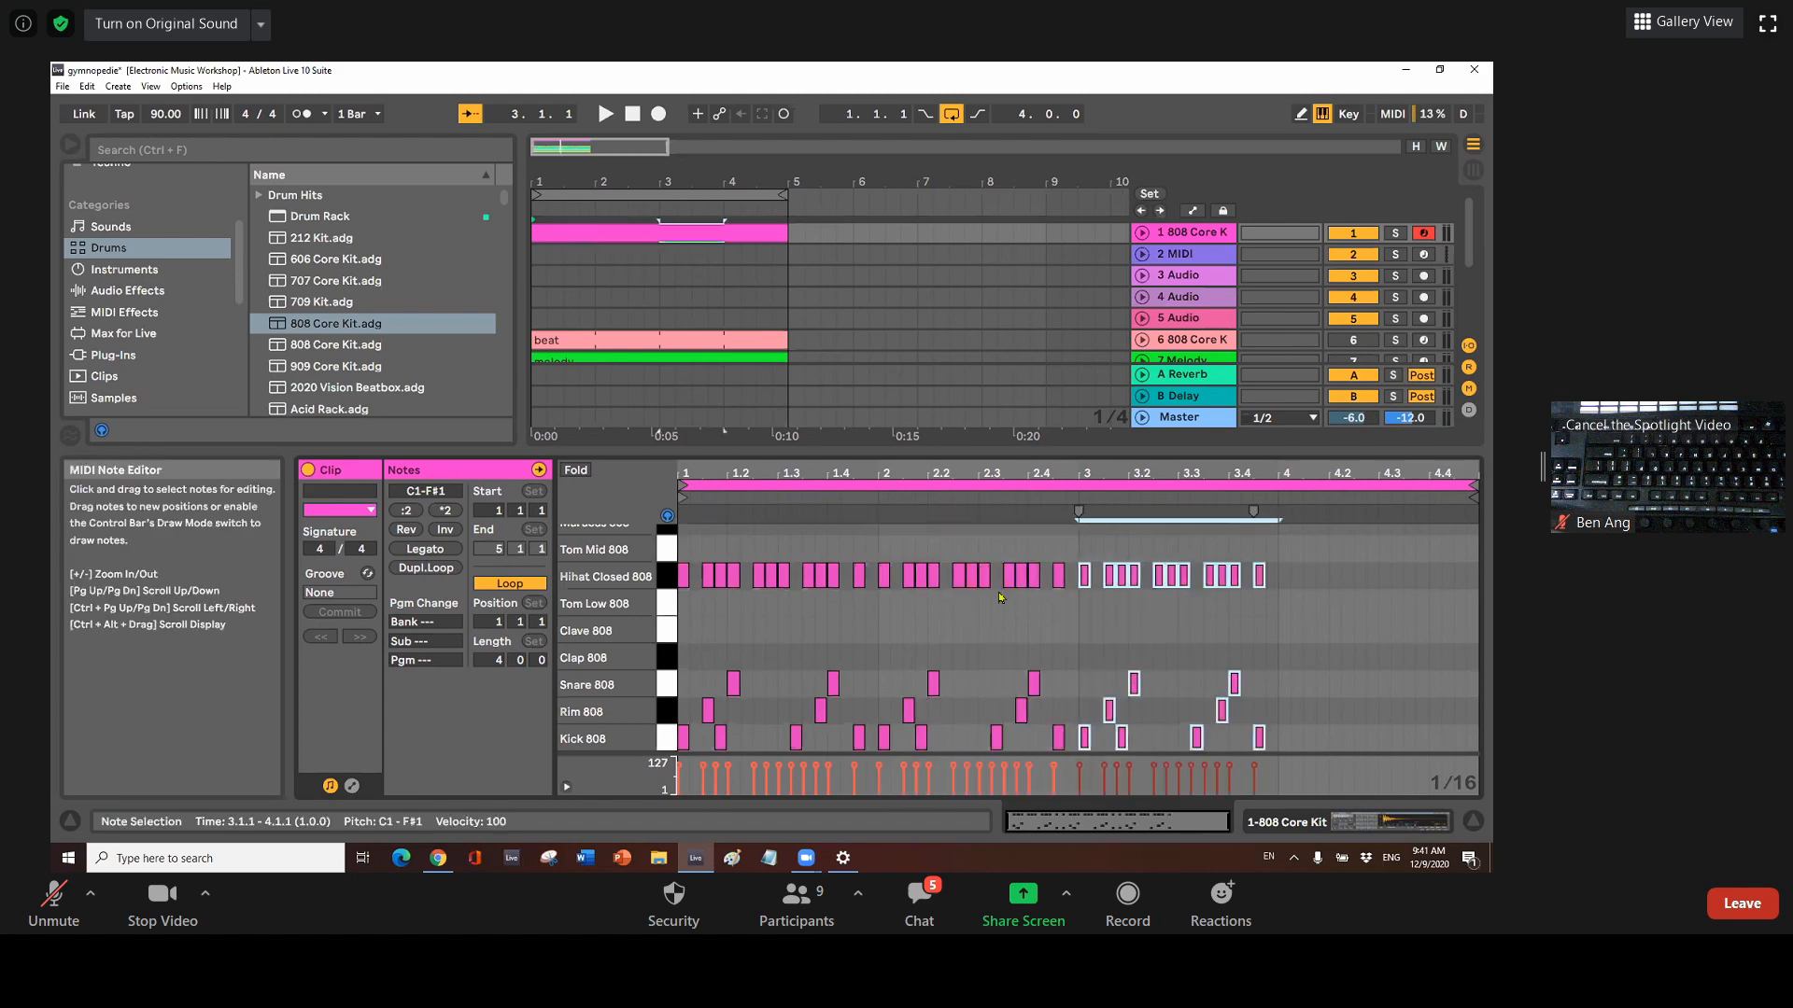
right_click(1152, 577)
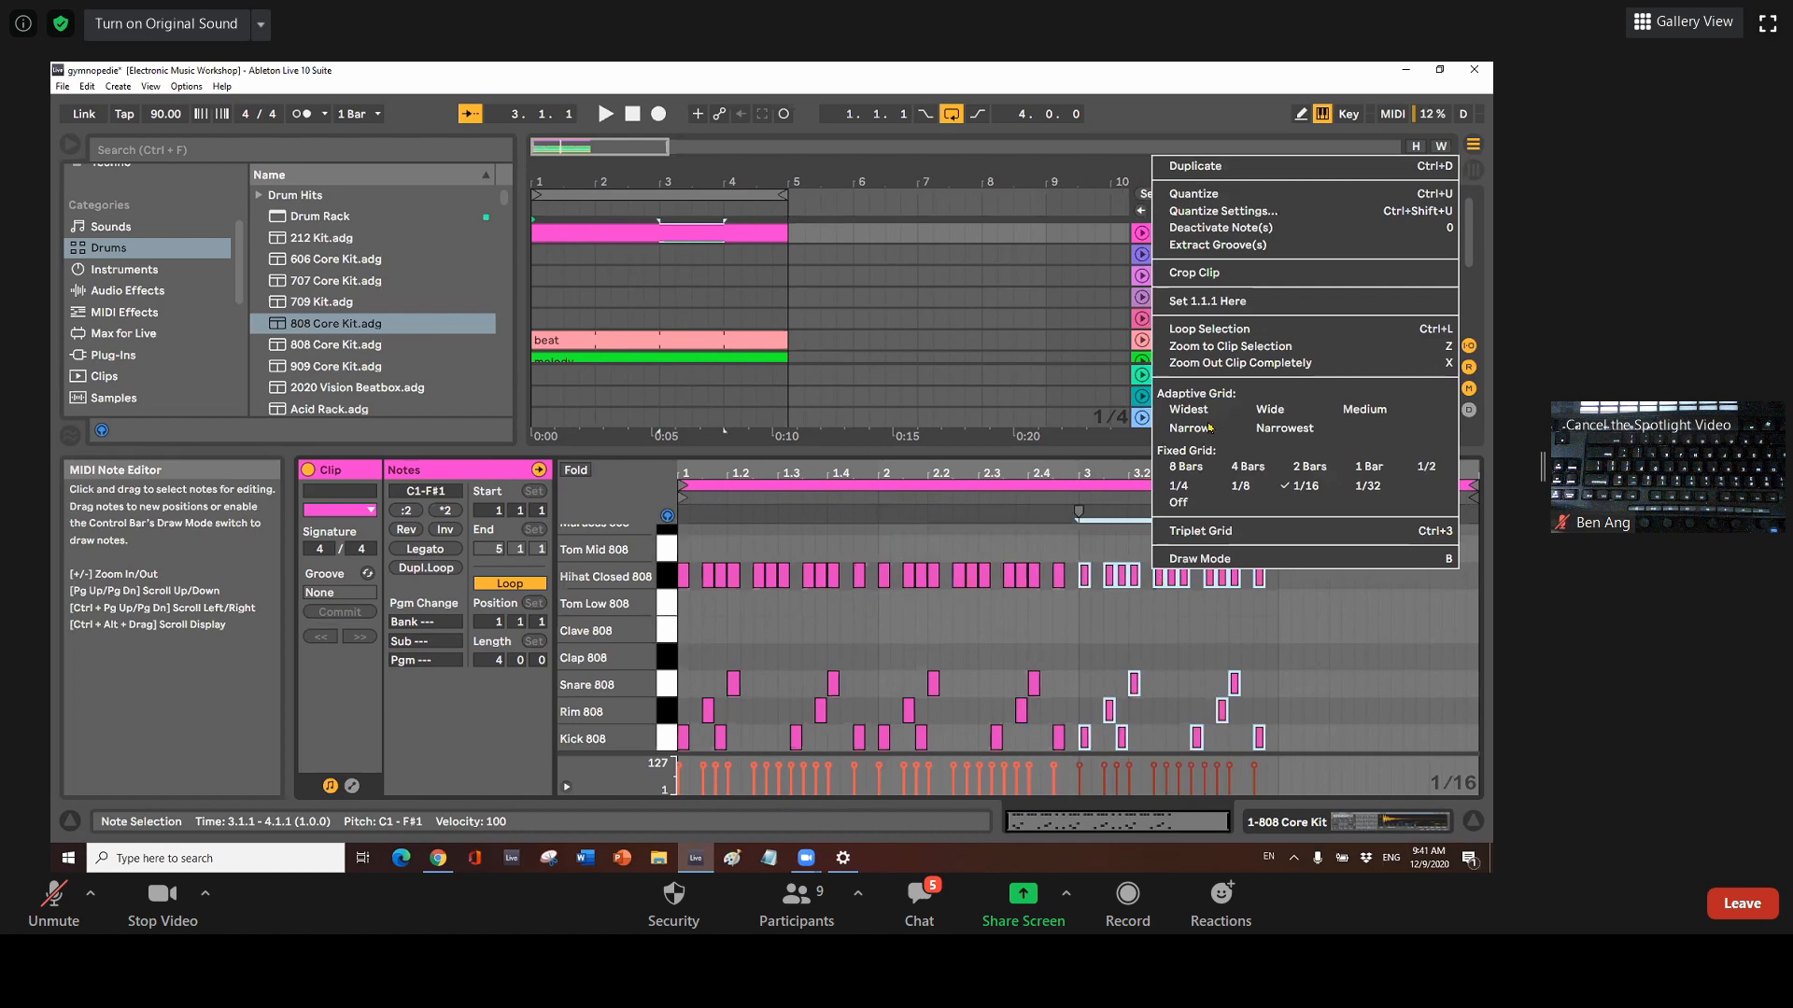
click(1200, 166)
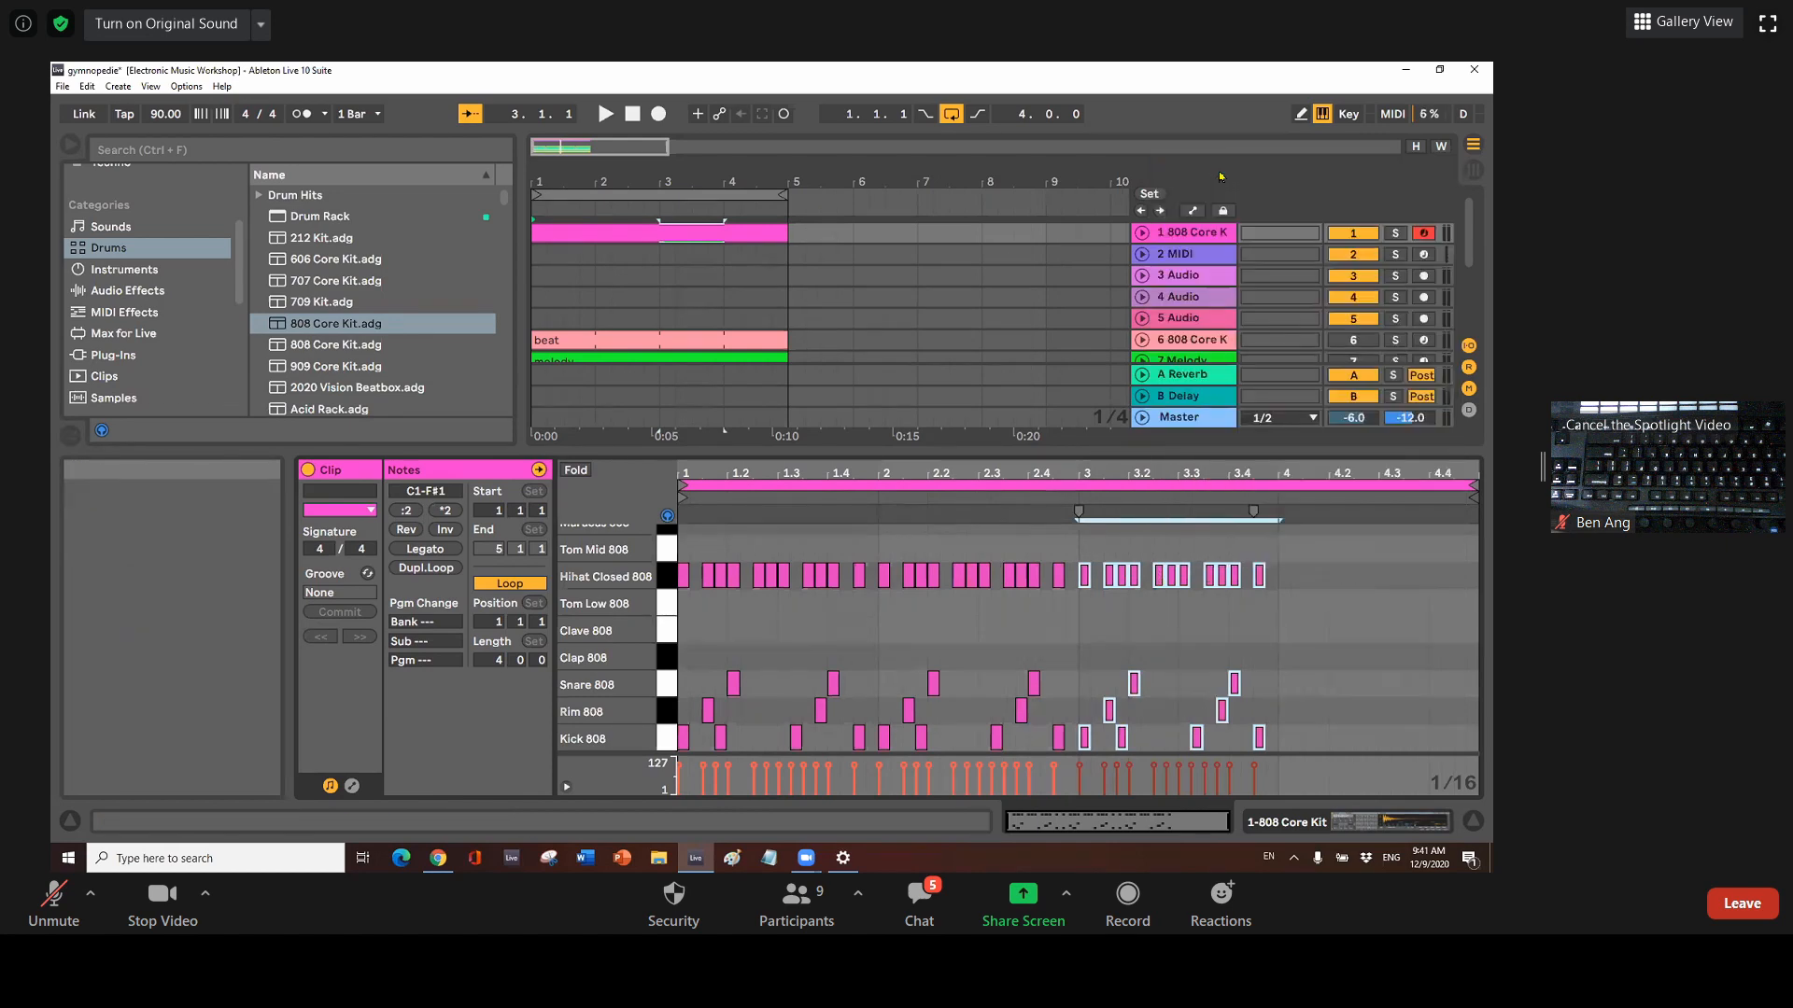
Deselect the duplicated notes, play back the four-bar drum clip and stop it
click(1141, 652)
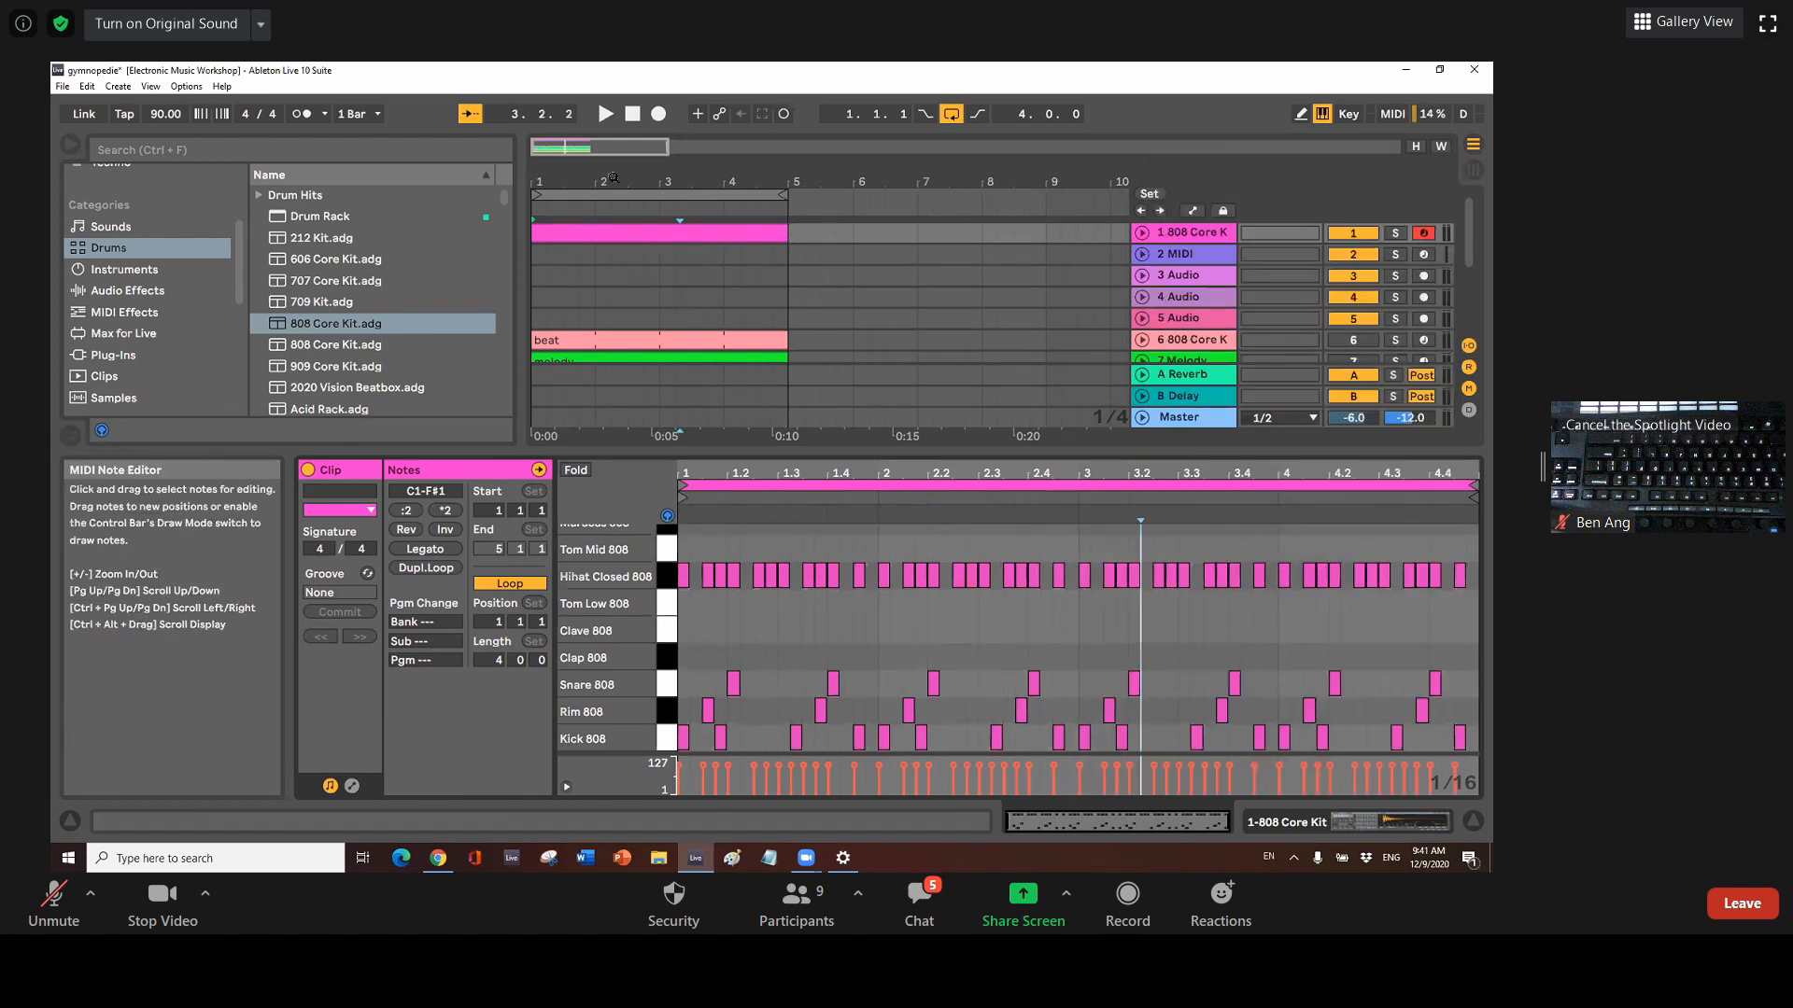
click(605, 111)
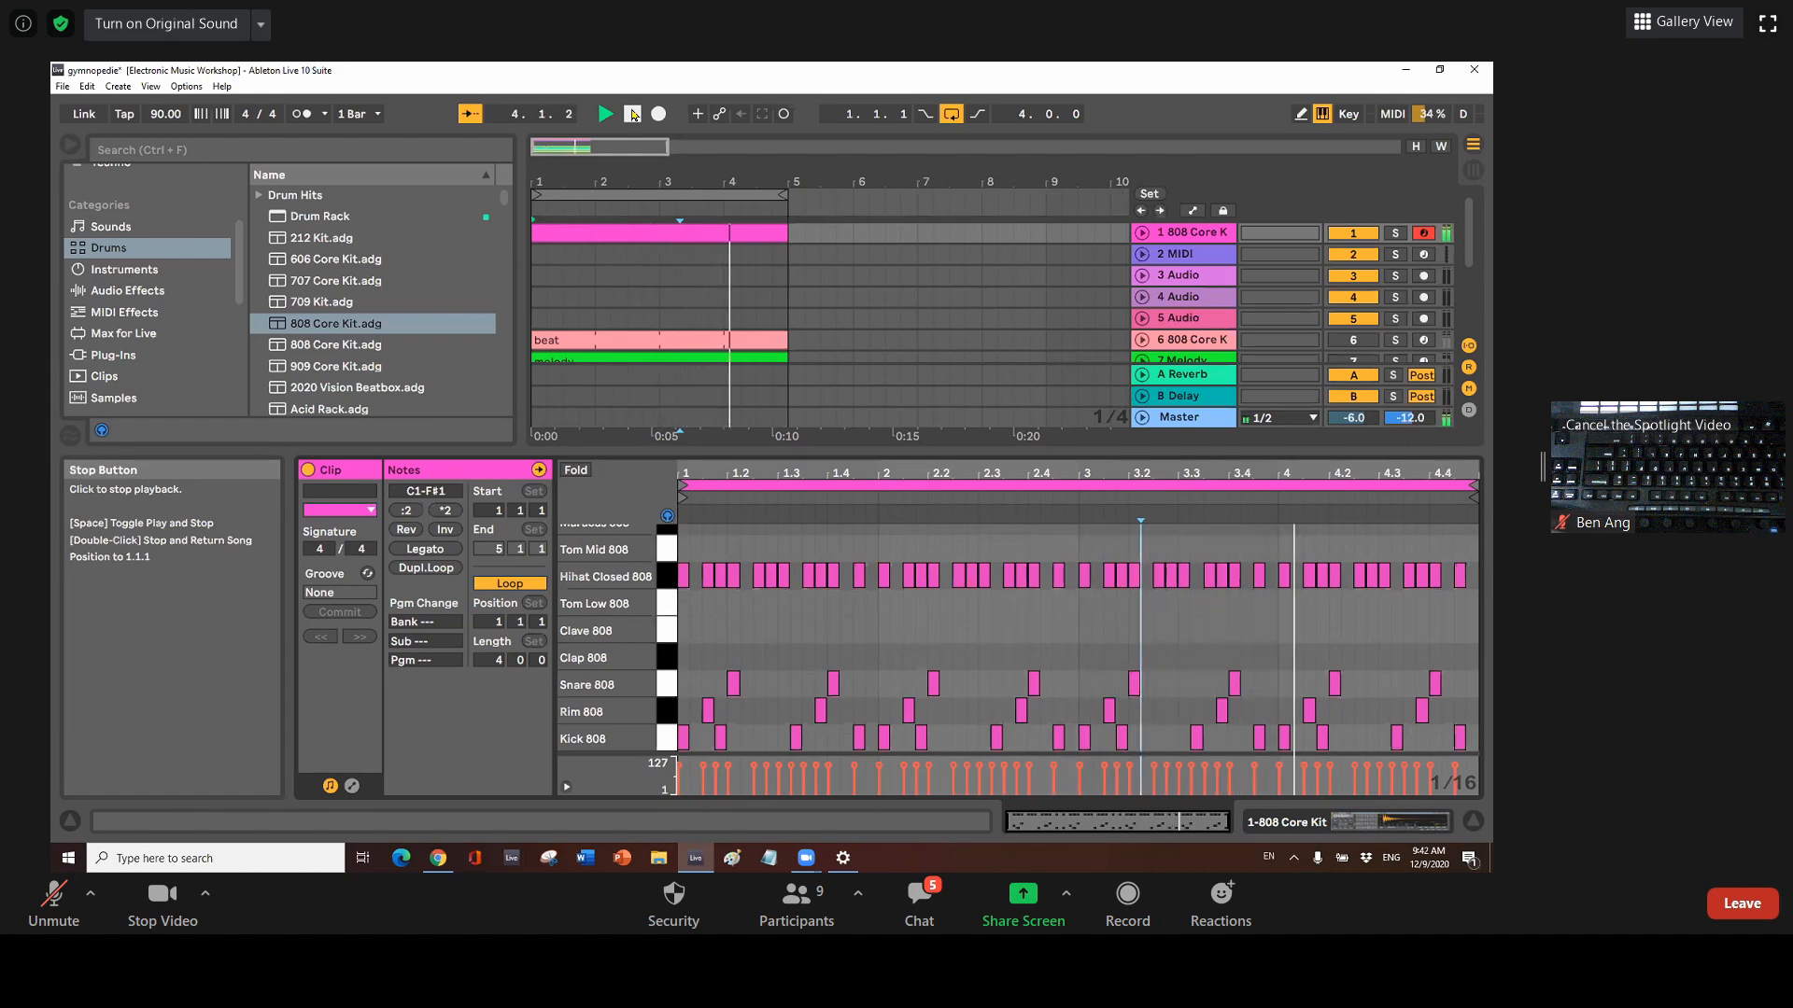
click(633, 114)
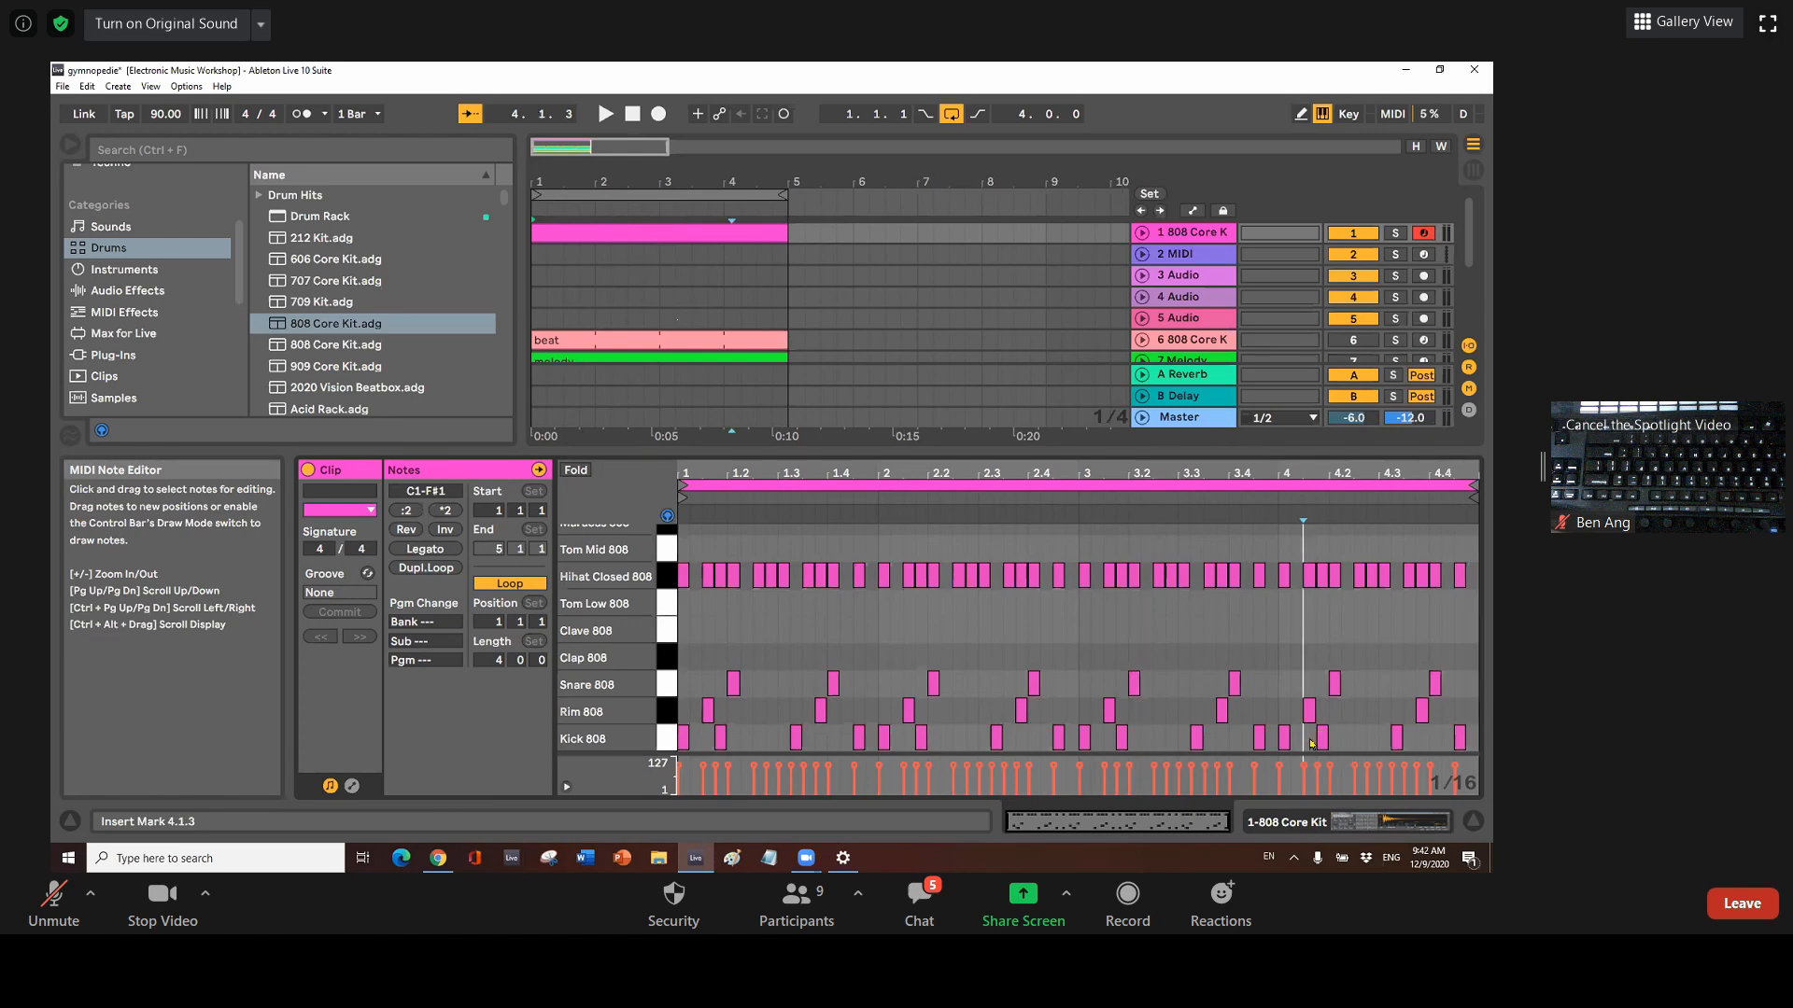
Delete bar 4's Kick 808 notes from 4.1.3 onward and add Snare 808 notes at 4.3.1, 4.3.2, 4.3.3, 4.4.2, 4.4.3 and 4.4.4
drag(1311, 741, 1462, 746)
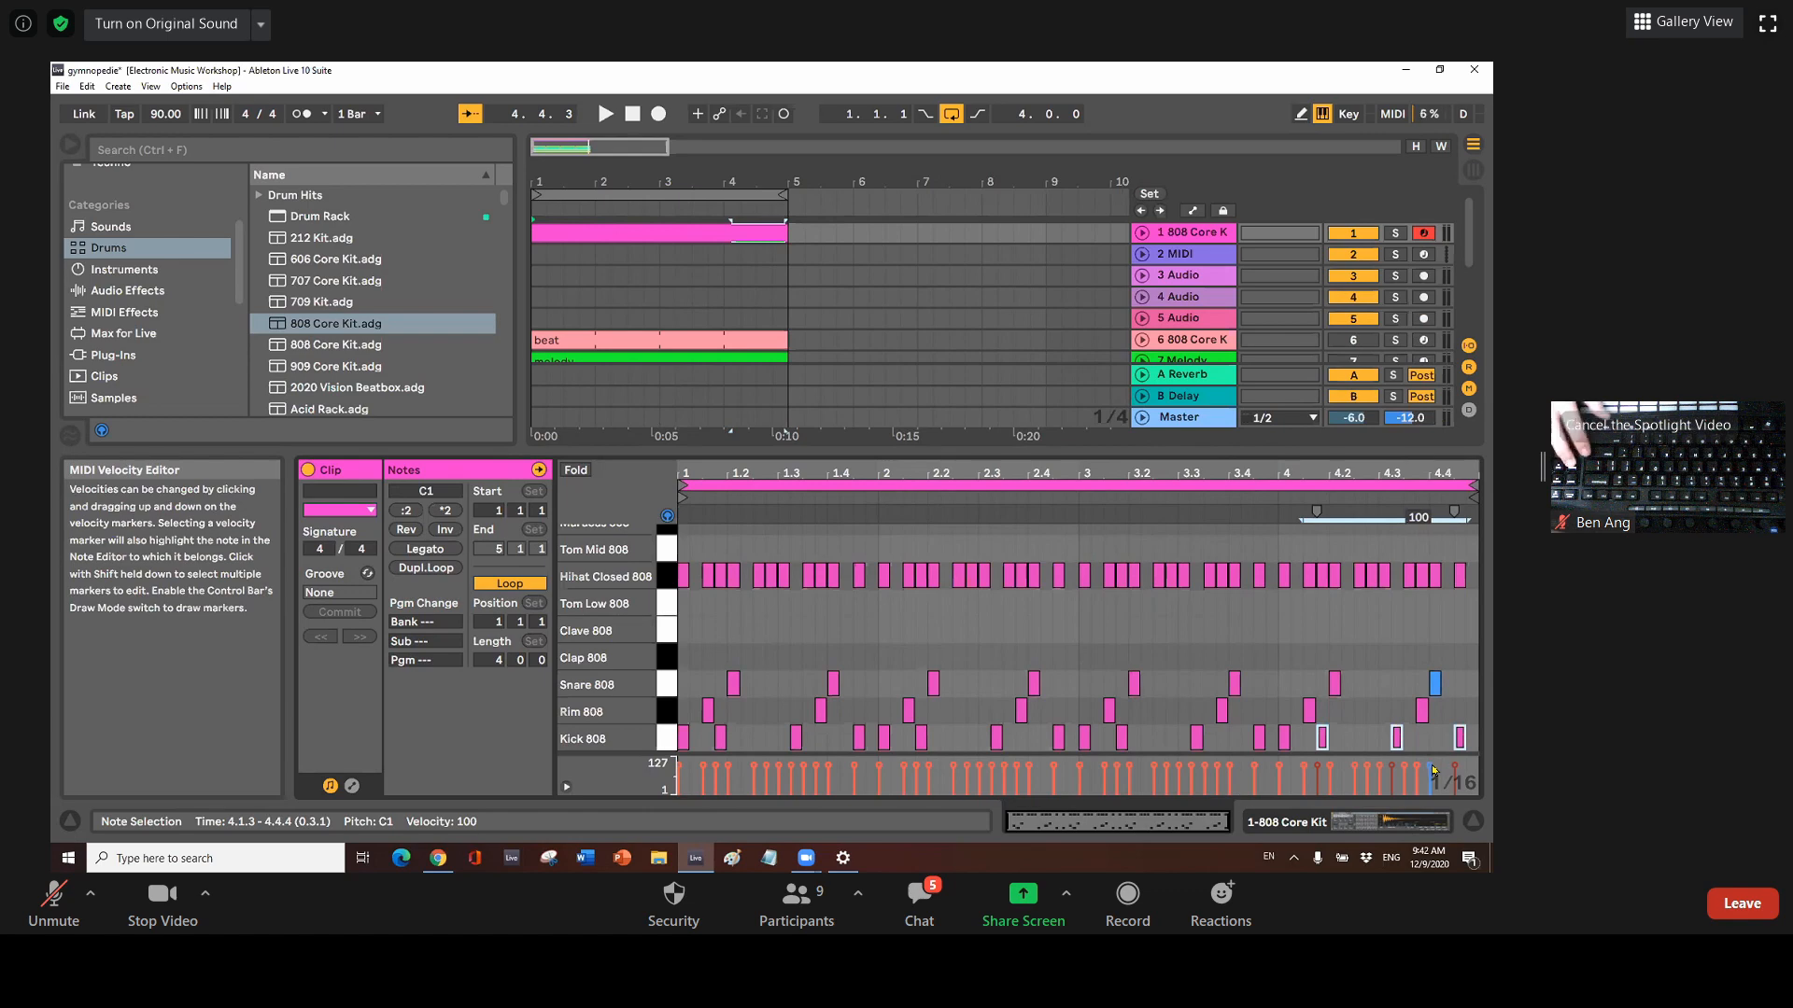
key(Delete)
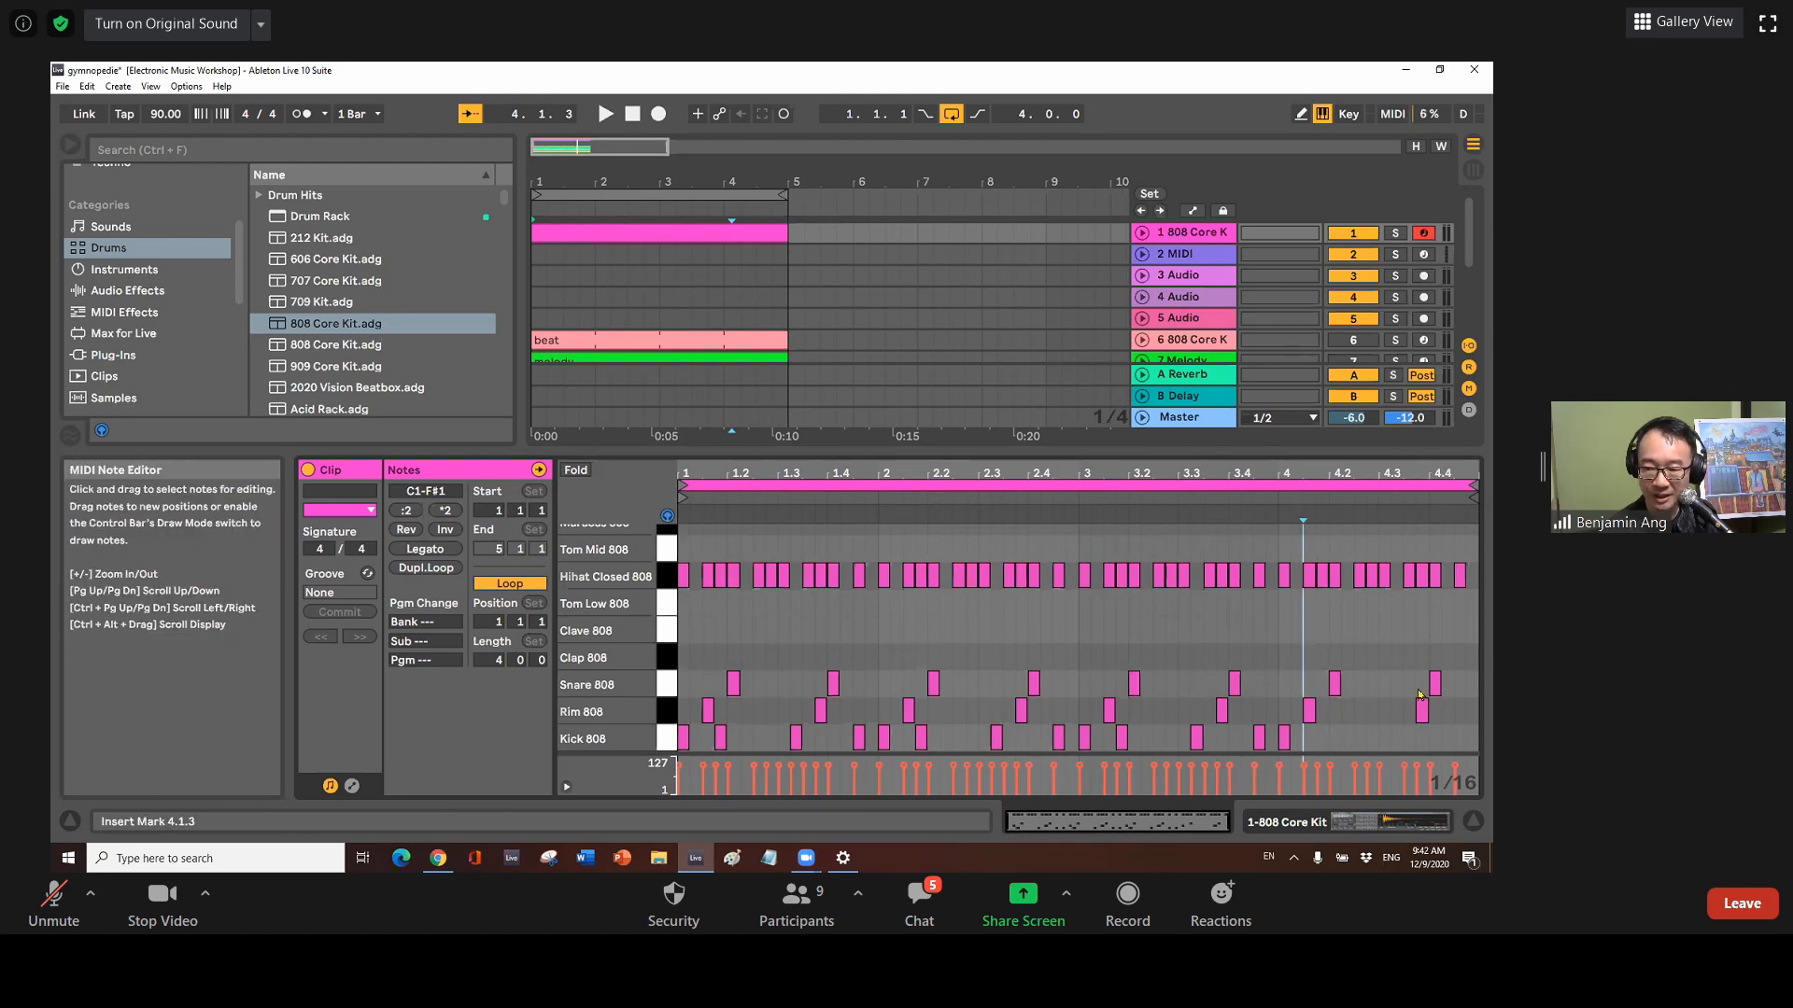
double_click(1471, 684)
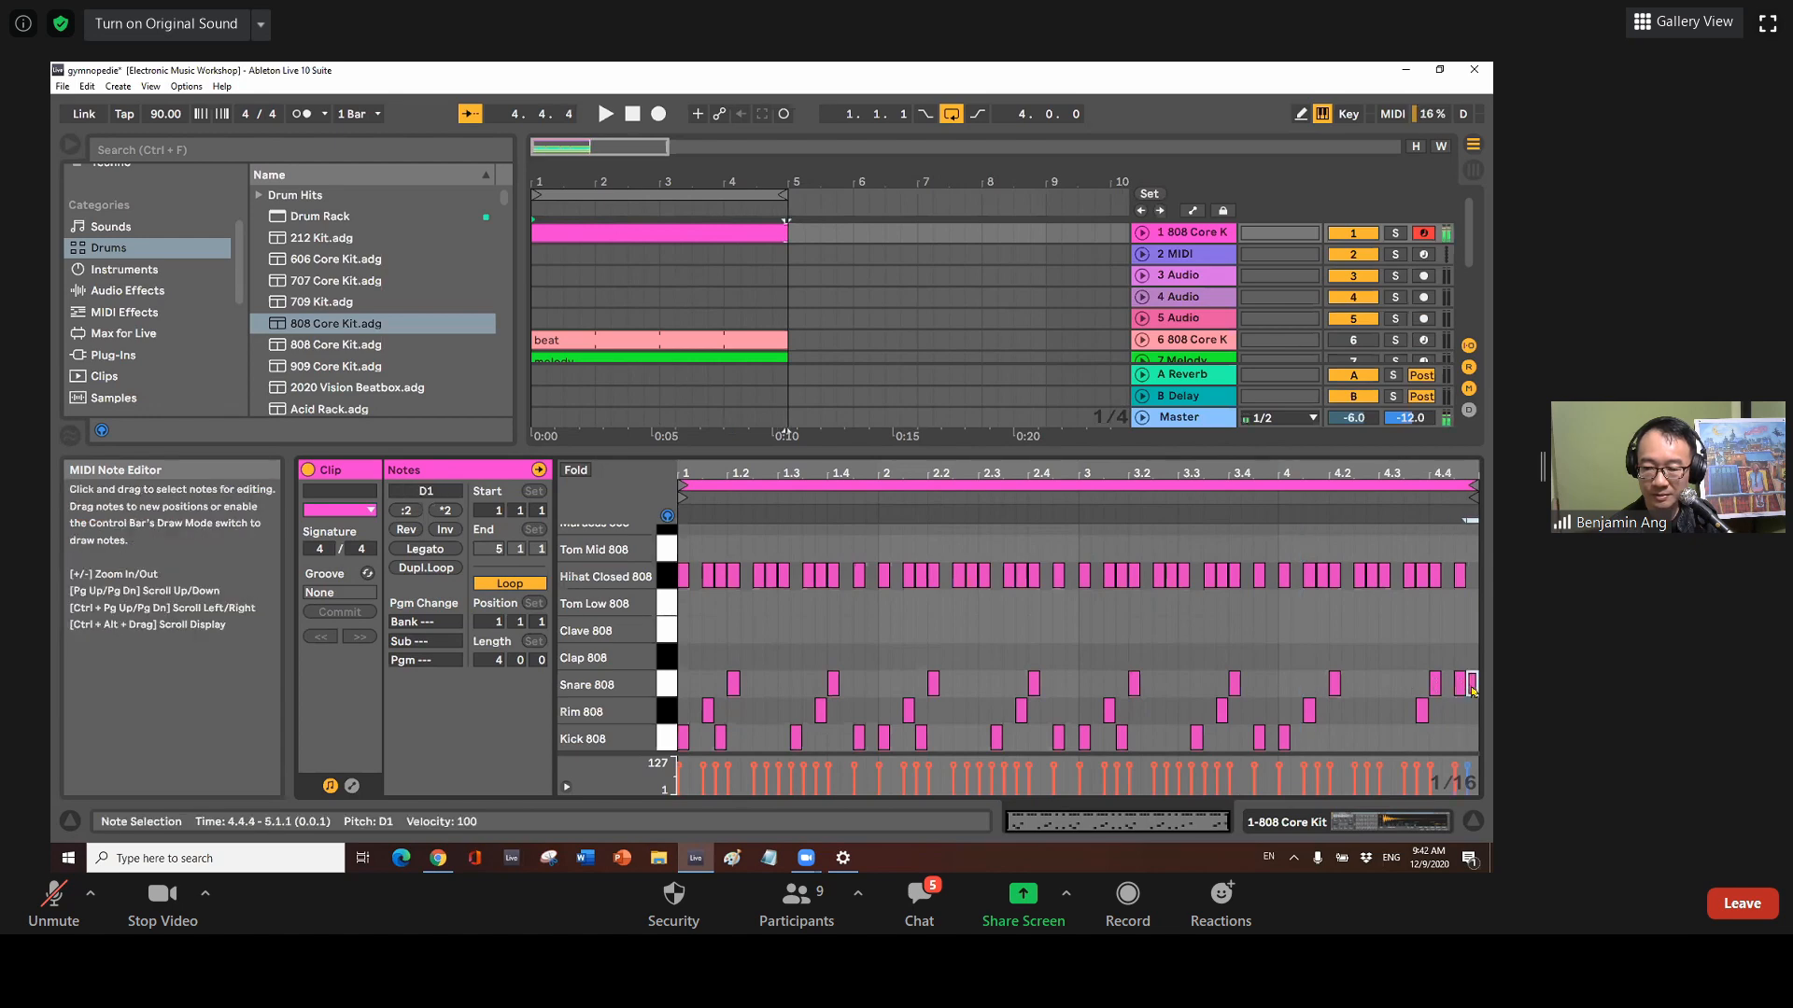
double_click(1407, 687)
double_click(1386, 688)
double_click(1397, 687)
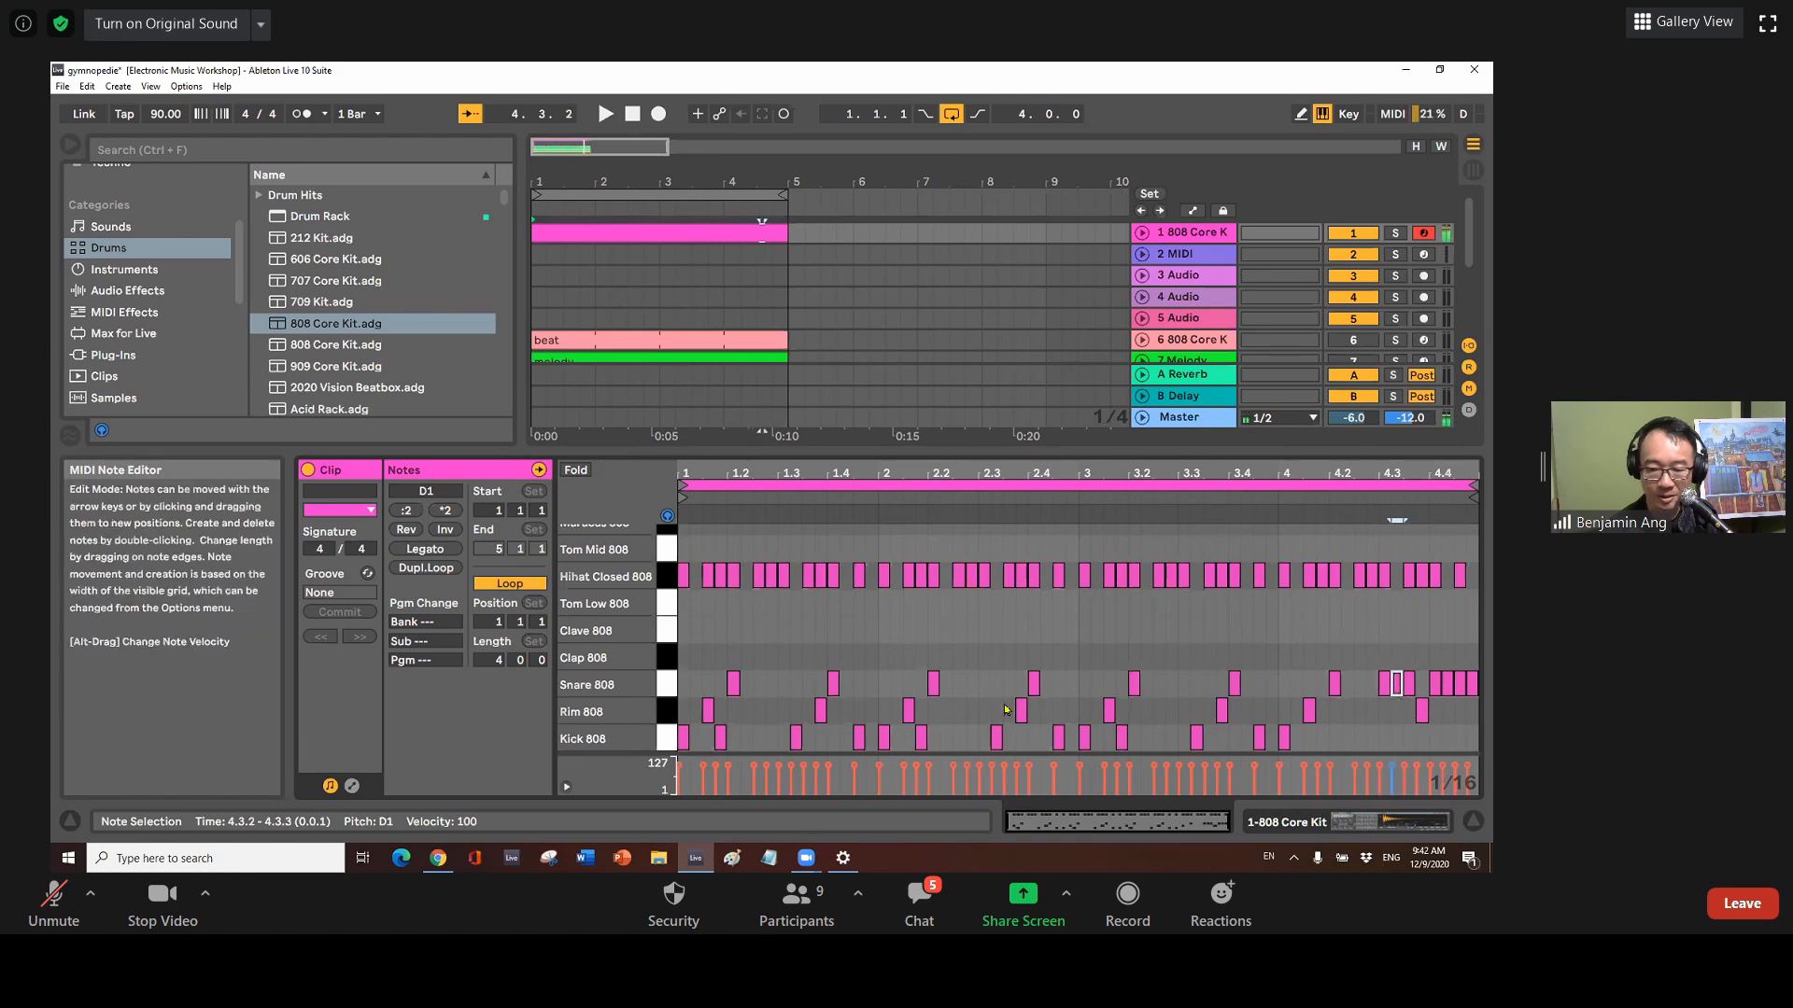
Delete all Hihat Closed 808 notes in bar 2 of the drum clip
click(886, 575)
shift+click(1073, 591)
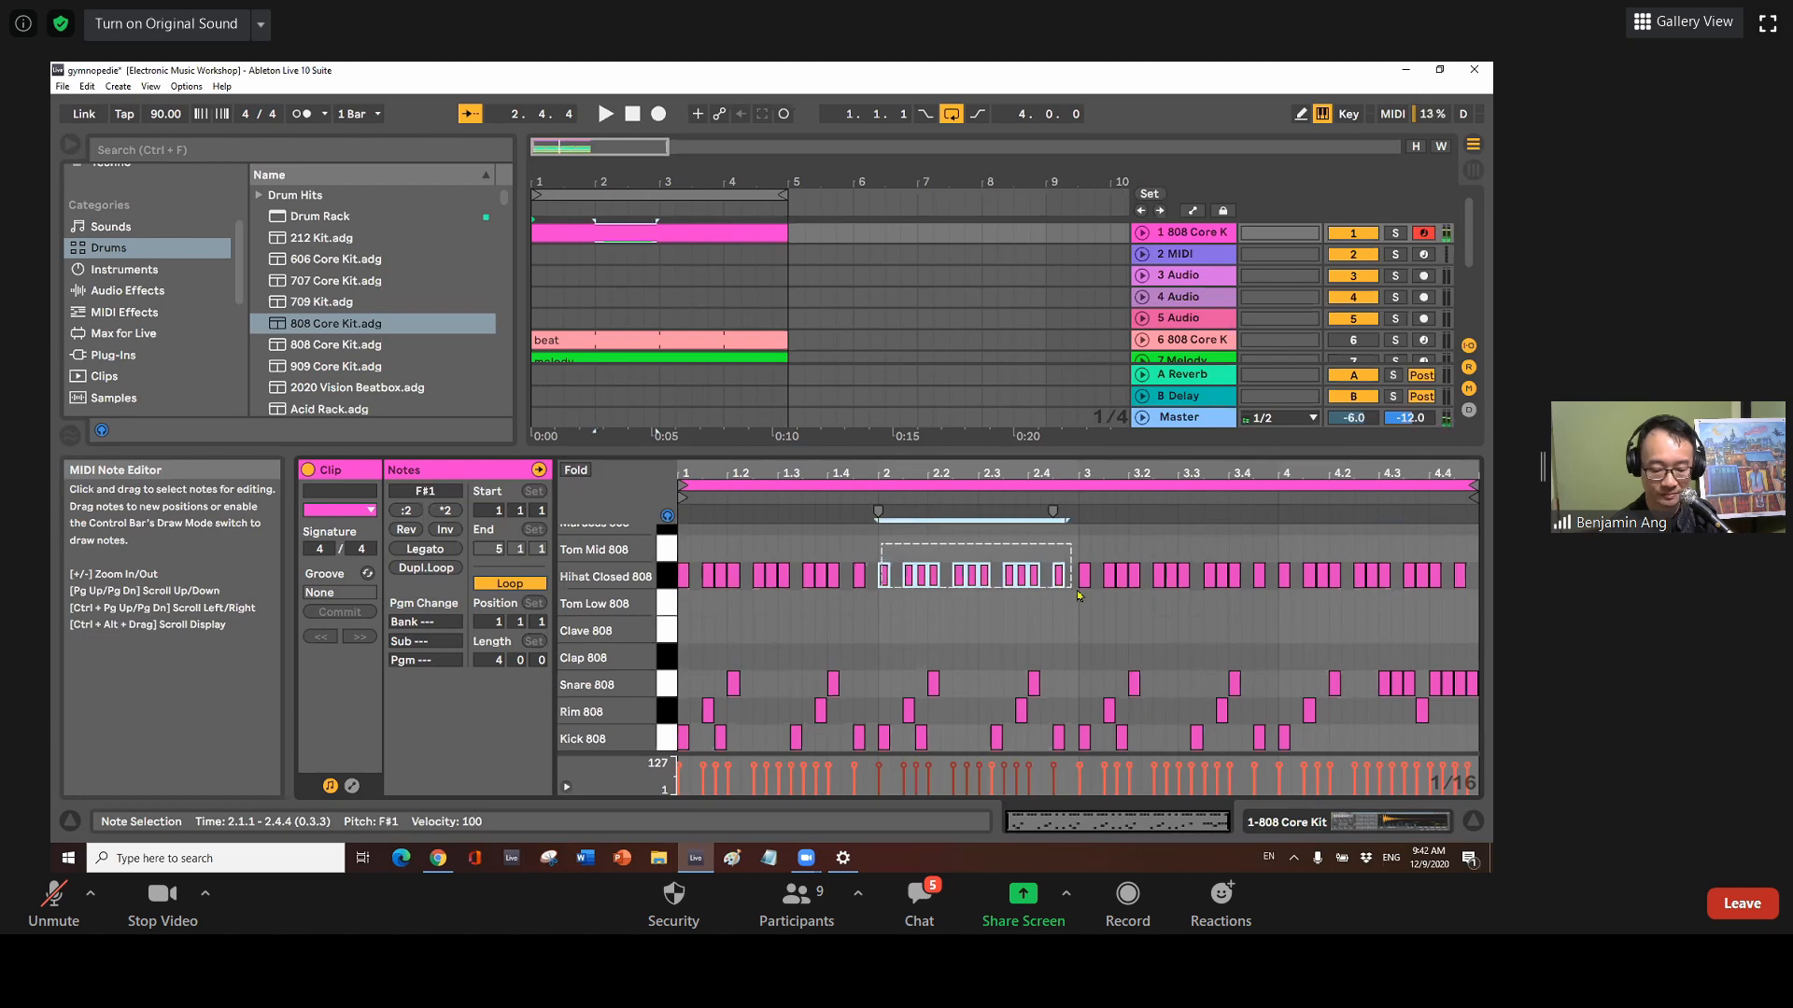
key(Delete)
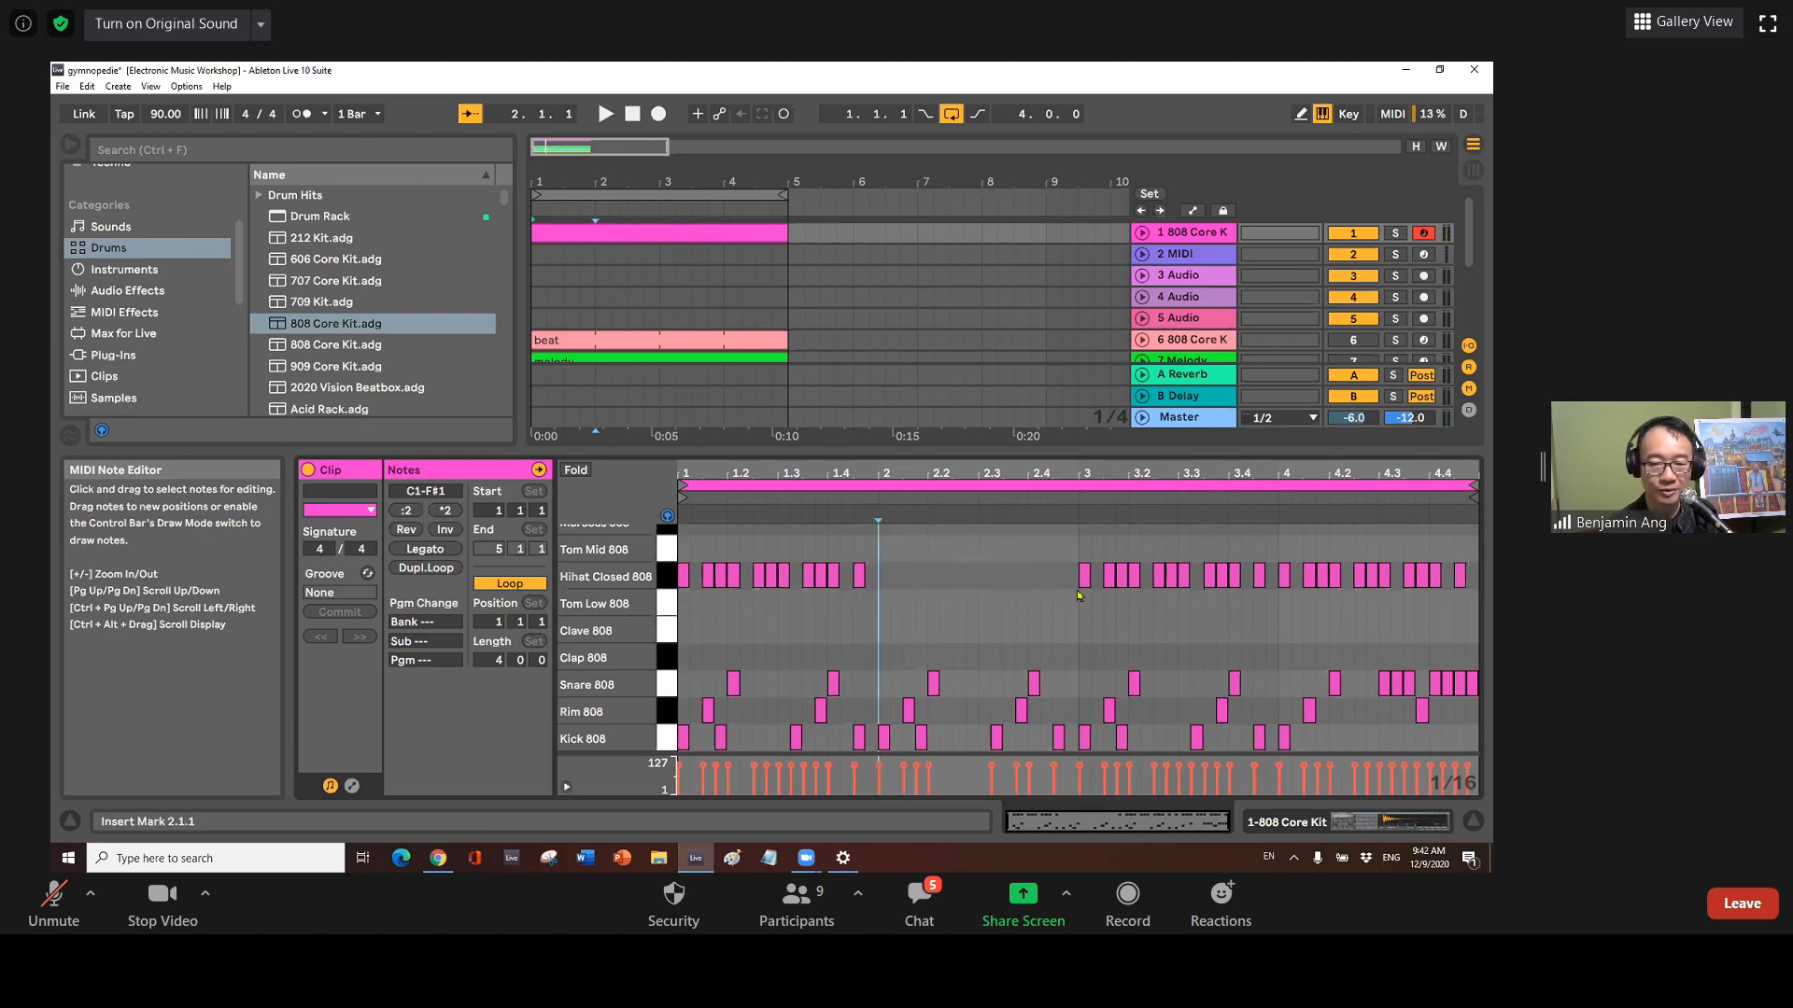
Return to 1.1.1, play back the drum clip with the thinned-out second bar, and stop it
click(632, 114)
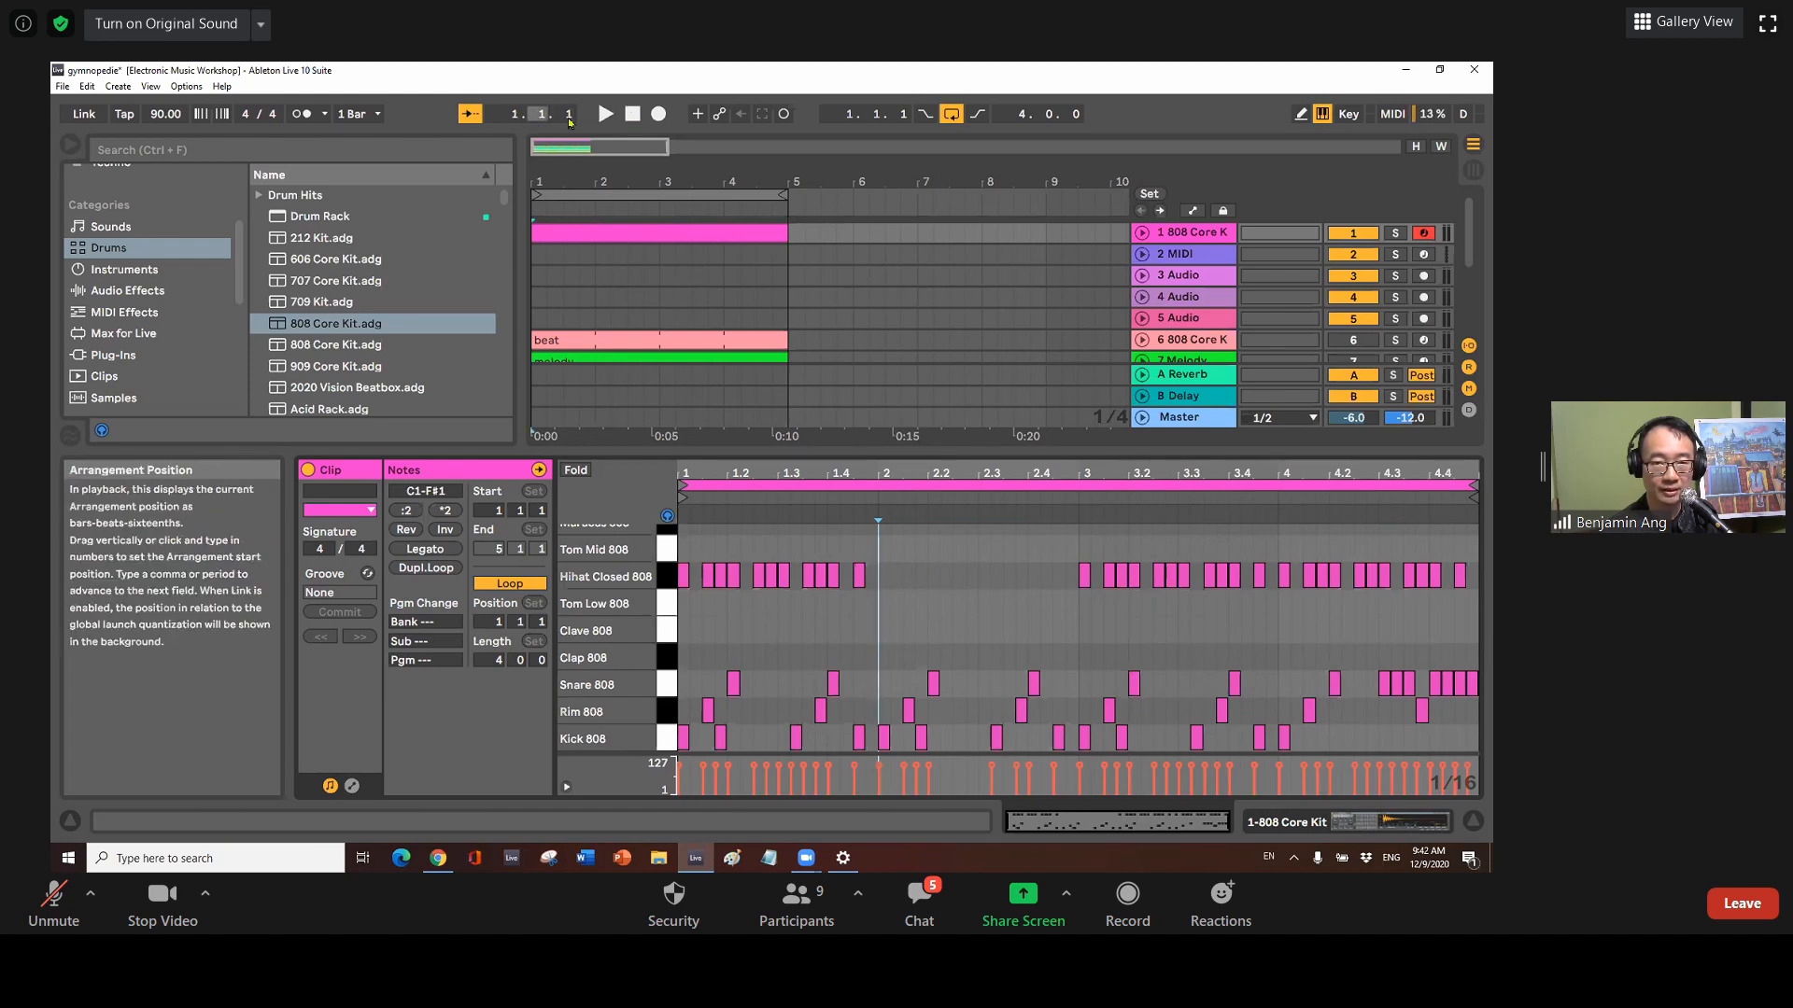
click(616, 113)
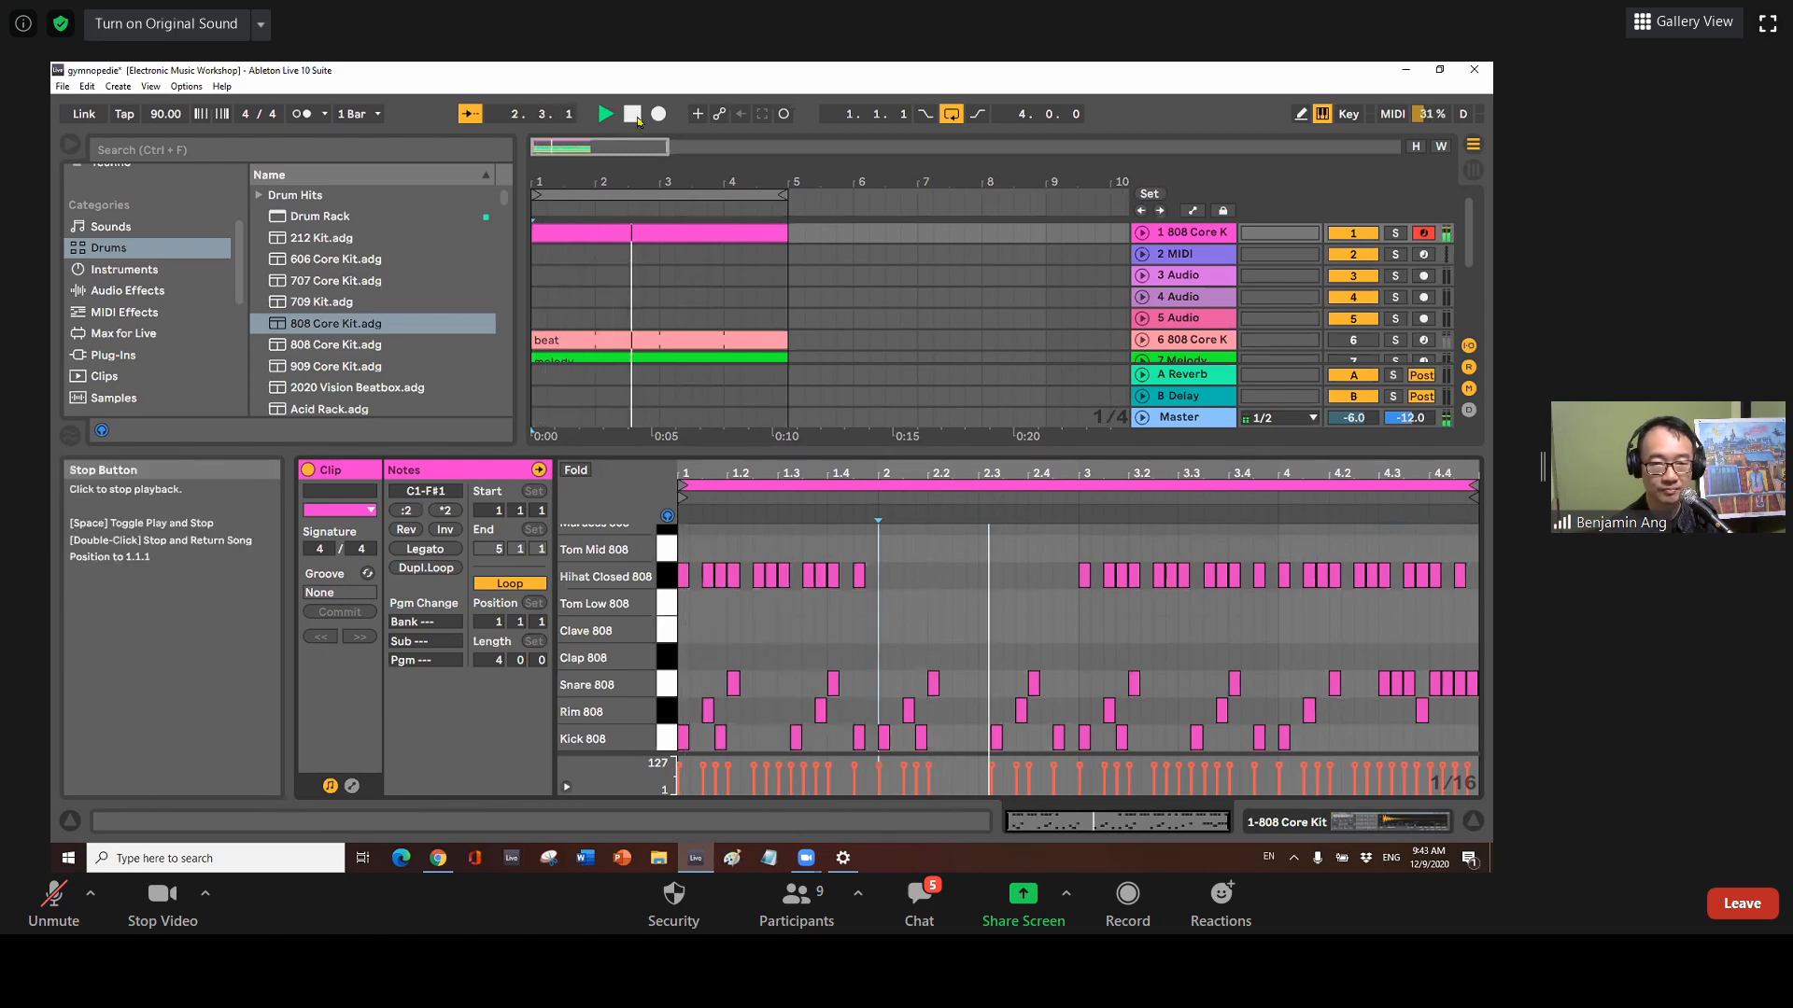
click(638, 119)
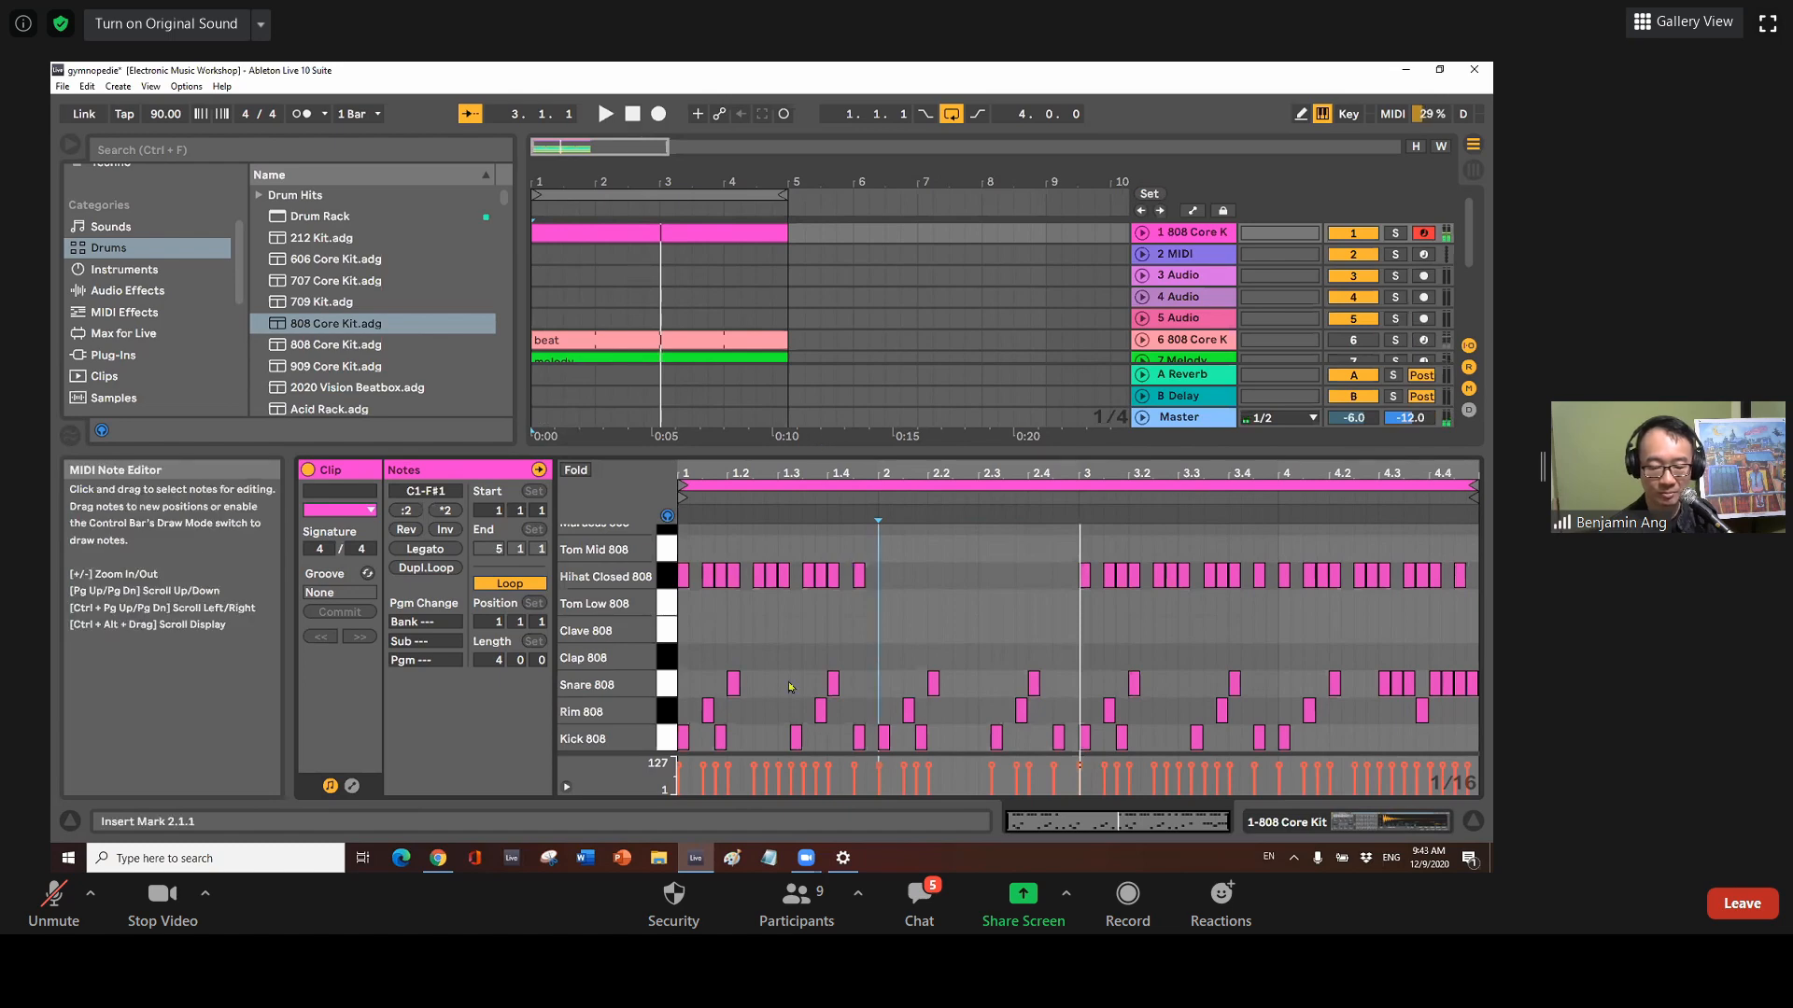
Add Rim 808 notes at 3.2.2, 3.3.1, 3.4.2 and 3.4.4, then play back the clip and stop it
click(1165, 710)
click(1153, 719)
double_click(1147, 711)
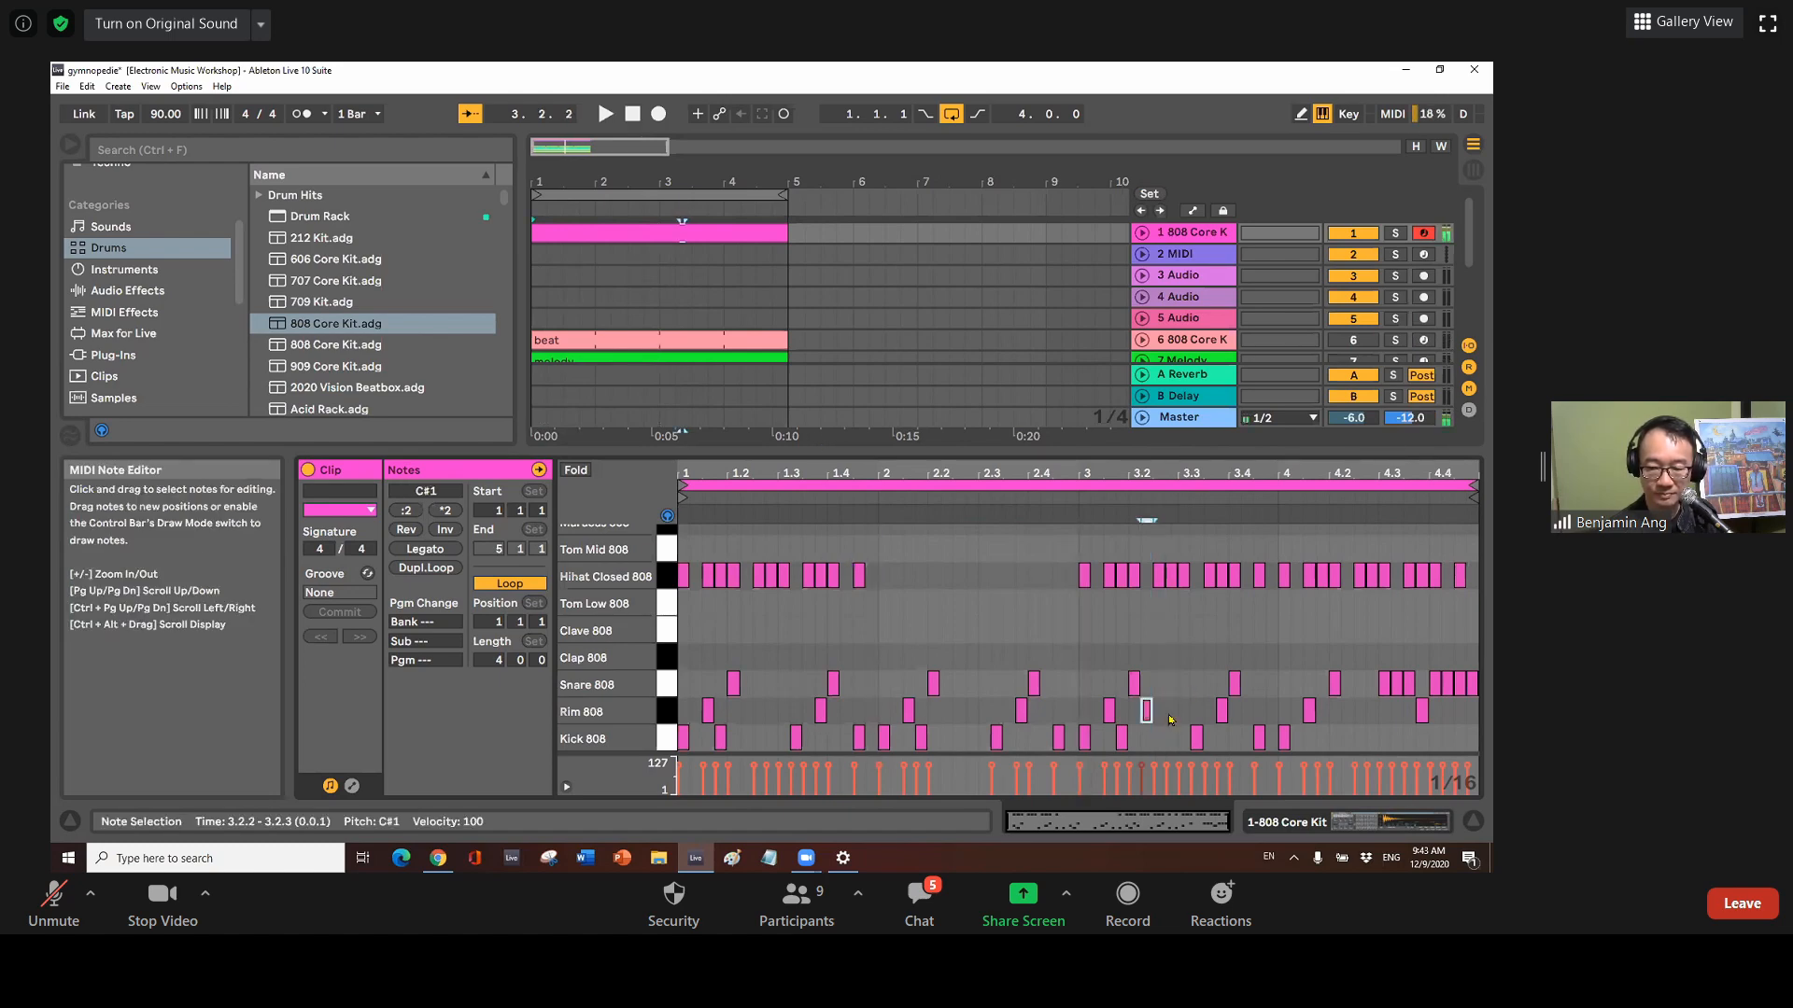
double_click(1184, 712)
double_click(1247, 711)
double_click(1272, 712)
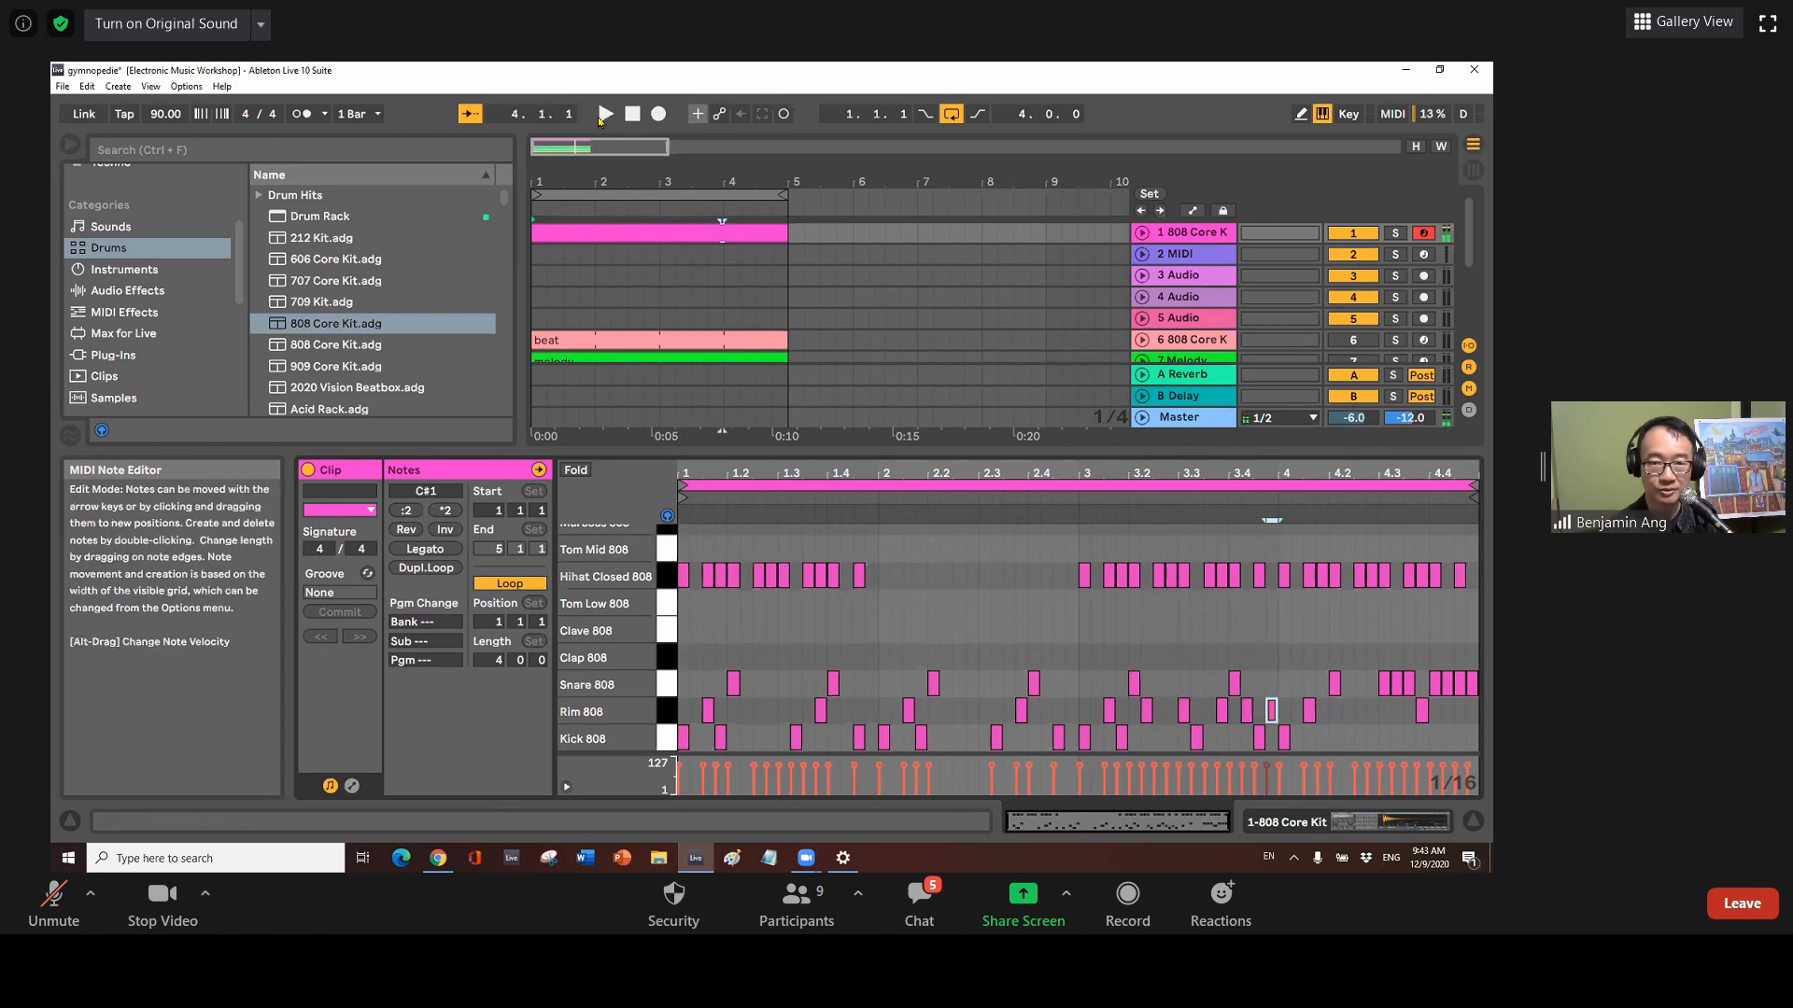
click(603, 115)
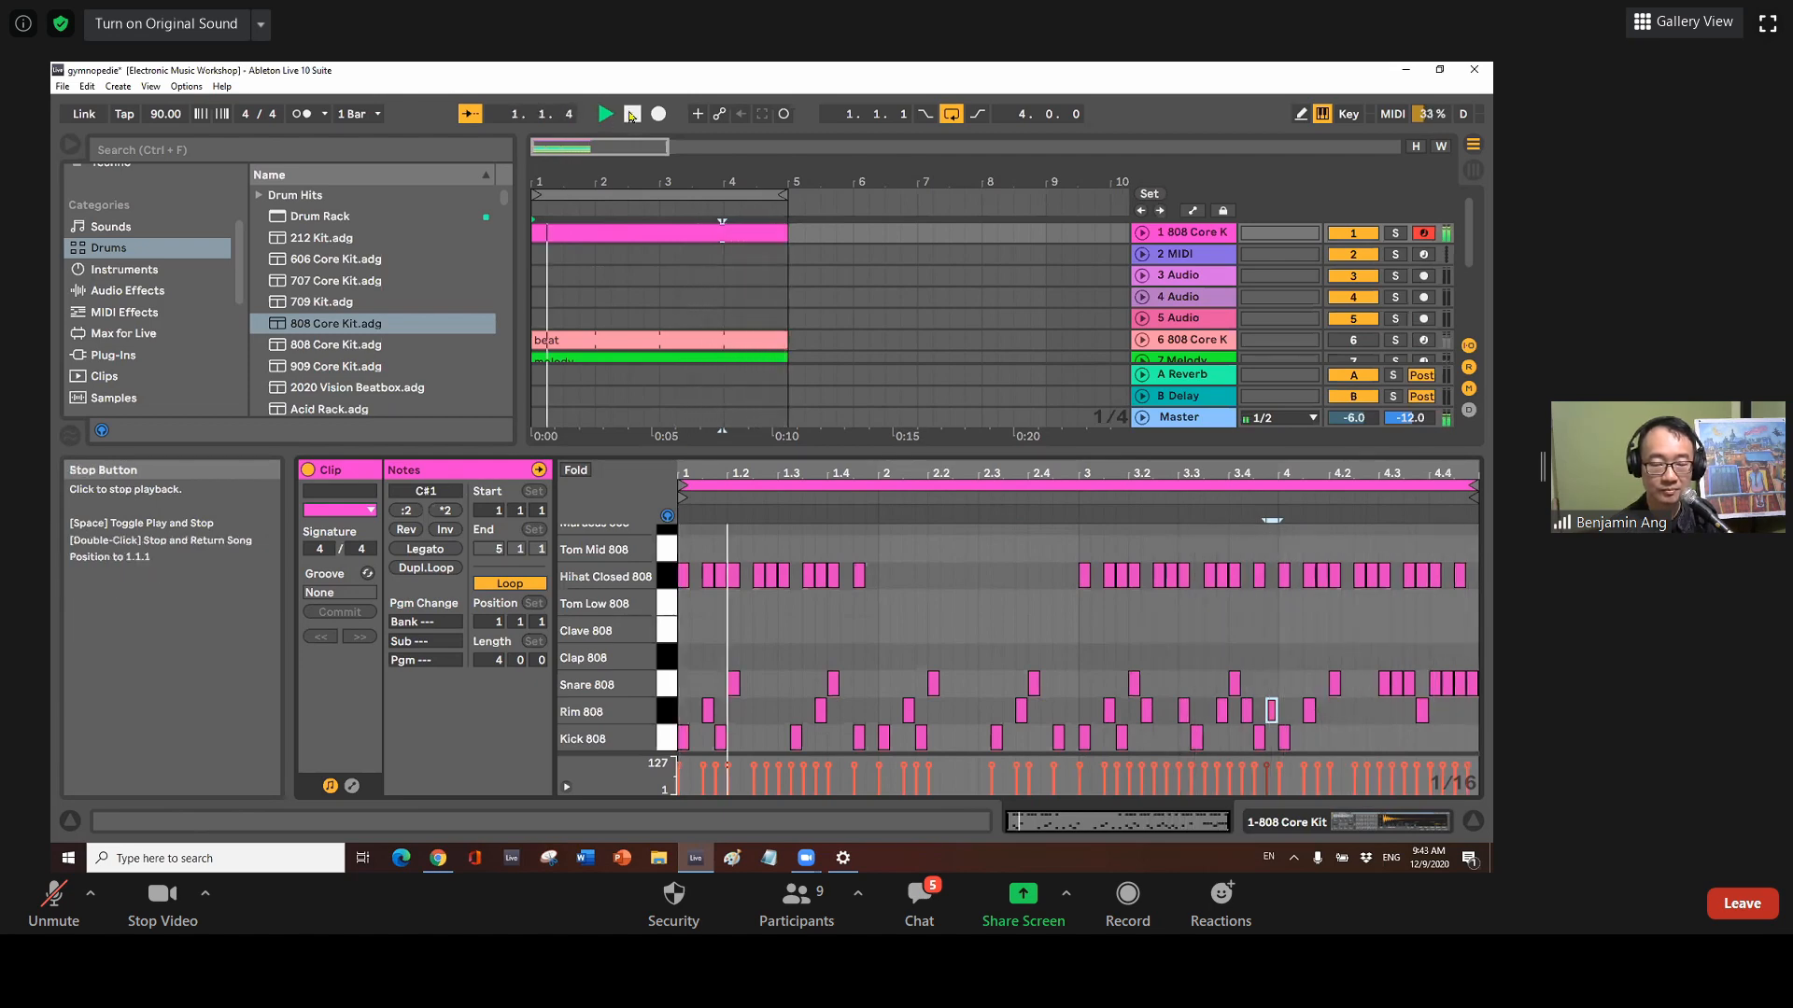
click(632, 114)
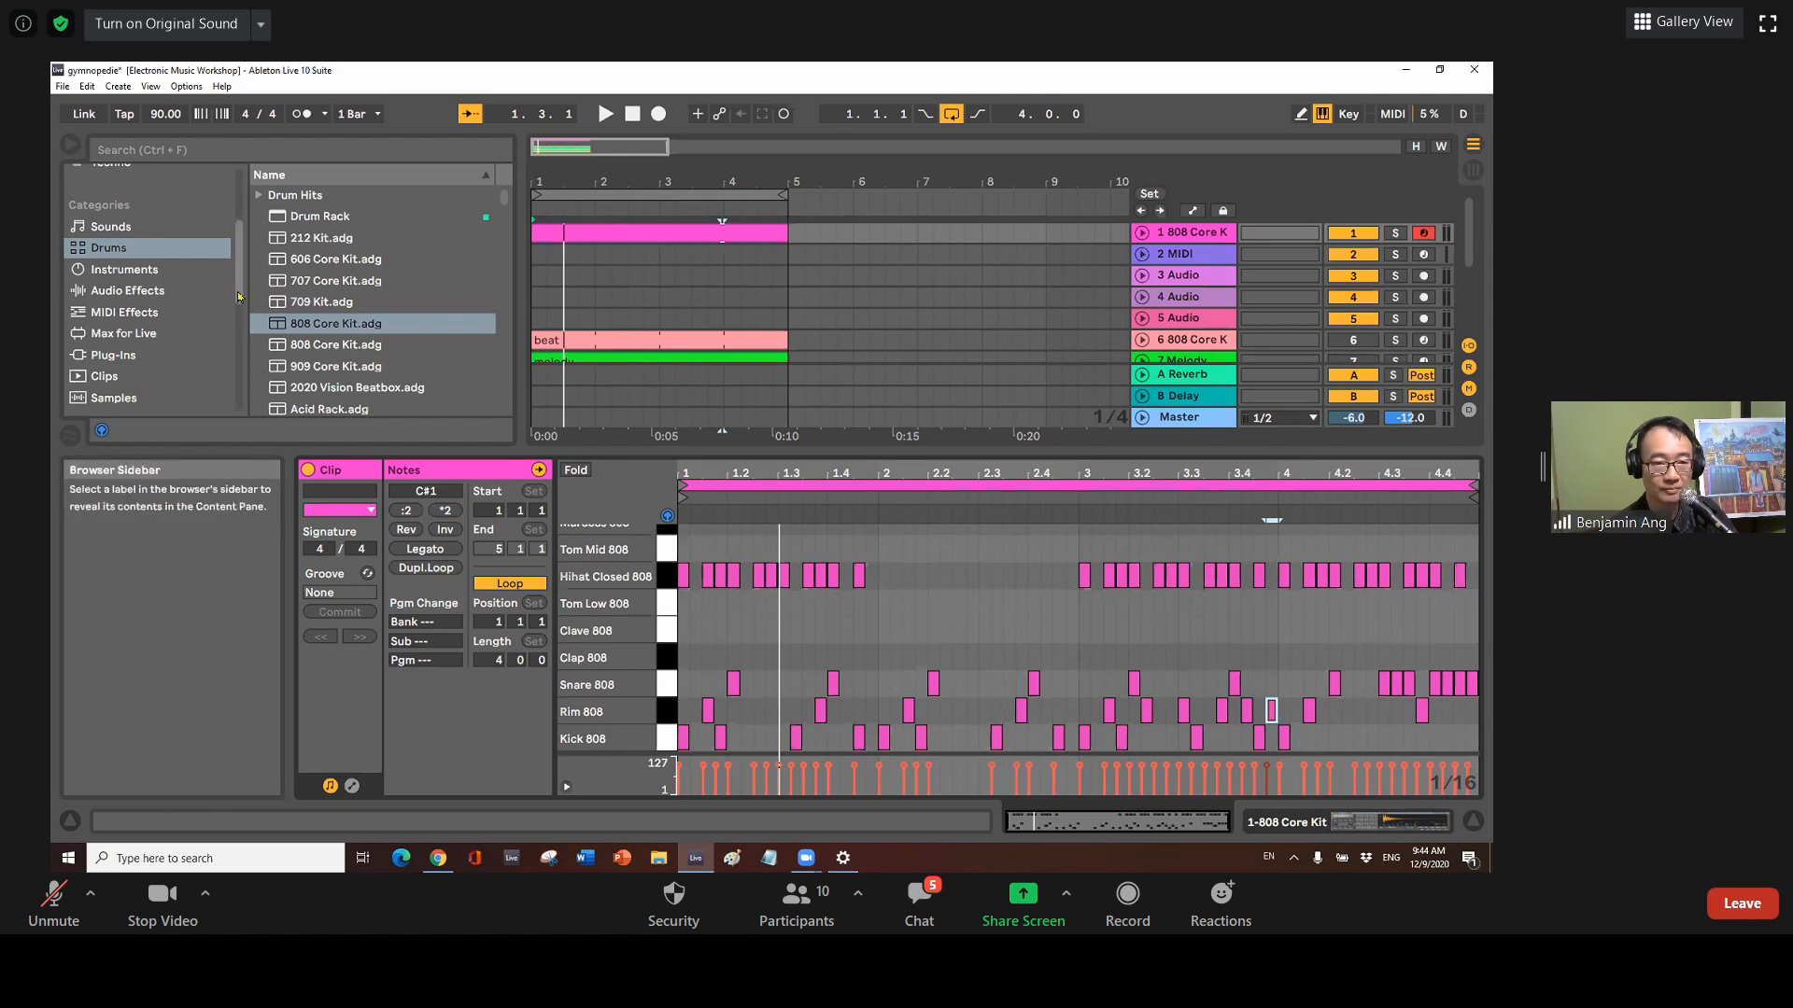
Load the Arithmoquine Pad preset from the Synth Keys folder in Packs onto track 2
drag(239, 294, 240, 246)
click(204, 297)
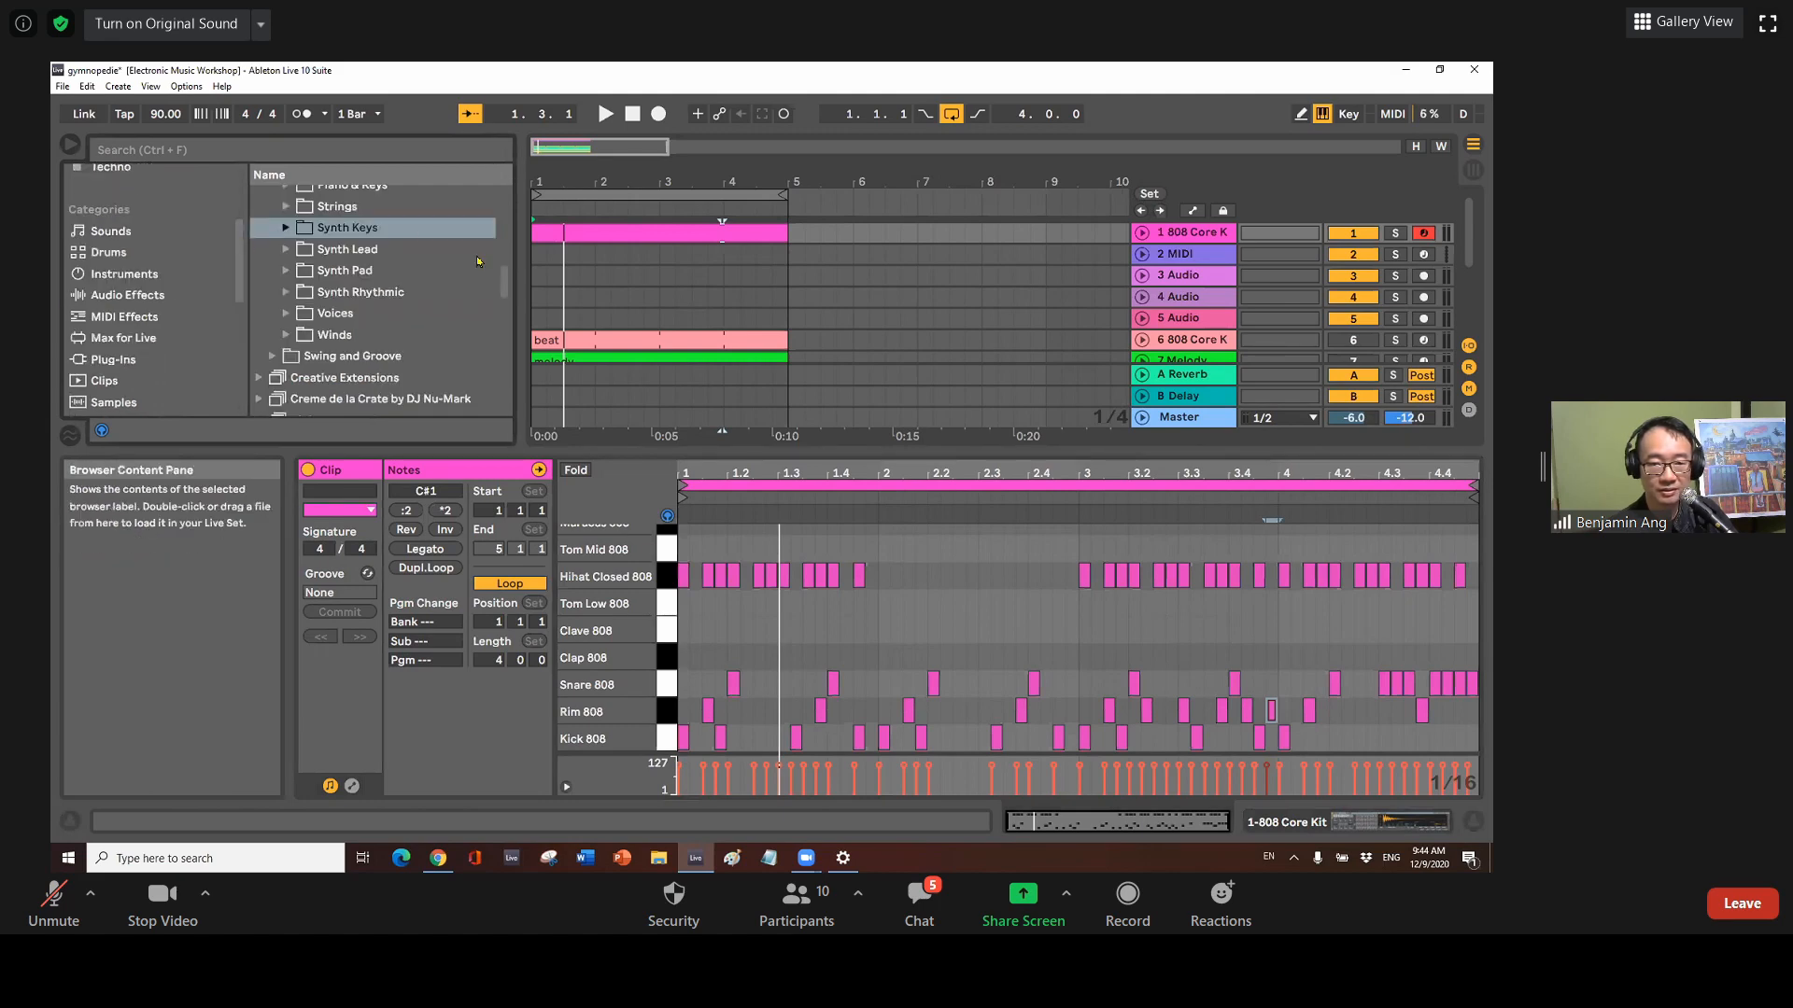
click(286, 229)
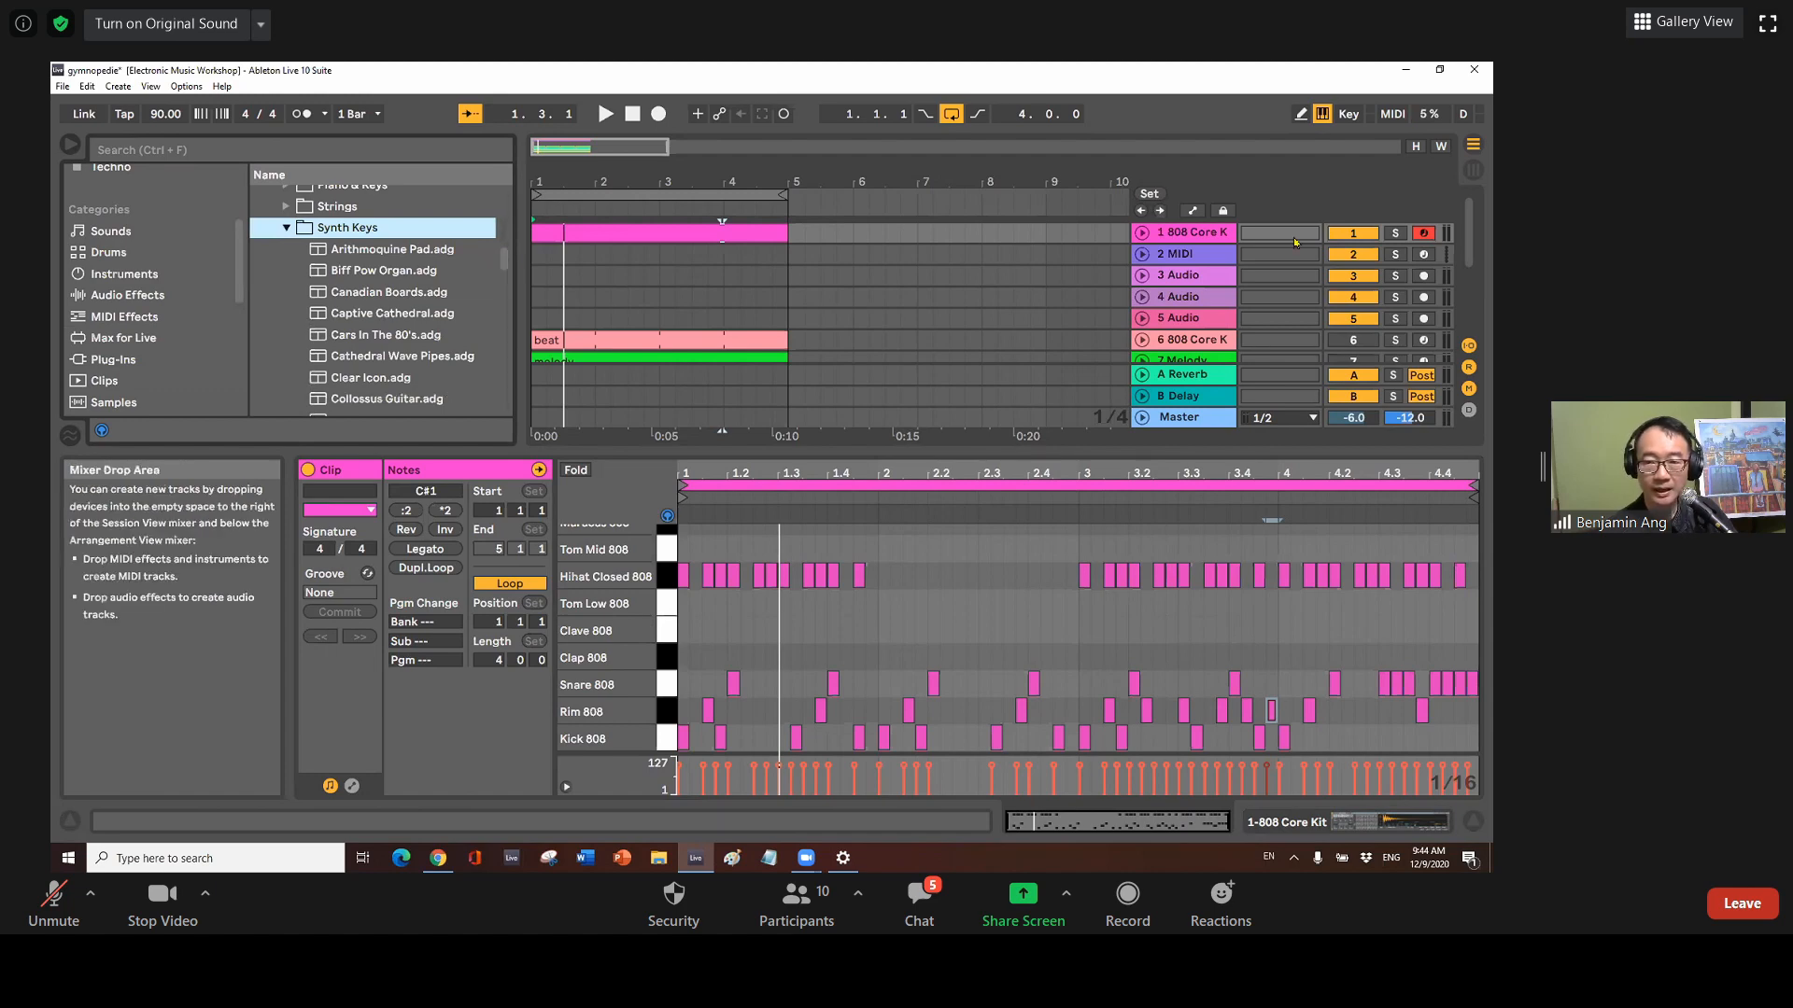
click(434, 252)
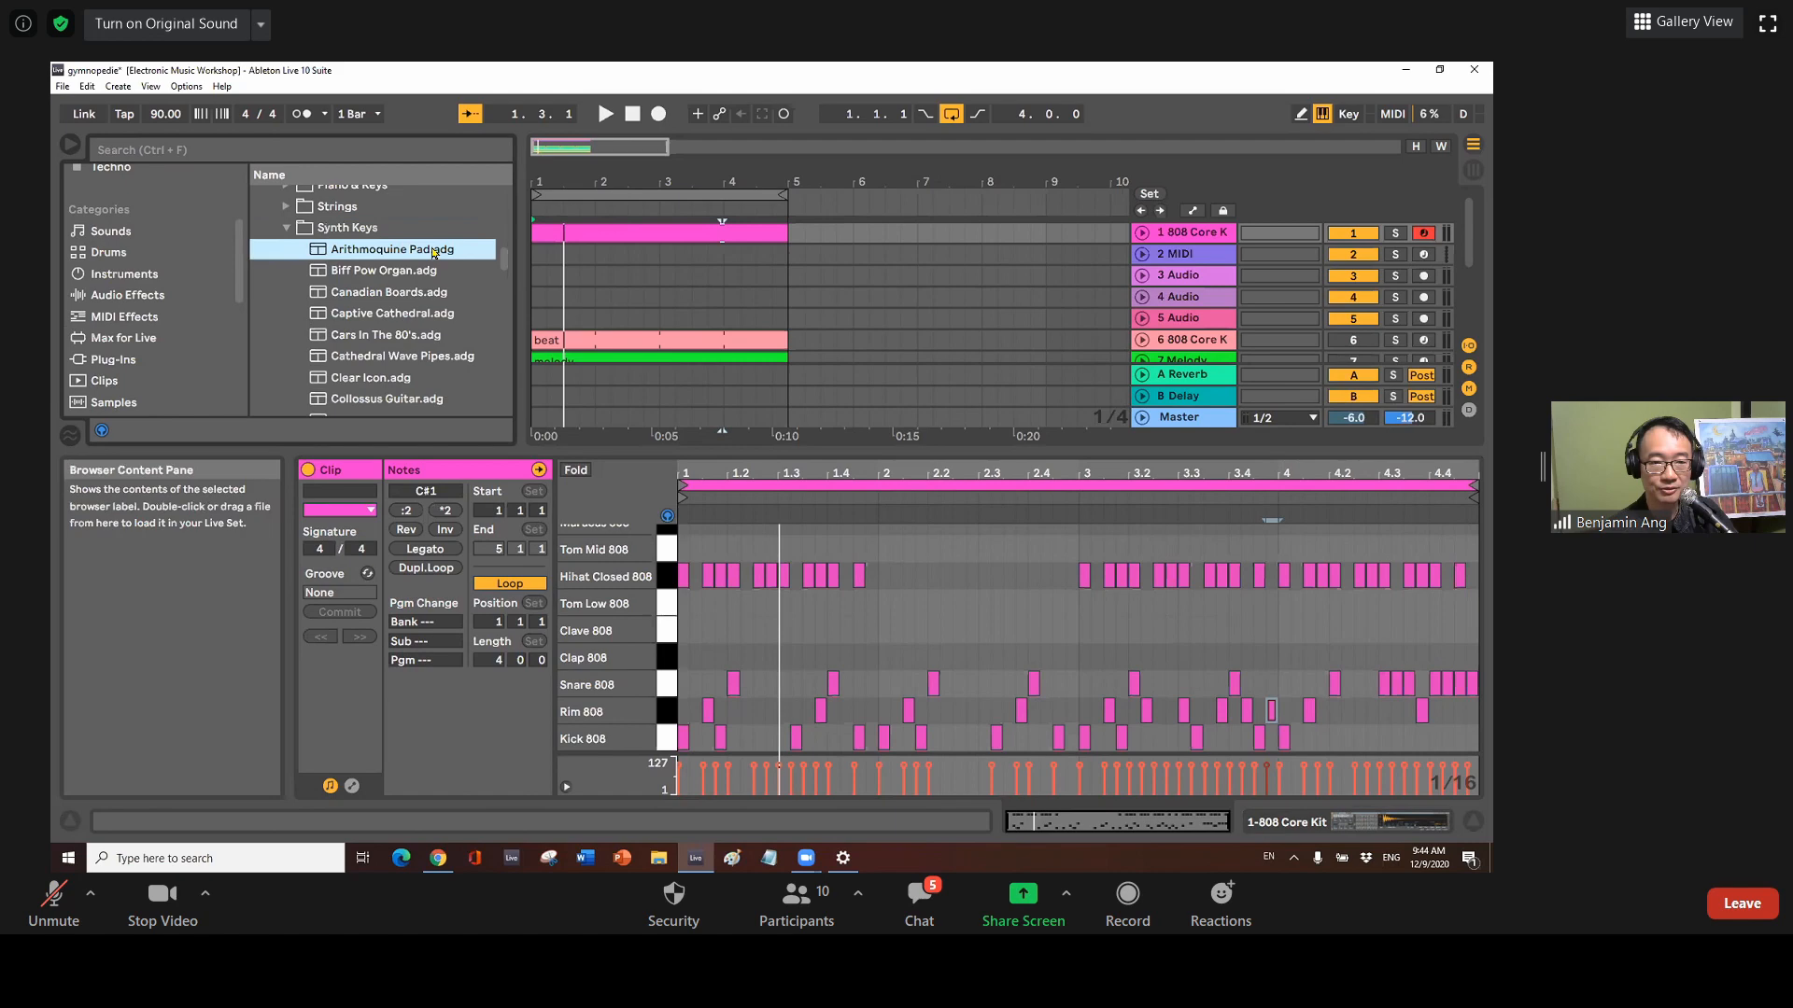
drag(434, 252, 1190, 252)
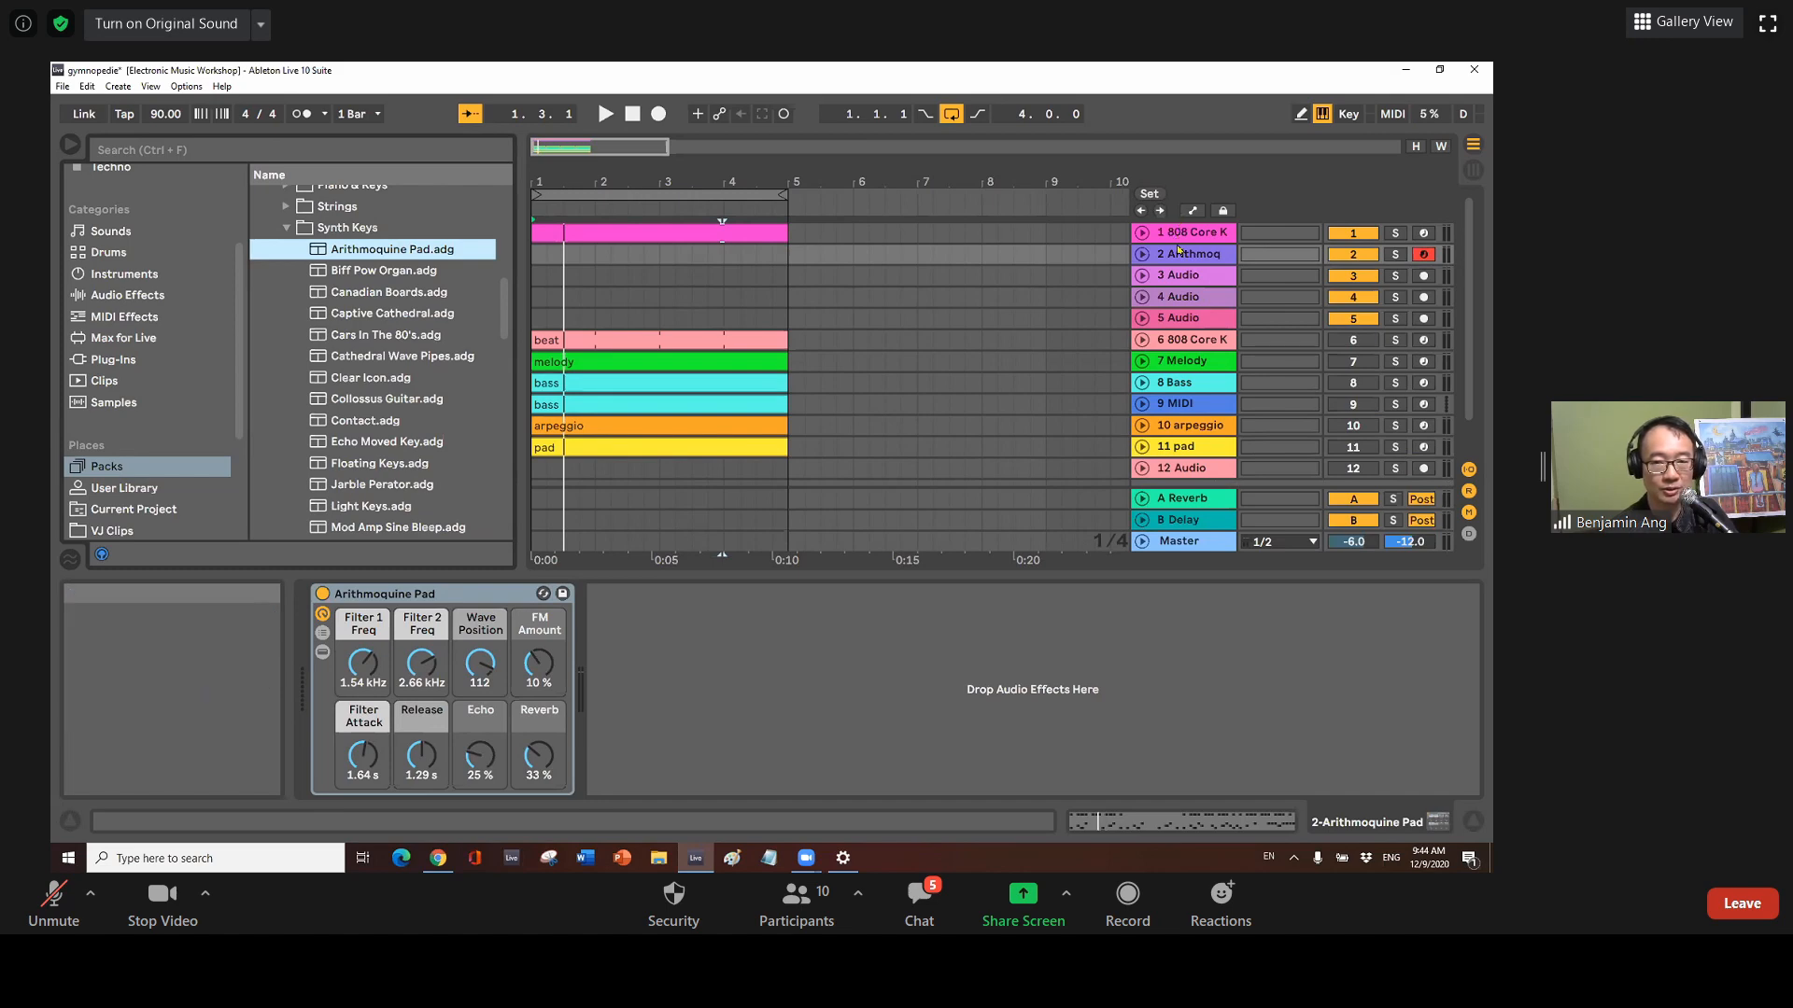
Insert an empty four-bar MIDI clip on track 2 from 1.1.1 to 5.1.1
click(538, 258)
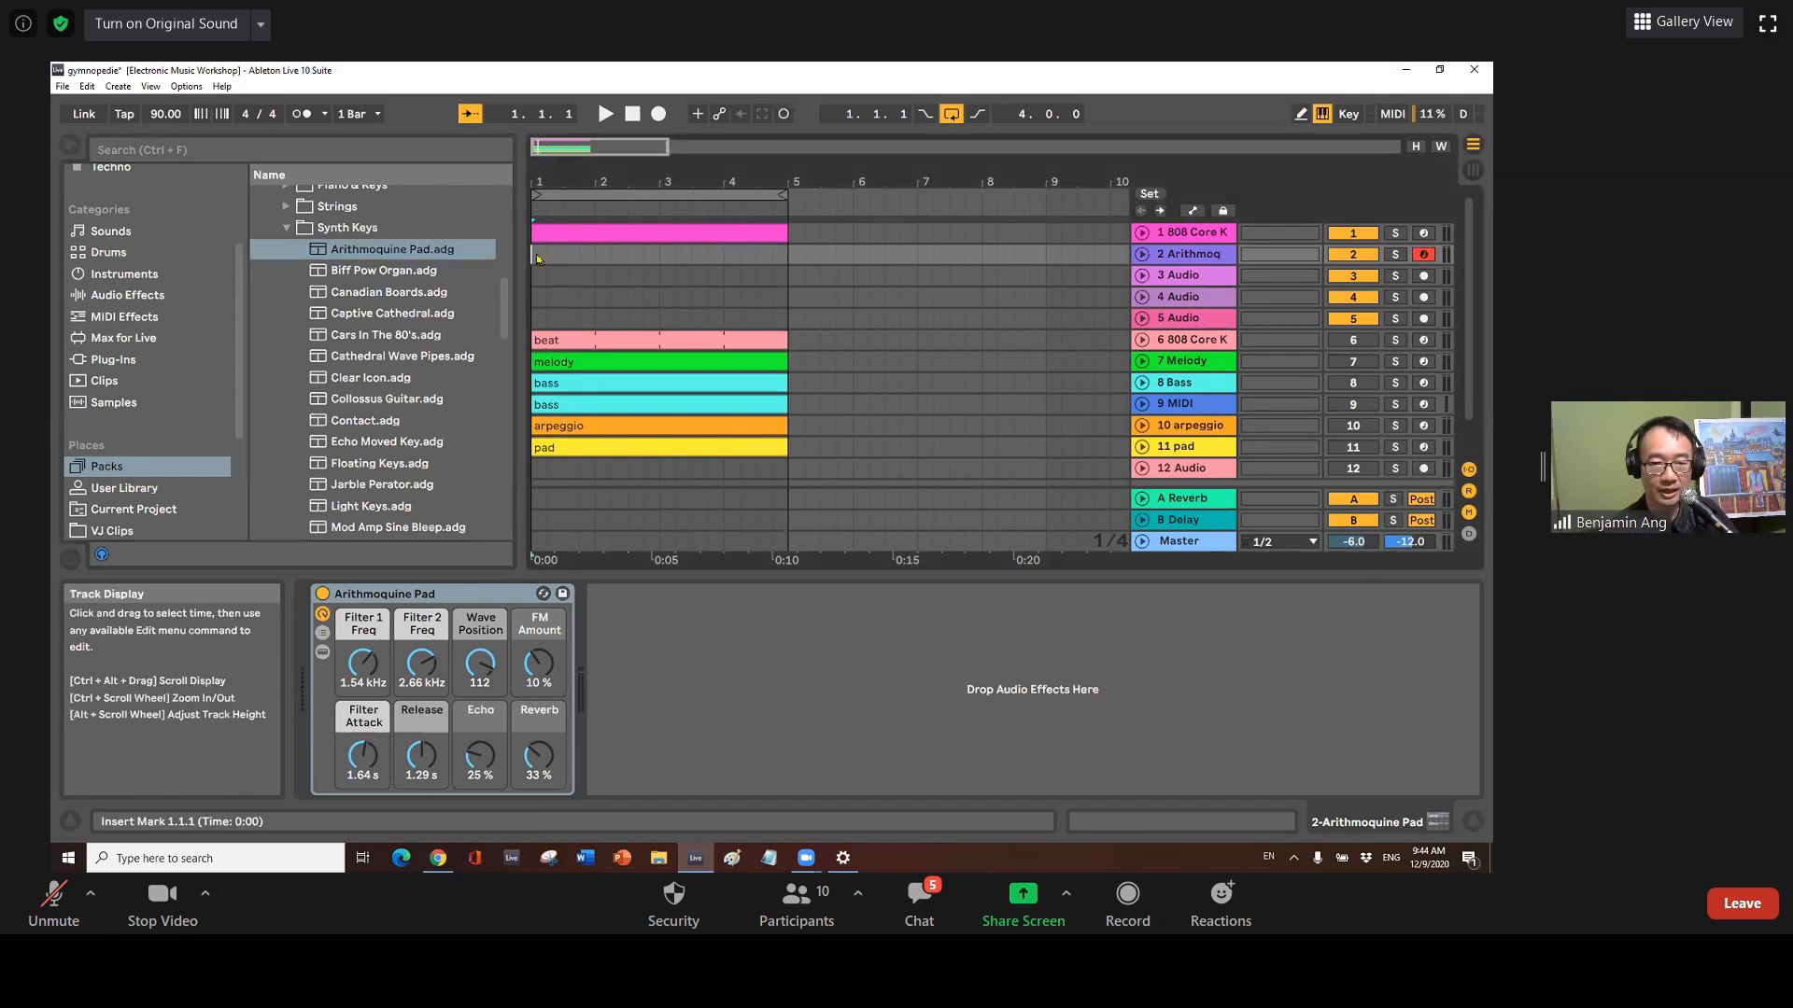
drag(635, 259, 787, 263)
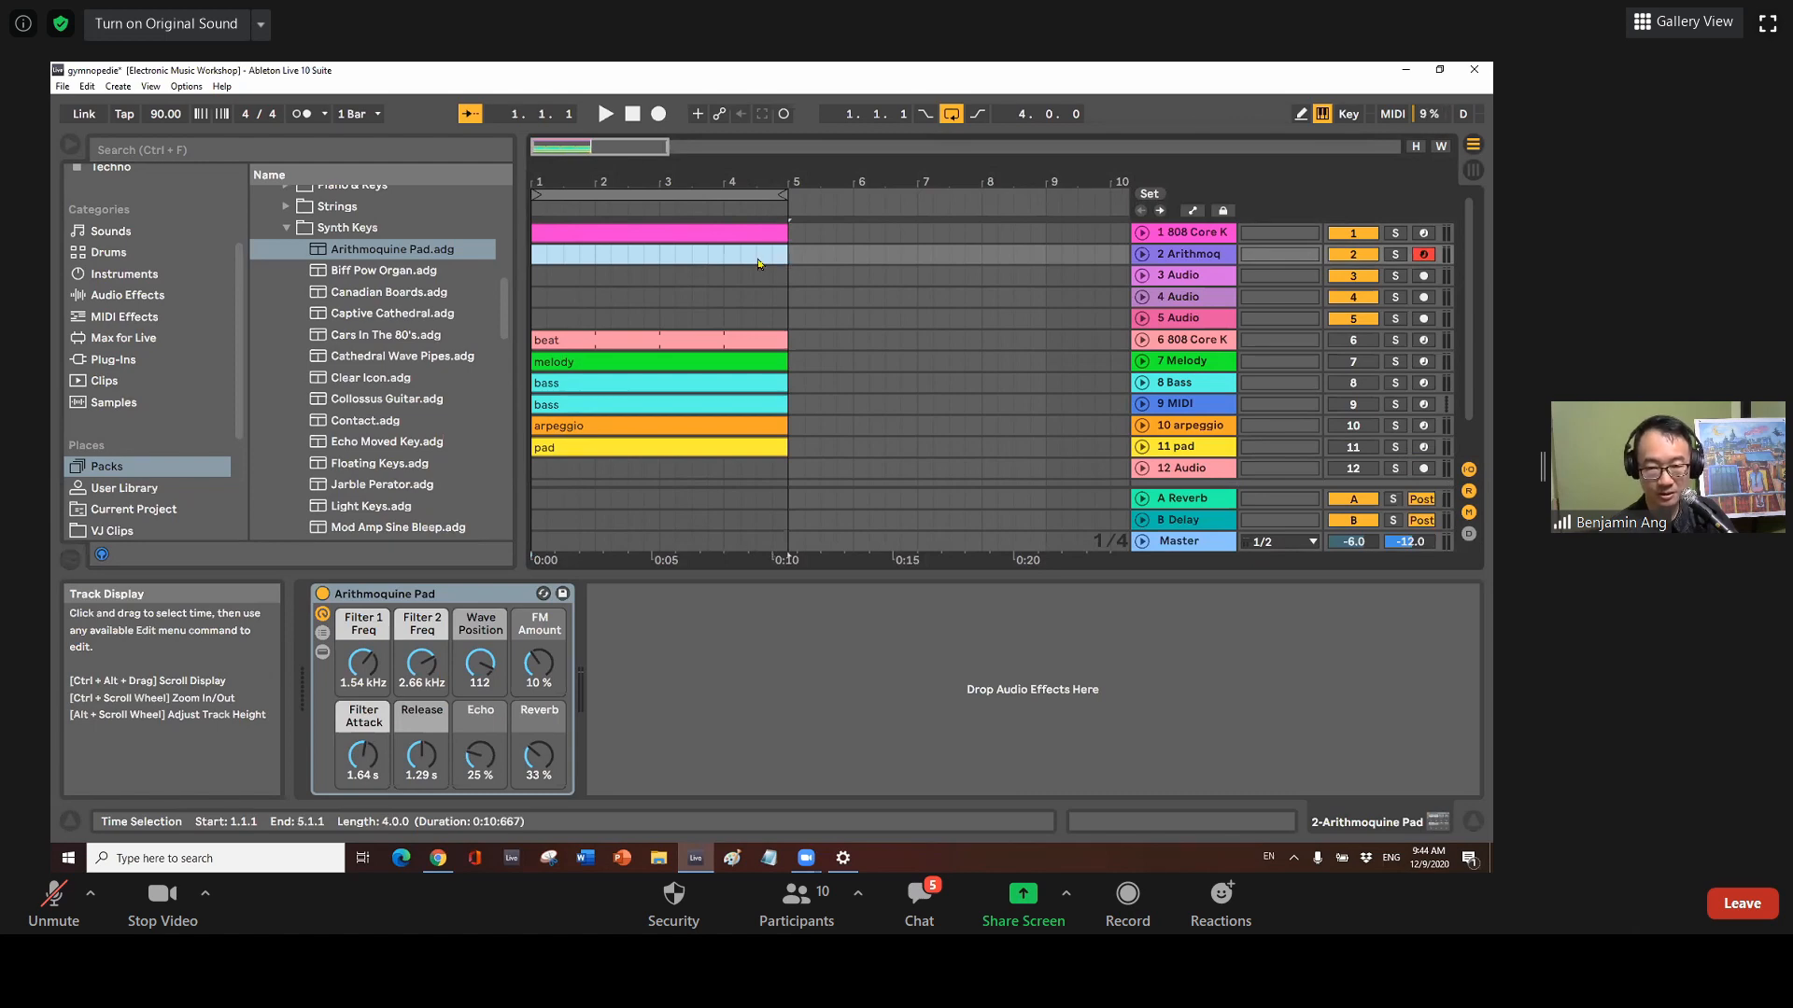
right_click(759, 264)
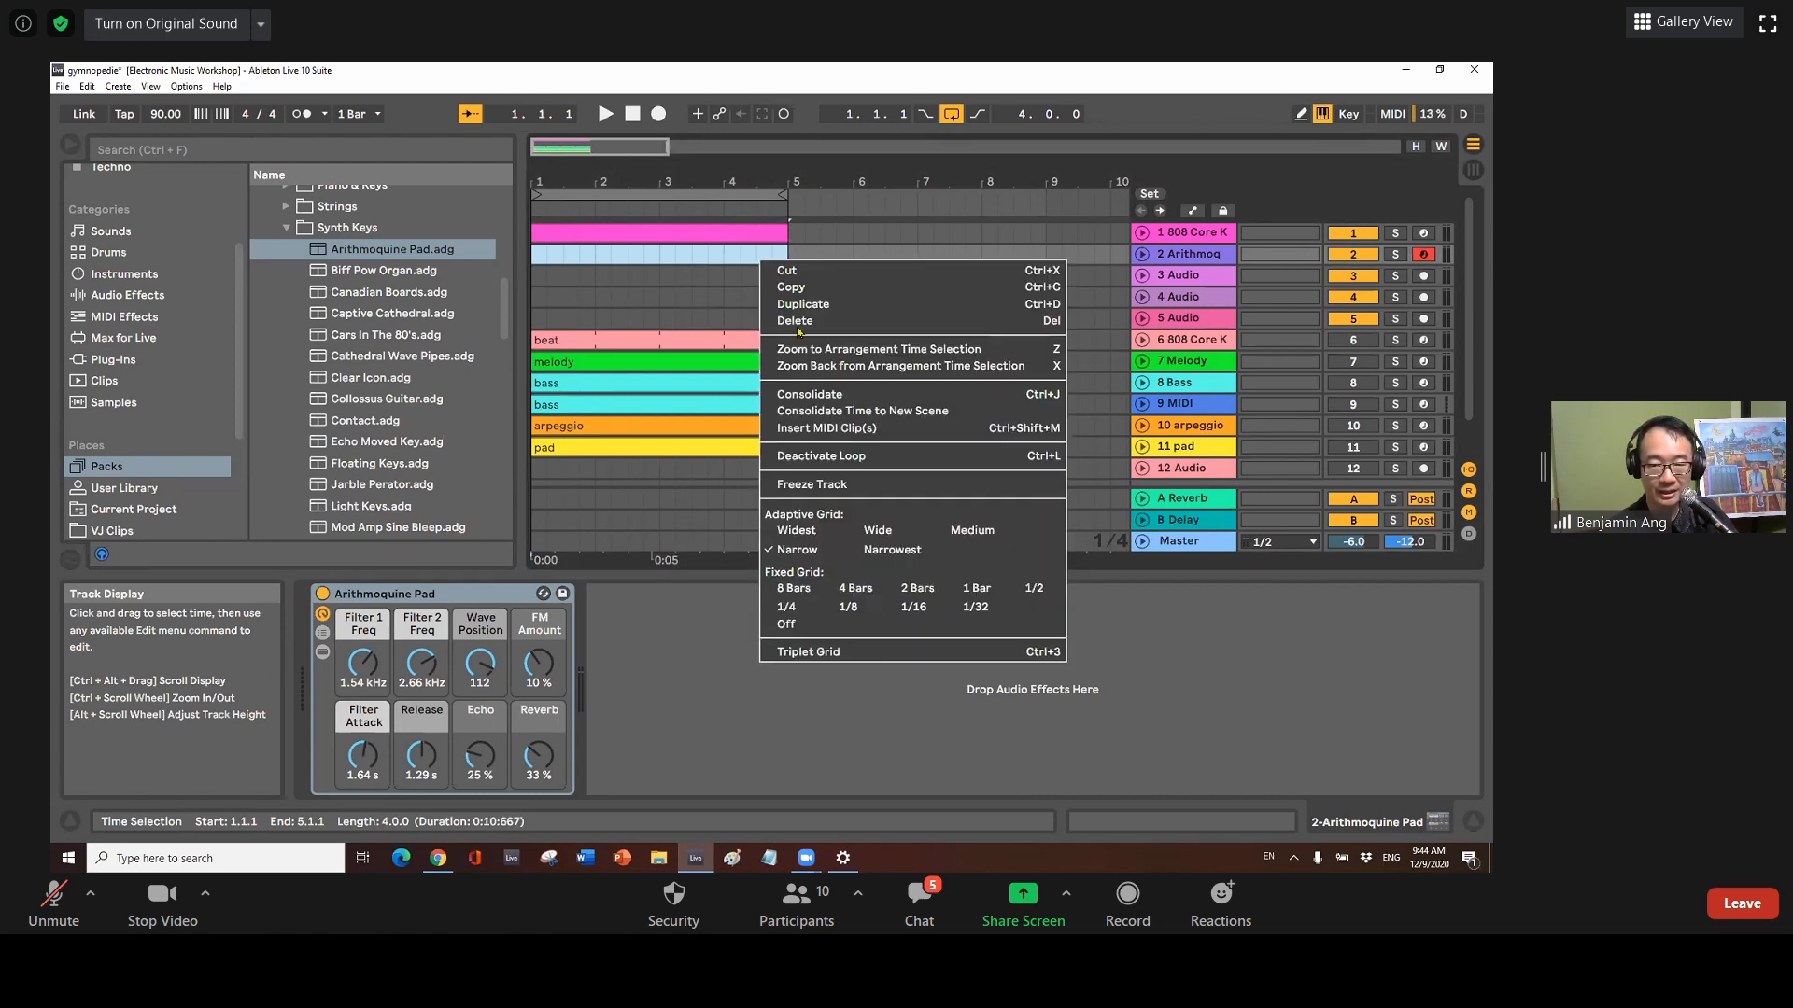
click(843, 429)
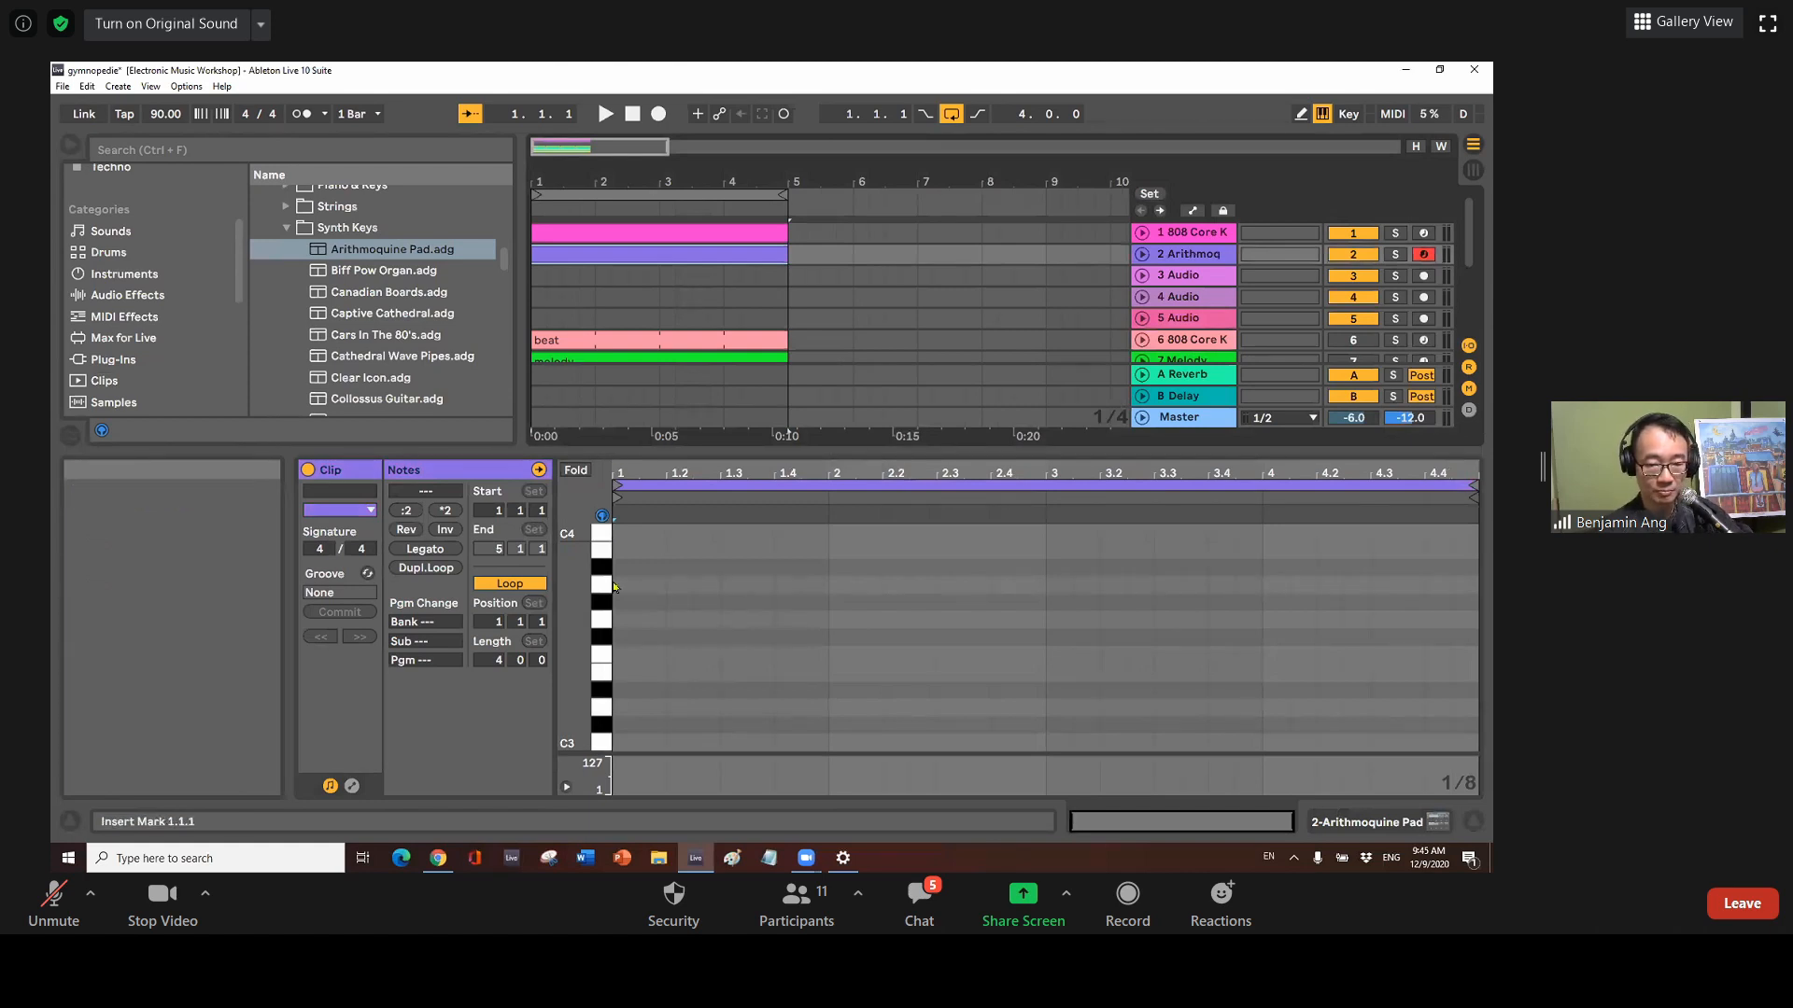
Set the clip's note grid to fixed 1/16 and add an E4 note from 1.2.1 to 1.3.1
drag(591, 533, 591, 736)
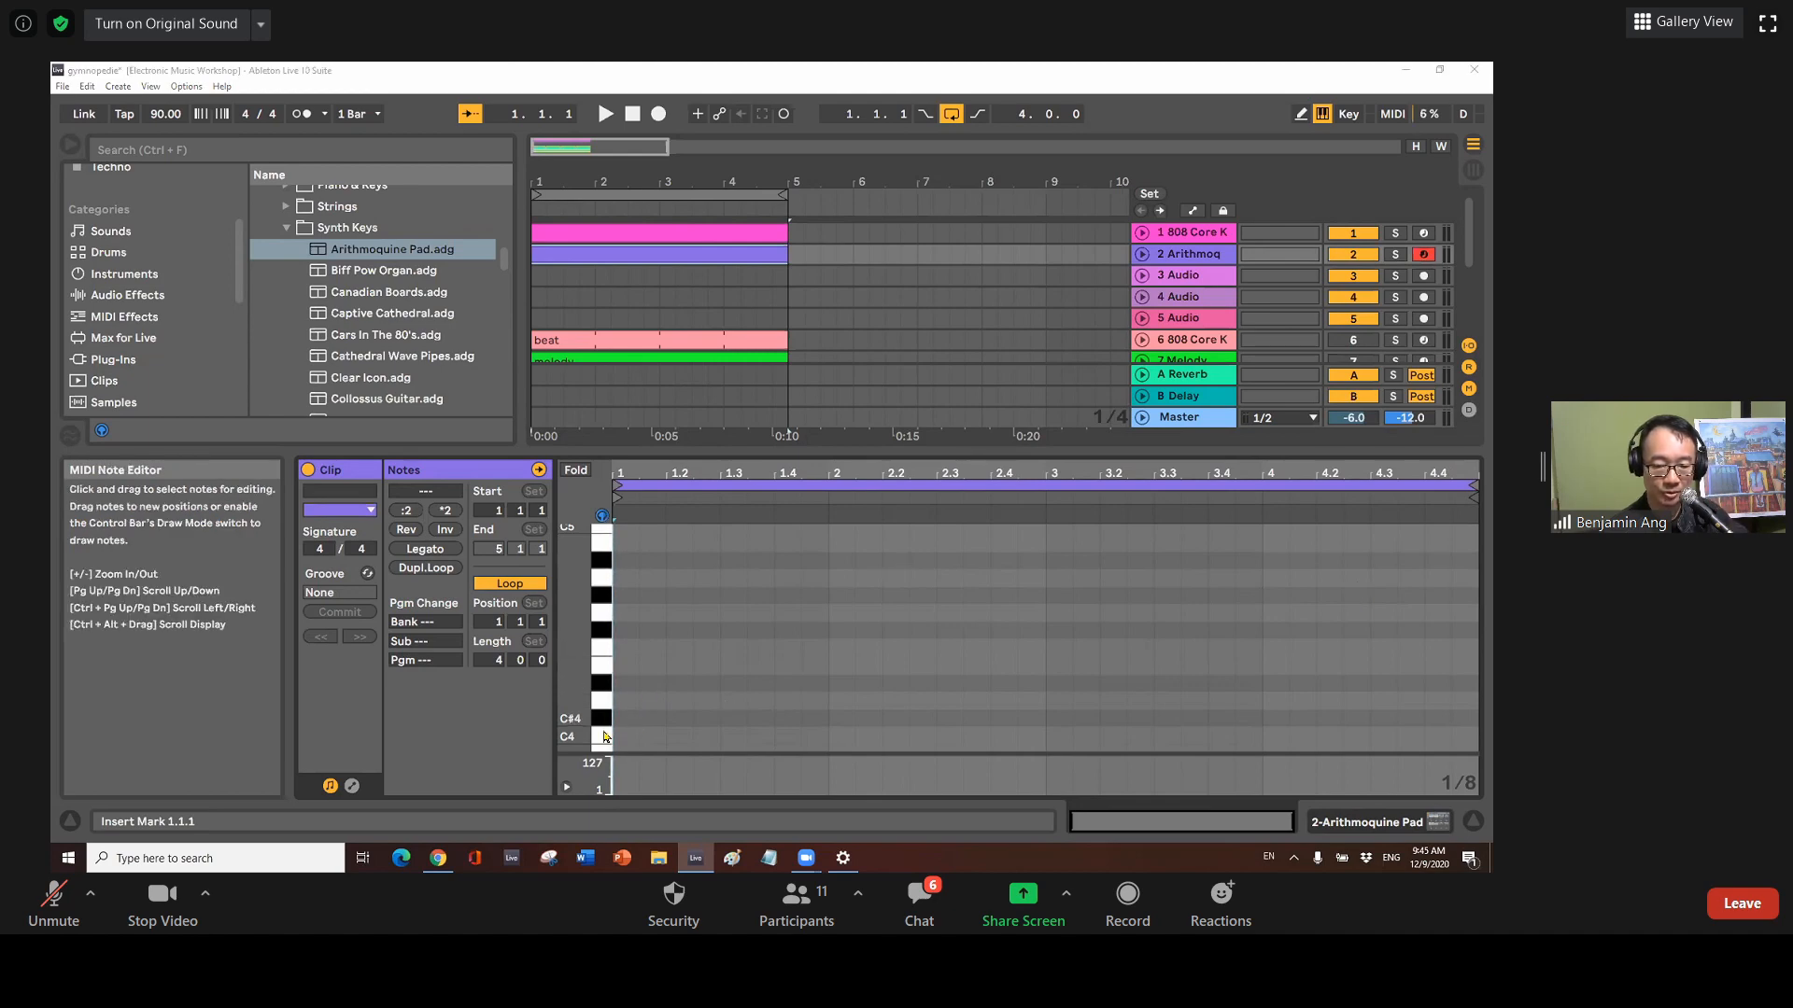
right_click(1406, 751)
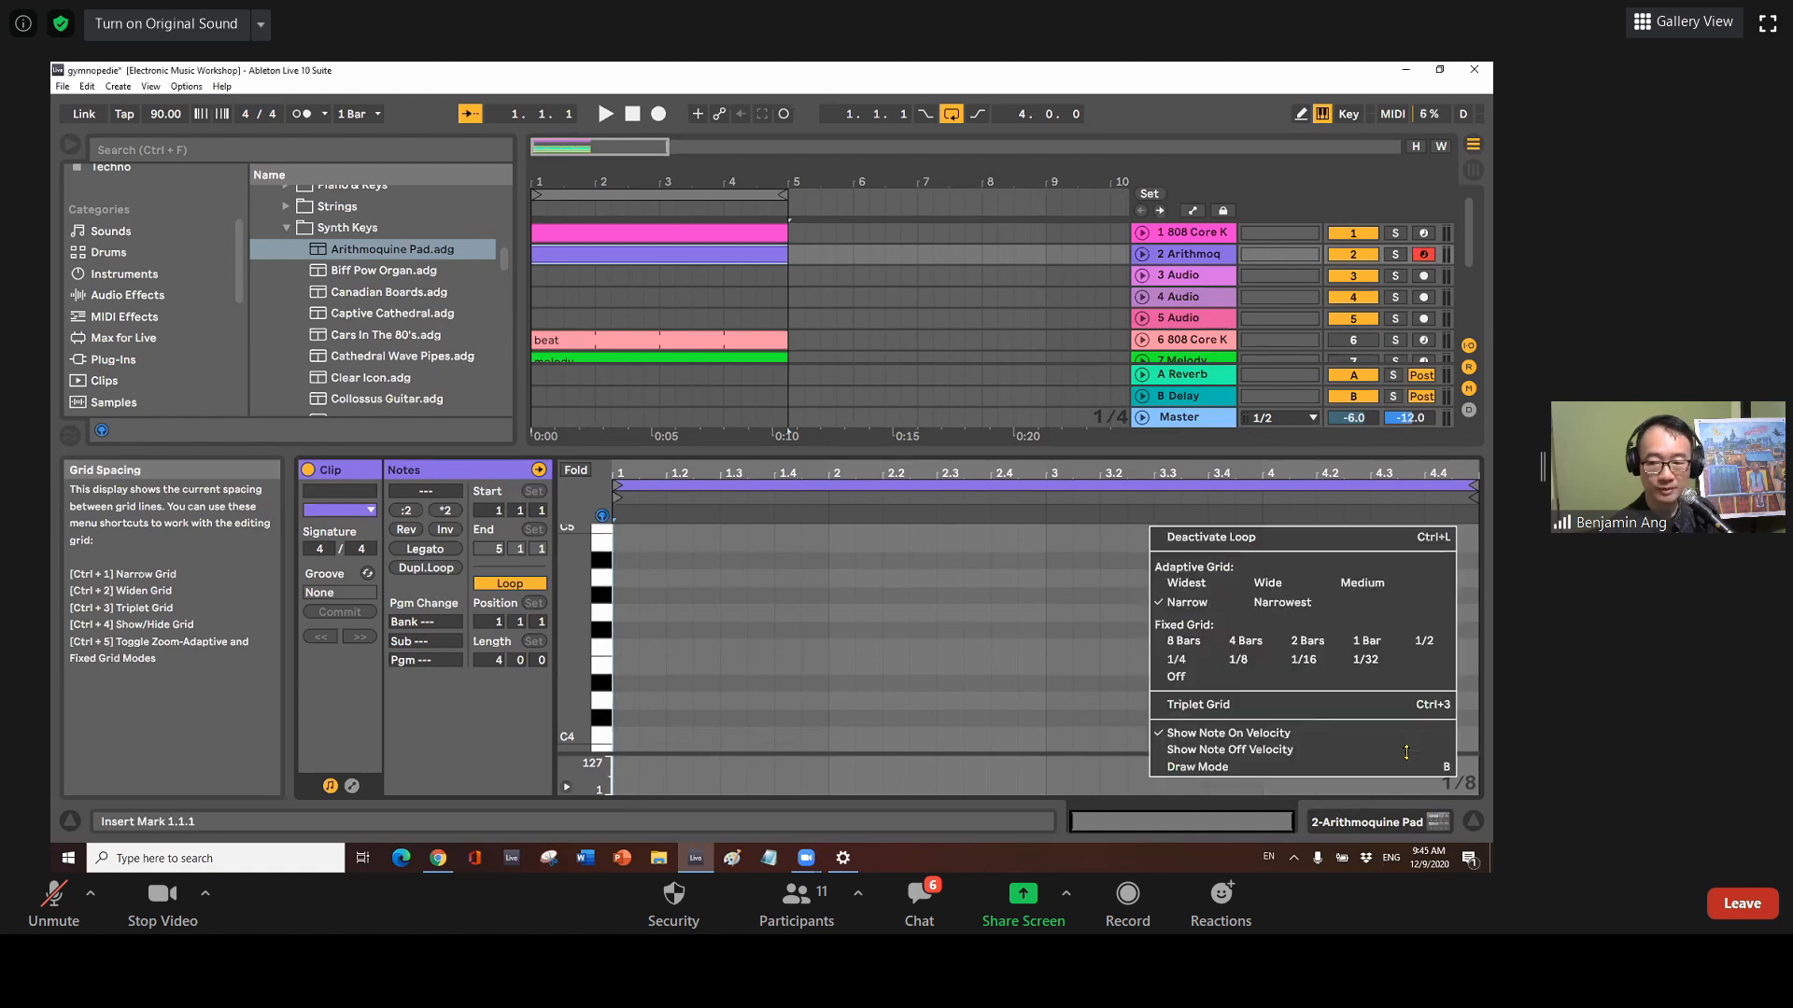
click(1318, 662)
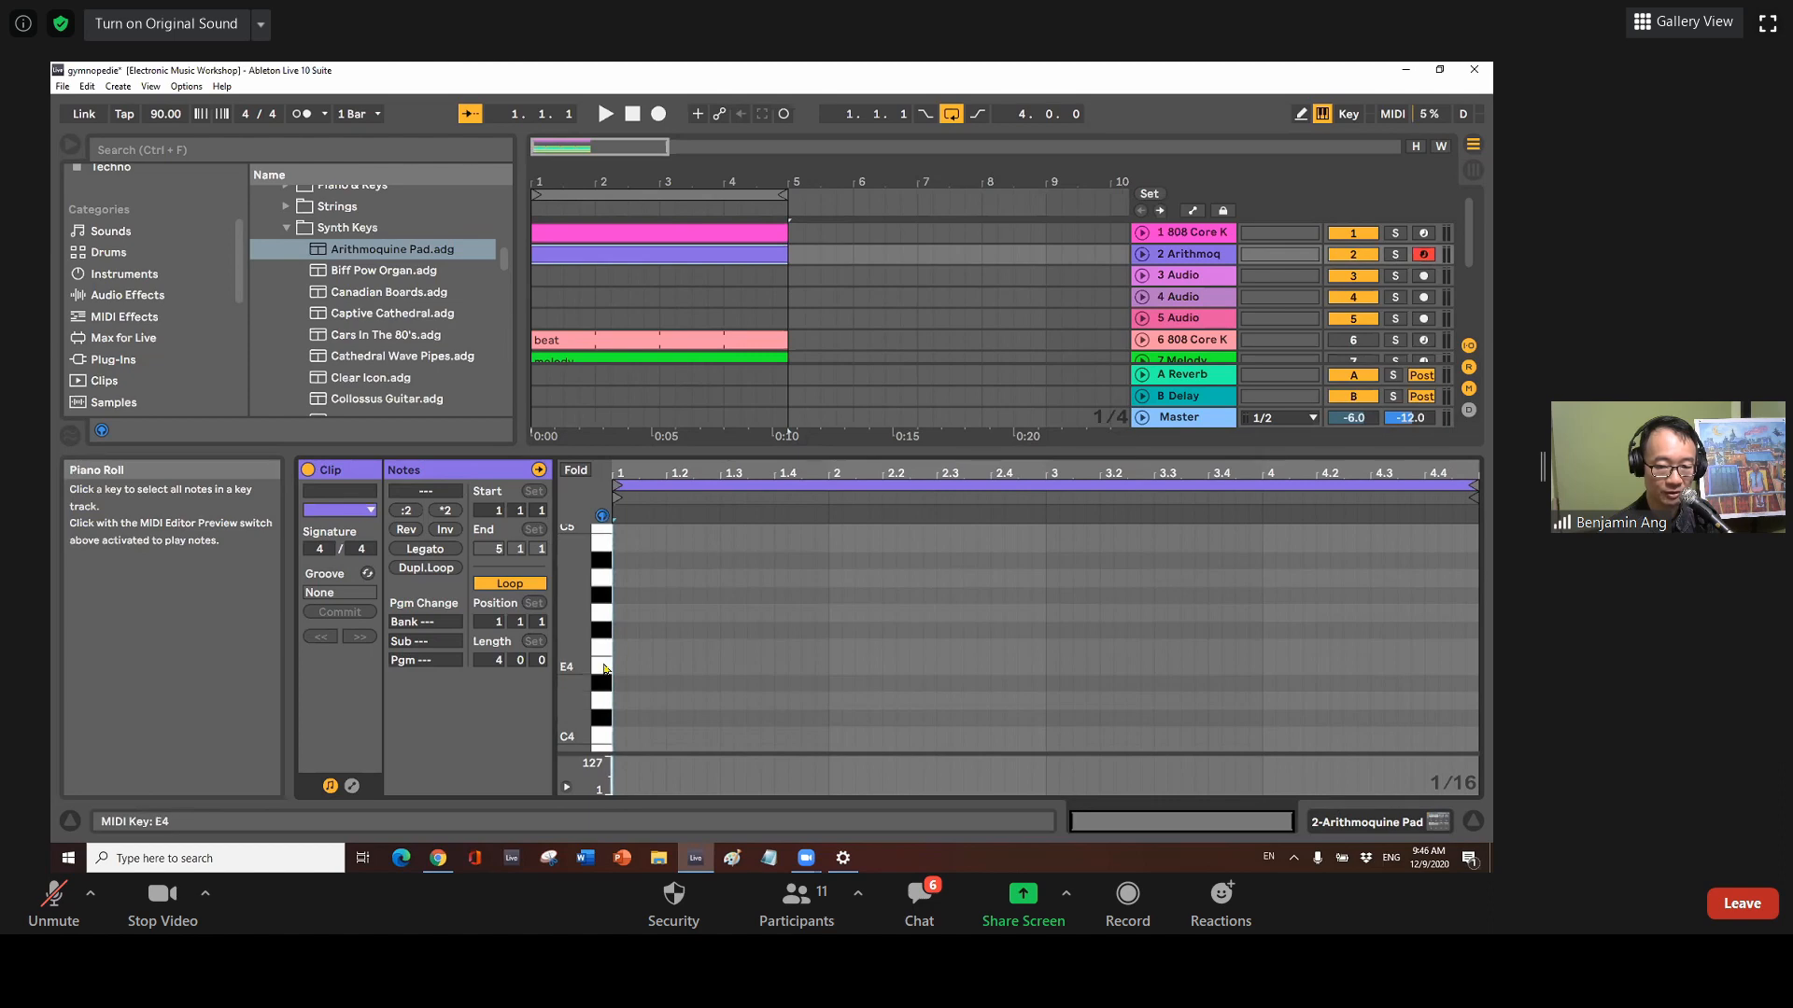
click(677, 670)
double_click(683, 668)
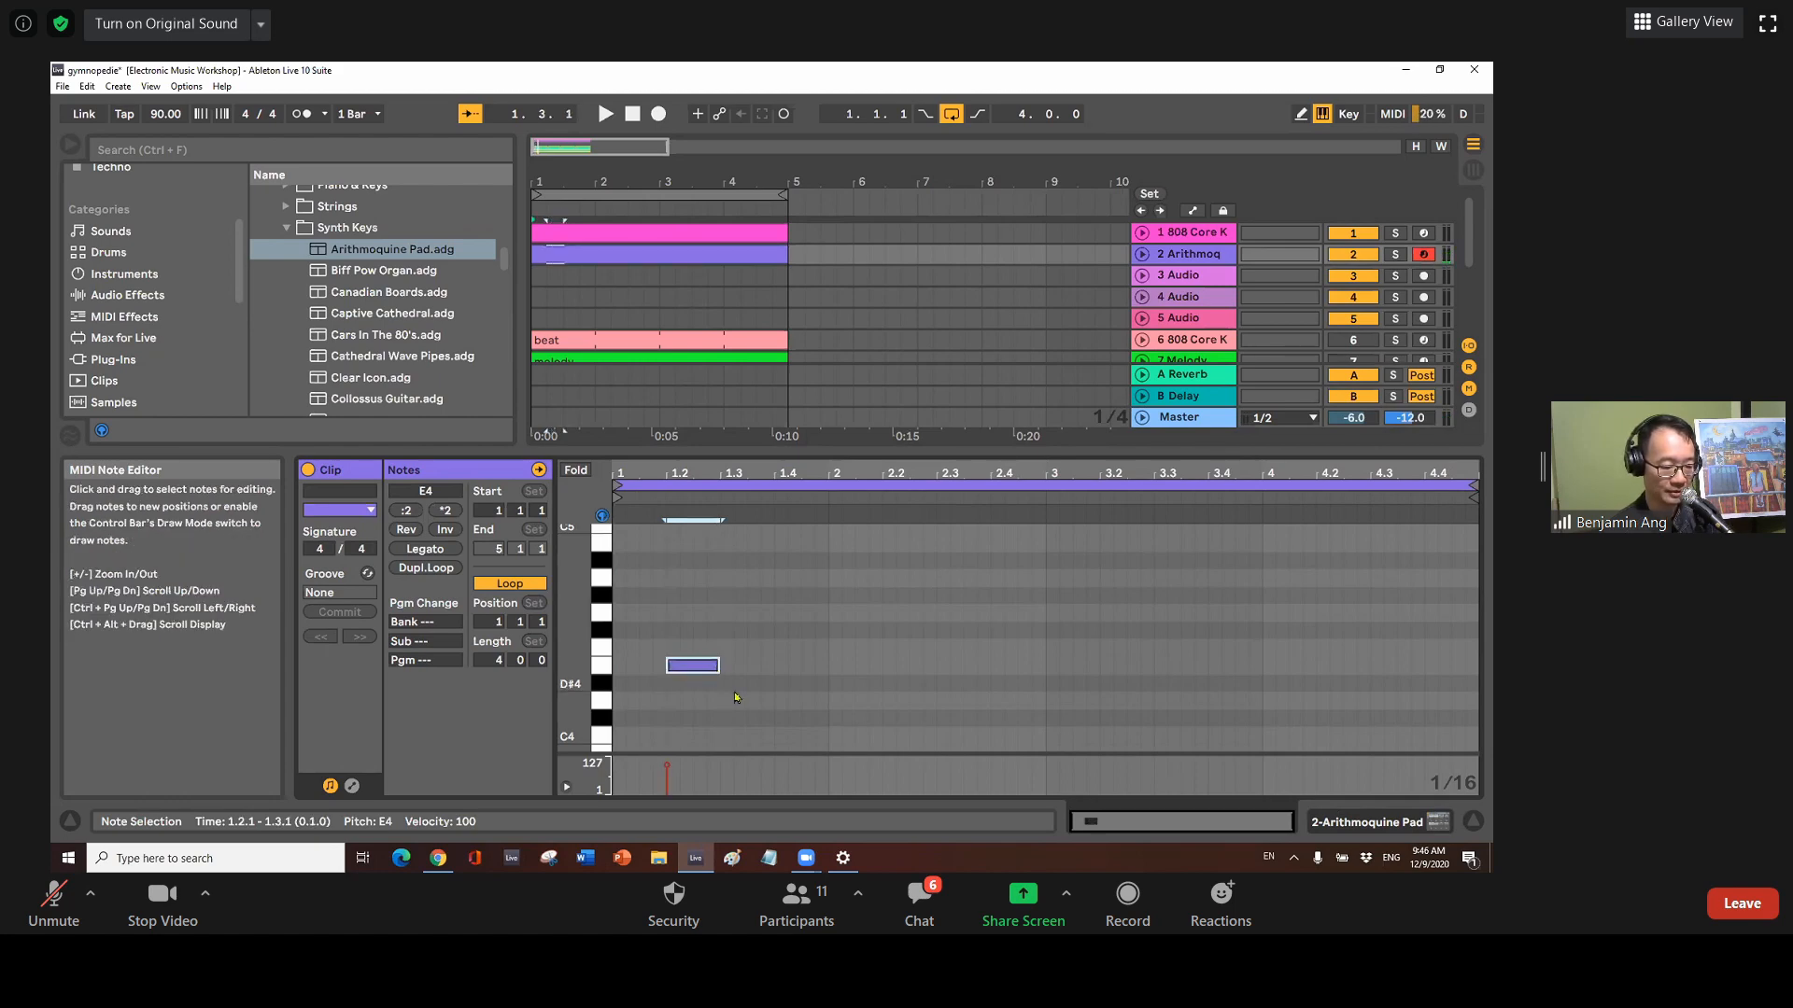
Add a G4 note starting at 1.3.2 and lengthen it to end at 2.1.1
double_click(742, 614)
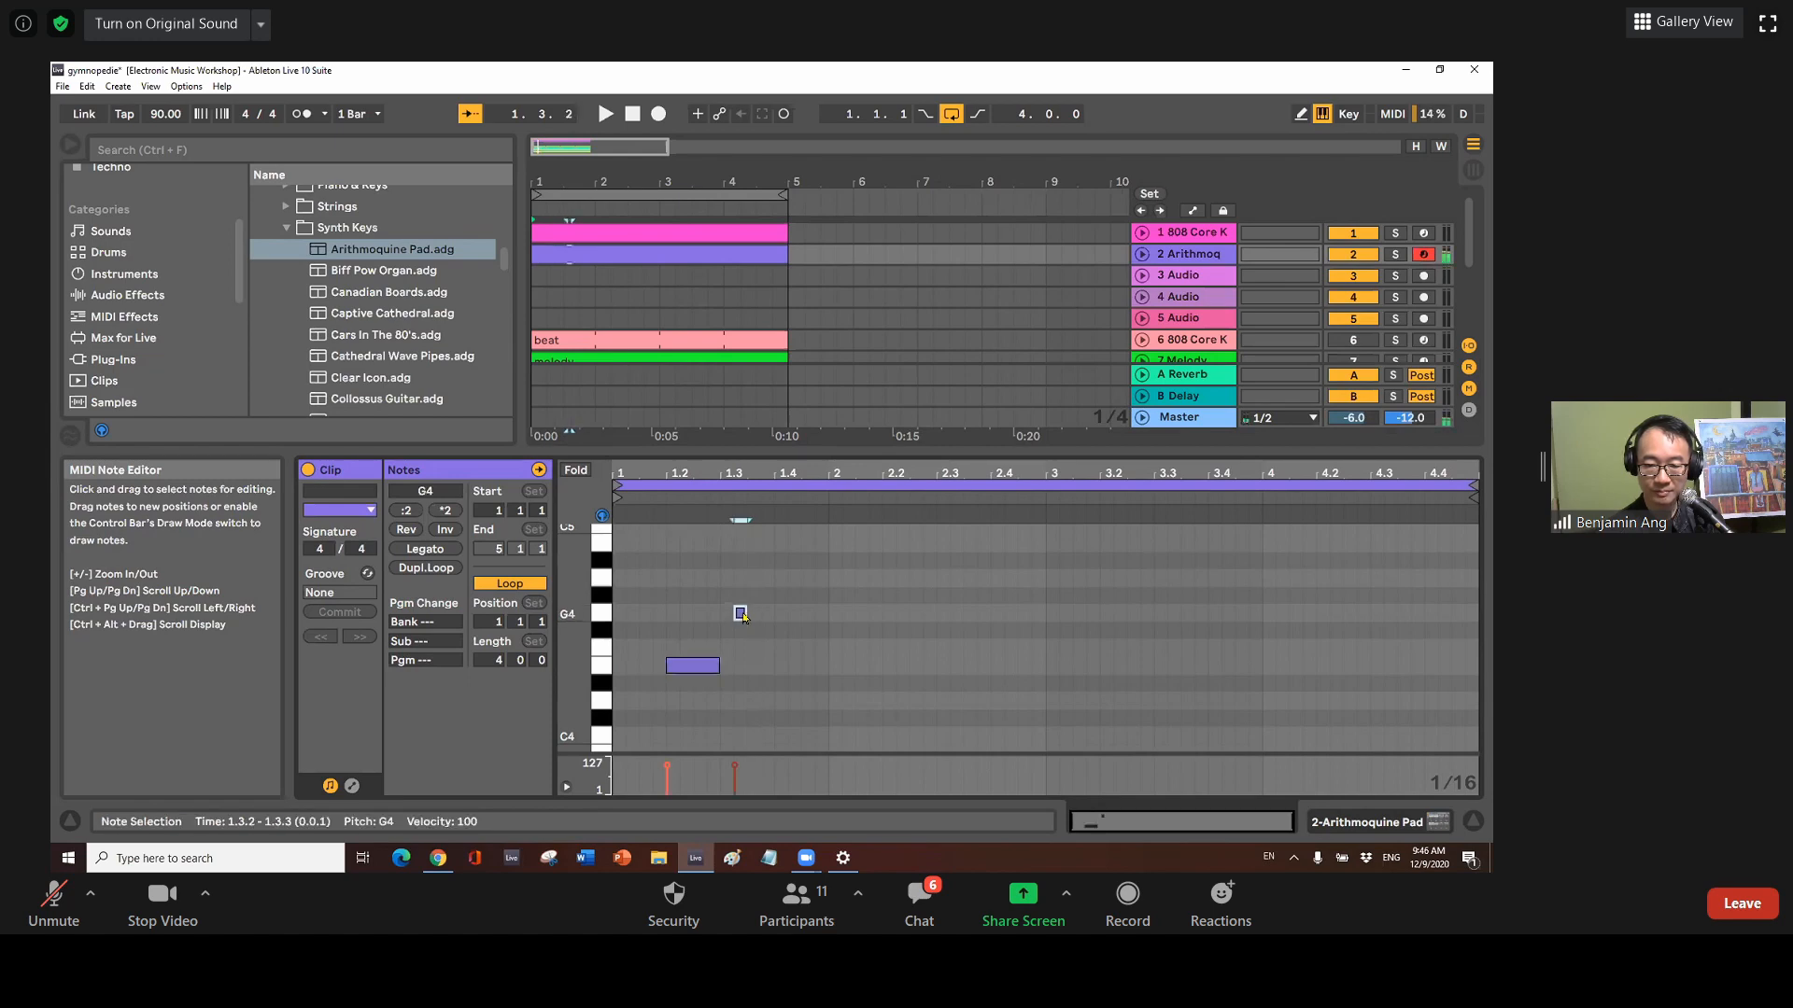
drag(763, 609, 774, 609)
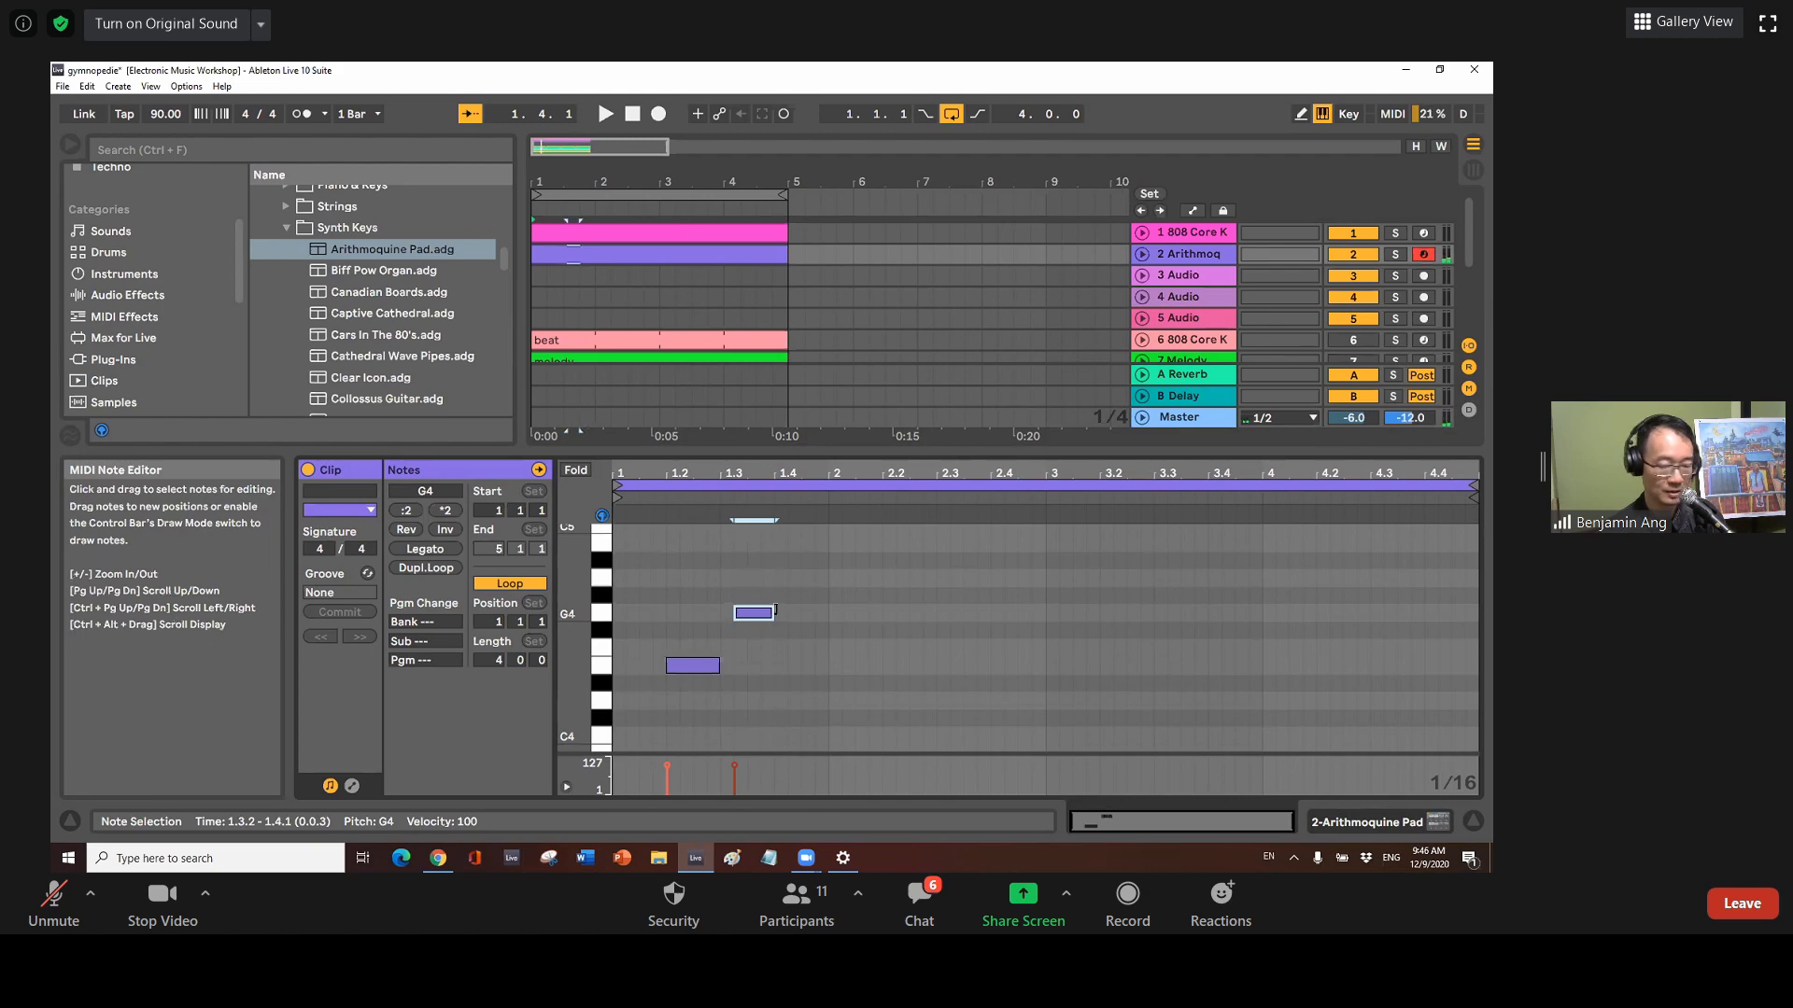
drag(824, 607, 825, 611)
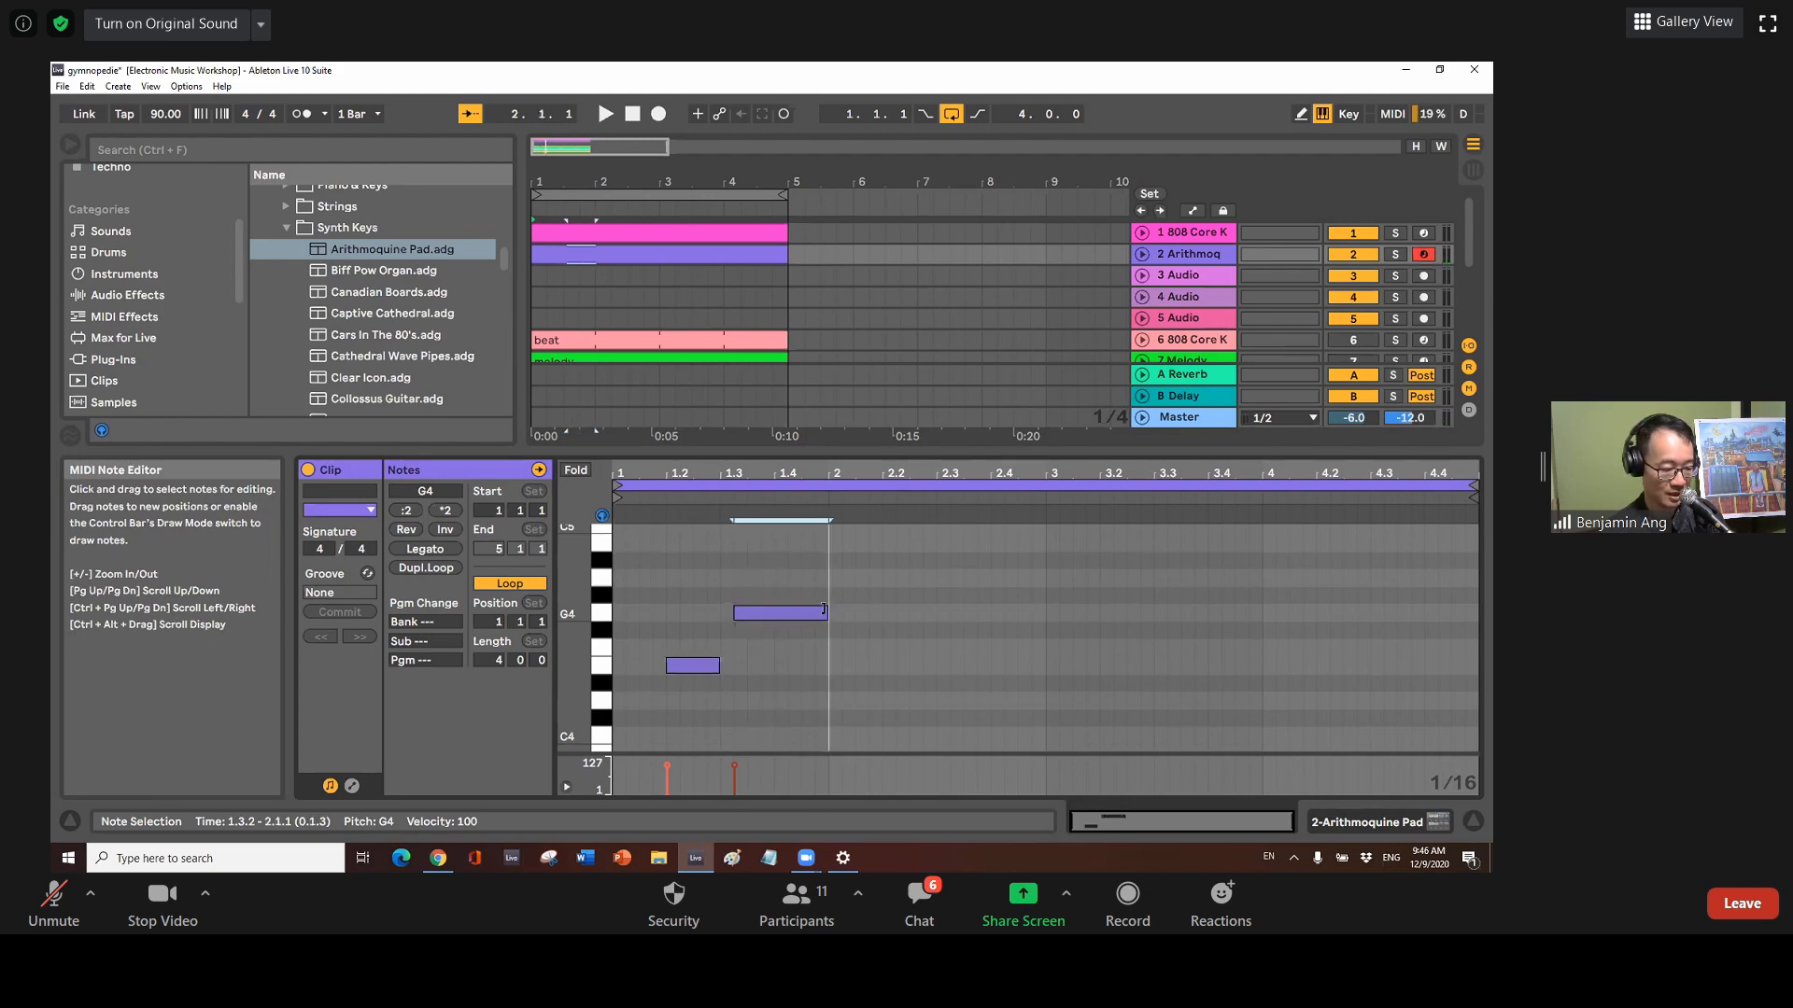
drag(822, 608, 831, 640)
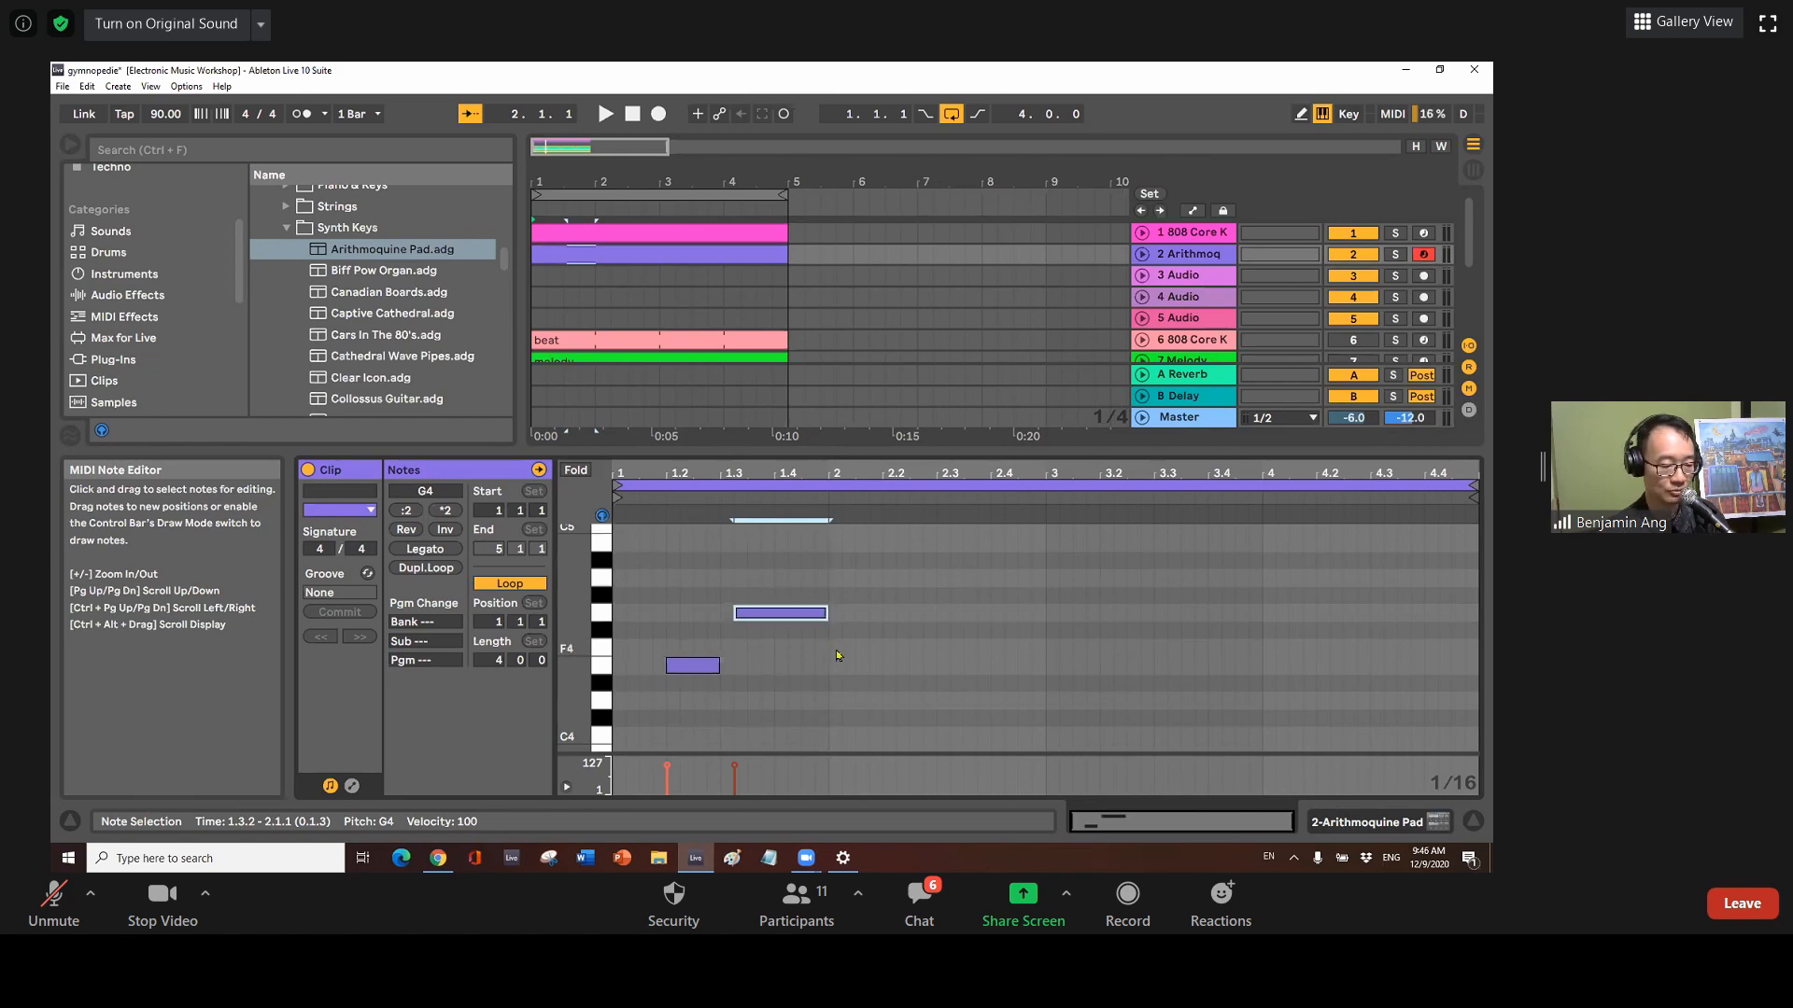
Add an F4 note at 2.1.1 and extend it to 2.2.2
double_click(835, 647)
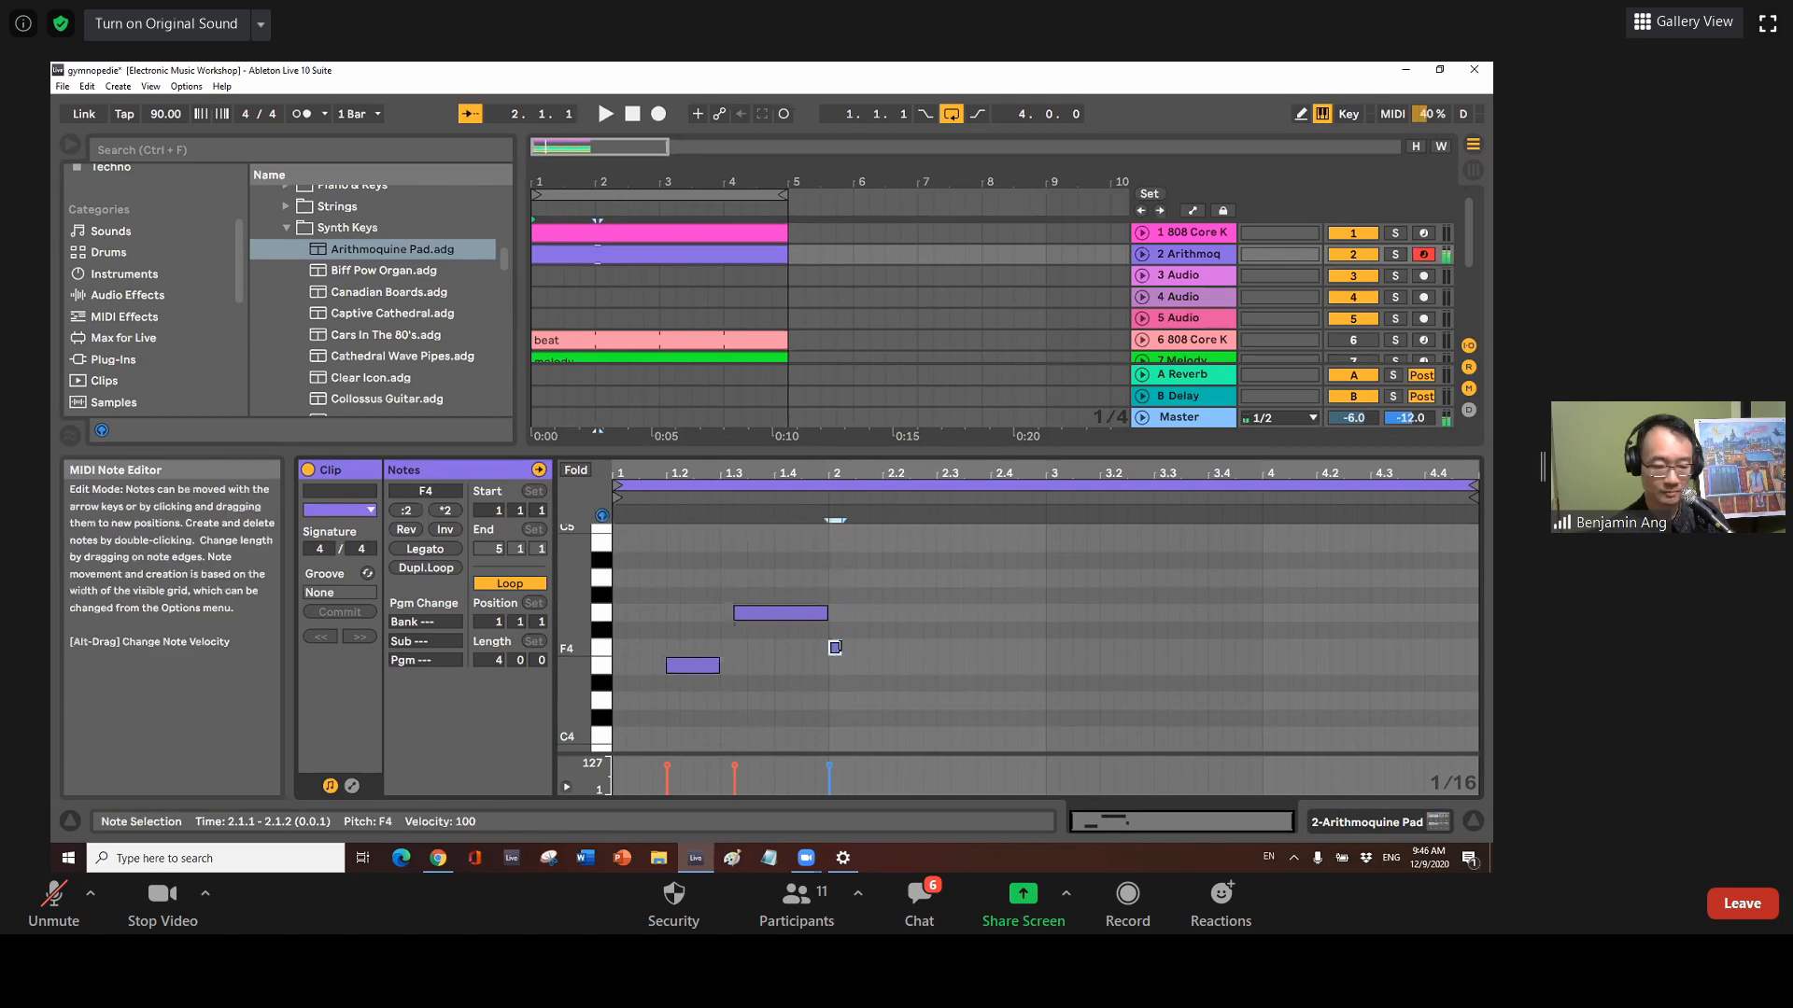
drag(838, 647, 851, 645)
drag(871, 644, 883, 646)
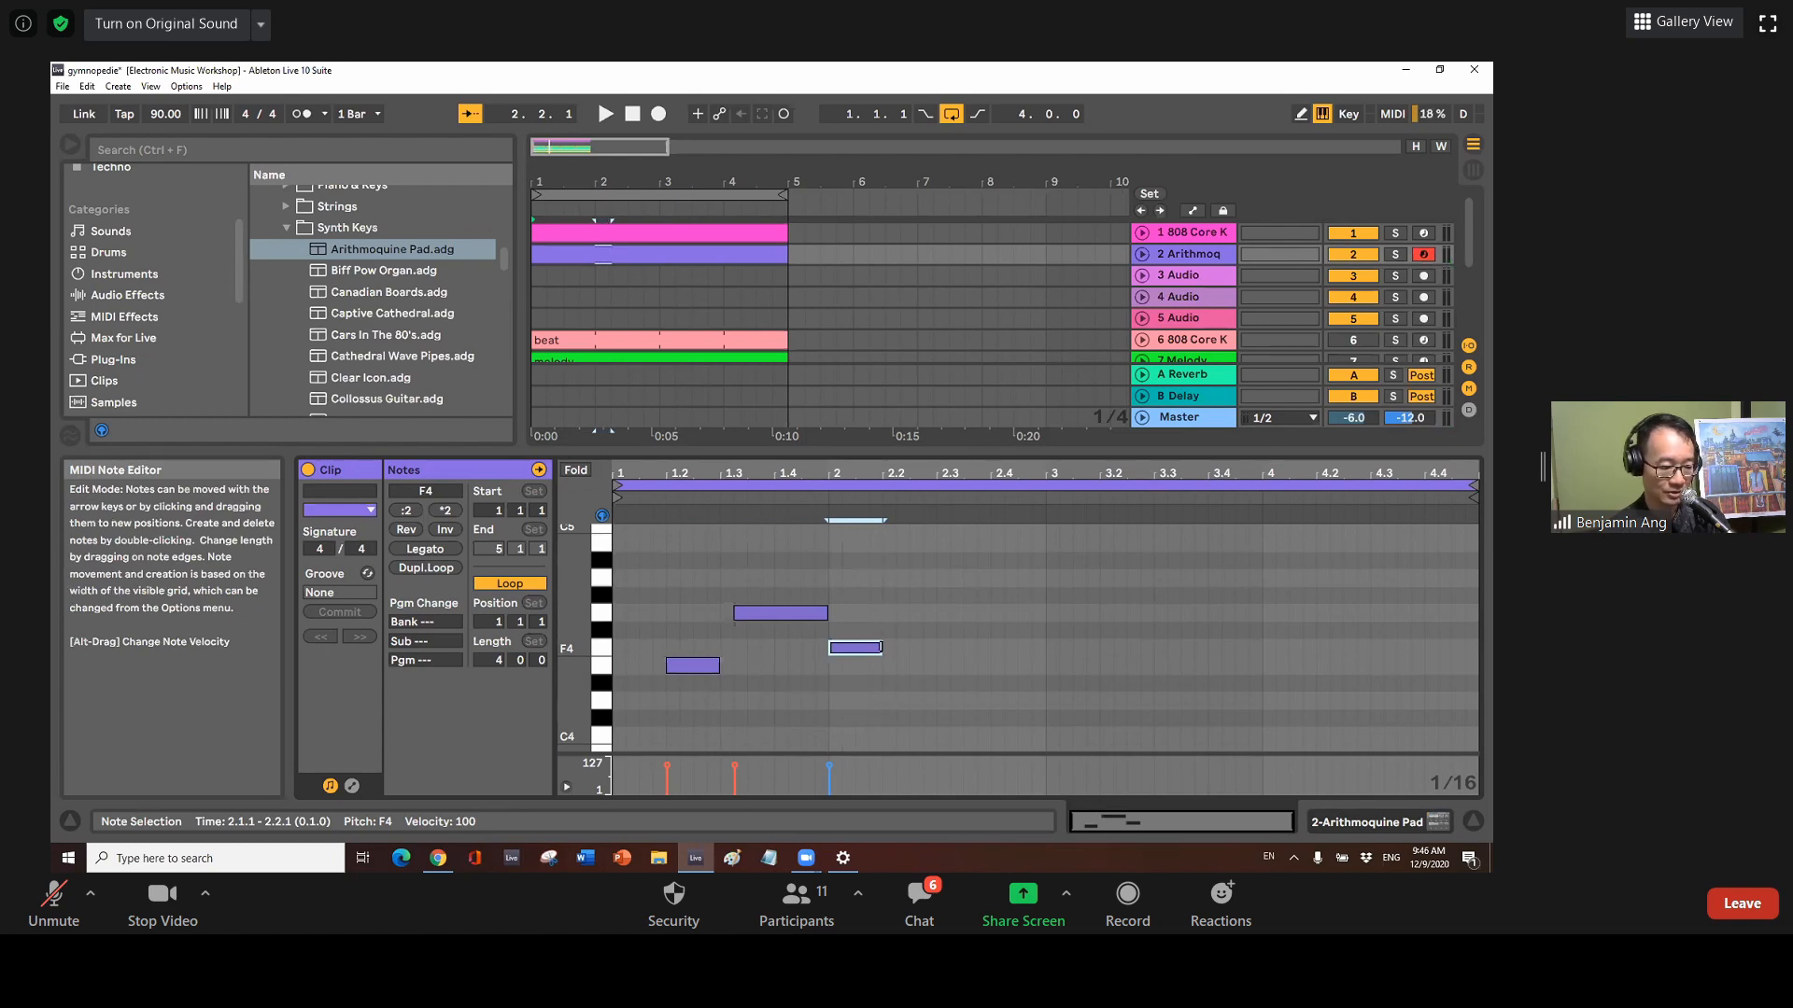
drag(885, 645, 897, 649)
click(910, 674)
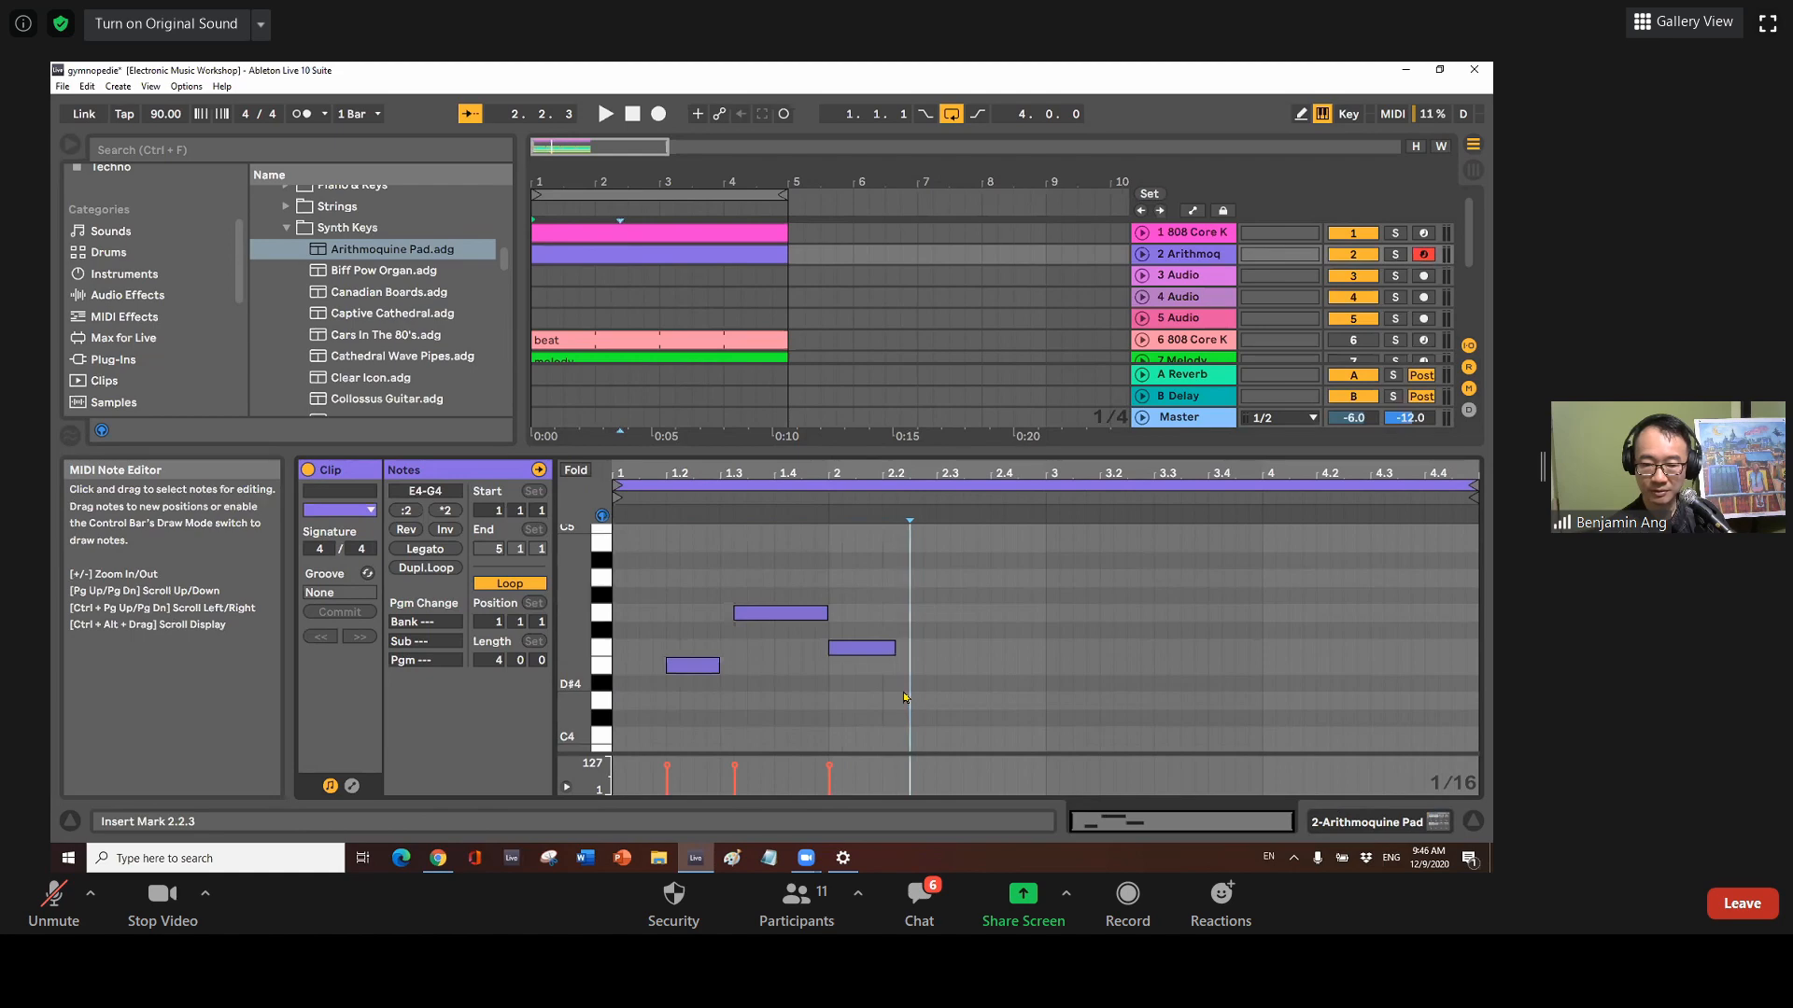
Add an E4 note from 2.2.2 to 2.3.3 and a B3 note from 2.4.1 to 3.1.1
double_click(902, 666)
drag(909, 665, 933, 664)
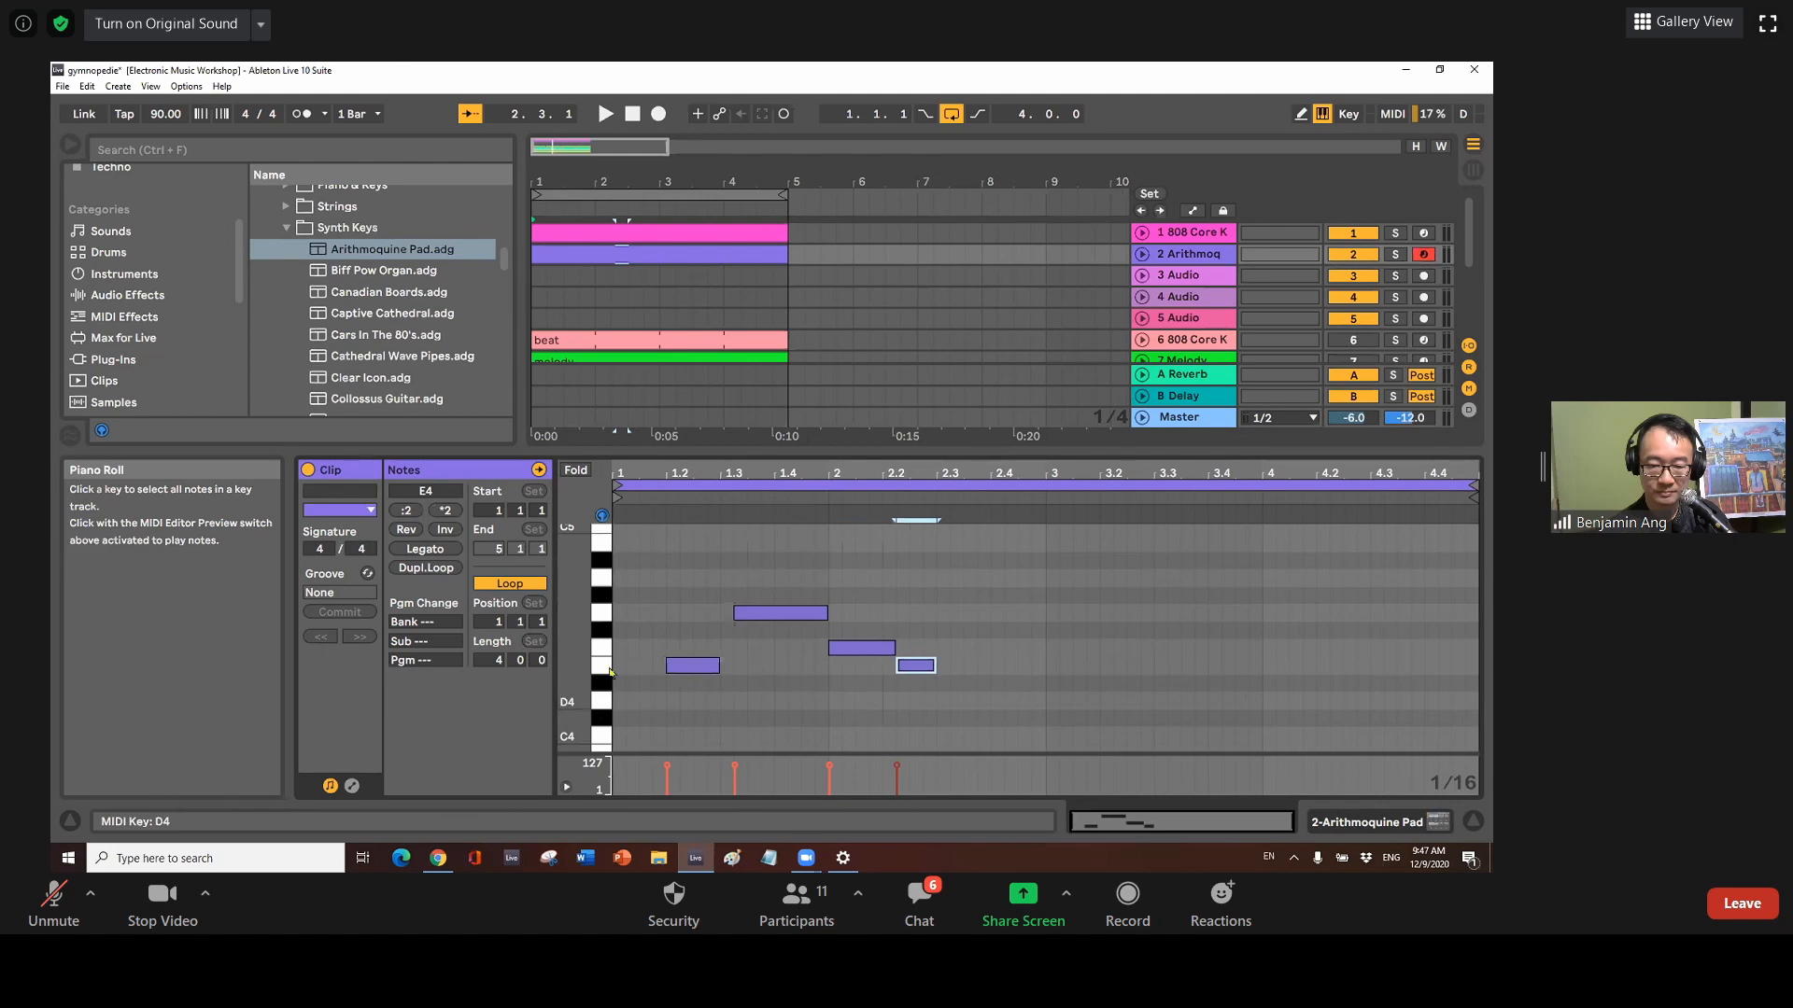
scroll(577, 719, down, 2)
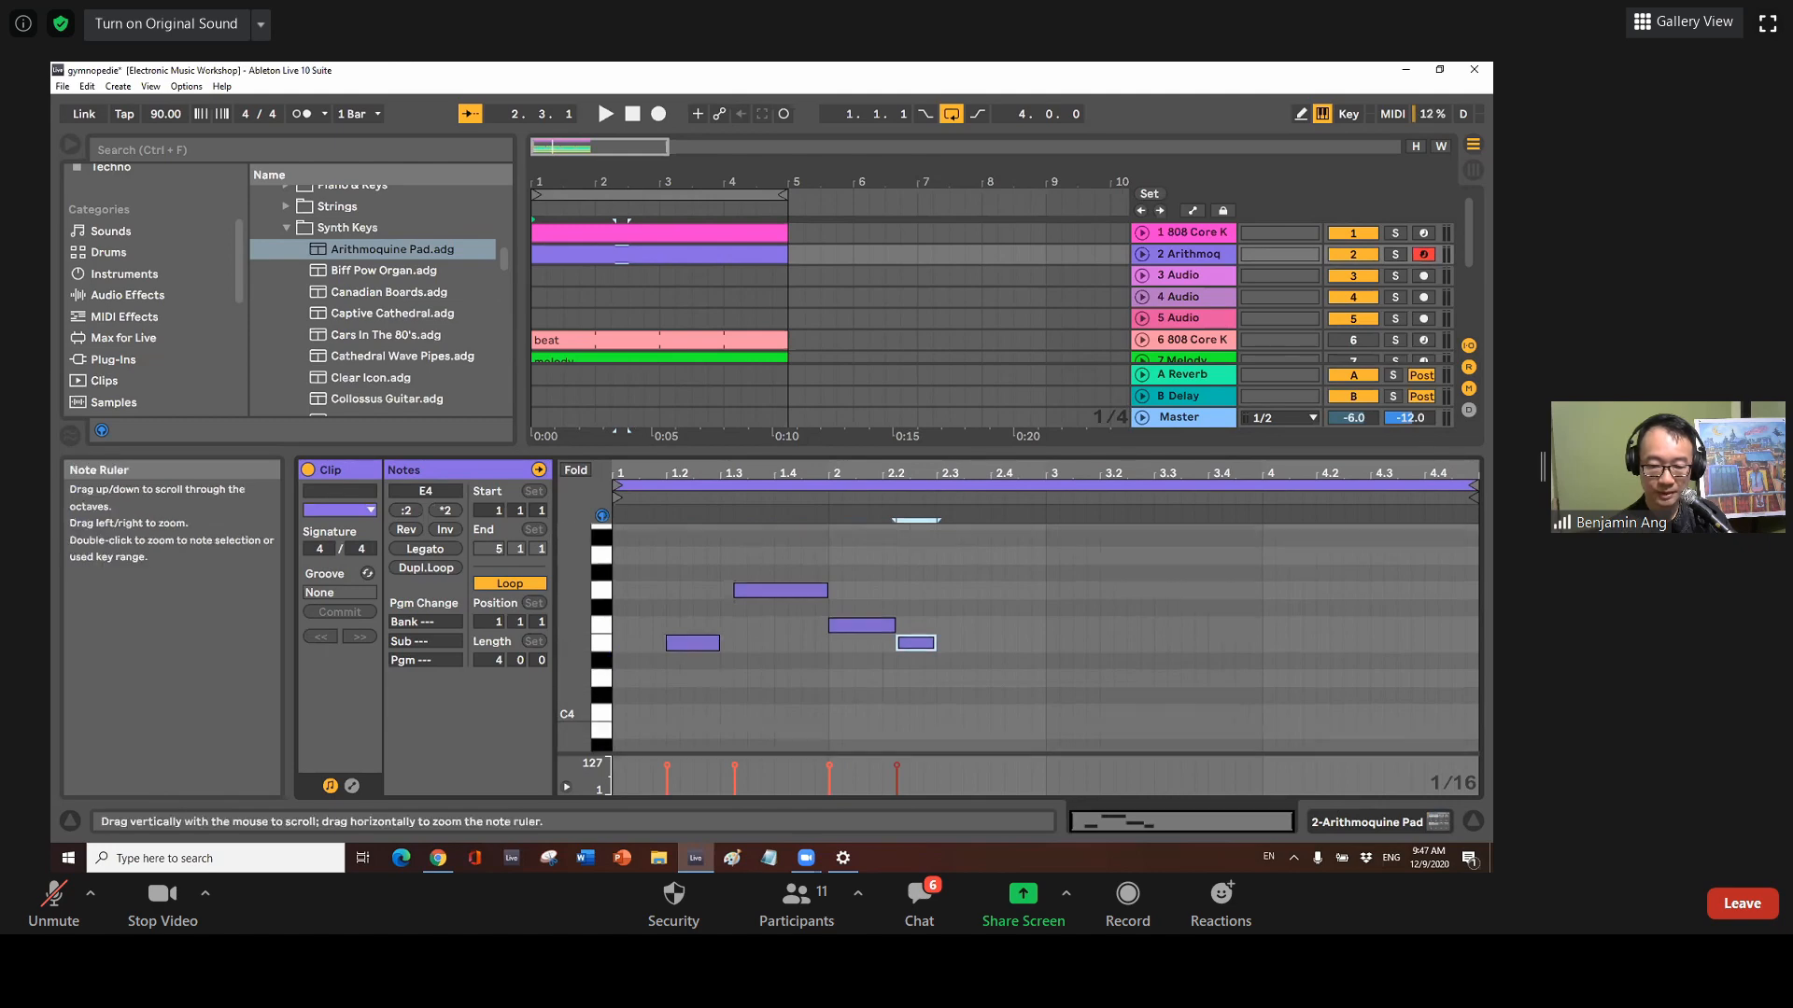
double_click(998, 723)
drag(1025, 719, 1046, 721)
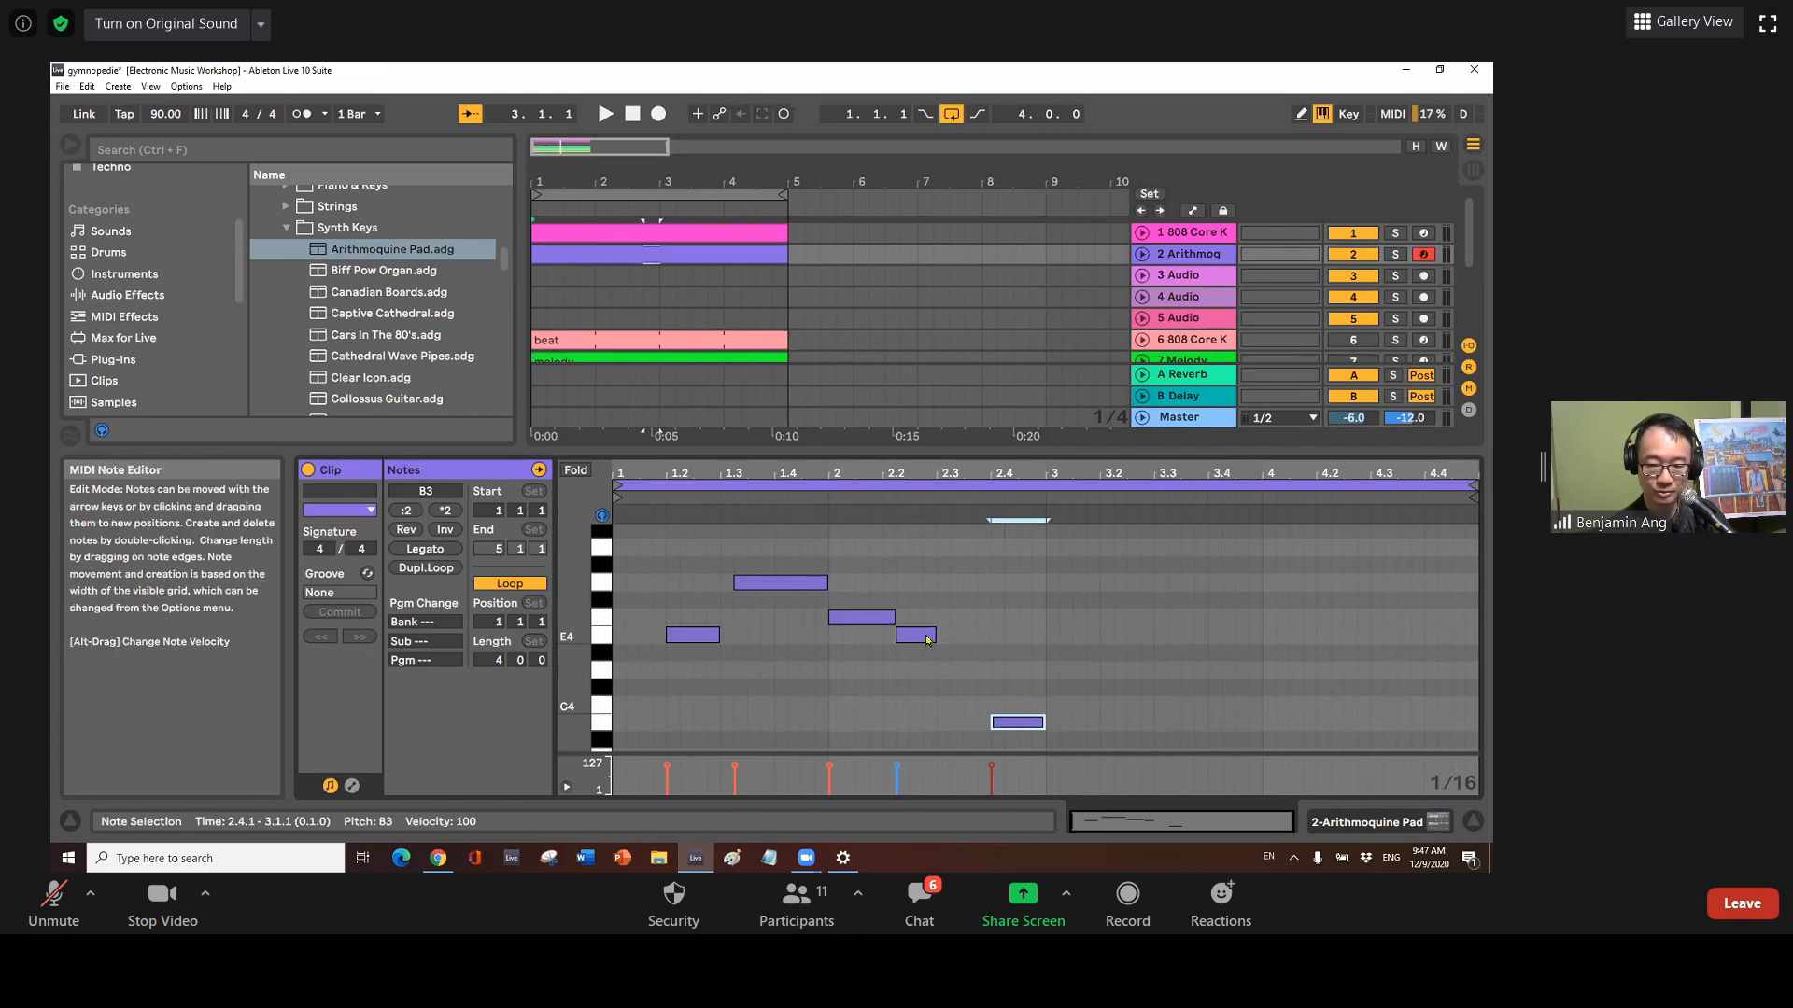
drag(937, 634, 962, 634)
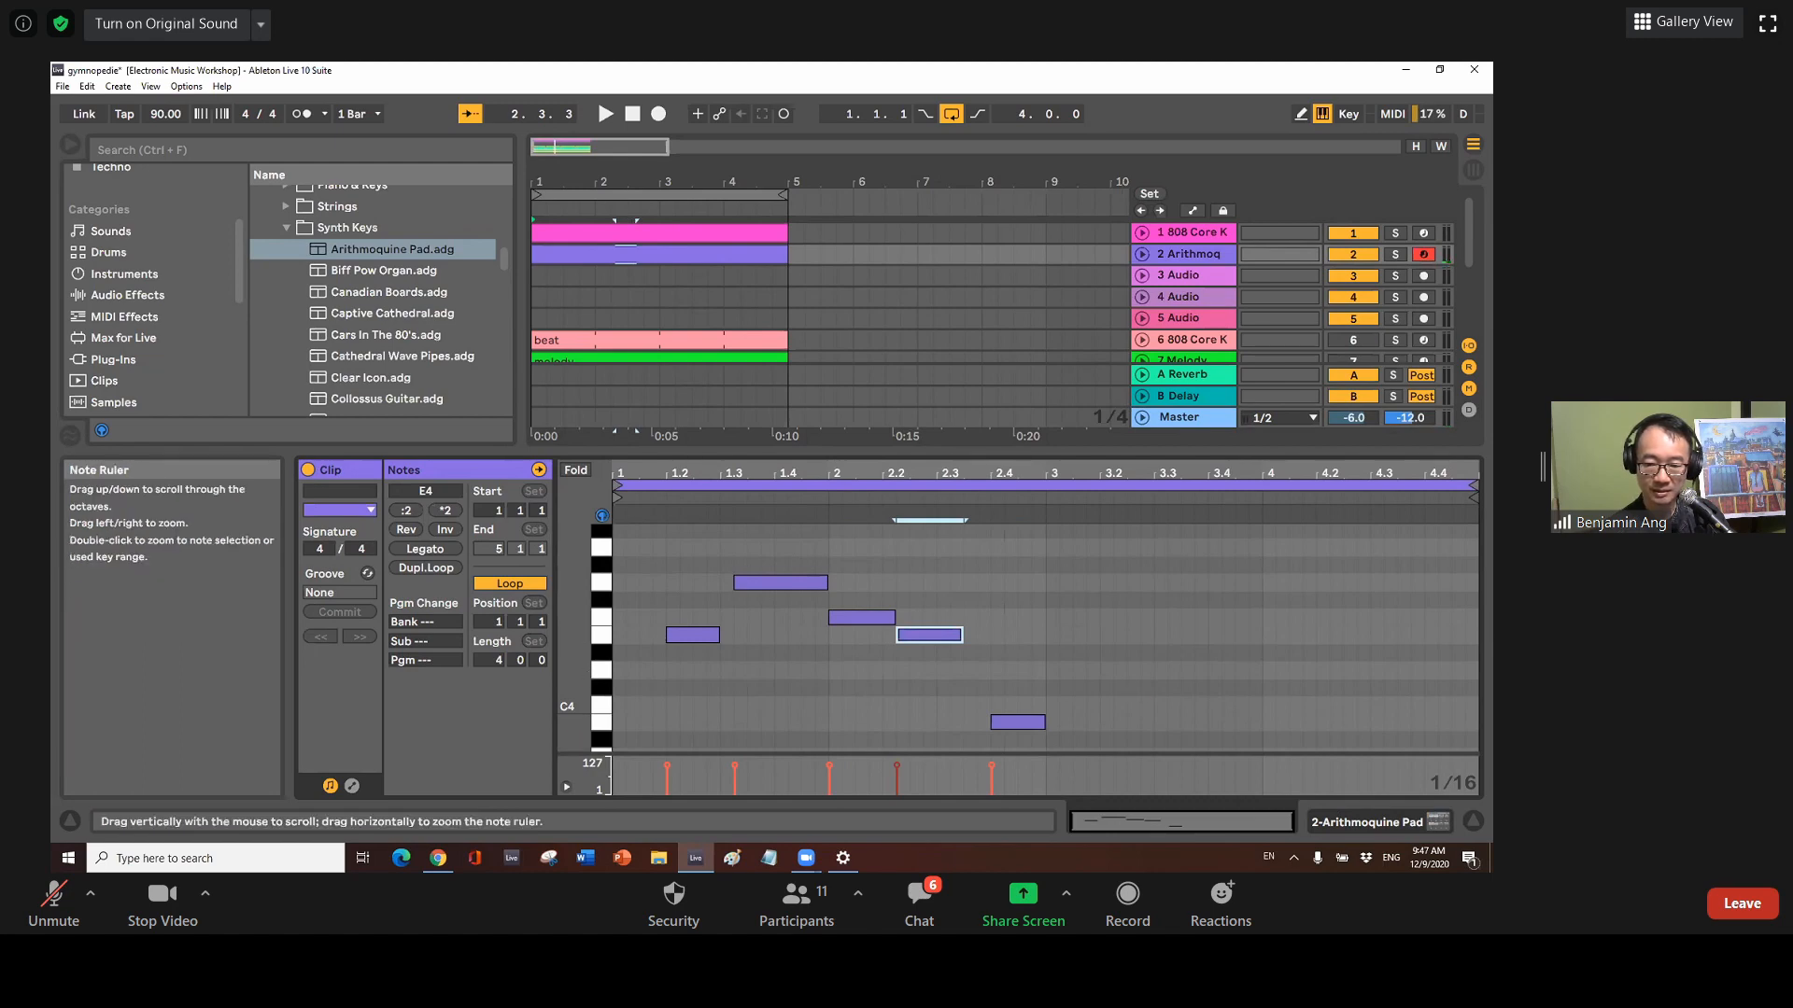
Add an A3 note from 3.1.1 to 3.2.1 and a B3 note from 3.2.2 to 3.3.2
scroll(1060, 728, down, 2)
double_click(1053, 724)
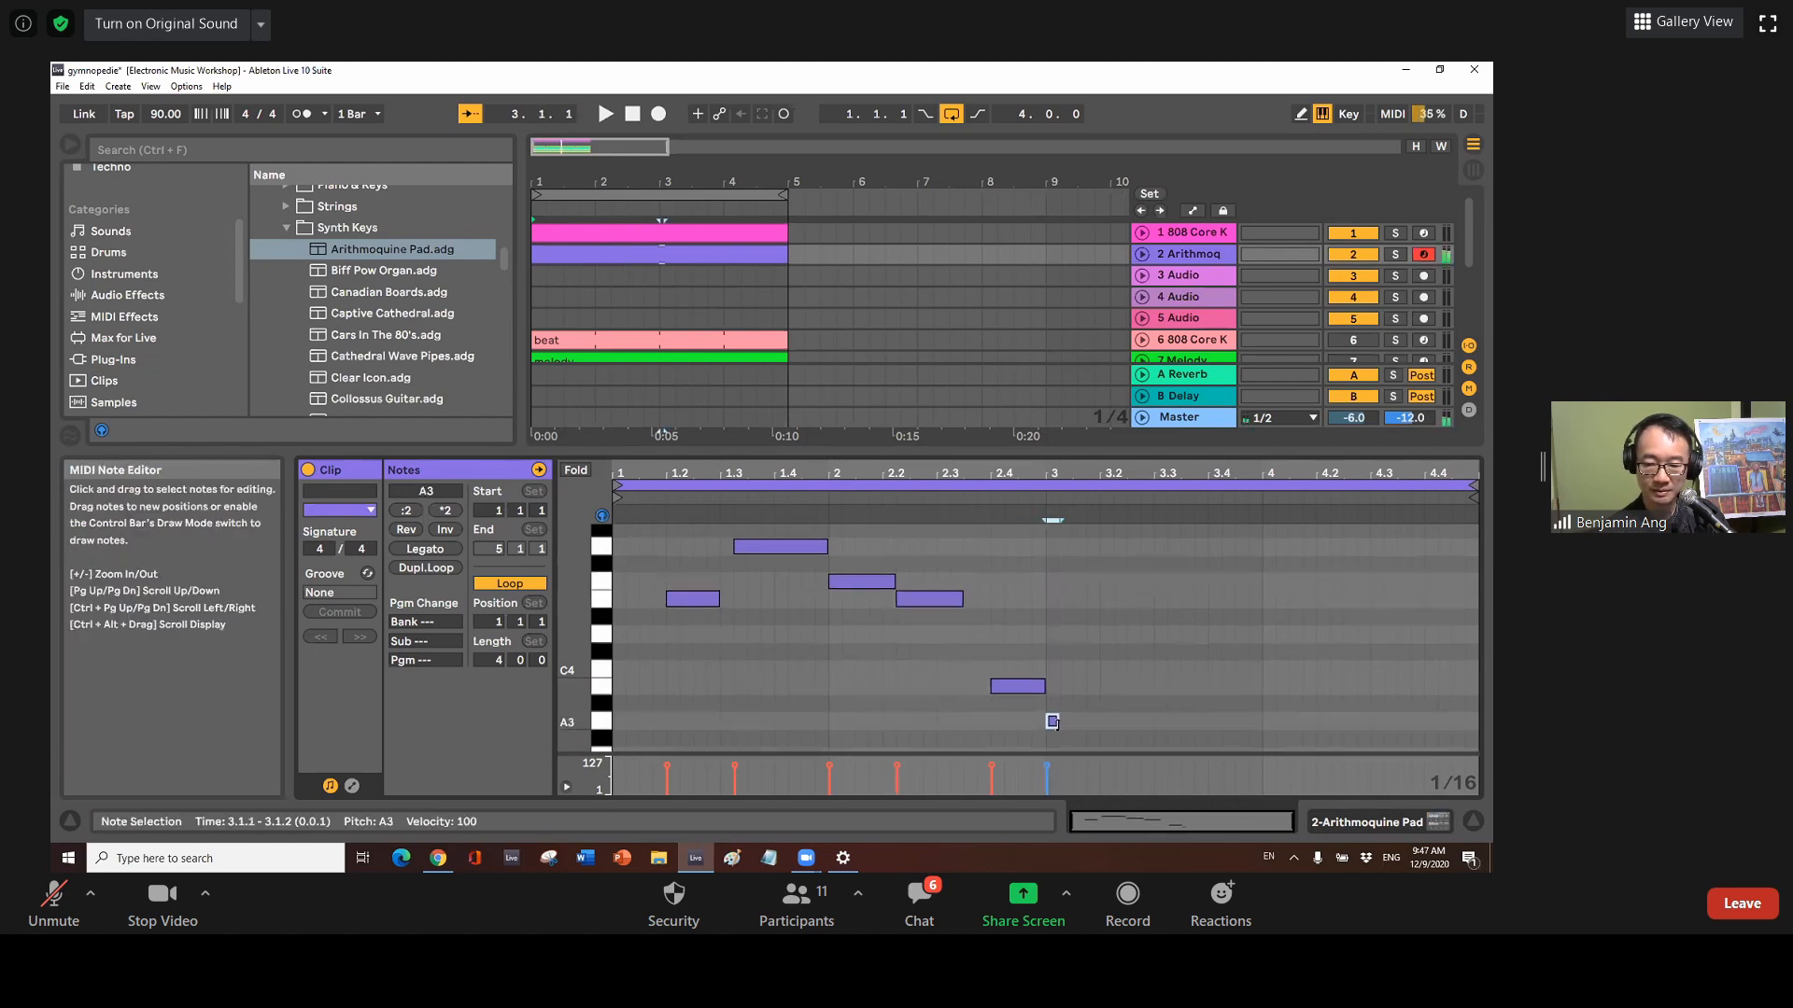
drag(1084, 721, 1098, 722)
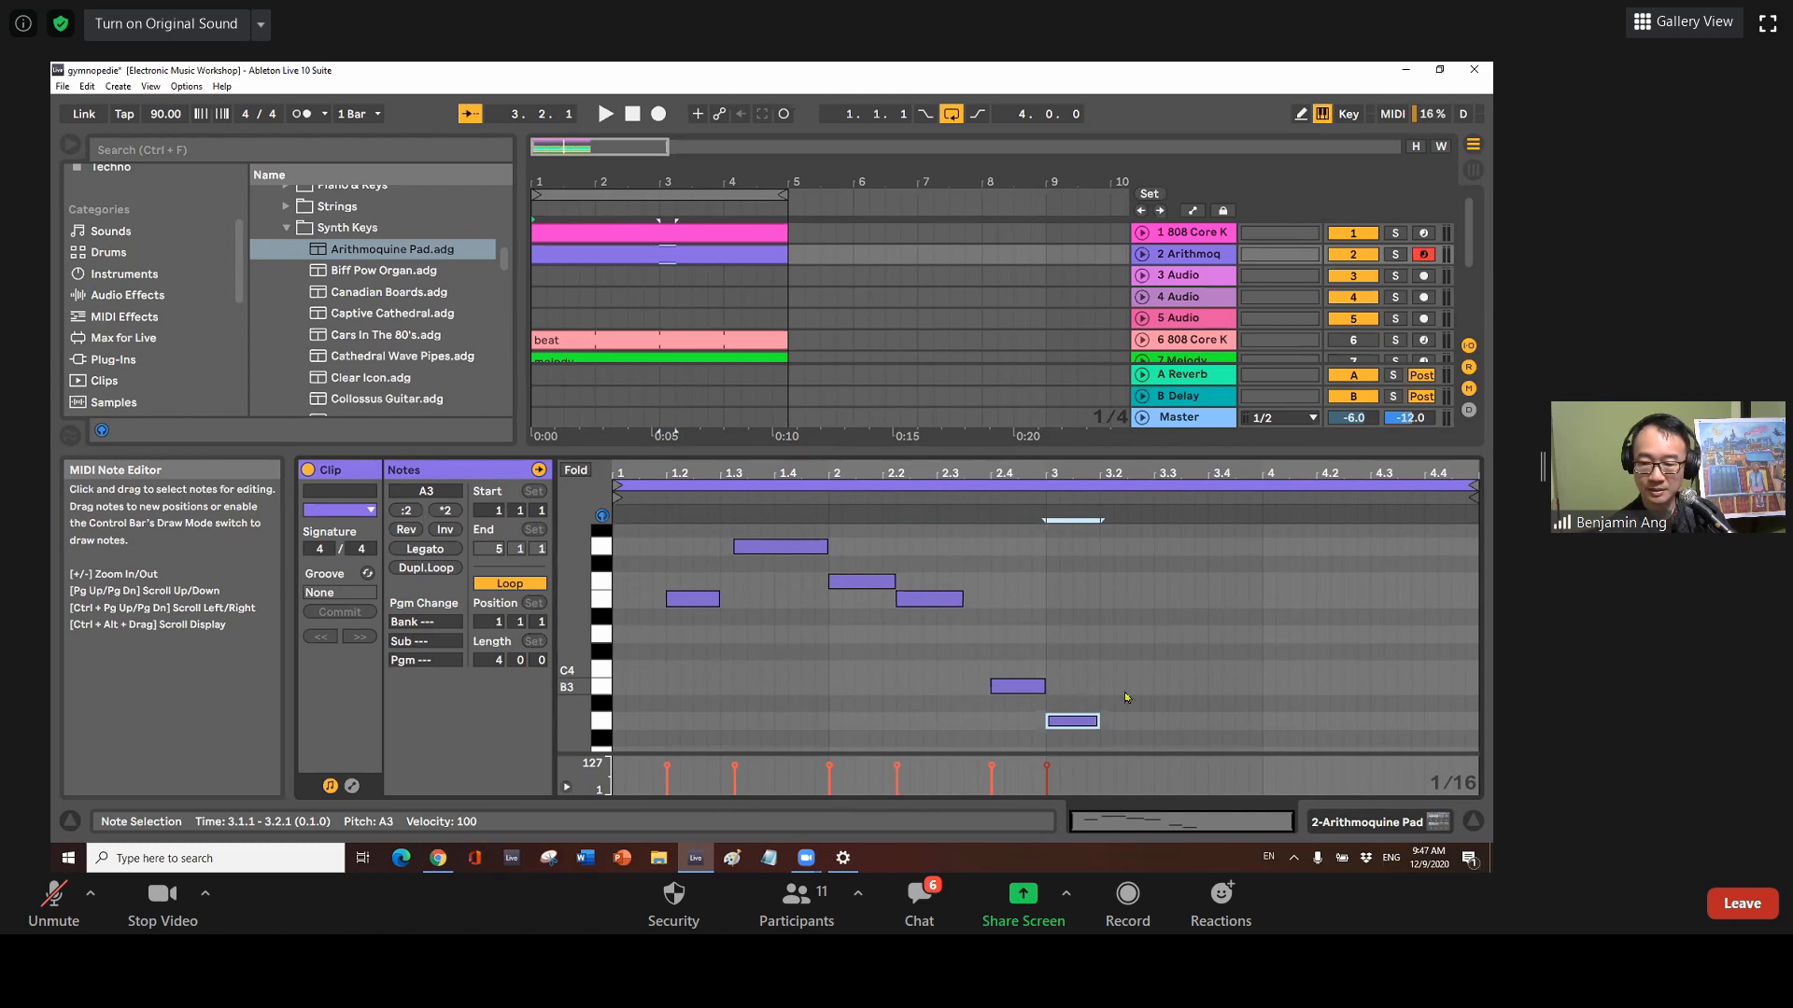
double_click(1120, 687)
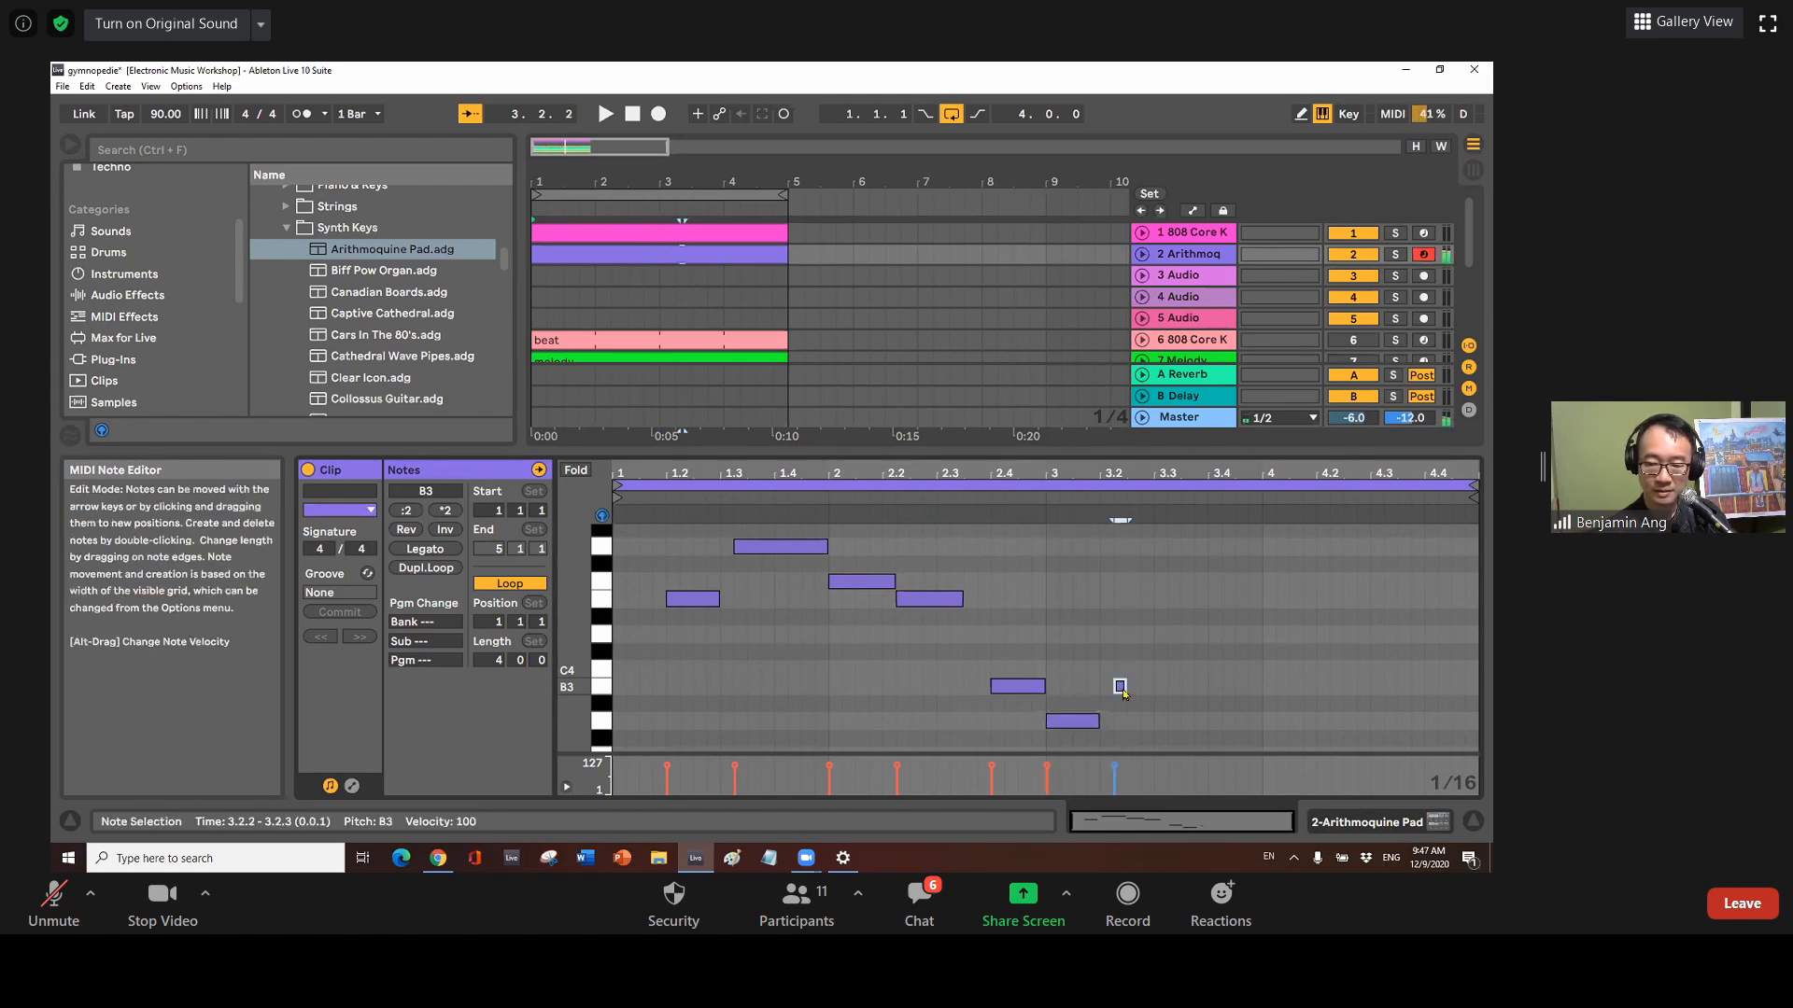
drag(1123, 686, 1167, 685)
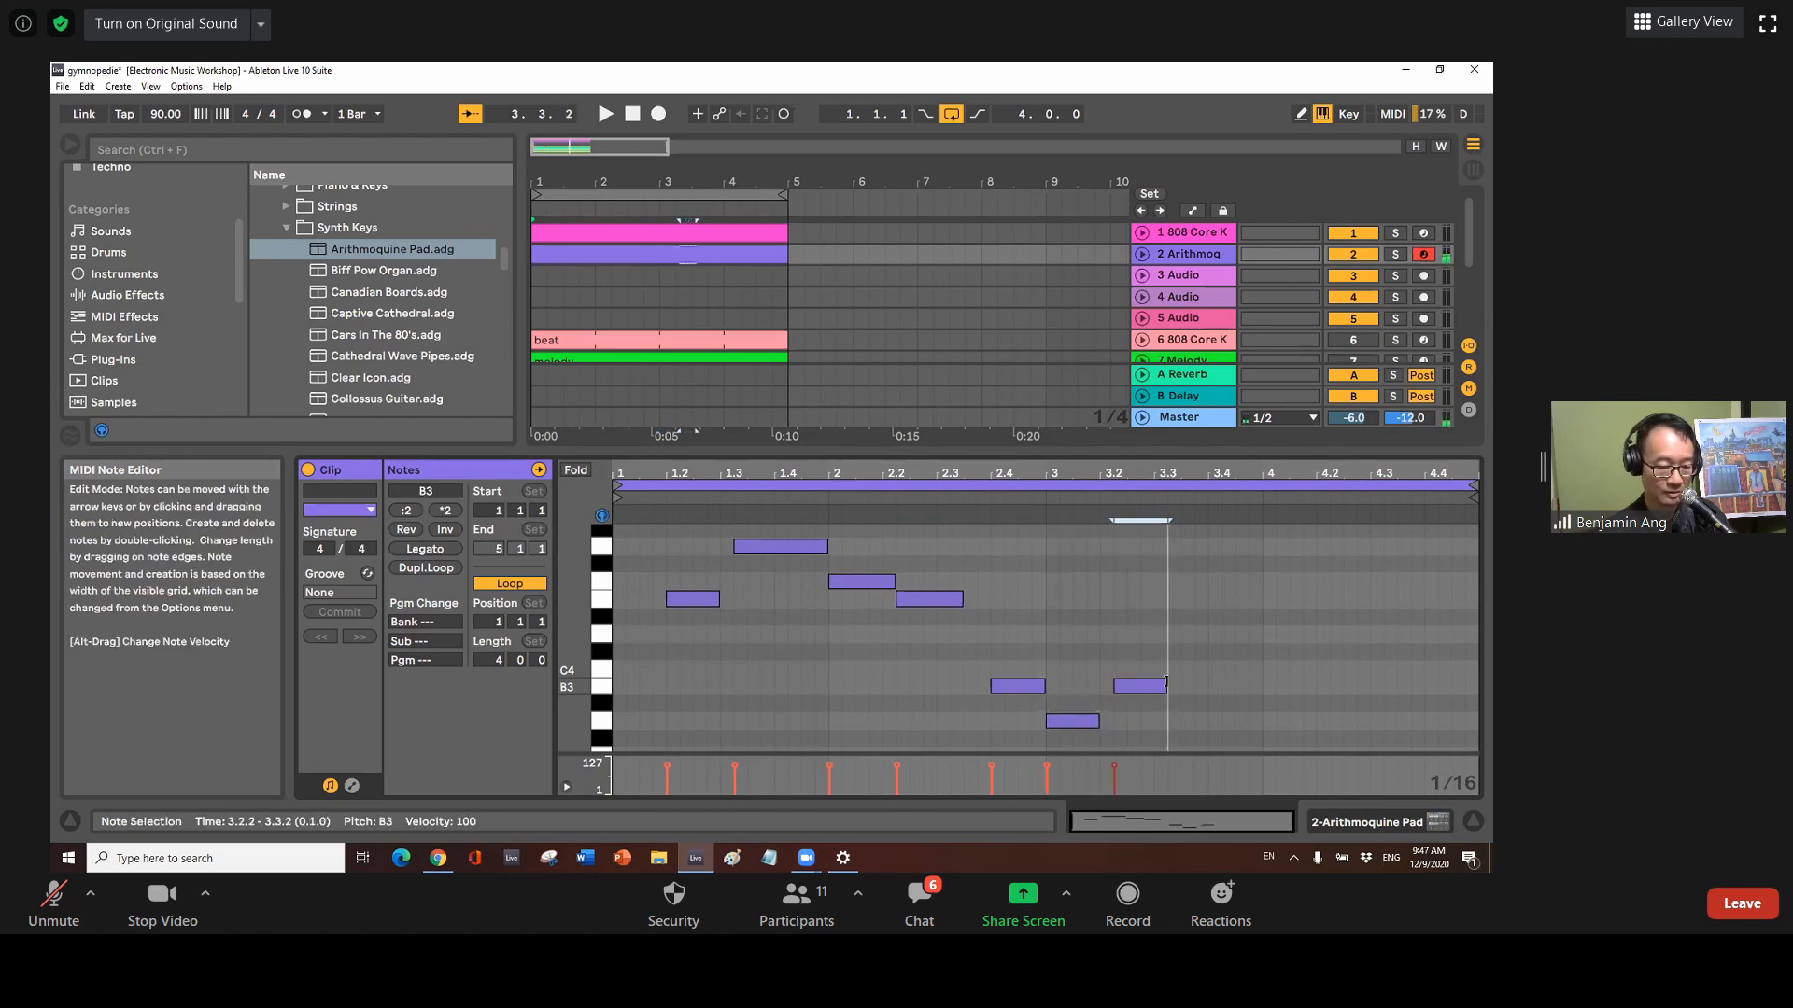
Add a C4 note from 3.4.1 to 4.1.1 and a G3 note from 4.1.1 to 4.2.1
double_click(1212, 673)
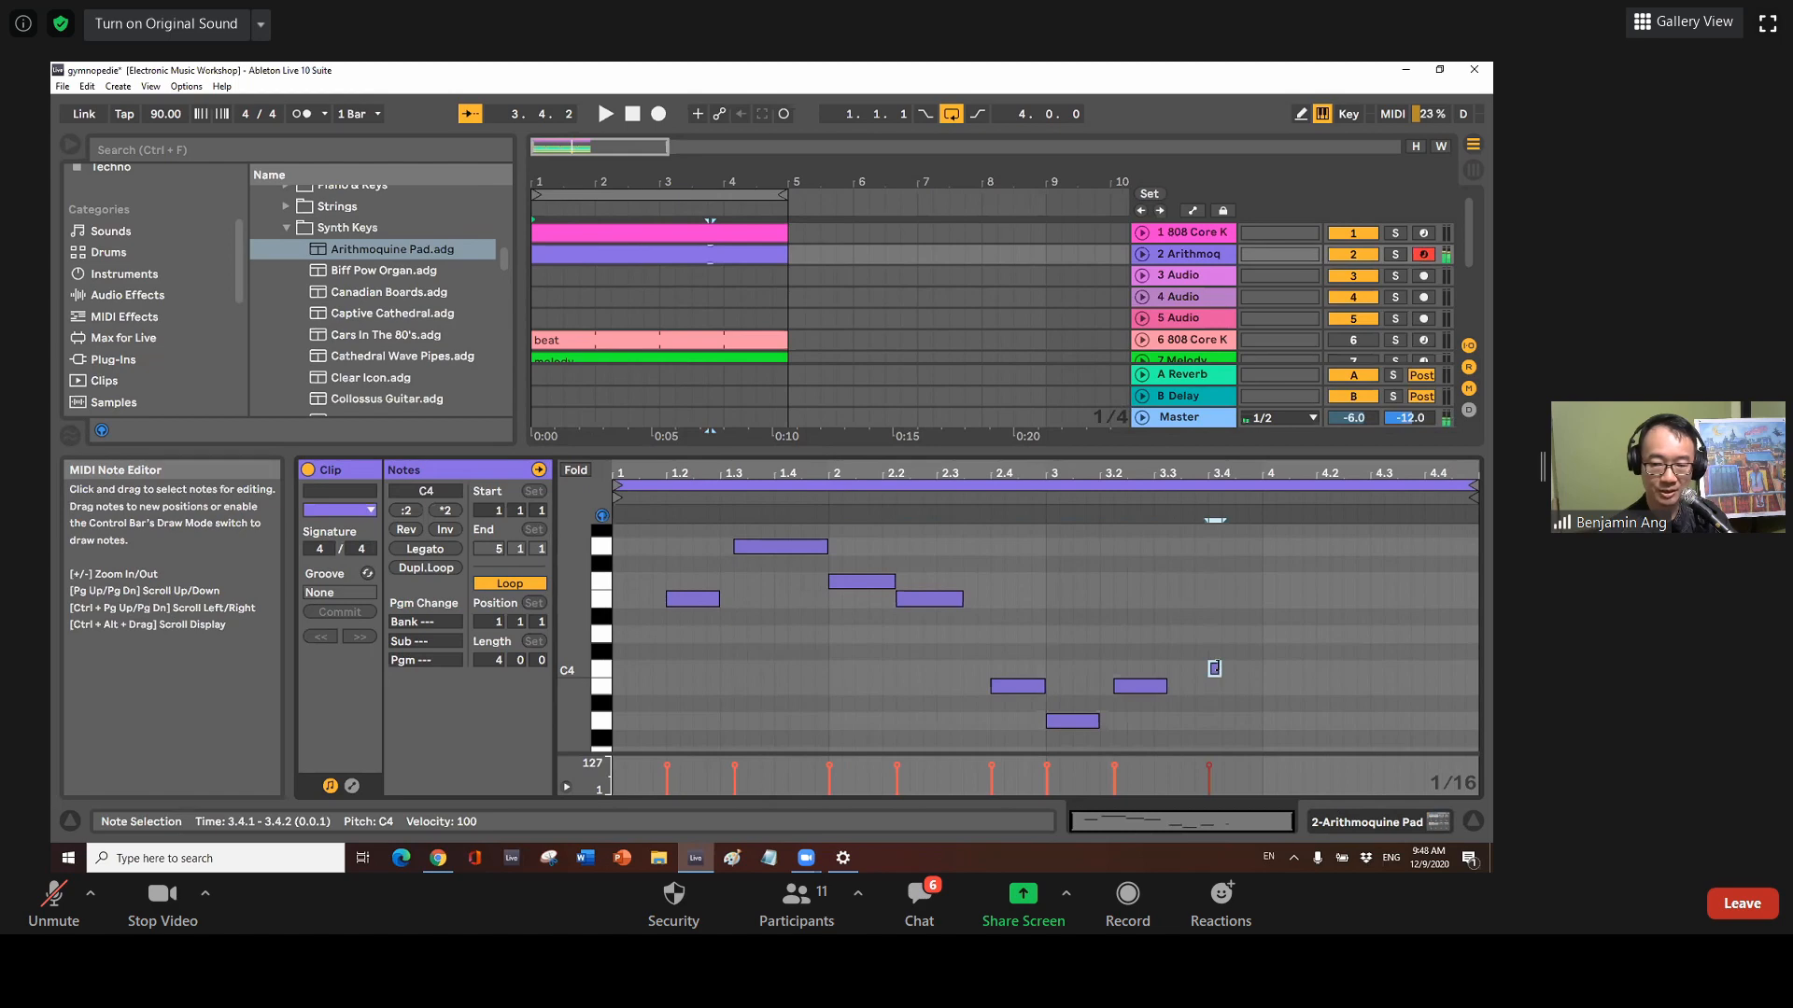
drag(1223, 669, 1263, 665)
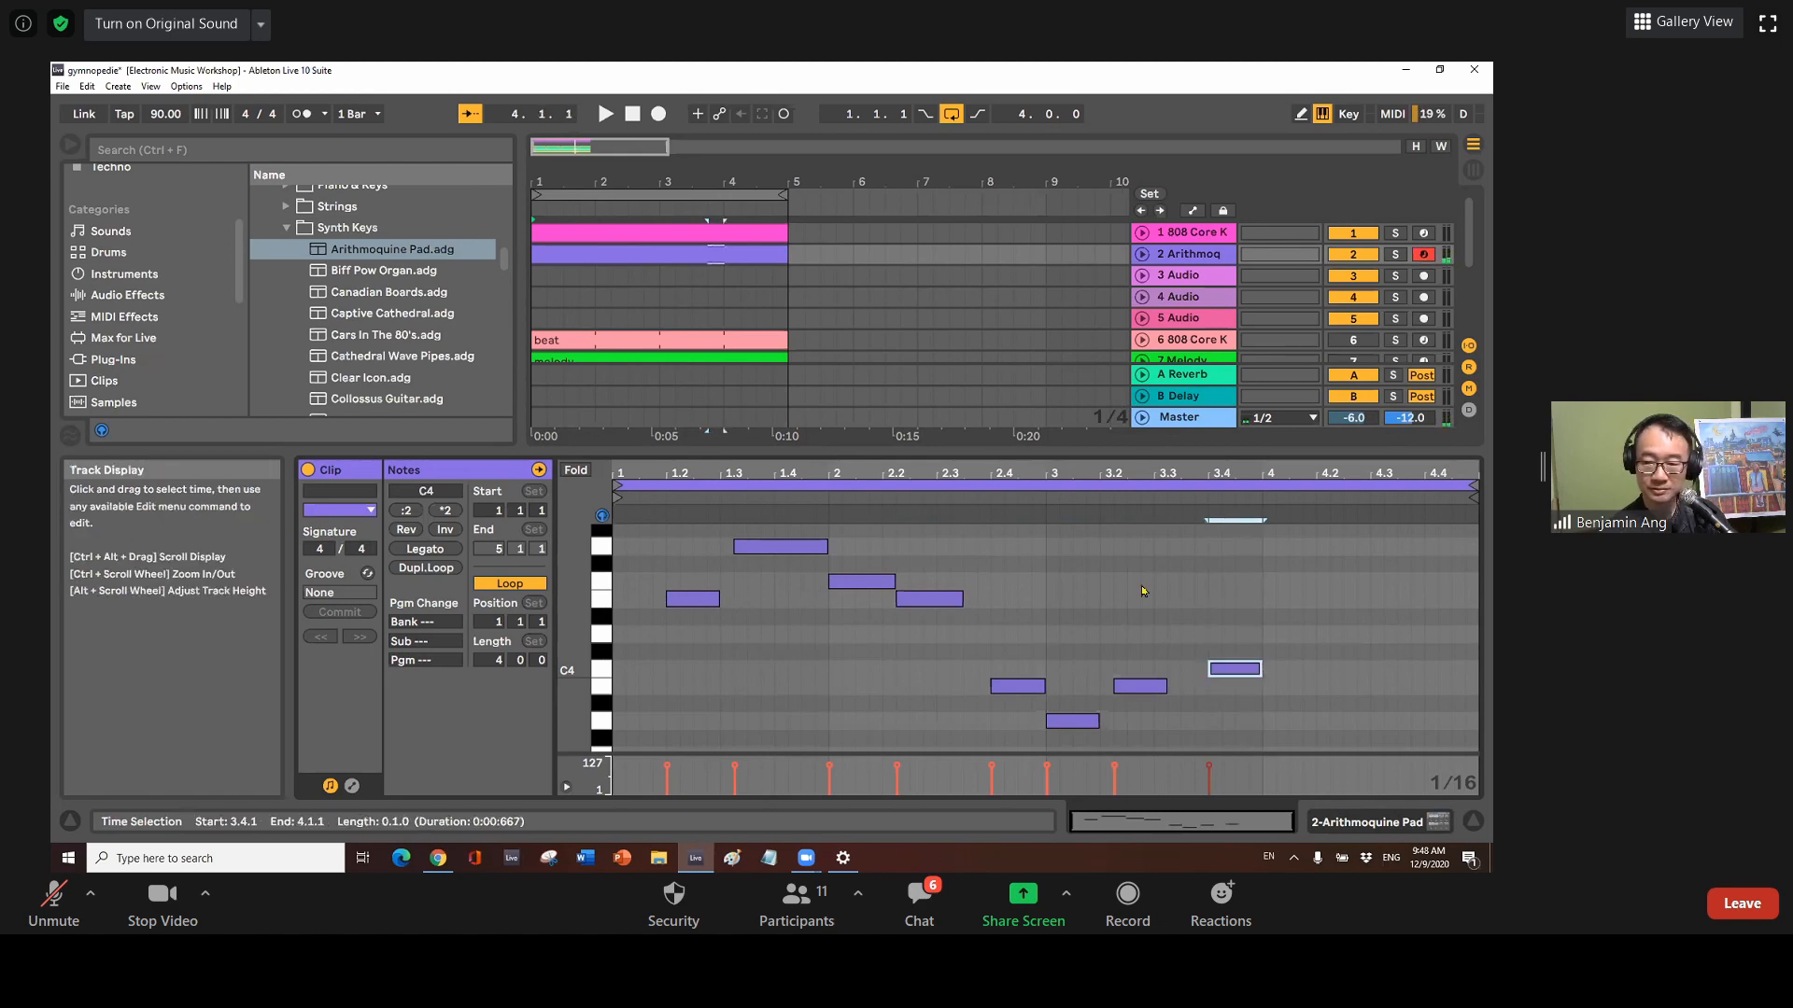
scroll(579, 658, down, 3)
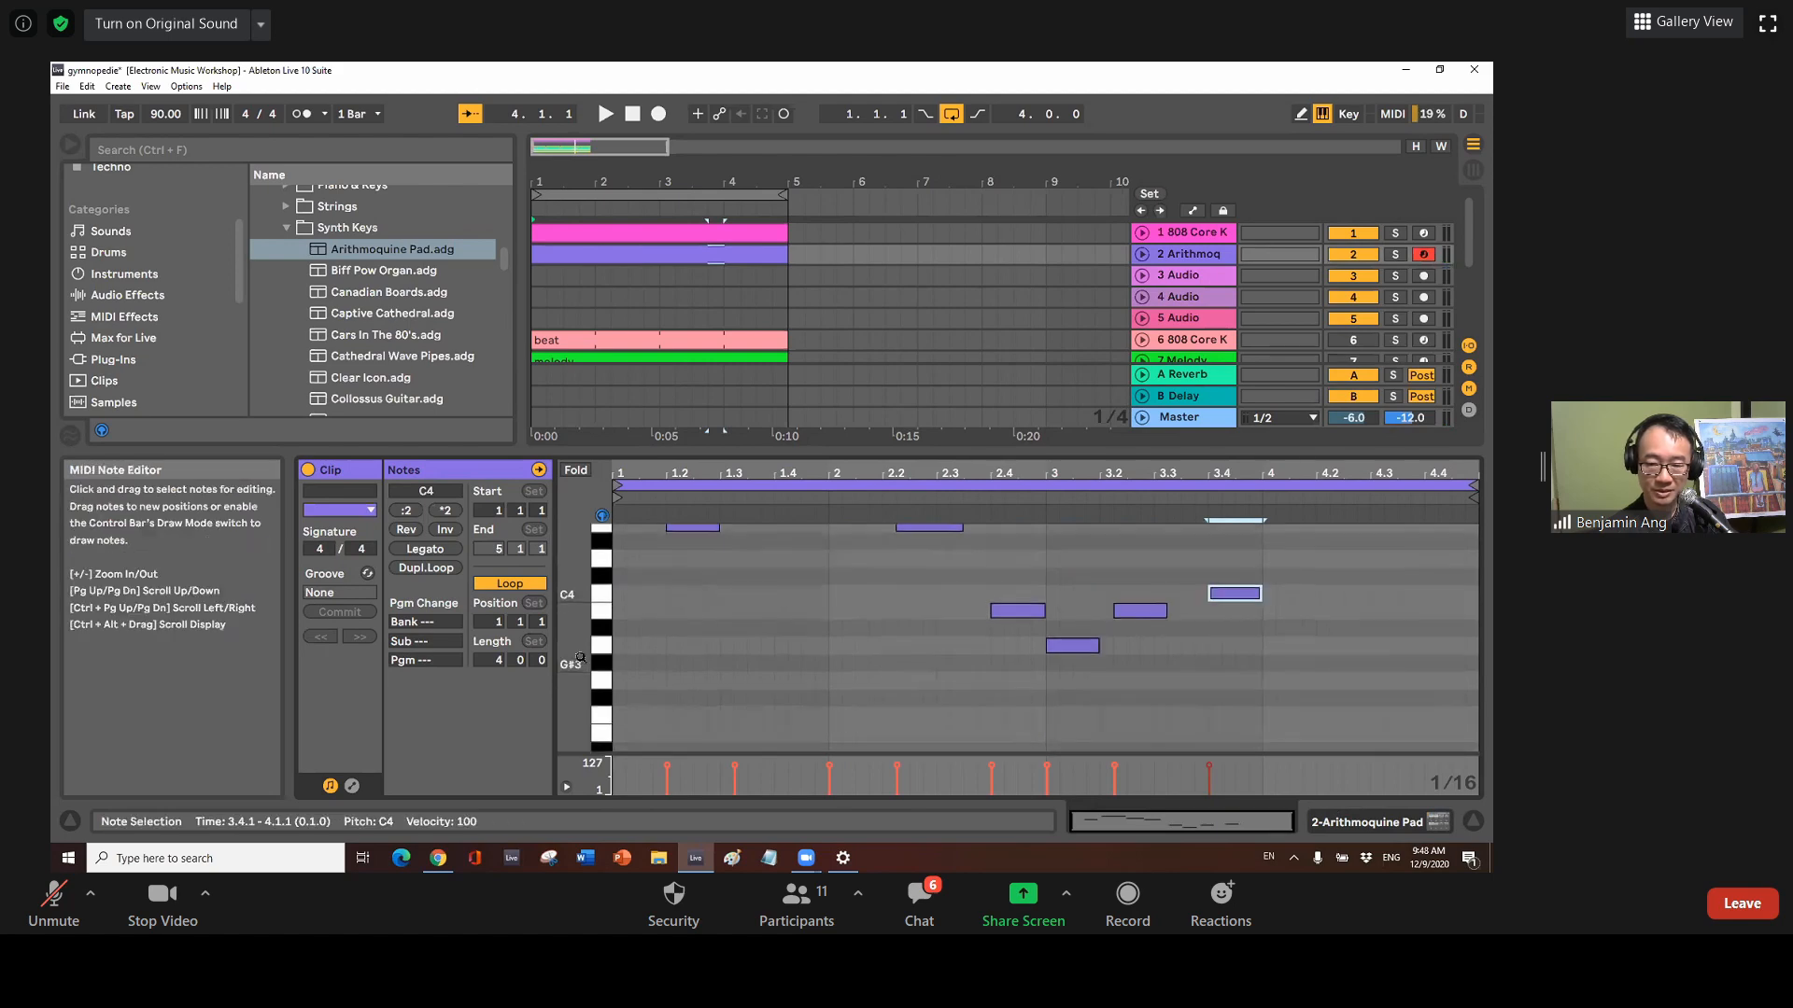
double_click(1268, 681)
drag(1273, 680, 1314, 680)
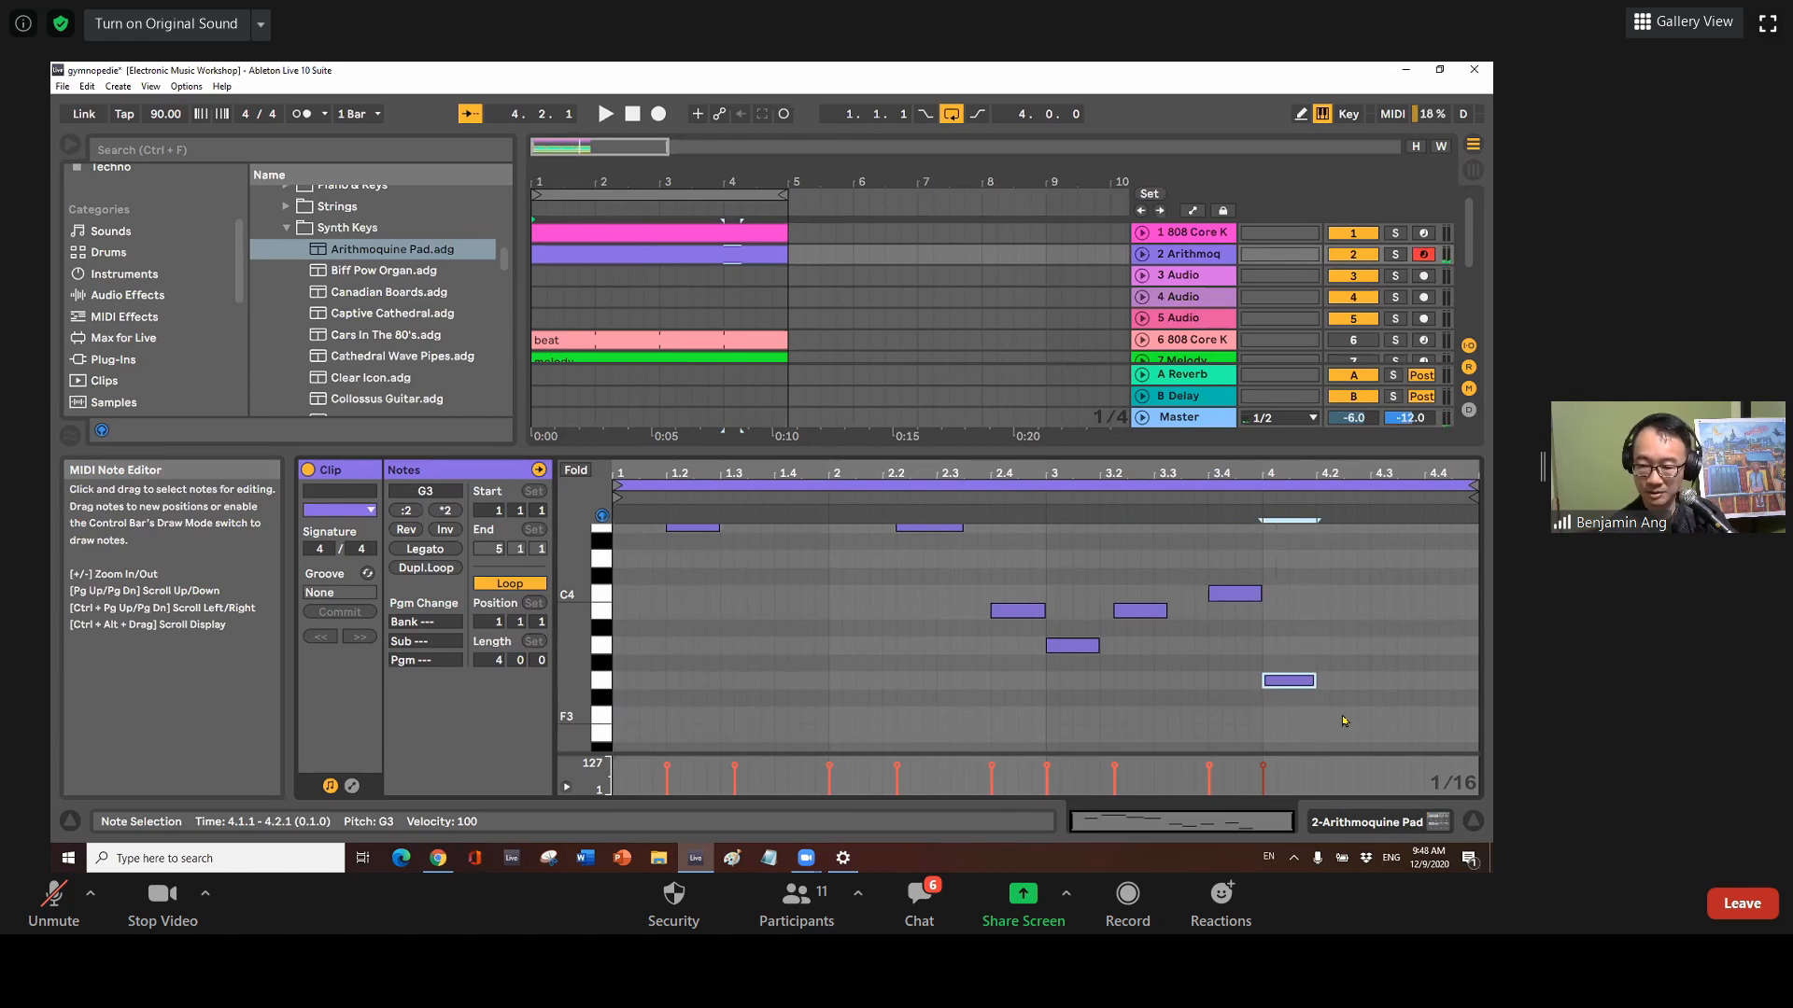
Add an F3 note from 4.2.2 to 4.3.2 and an E3 note from 4.4.1 to 5.1.1
double_click(1336, 716)
drag(1341, 715, 1383, 715)
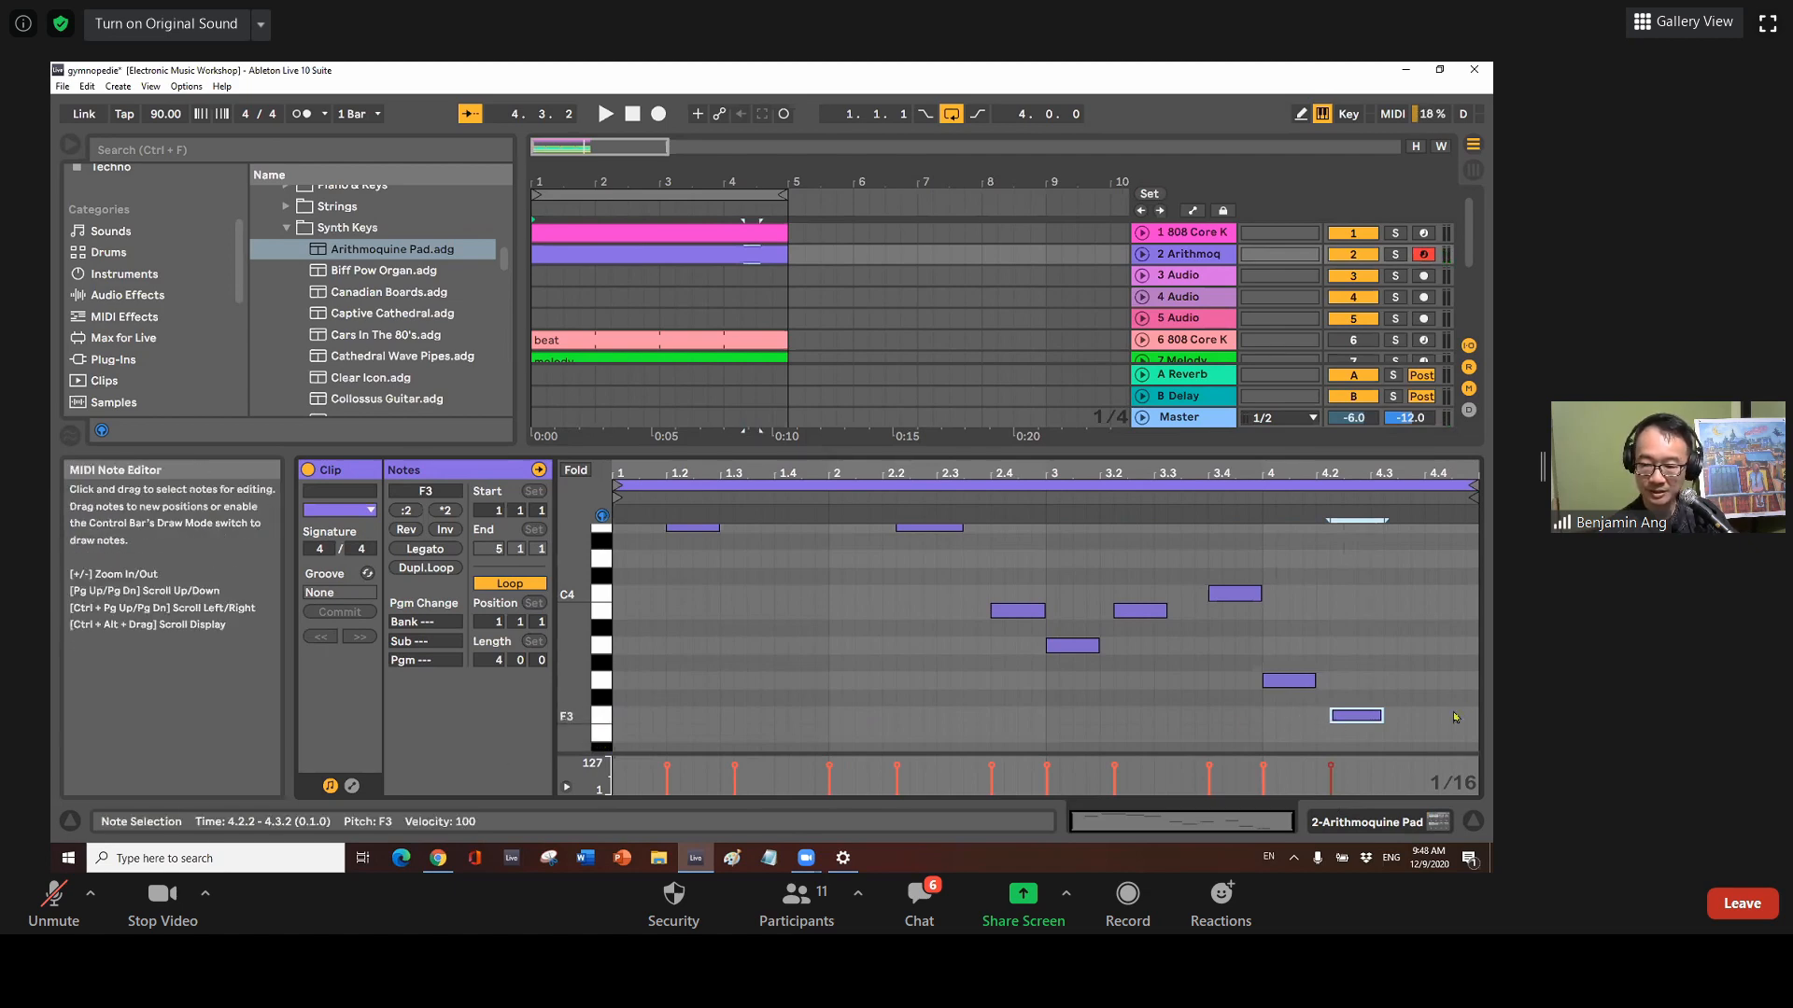
double_click(1432, 734)
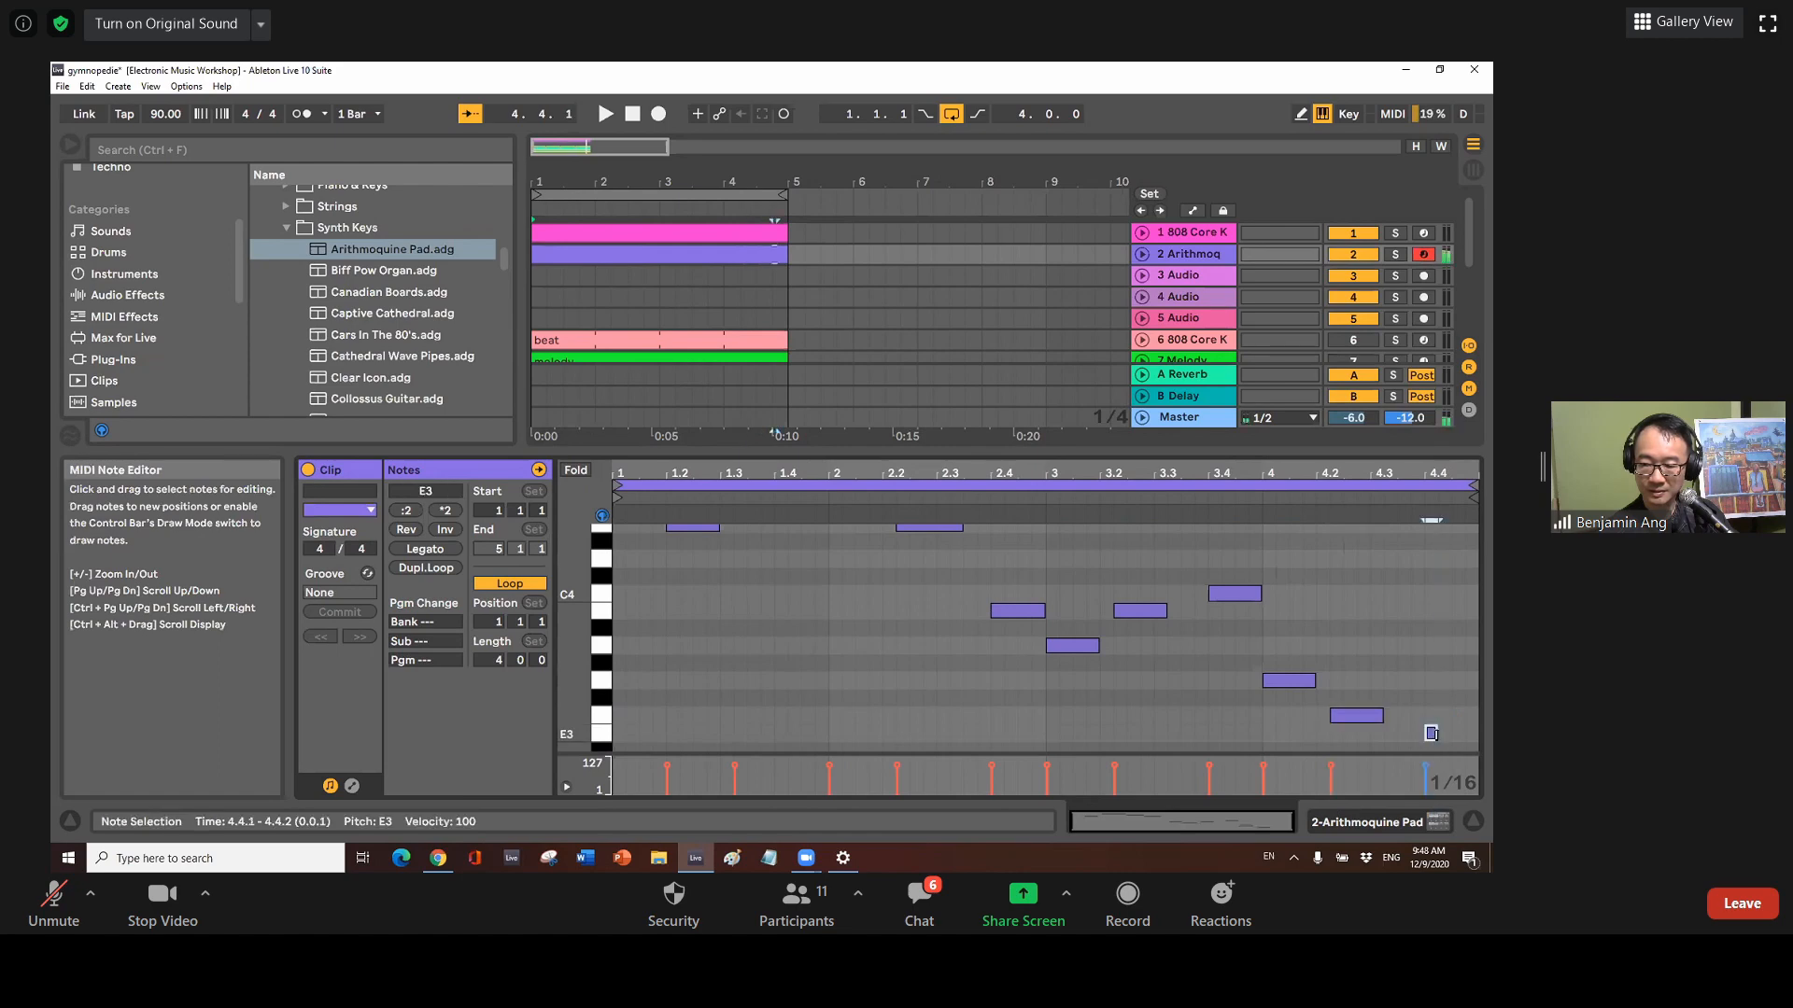
drag(1436, 734, 1476, 734)
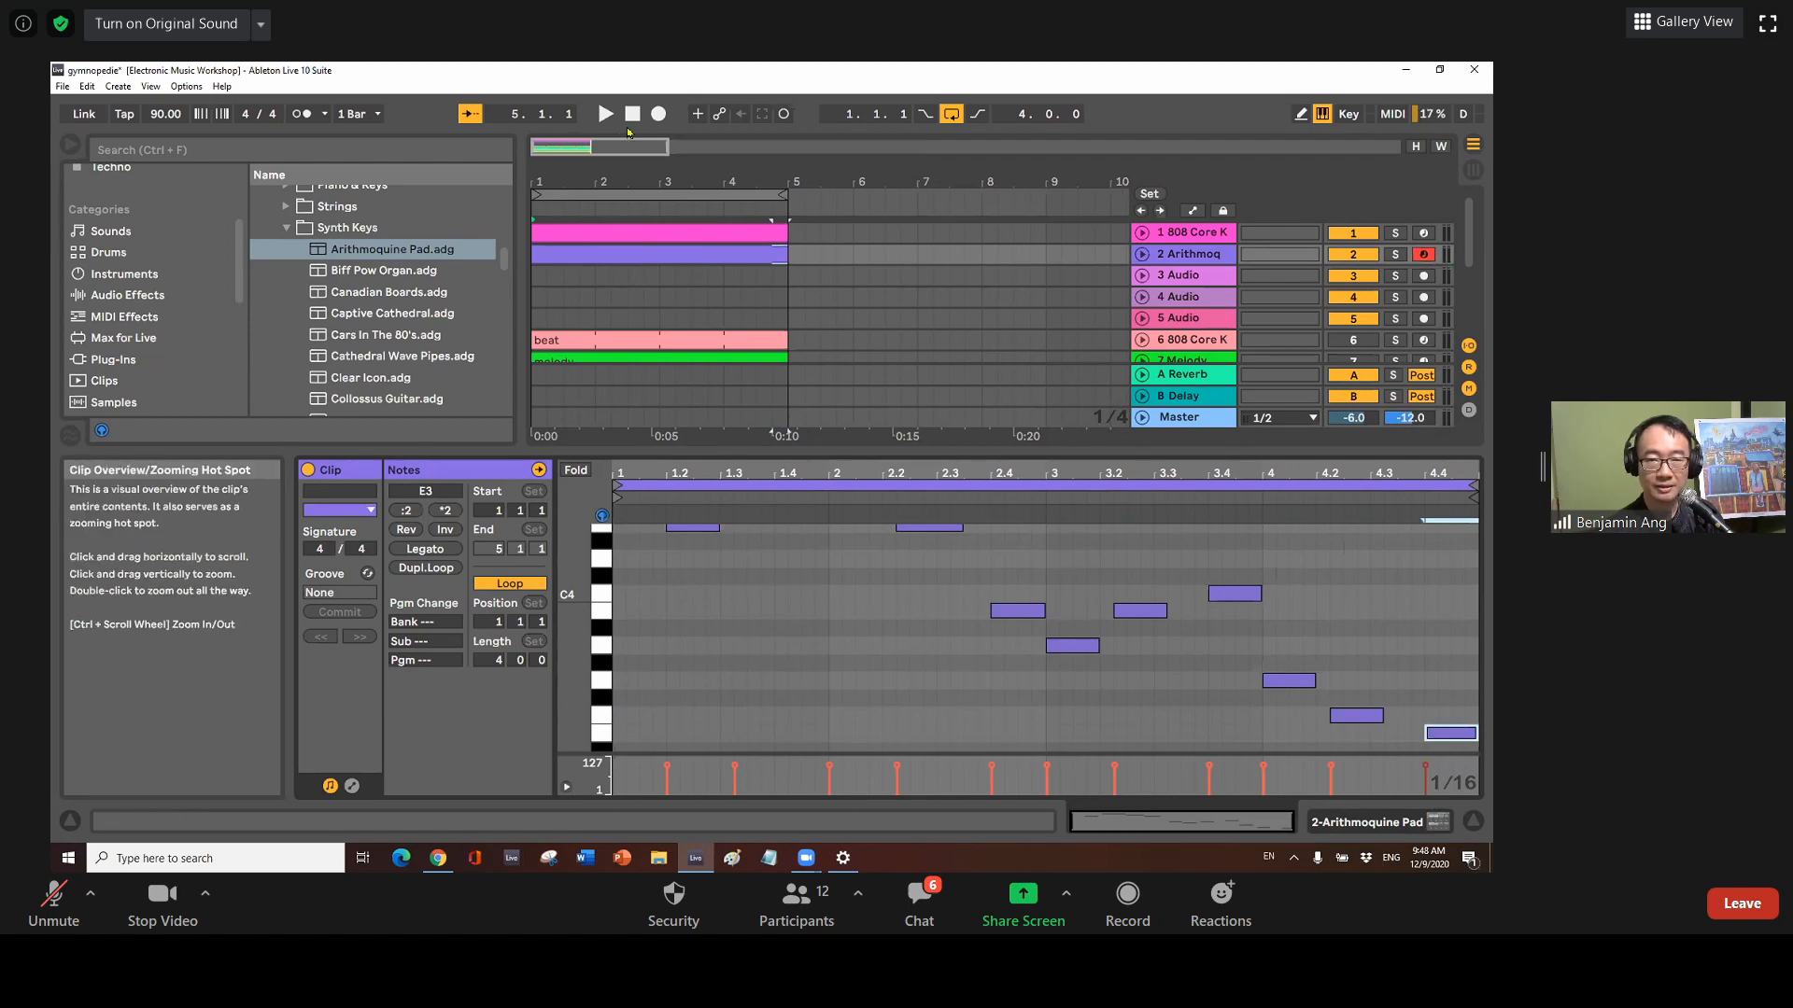
Return to 1.1.1, play back the drum beat with the new pad melody, and stop it
click(631, 115)
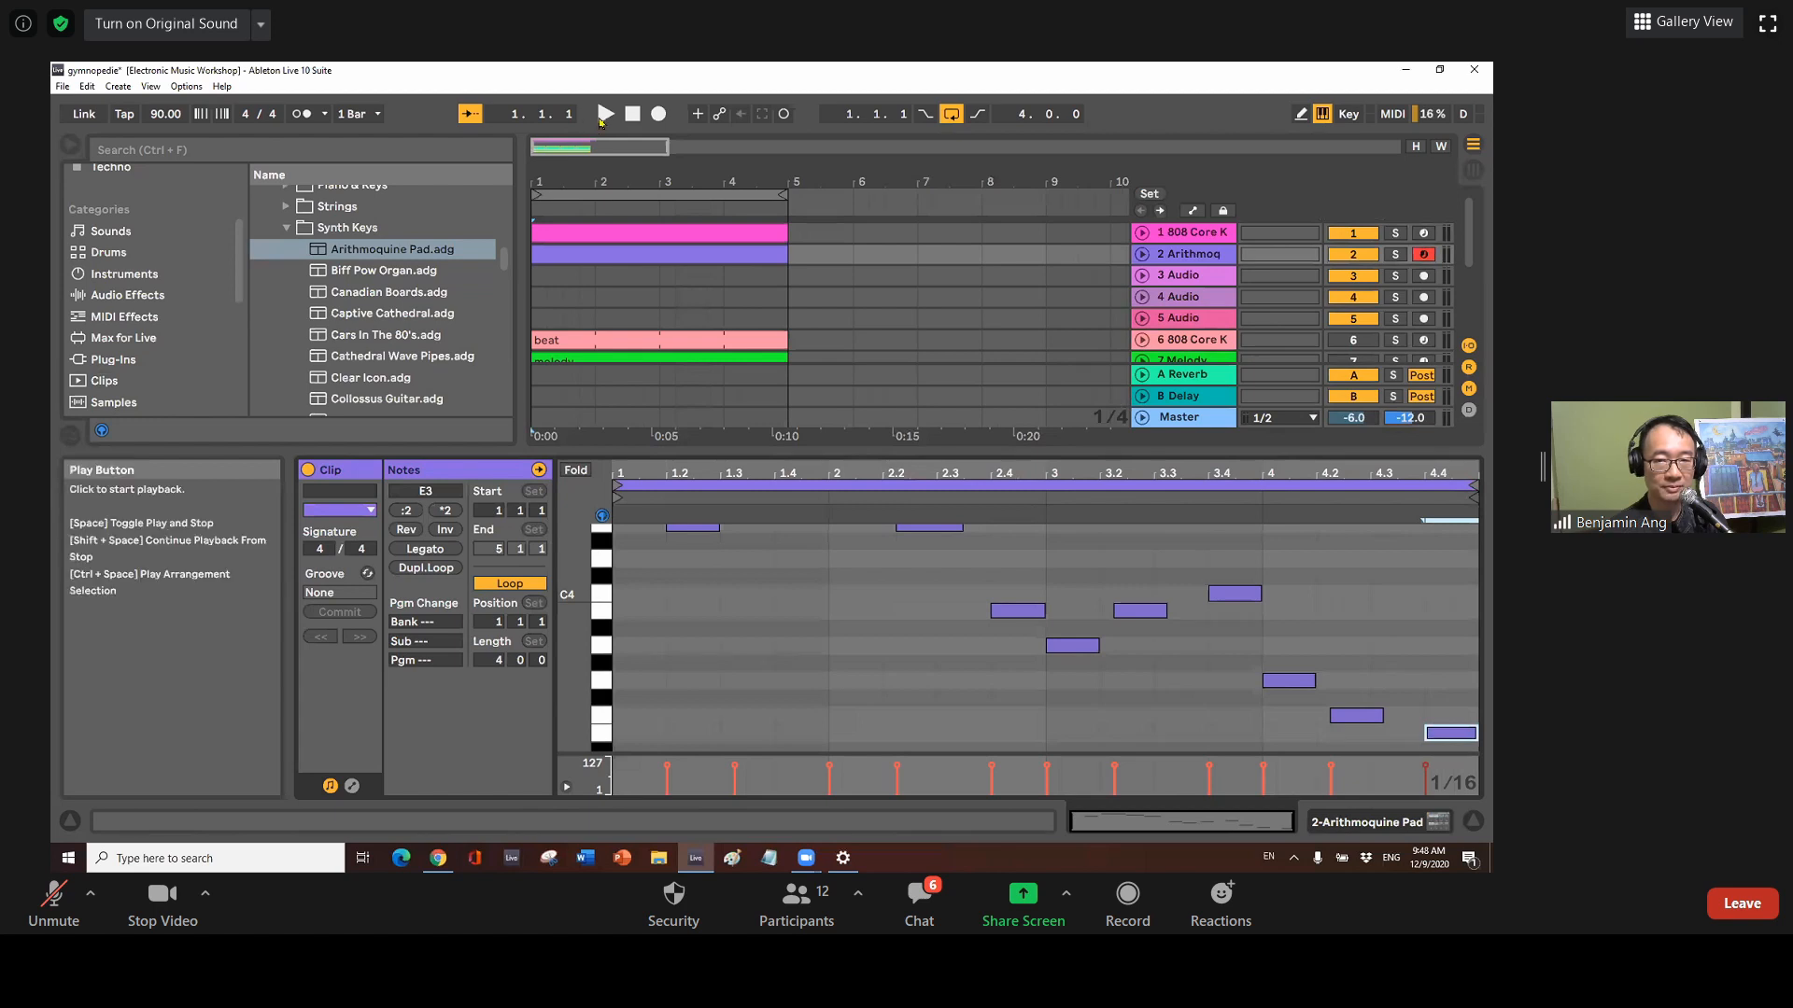
click(605, 115)
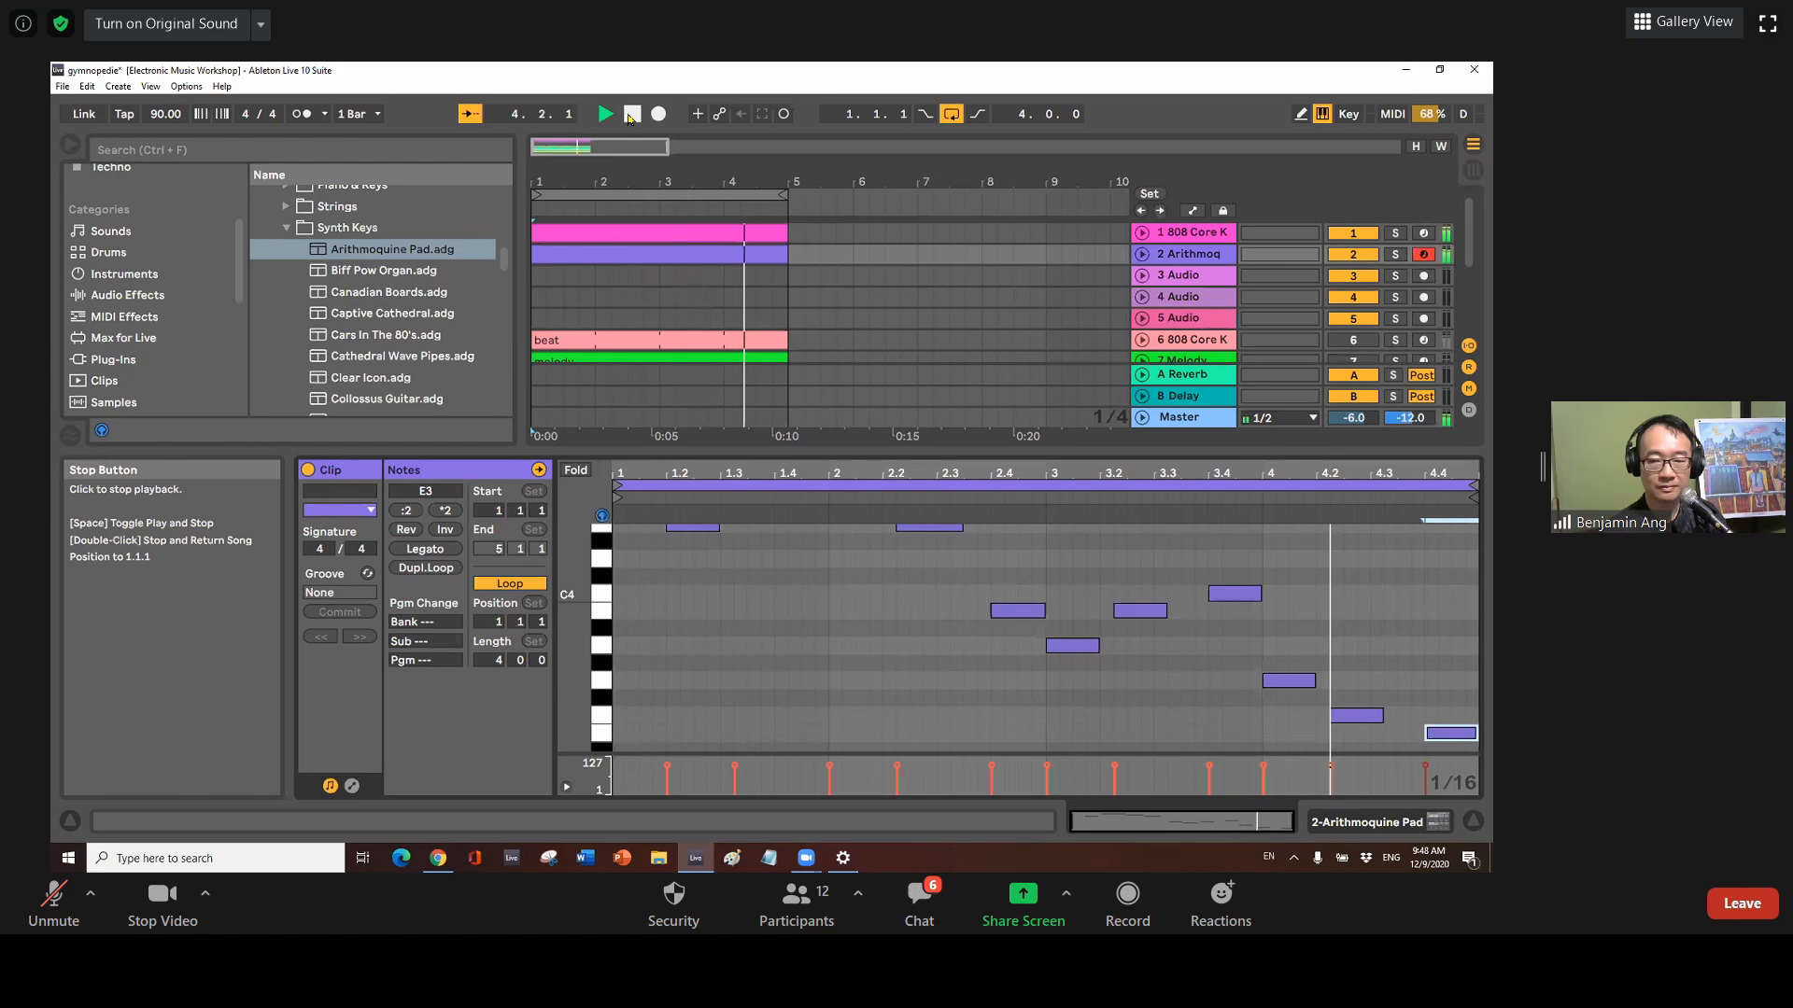
click(632, 115)
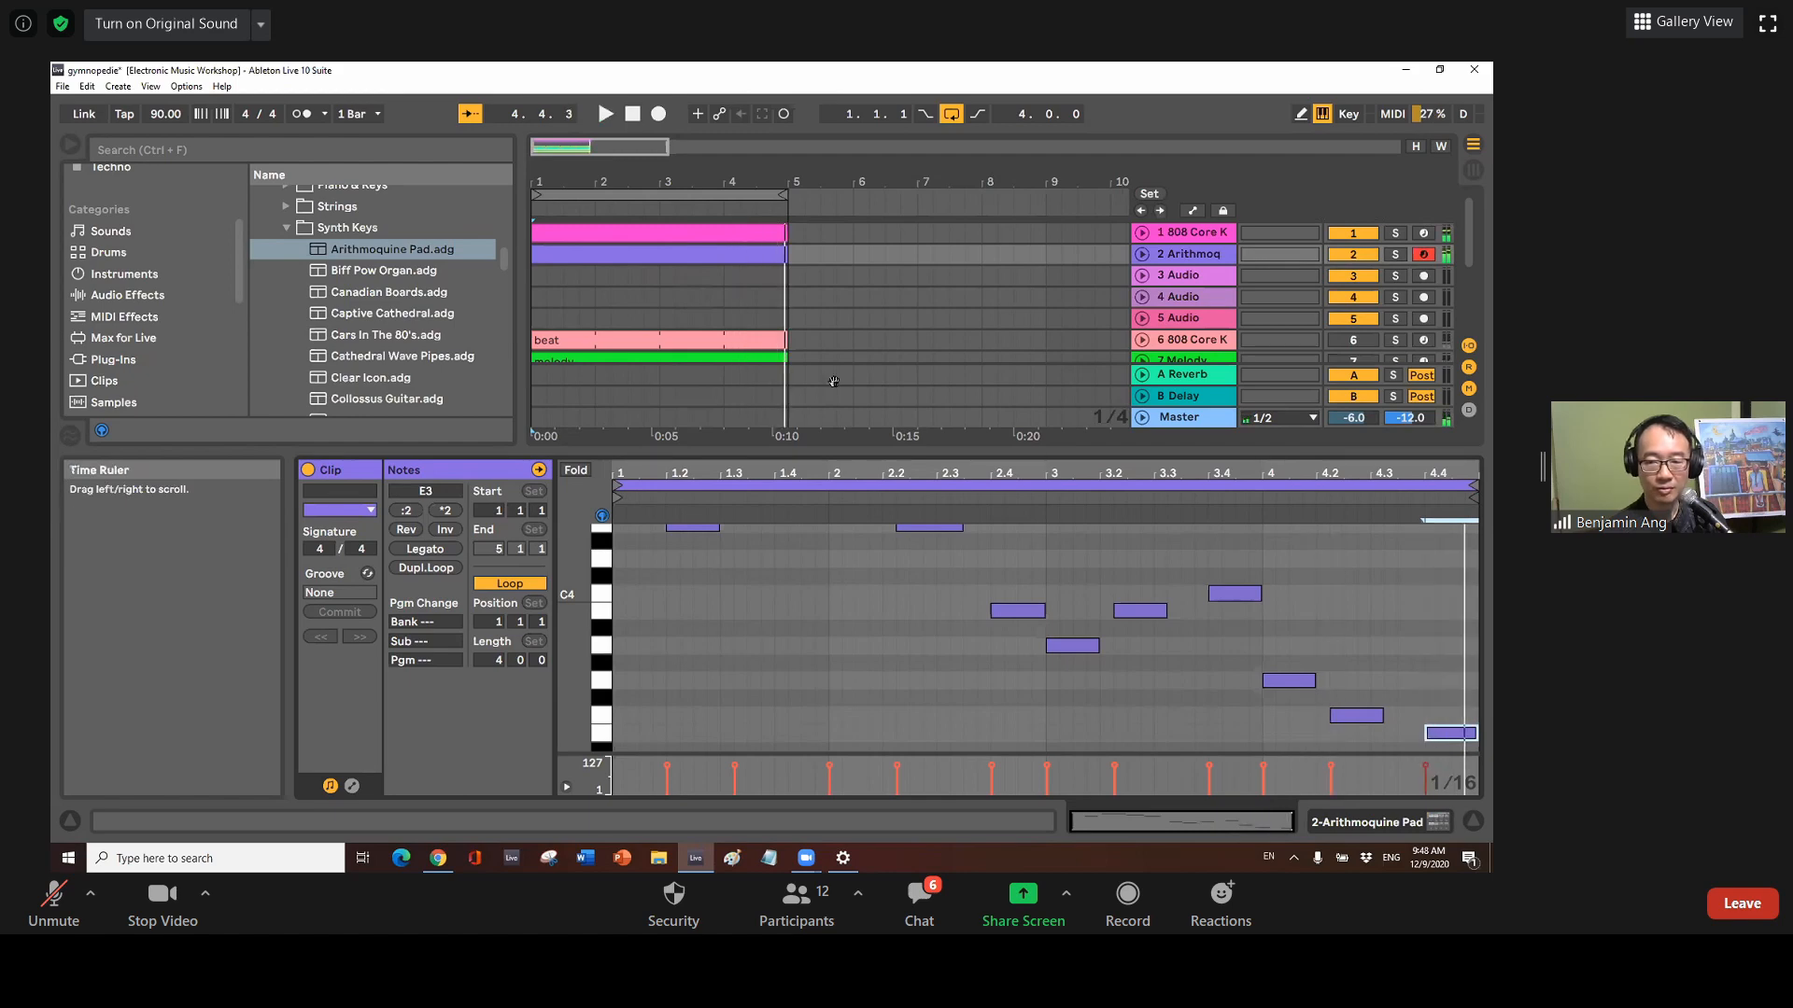
Play the four-bar arrangement once more from the start, checking the melody's timing, and stop it
drag(1076, 434, 968, 629)
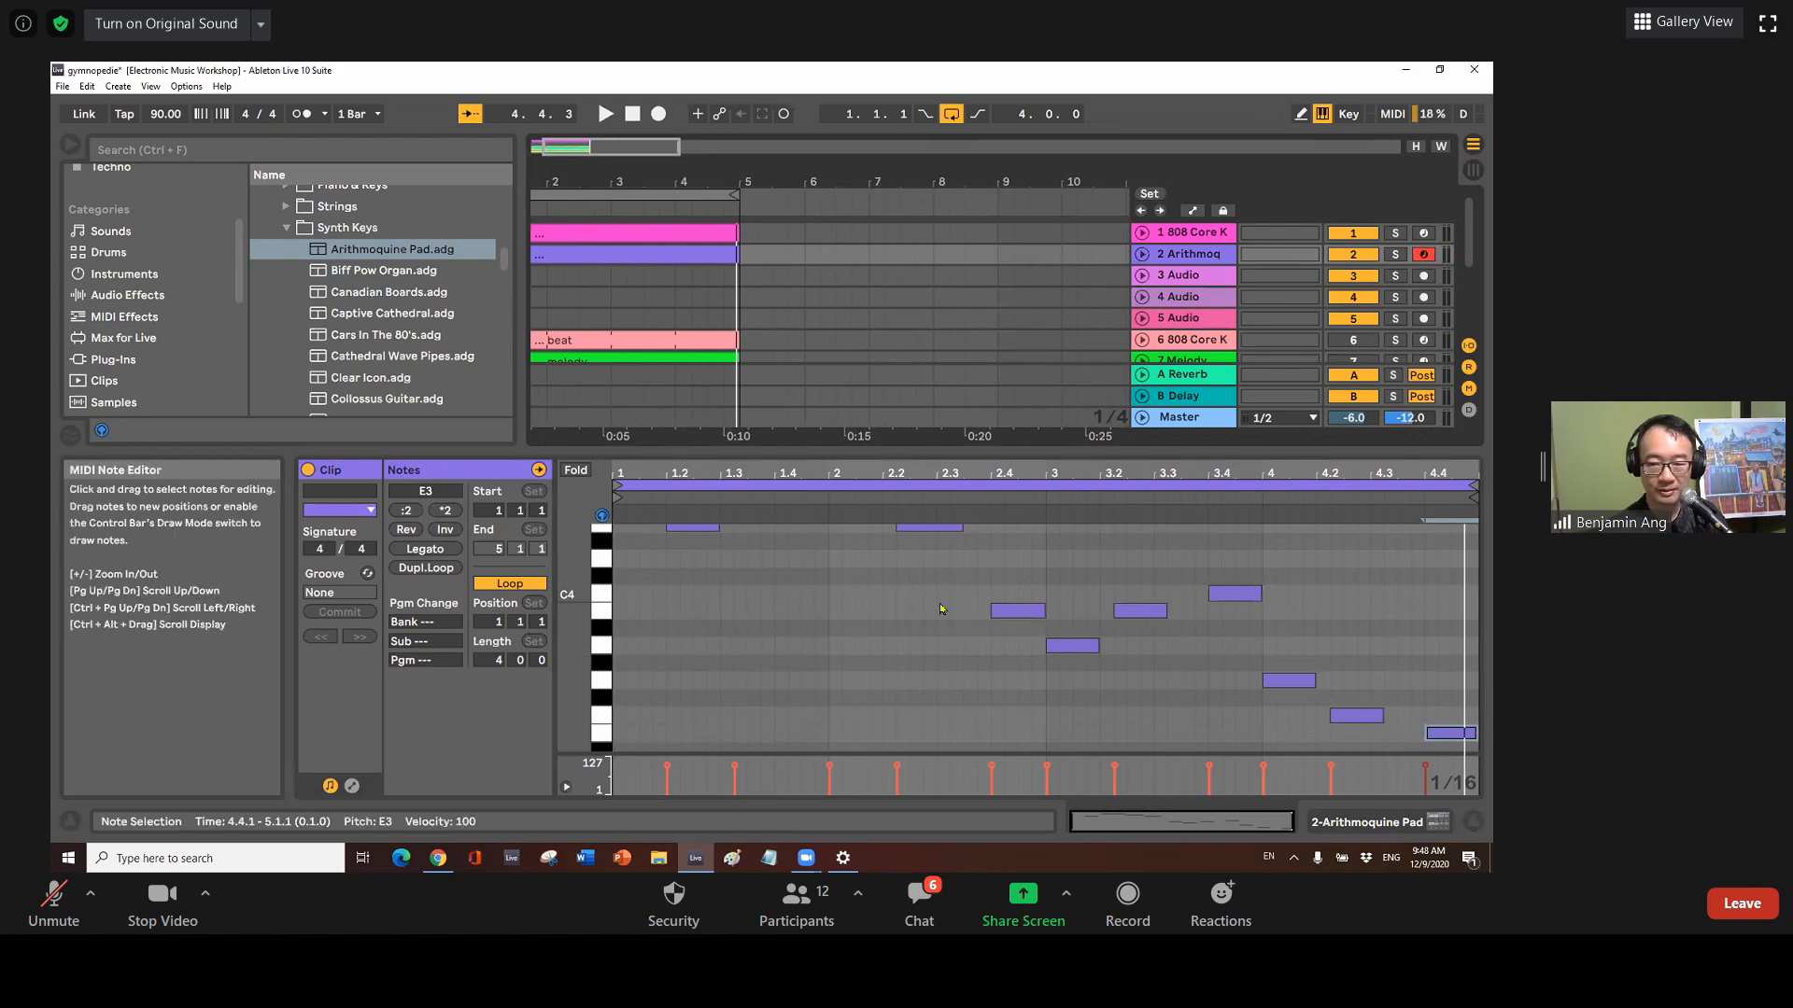
scroll(922, 575, up, 2)
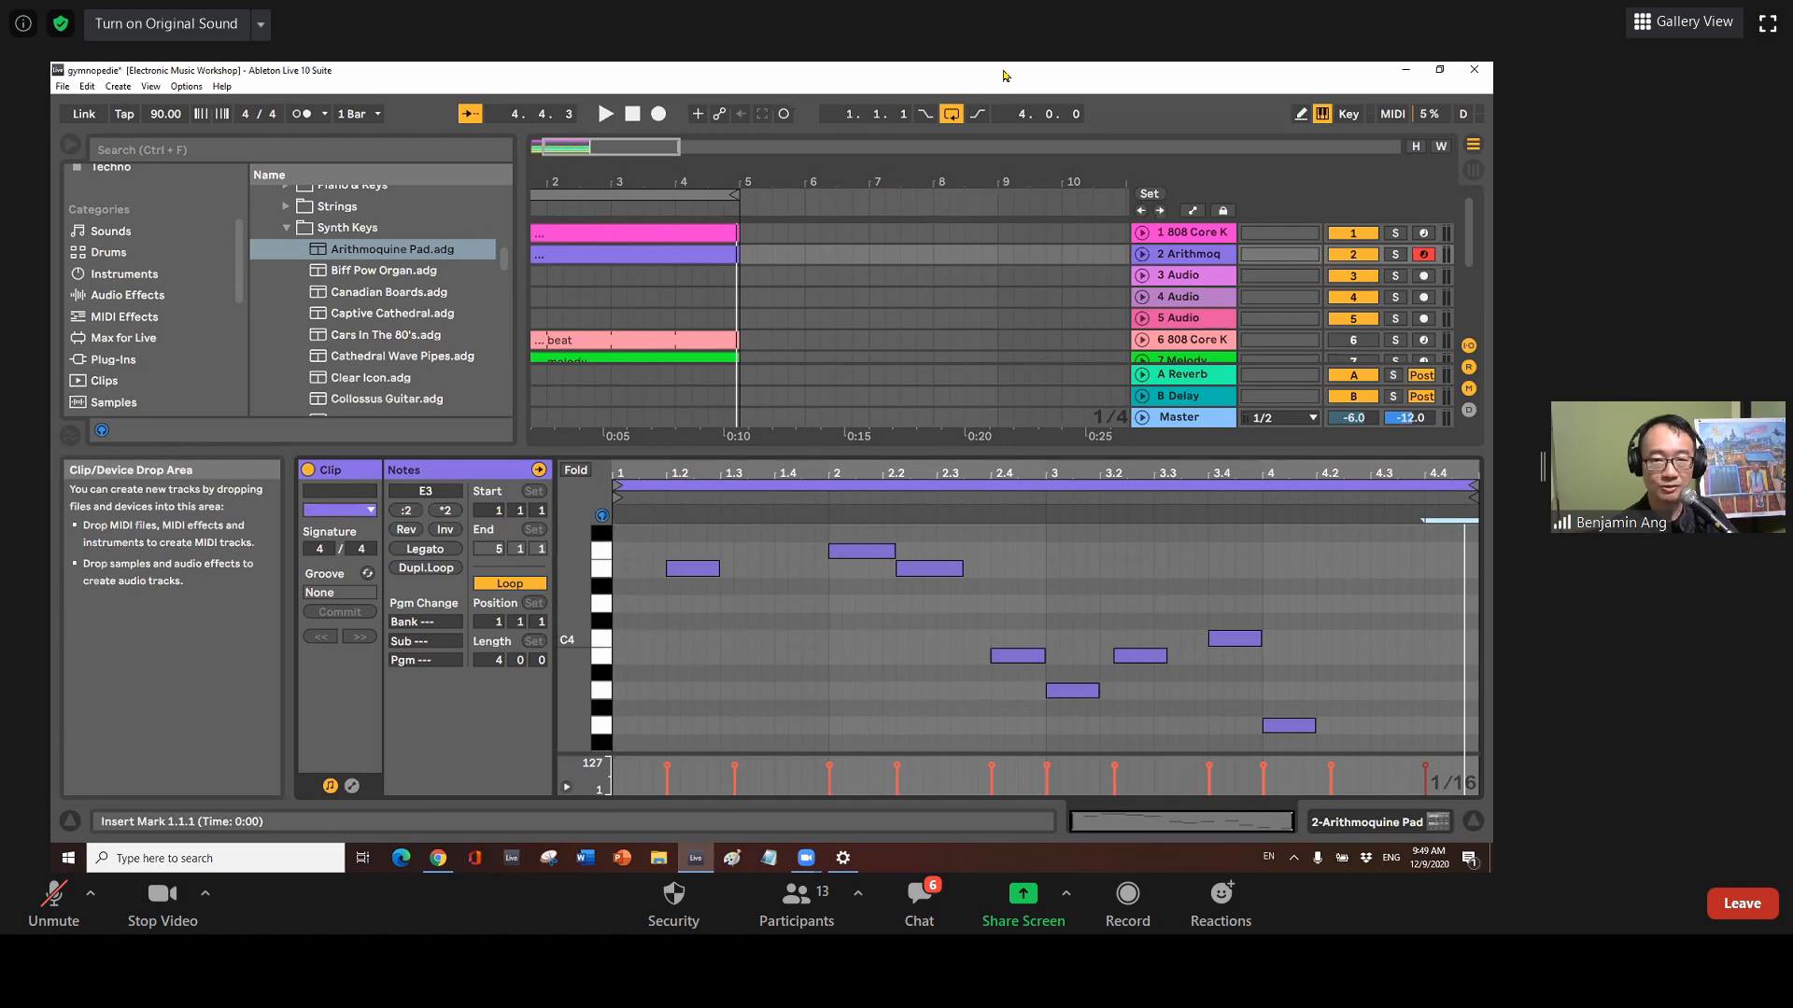
click(605, 115)
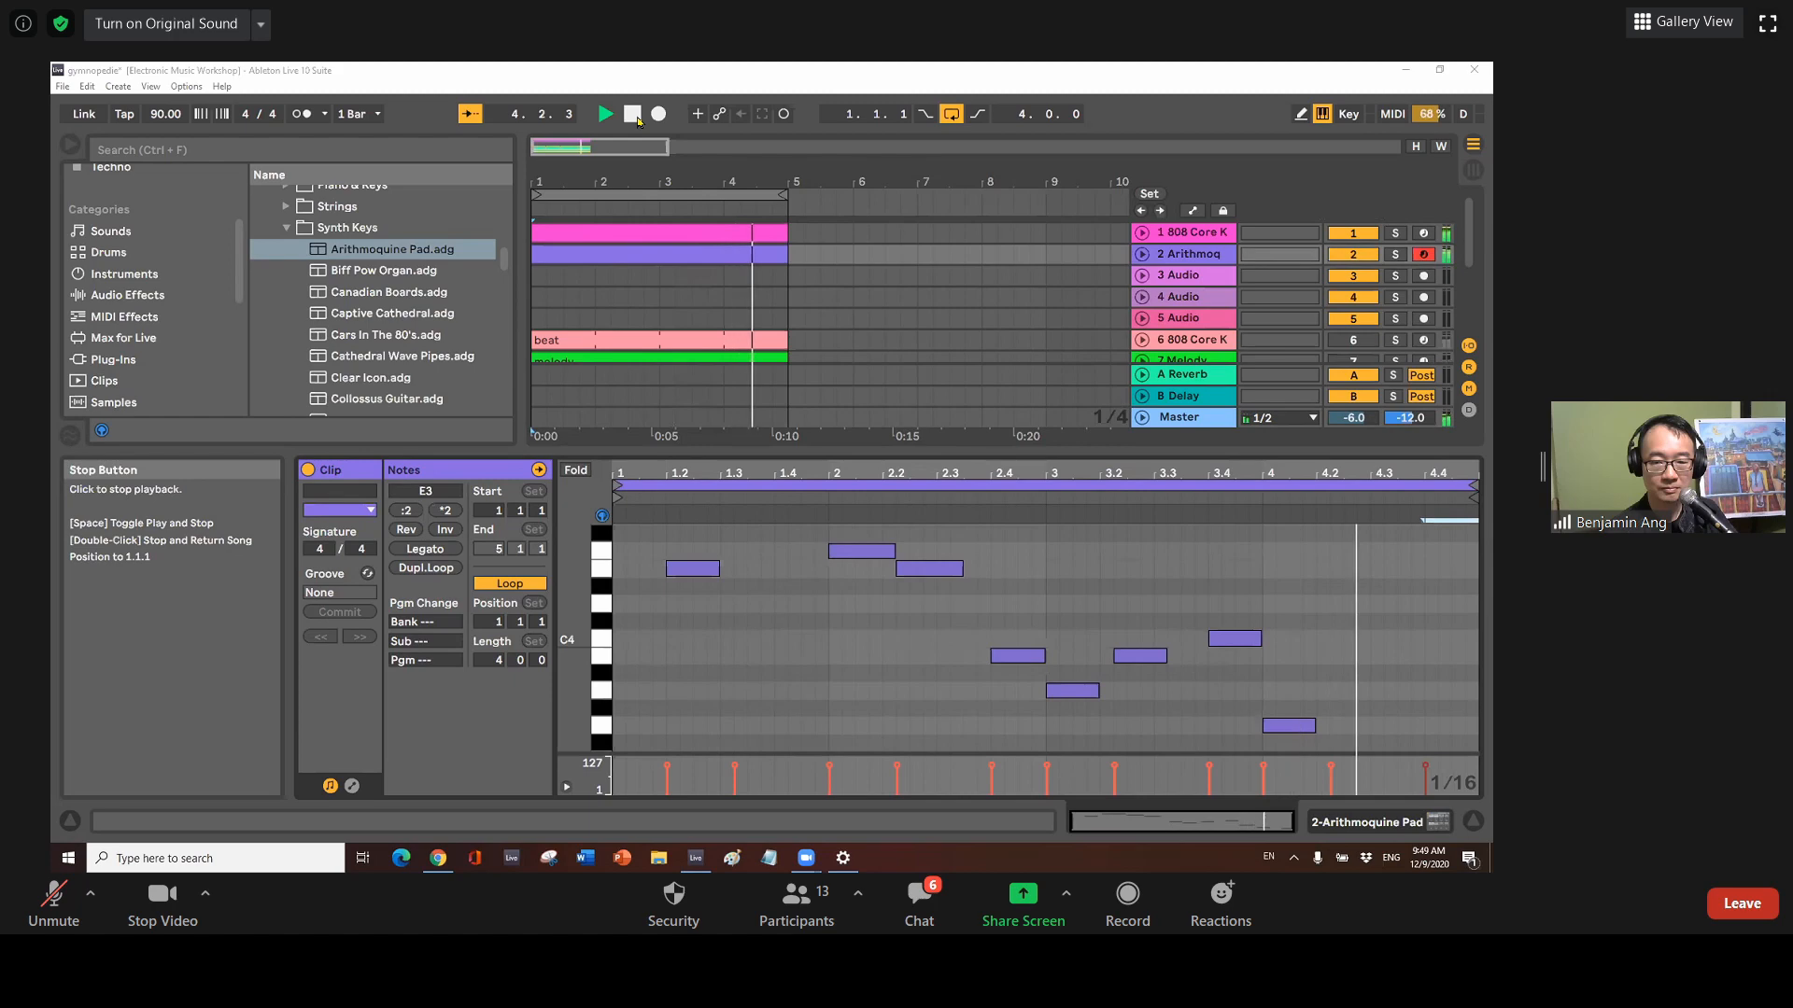
click(632, 114)
Move the B3 note in bar 3 to start at 3.2.3 and the G4 note to start at 1.3.3
click(1152, 657)
drag(1154, 658, 1167, 659)
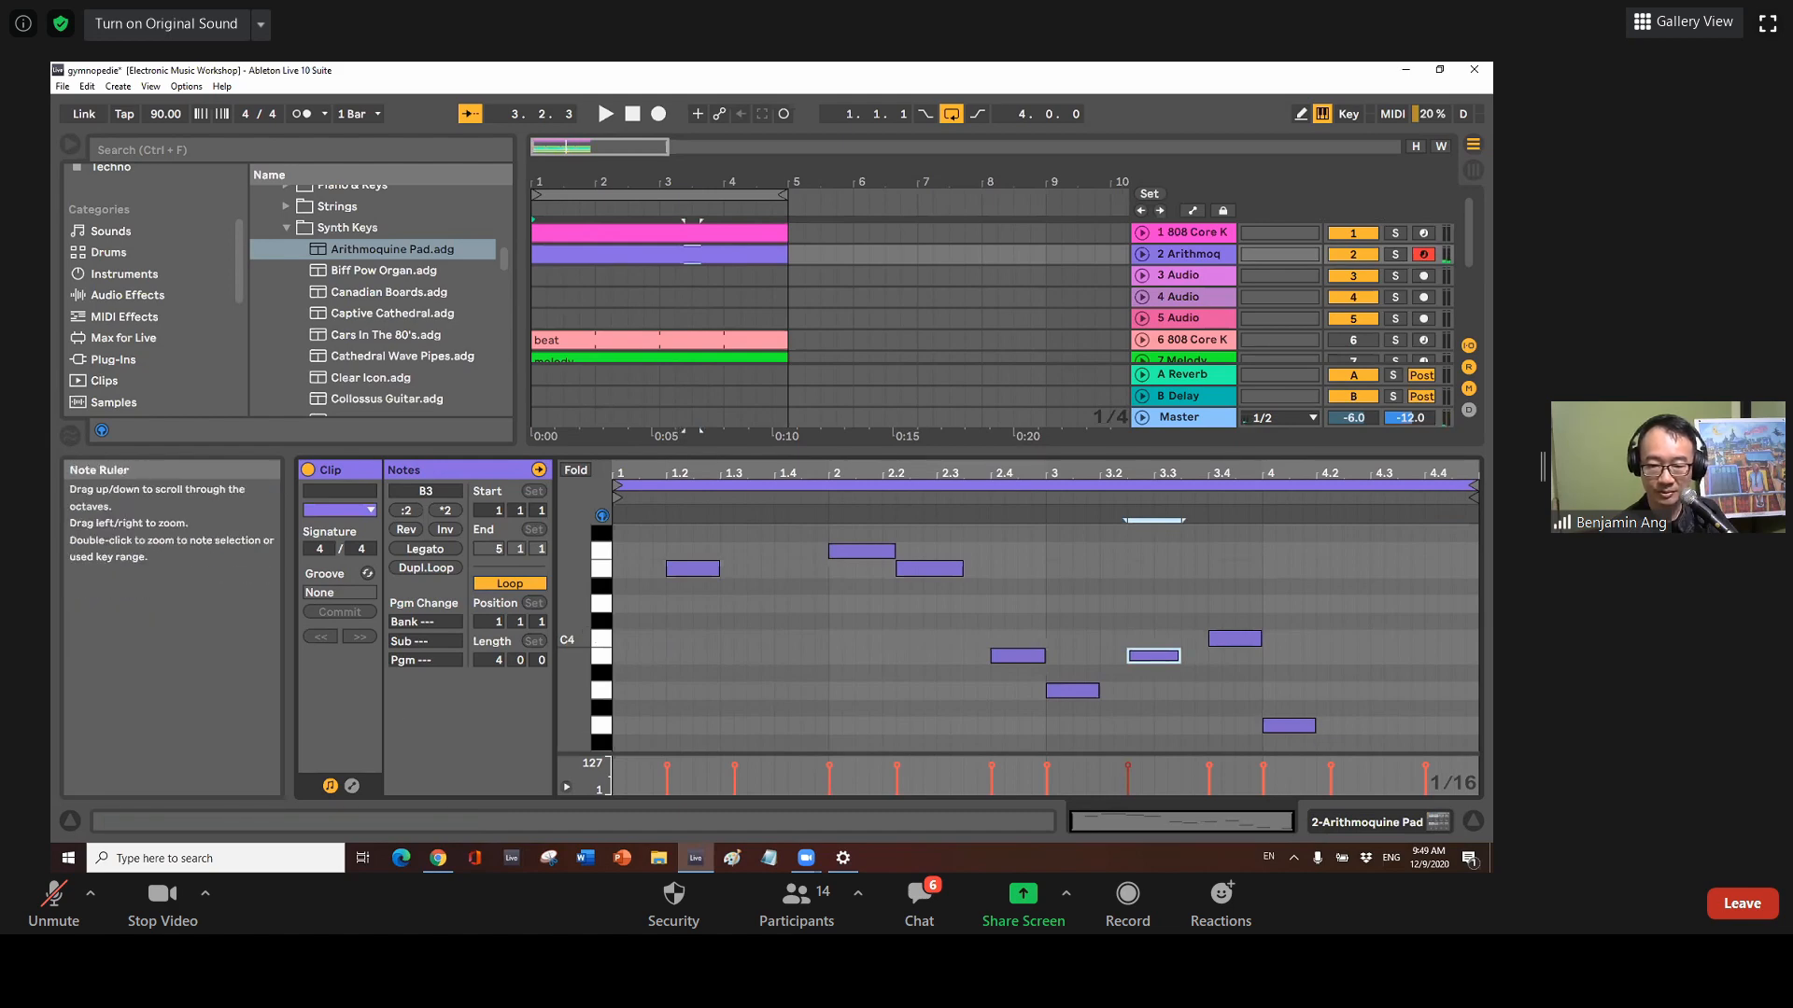
drag(579, 644, 578, 721)
drag(757, 593, 770, 594)
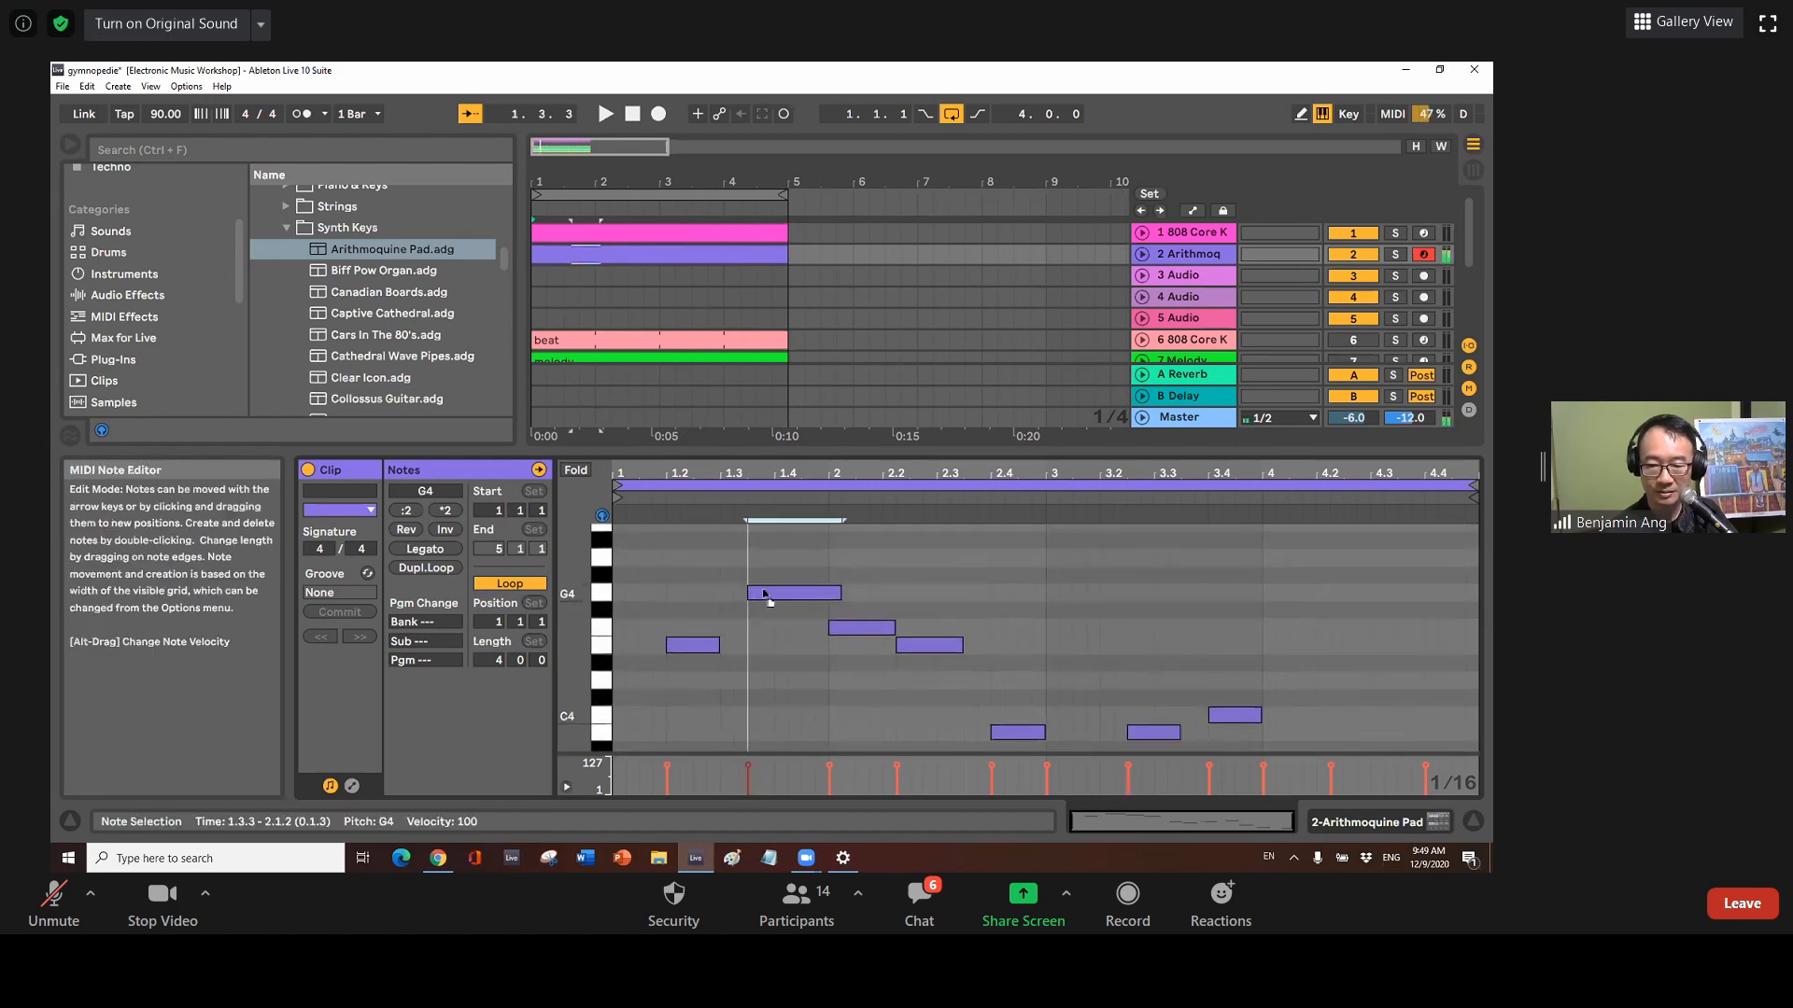
drag(579, 691, 579, 614)
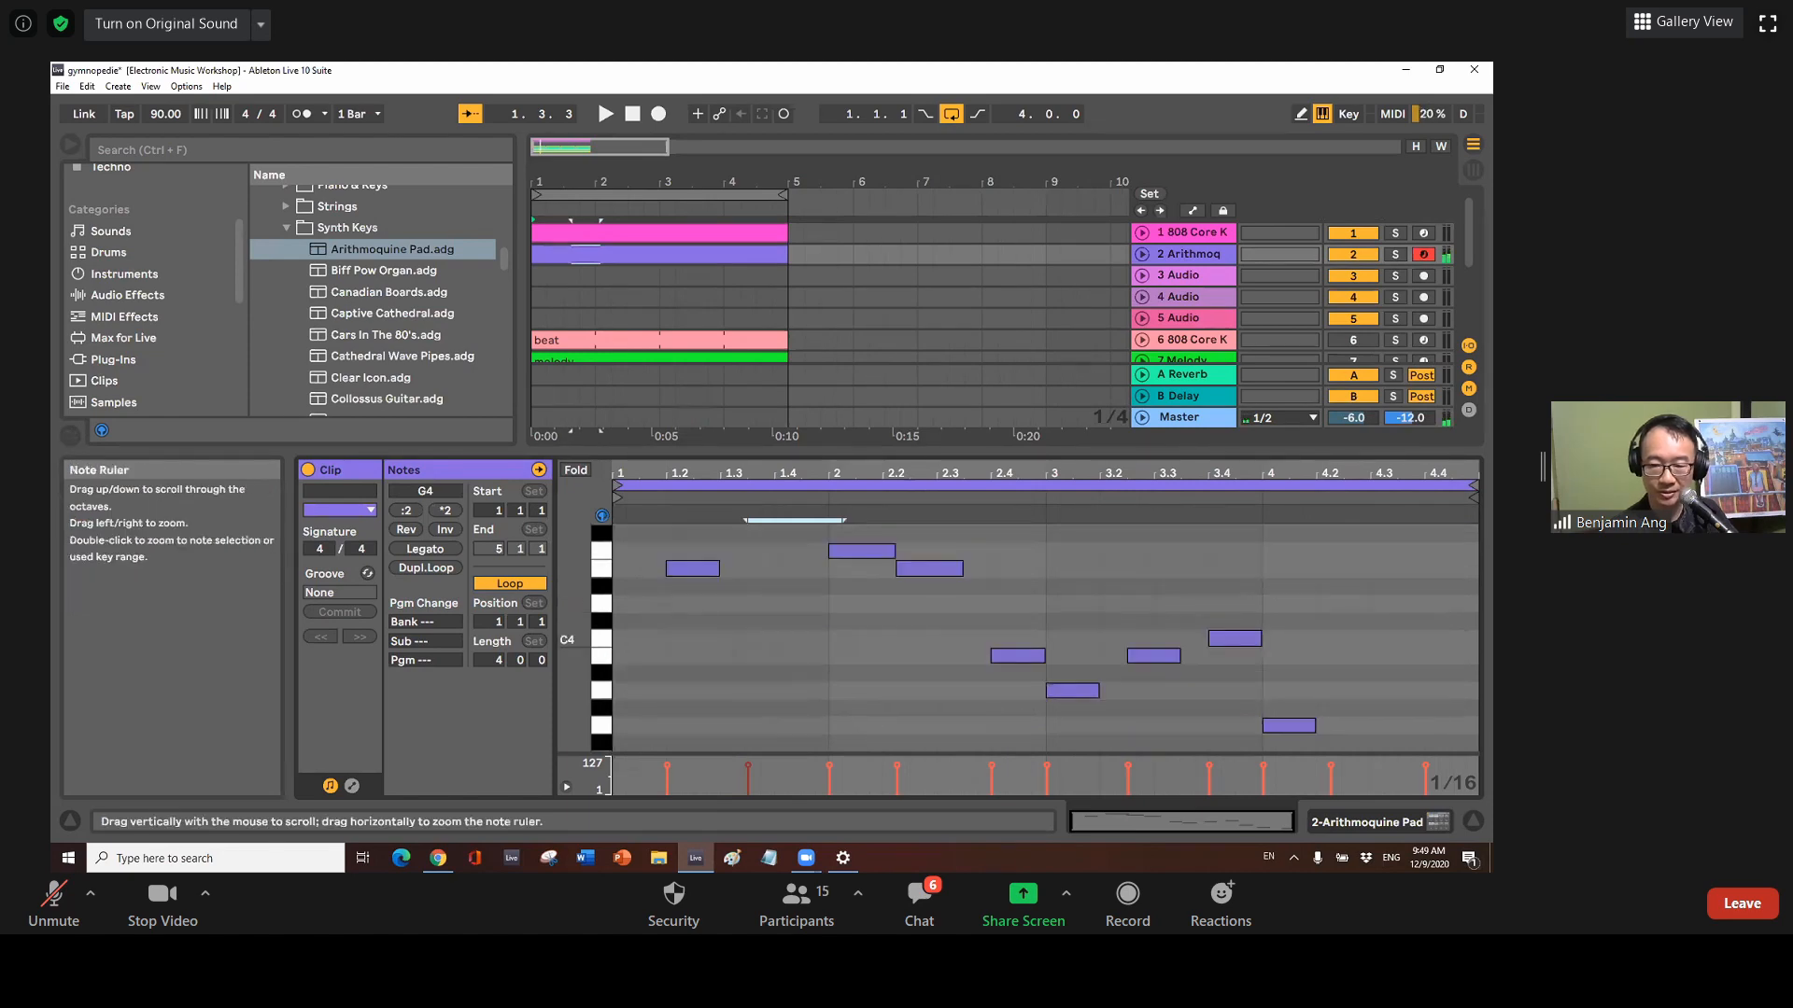
Move the E4 note in bar 2 of the track 2 melody clip to start at 2.2.3
drag(925, 571, 936, 576)
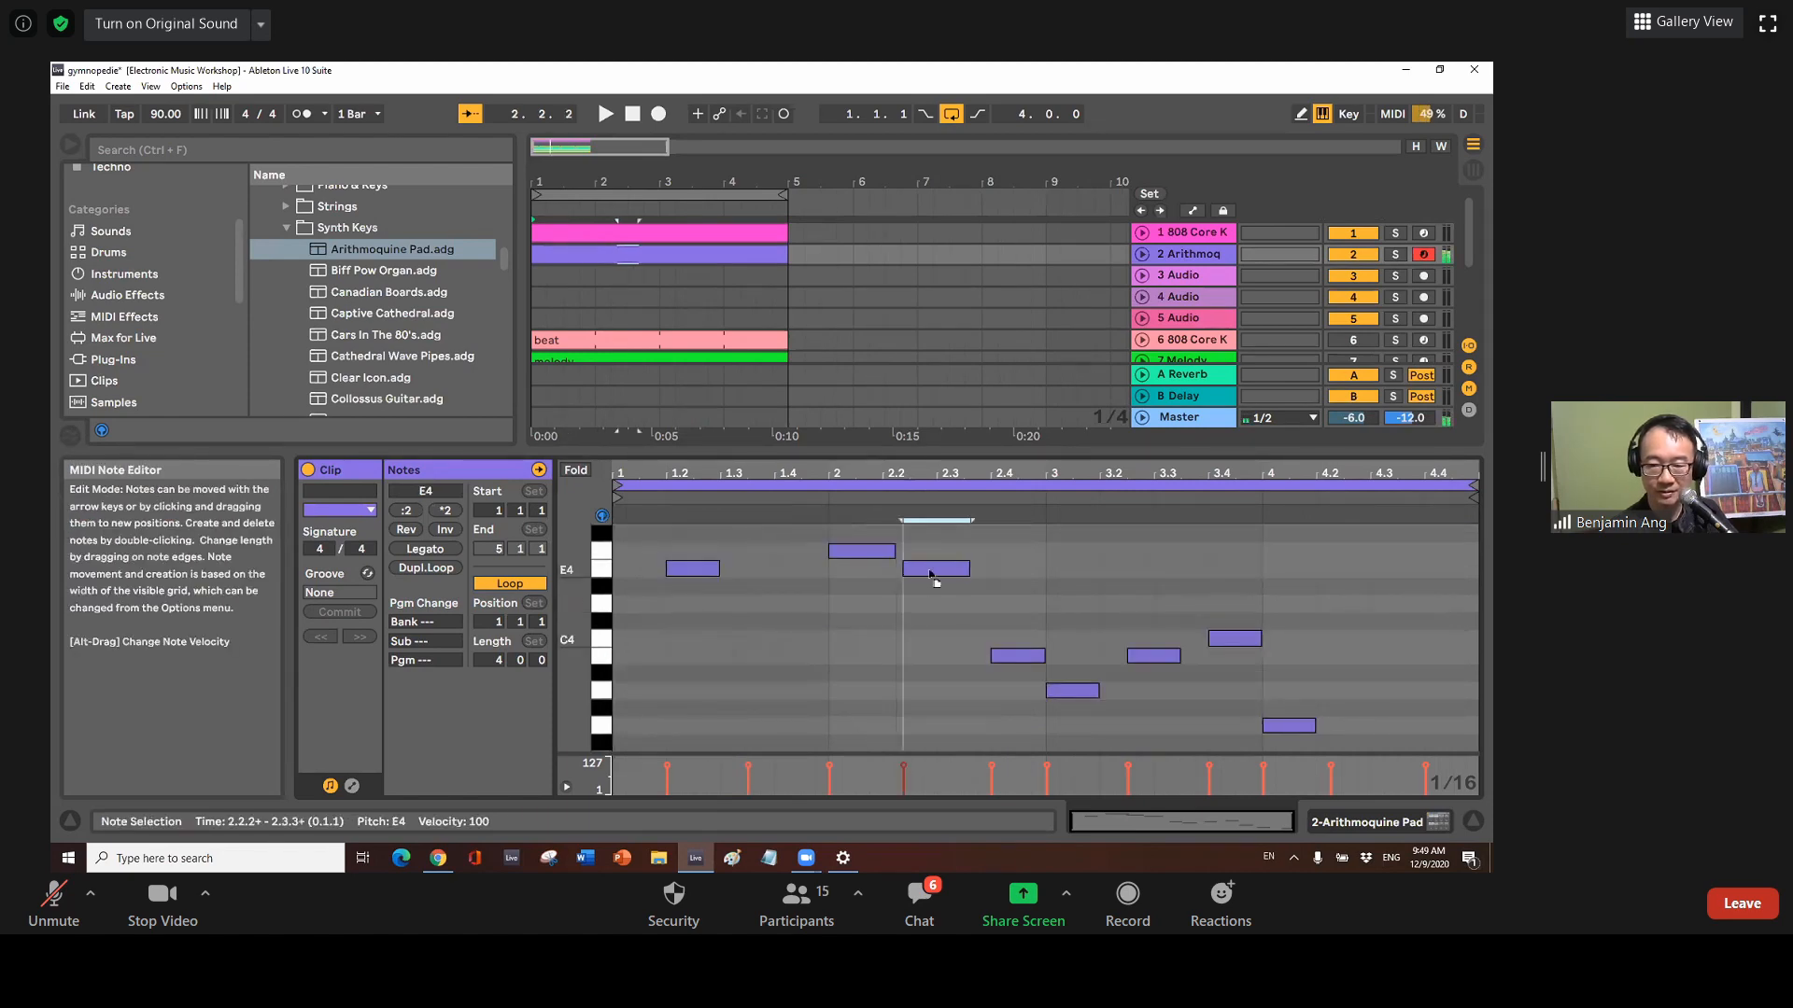
drag(602, 658, 605, 592)
click(682, 696)
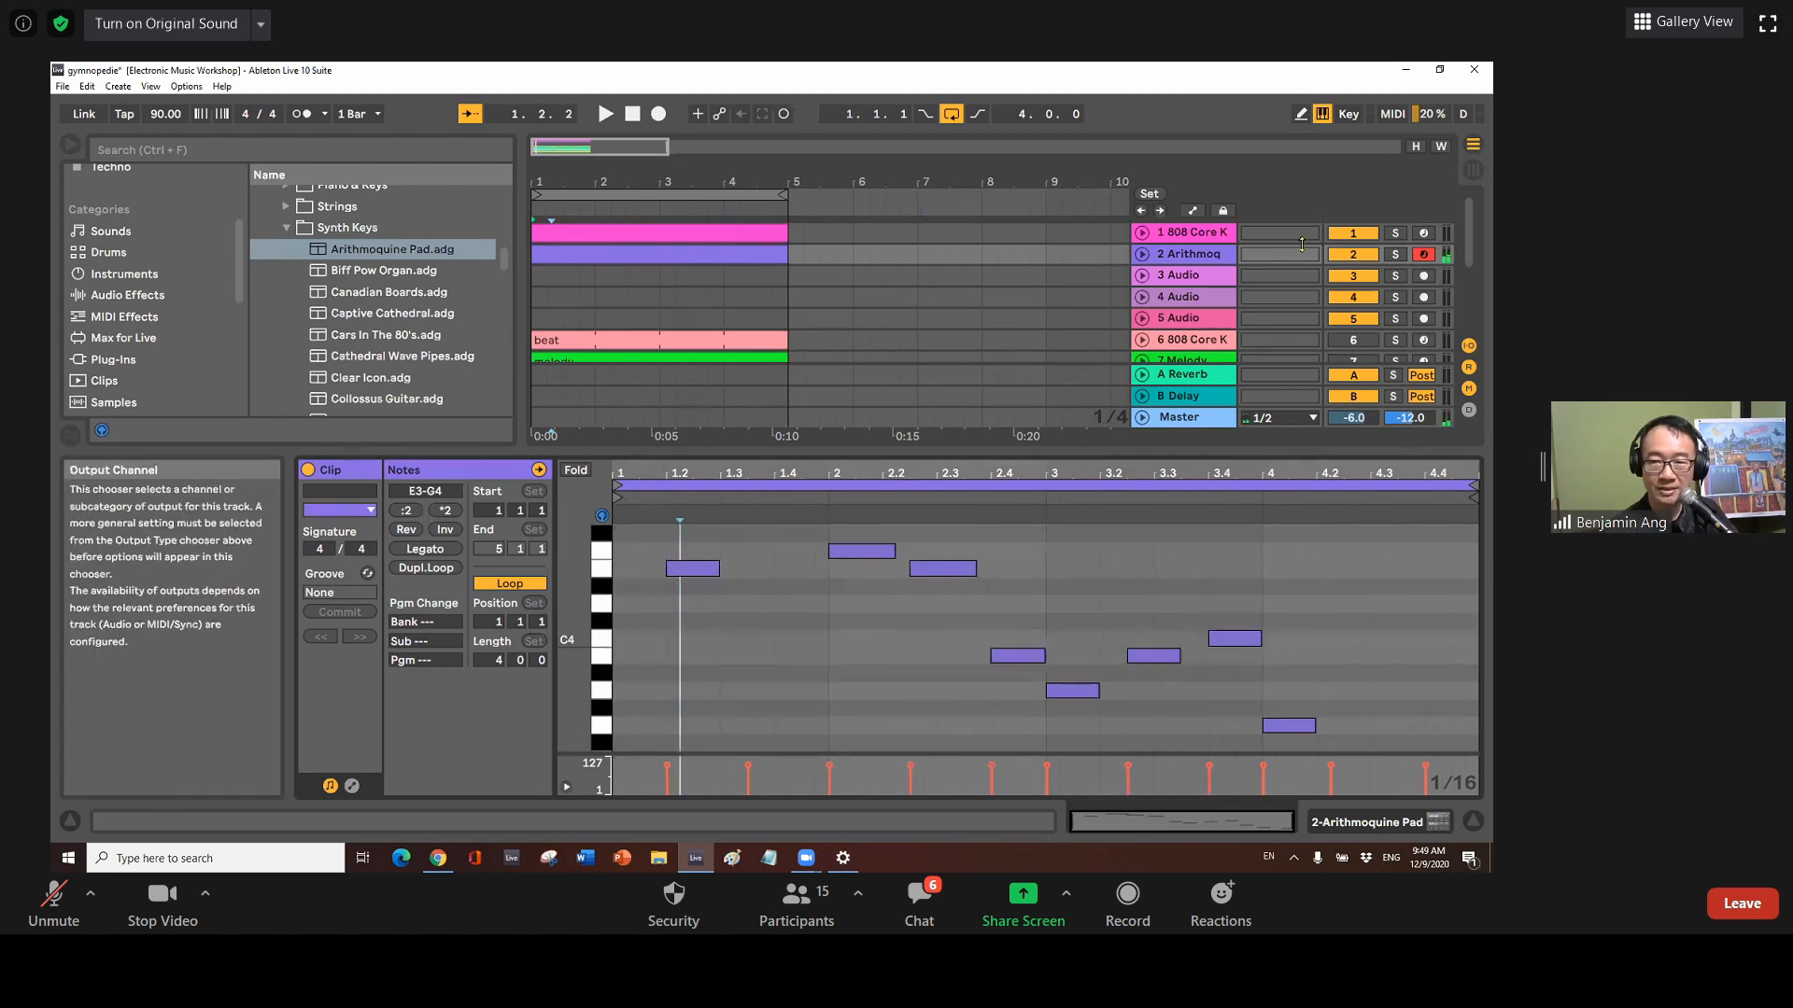
Replace the Arithmoquine Pad on track 2 with the Grand Piano.adg preset from the Piano & Keys sounds
double_click(1217, 250)
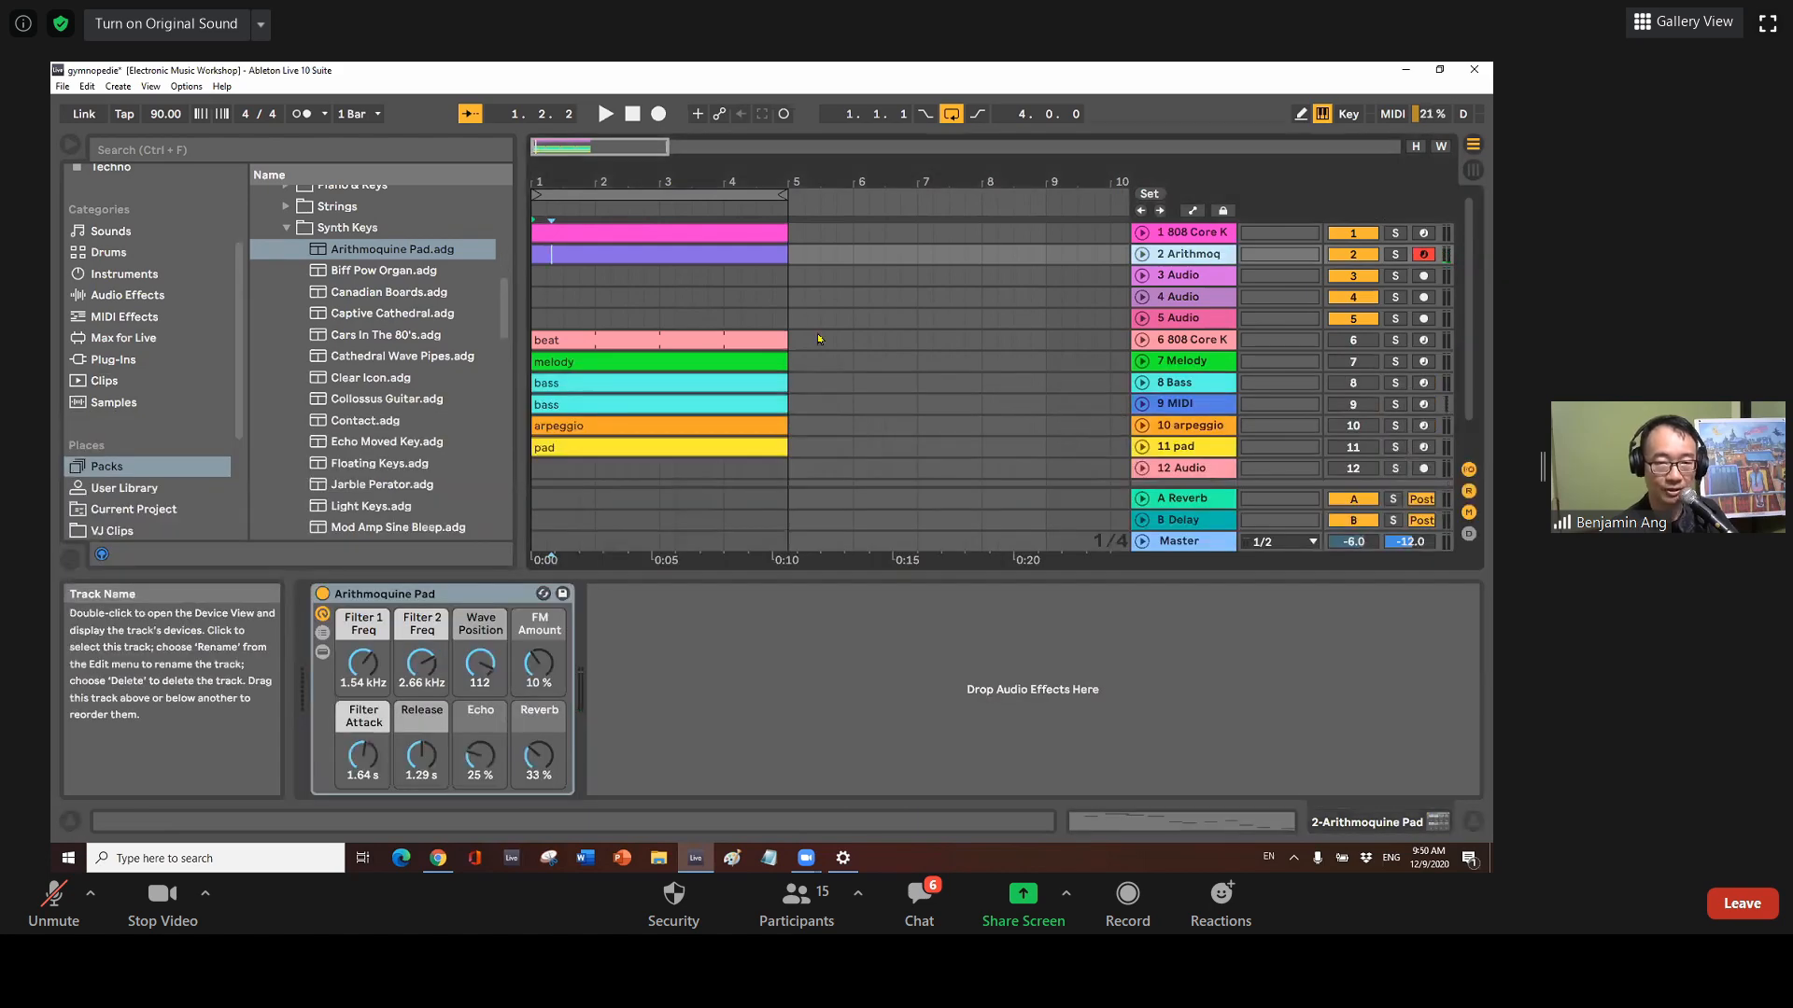
click(286, 228)
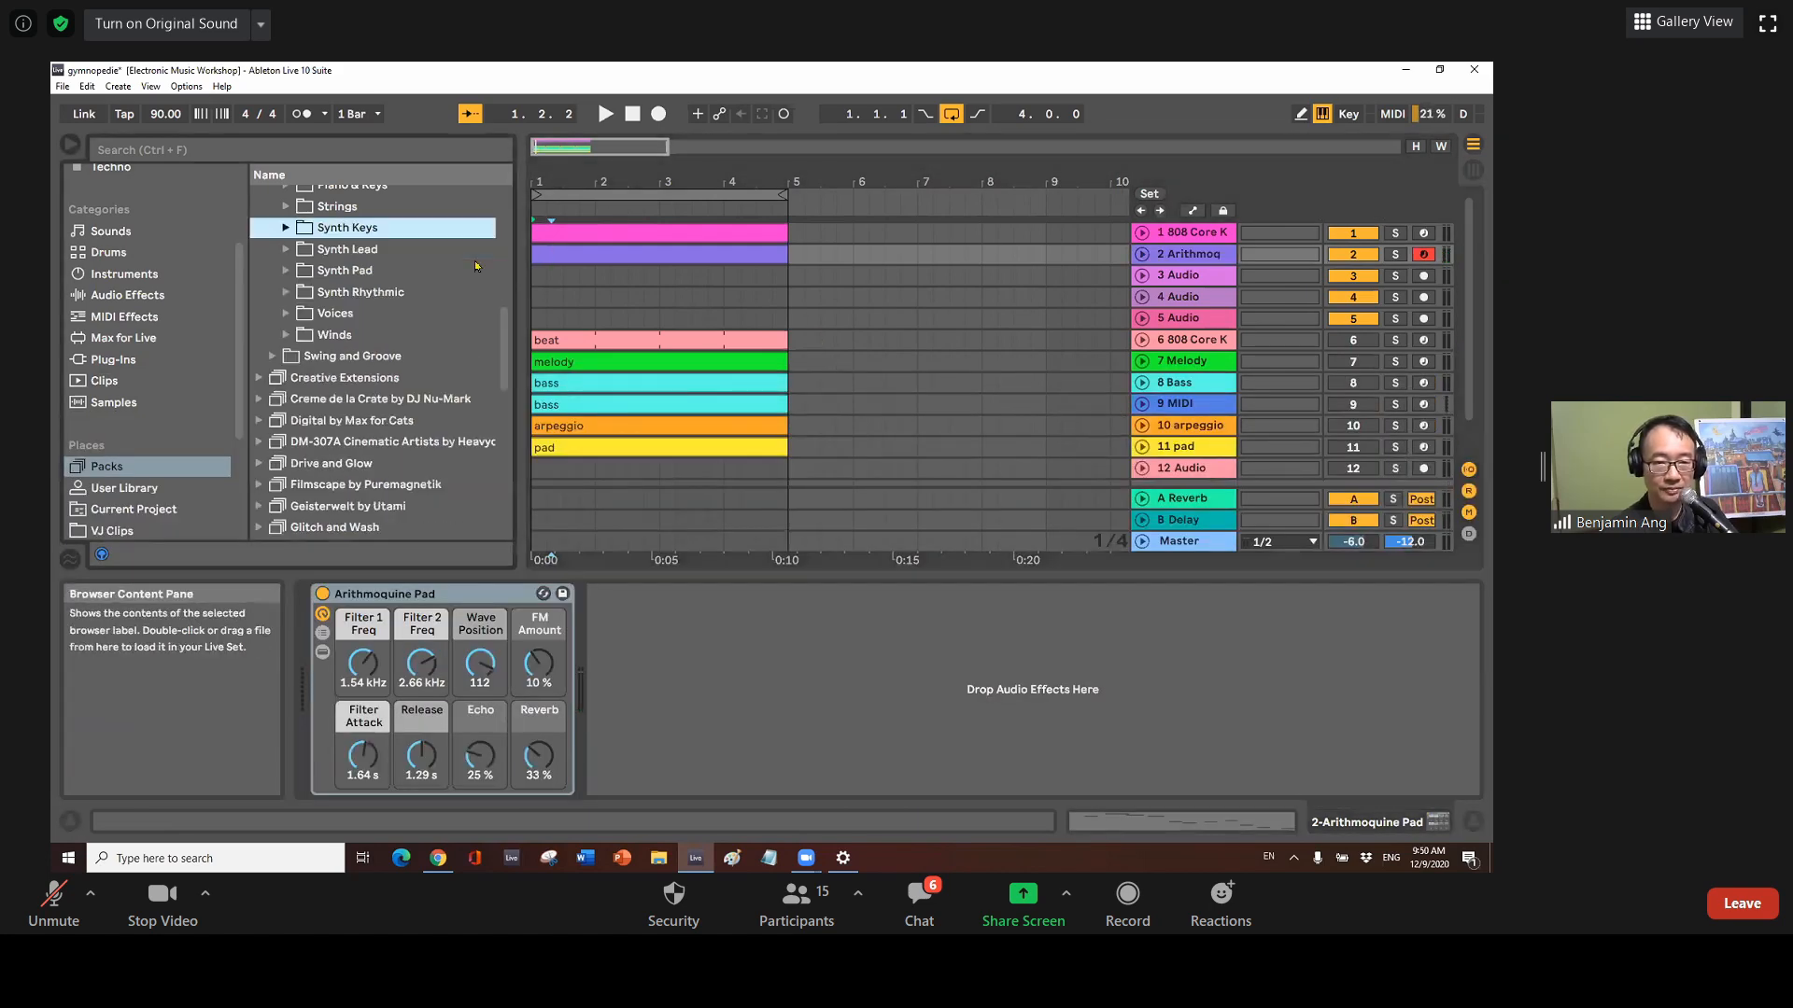
scroll(495, 287, up, 3)
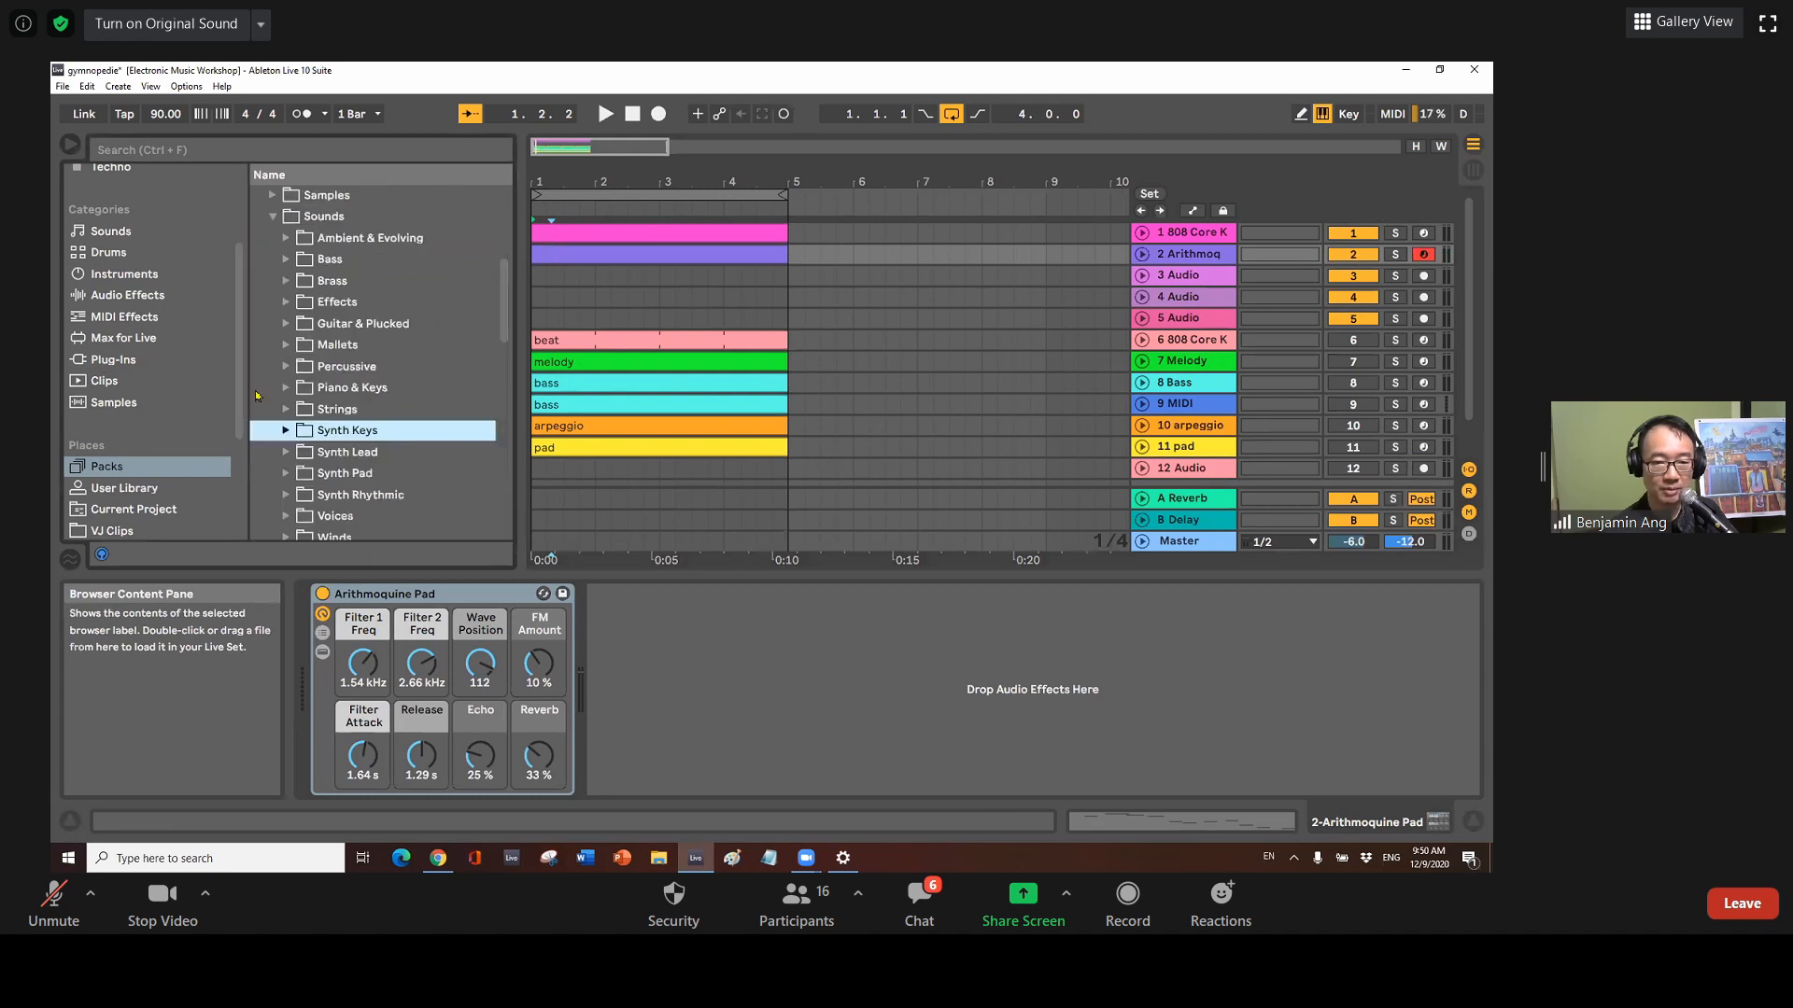
click(287, 388)
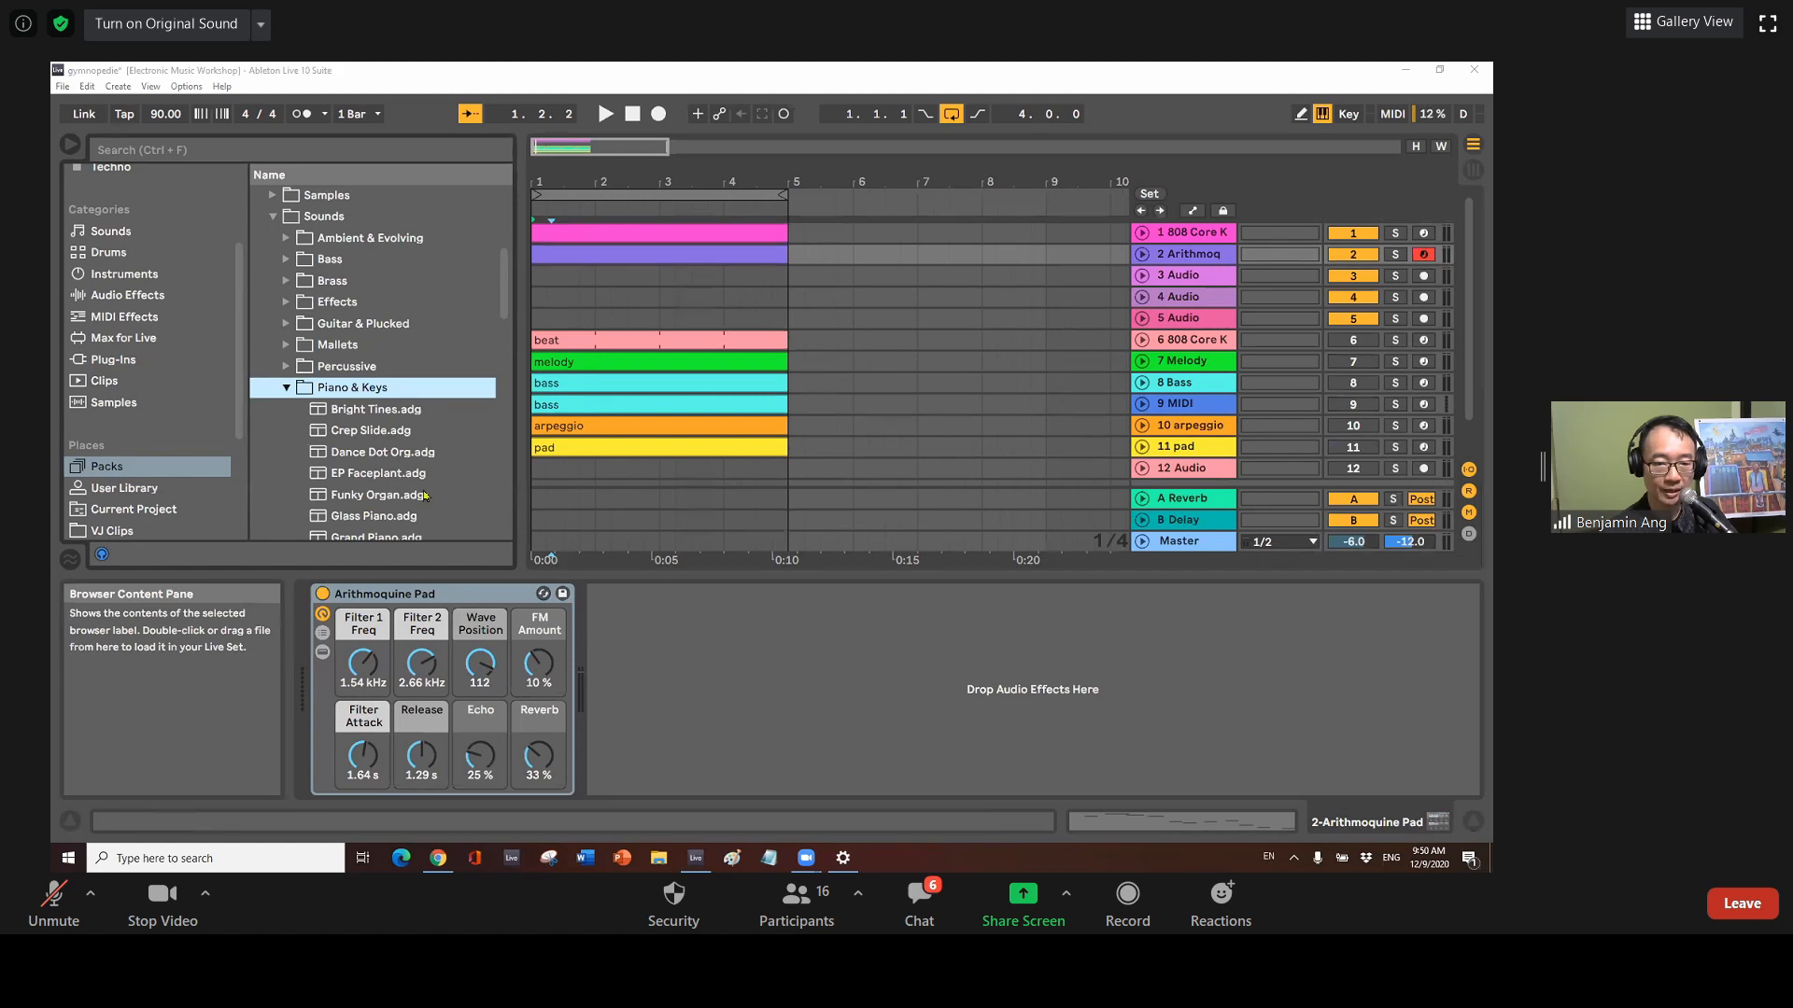
scroll(390, 390, down, 3)
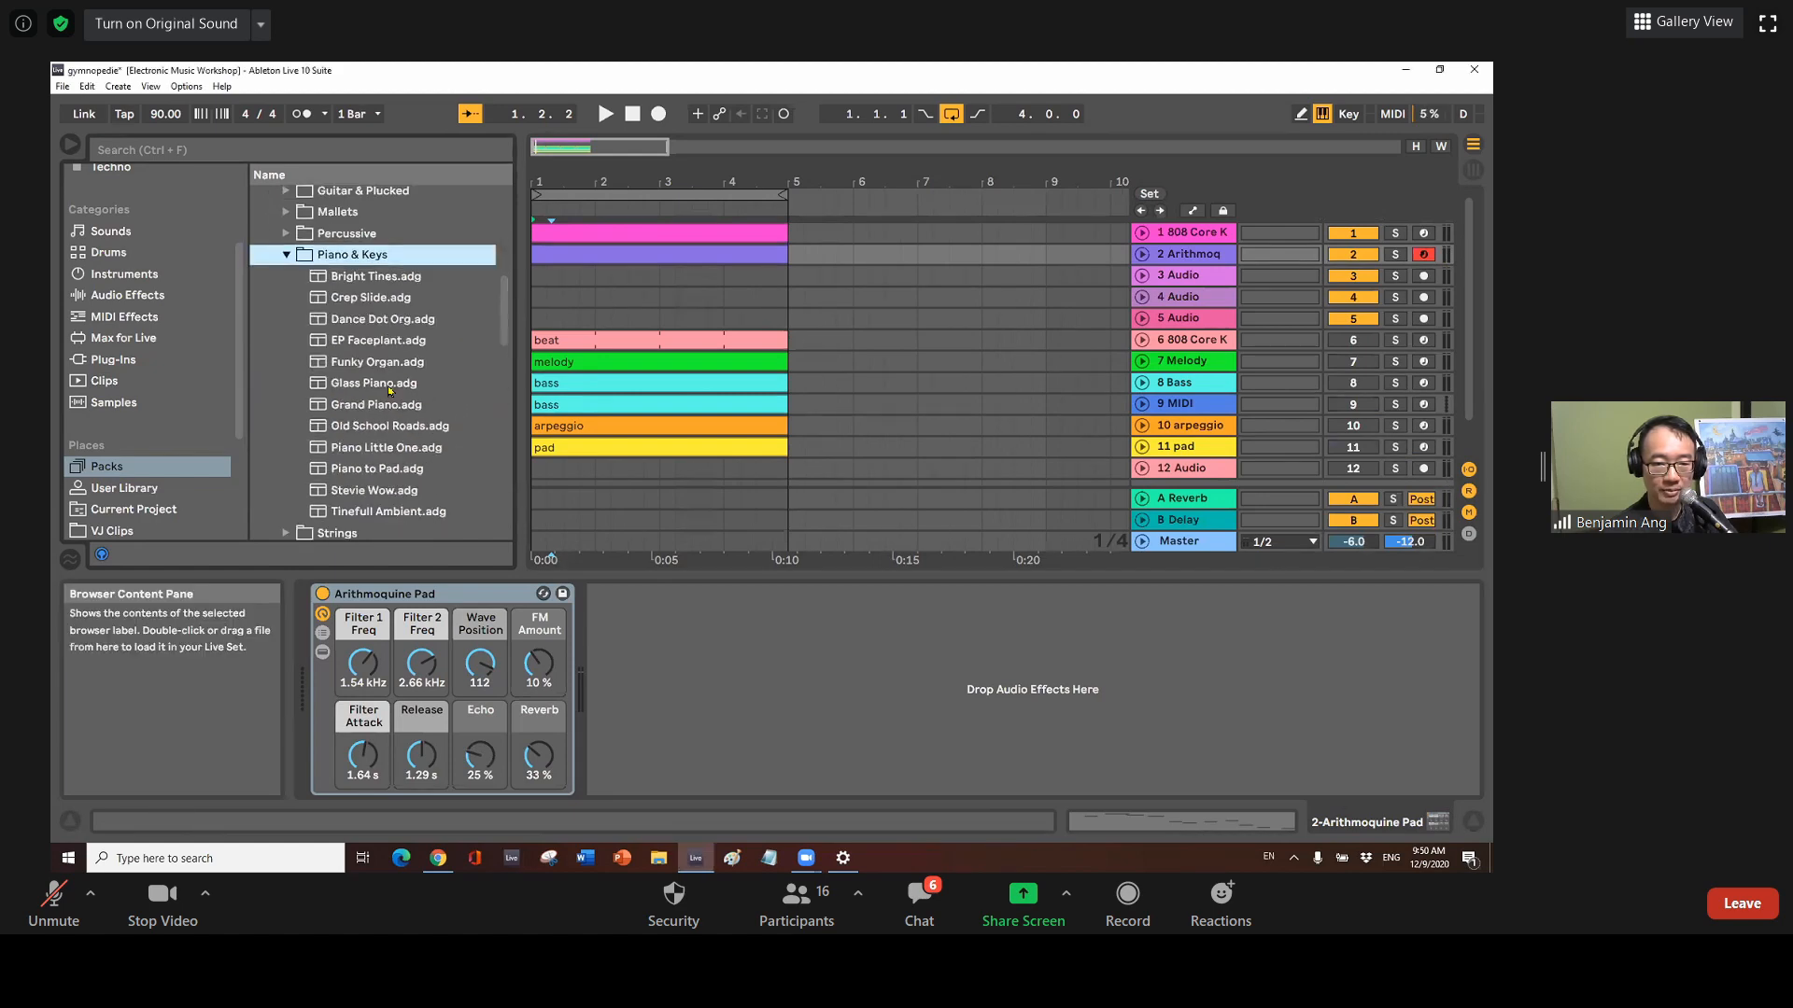
click(394, 407)
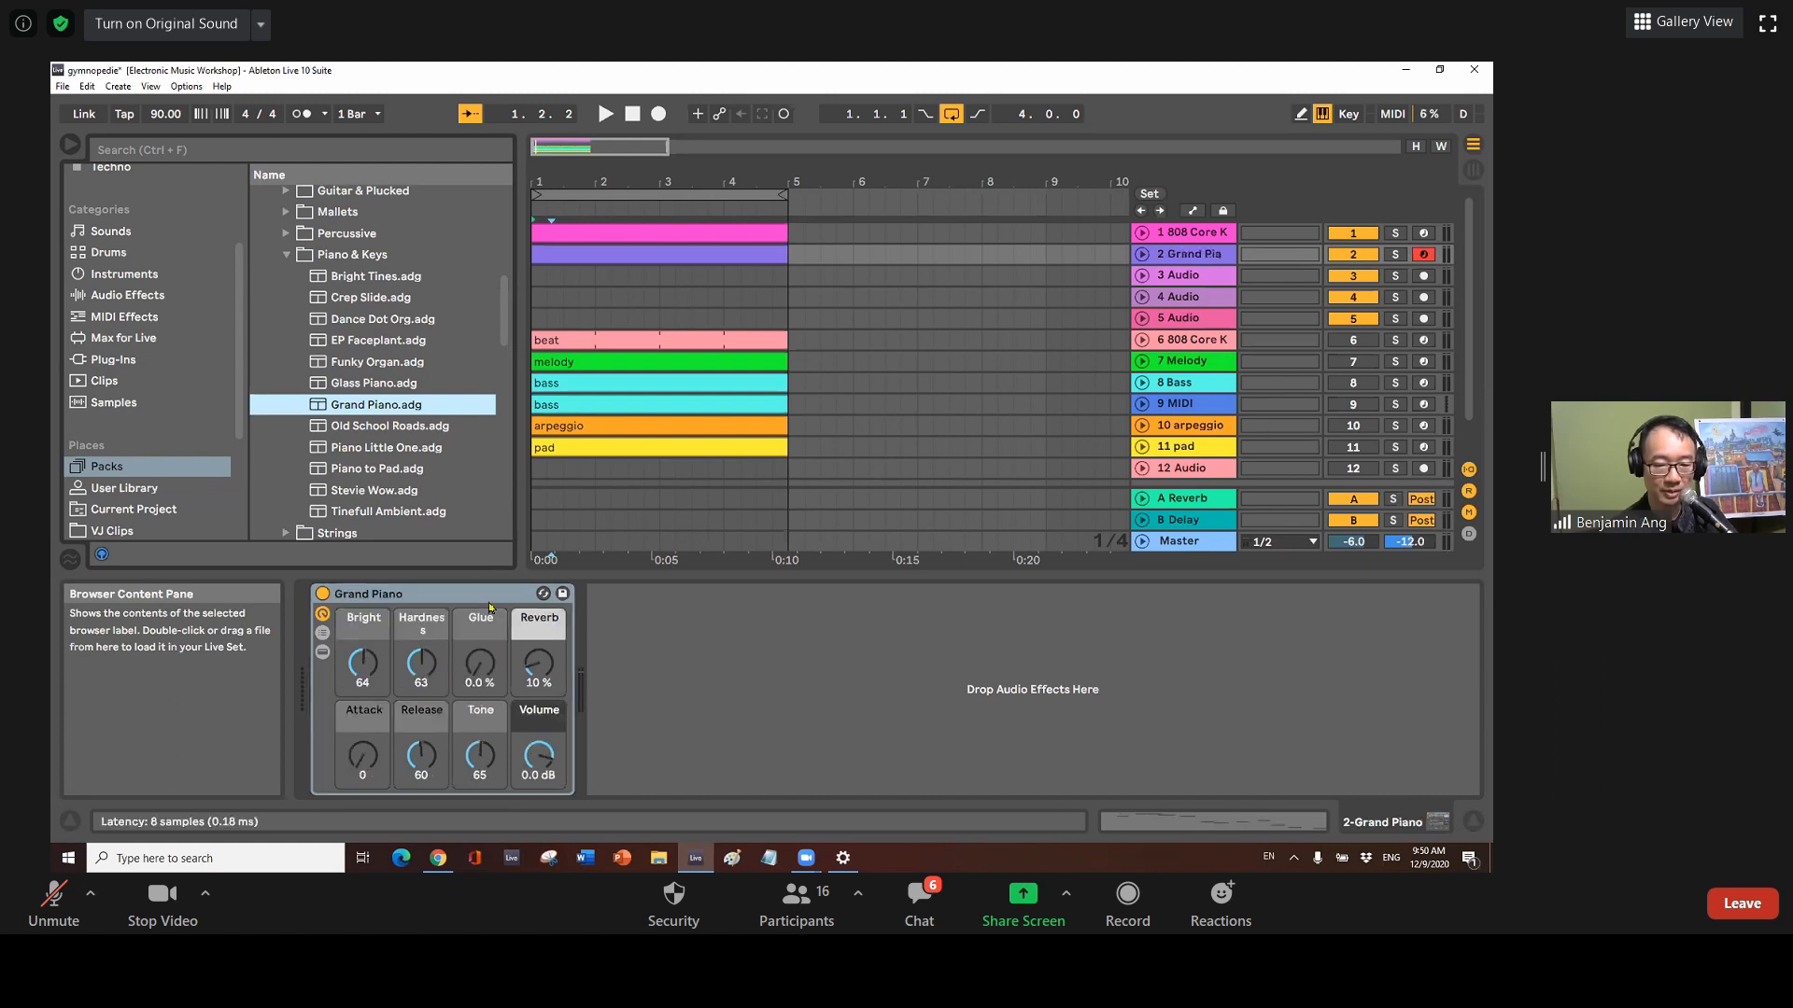
Reopen the melody clip and play the arrangement from 1.1.1 with the piano sound, and stop it
double_click(717, 259)
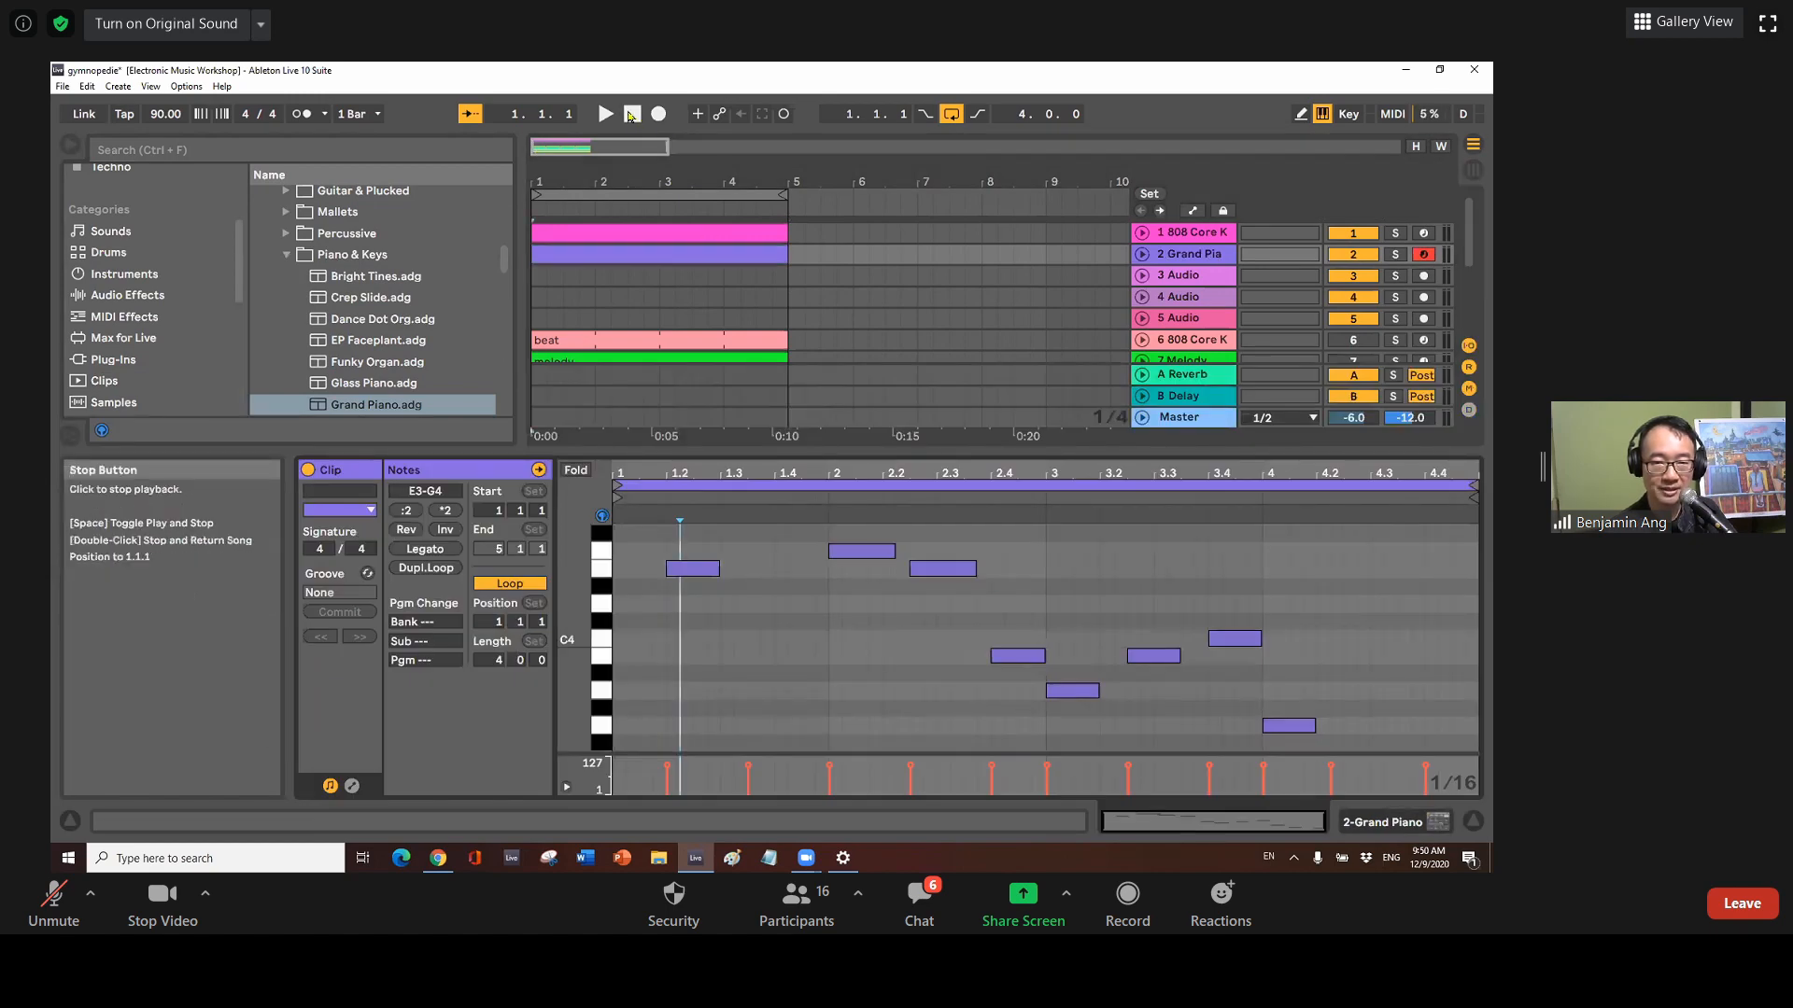
click(607, 115)
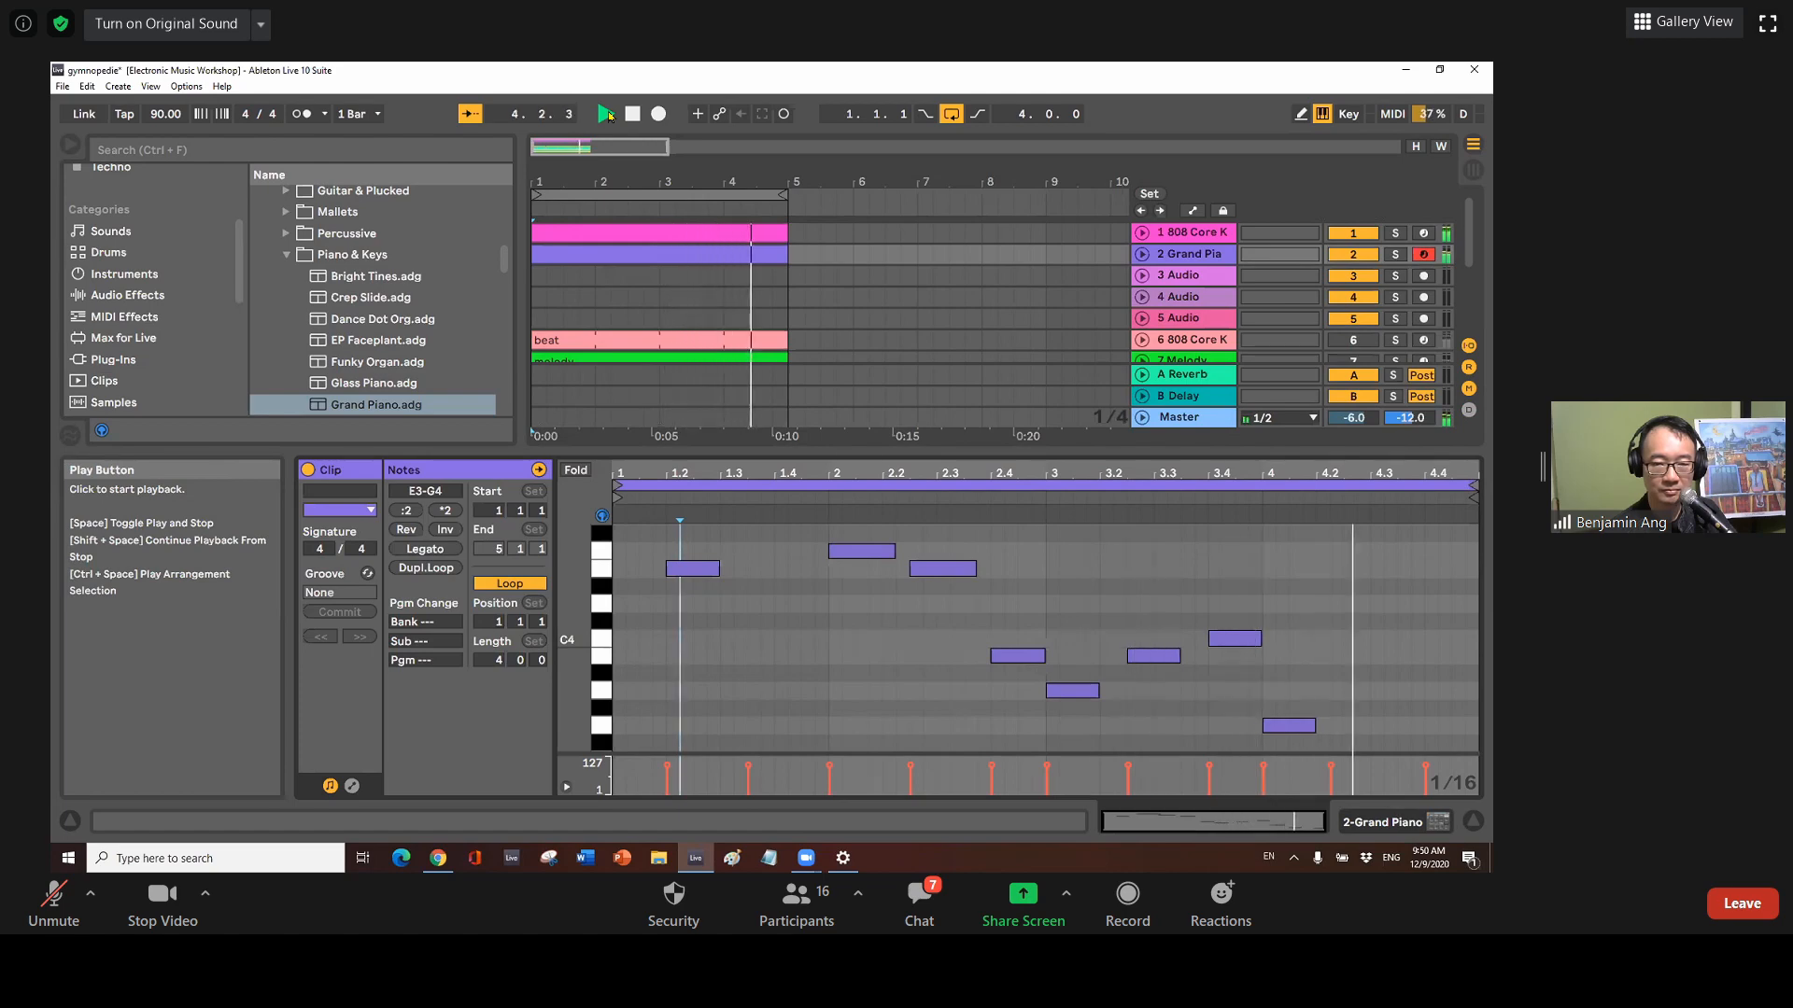
click(631, 116)
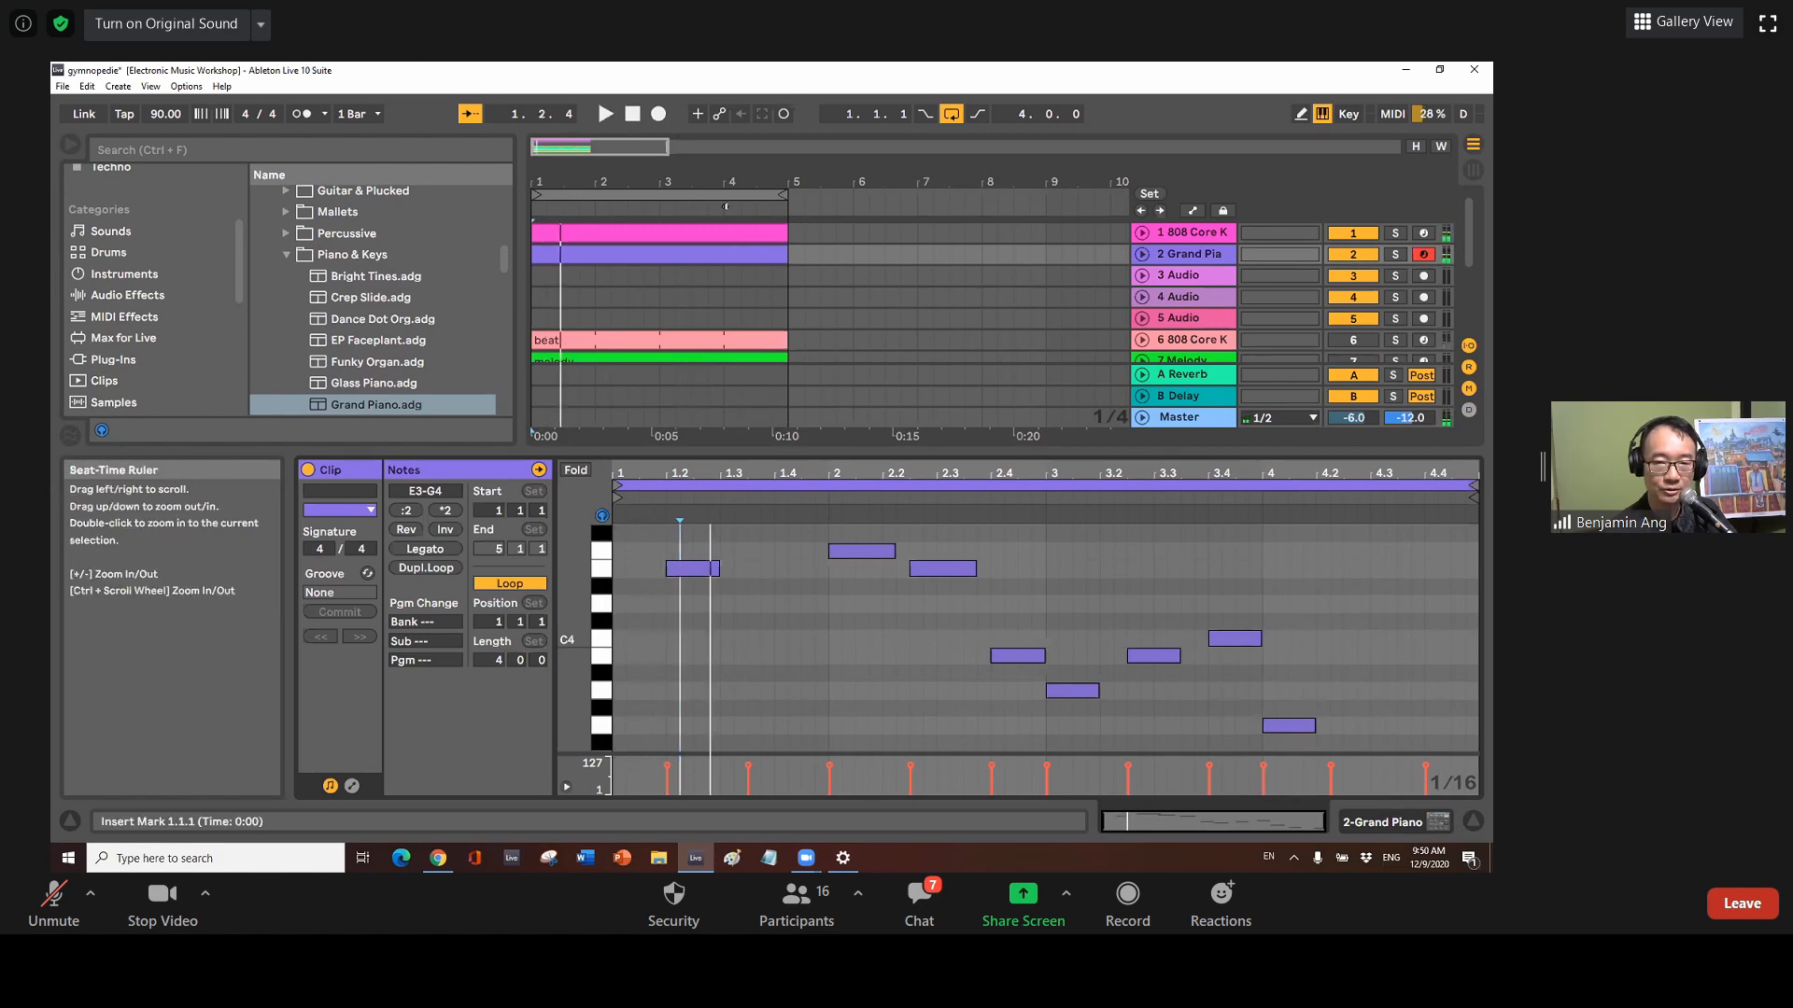
Deactivate the loop over the track 1 drum clip and activate it again
click(624, 242)
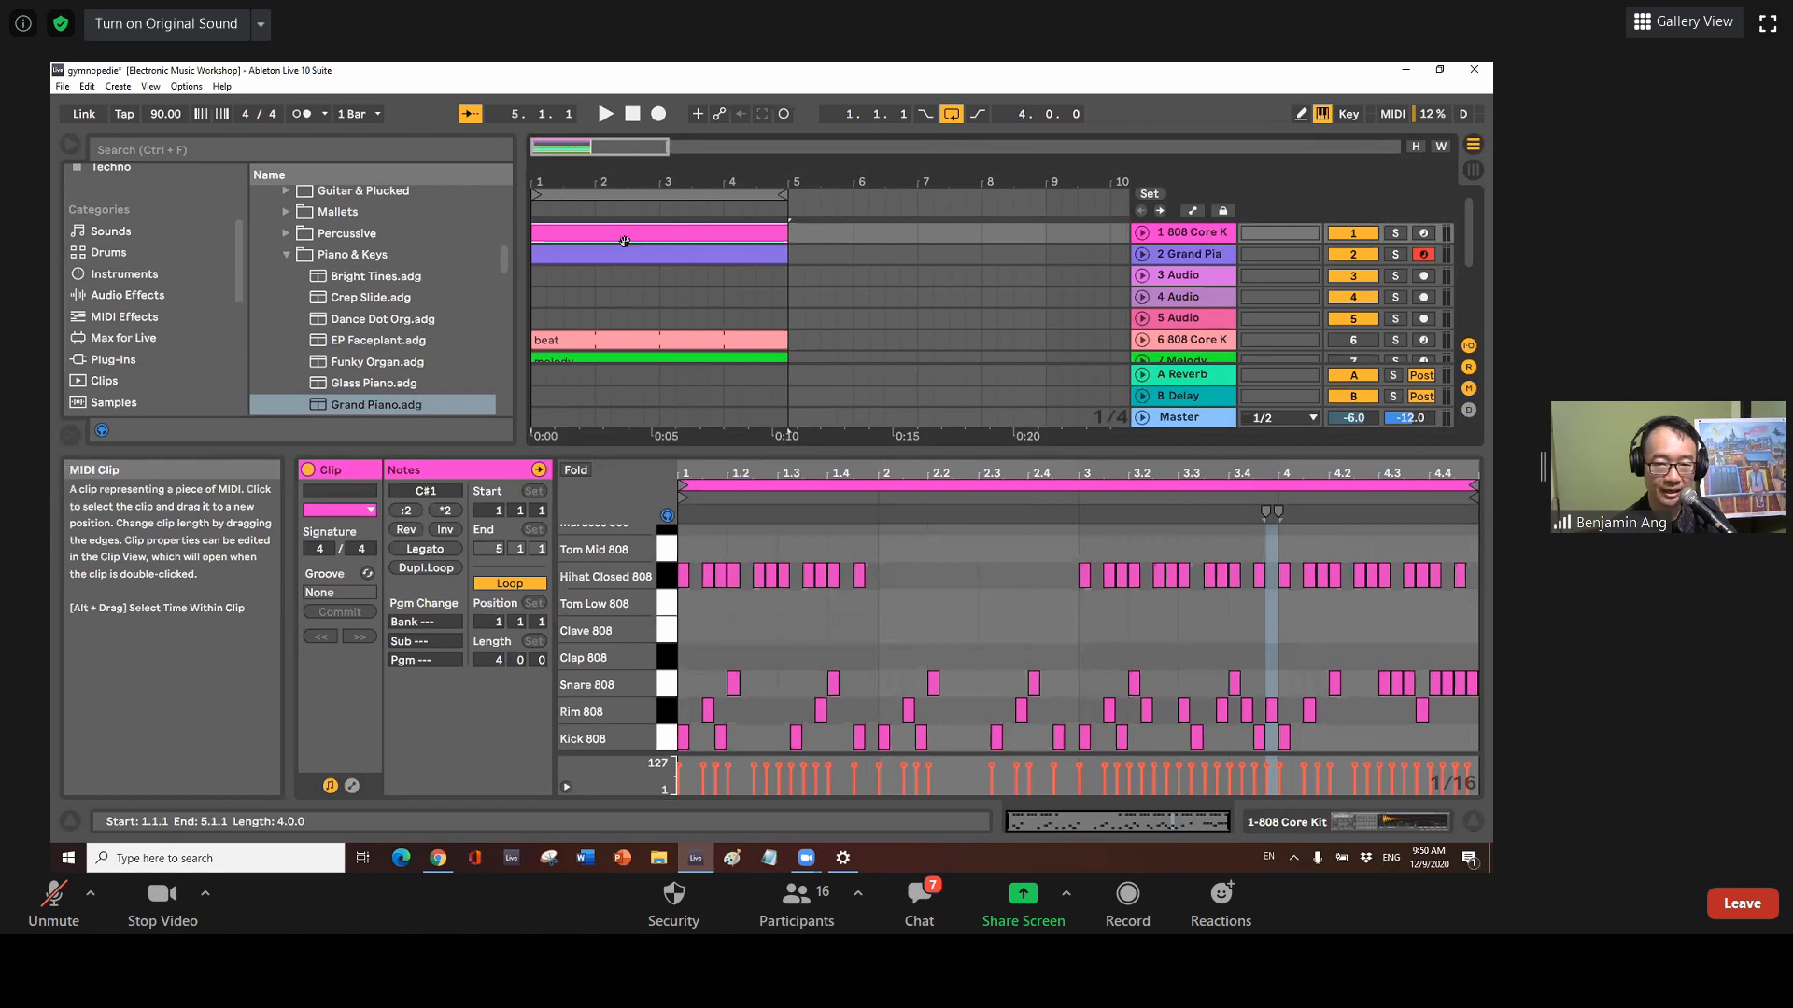
right_click(625, 242)
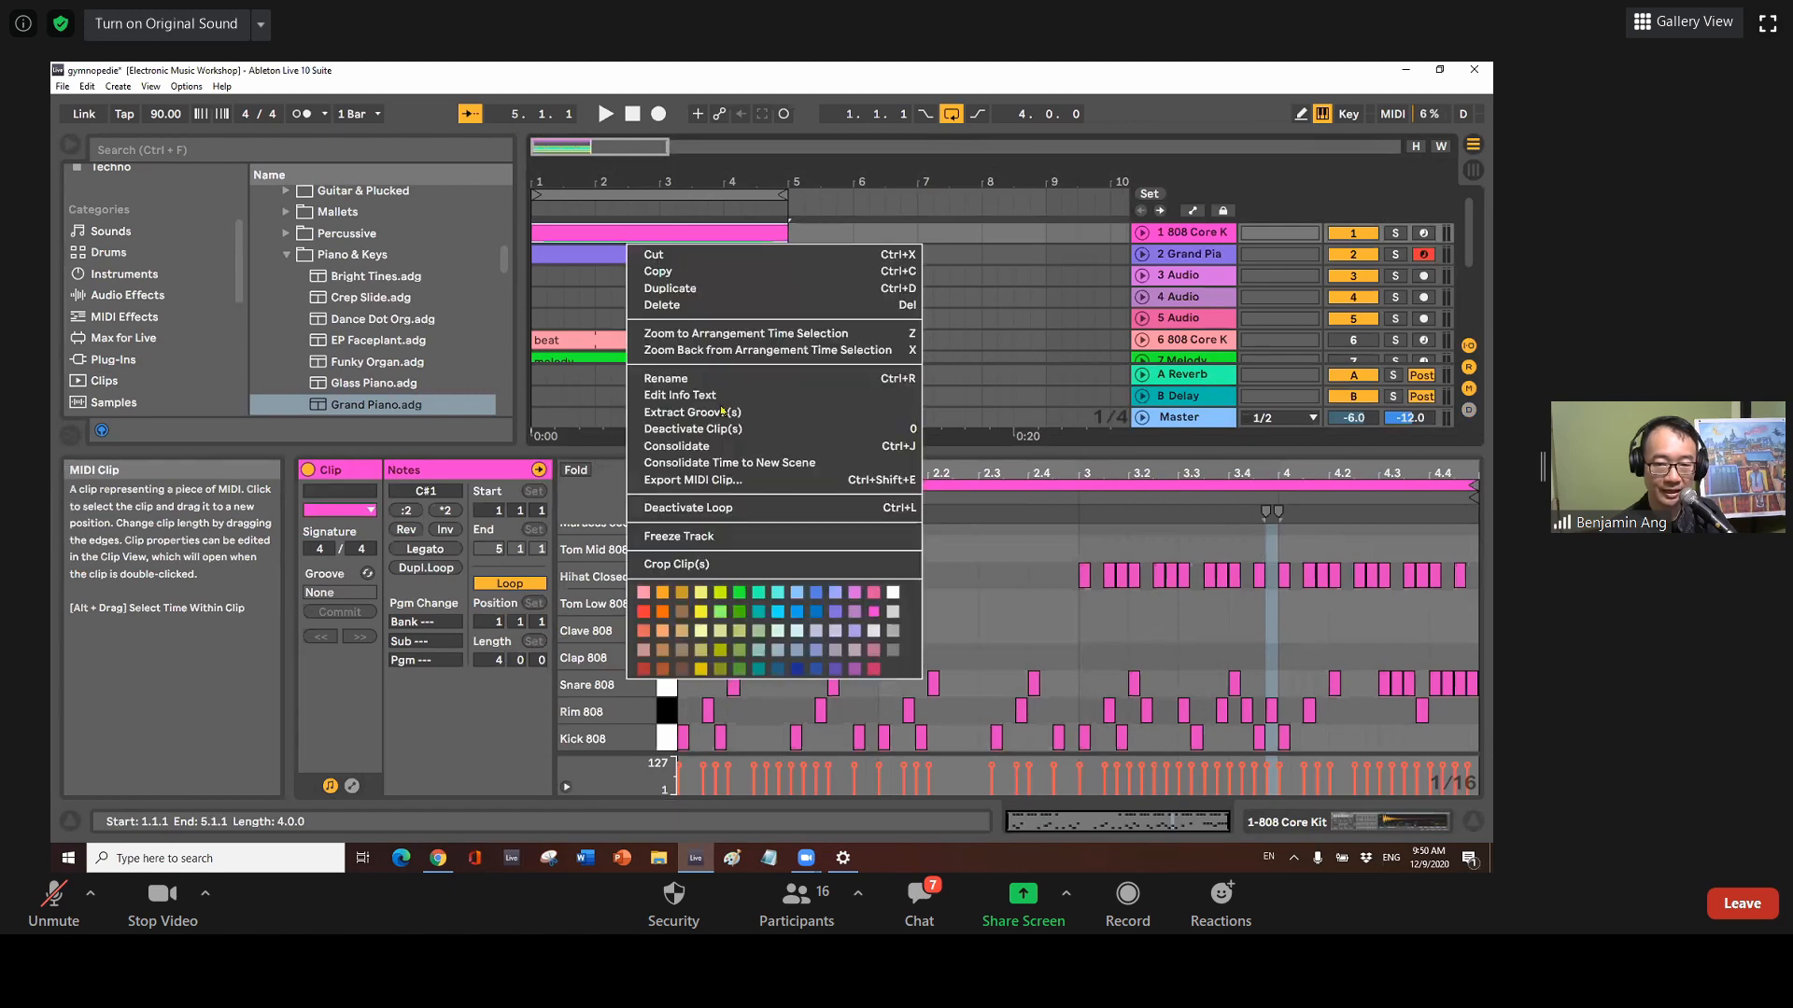
click(732, 507)
right_click(724, 241)
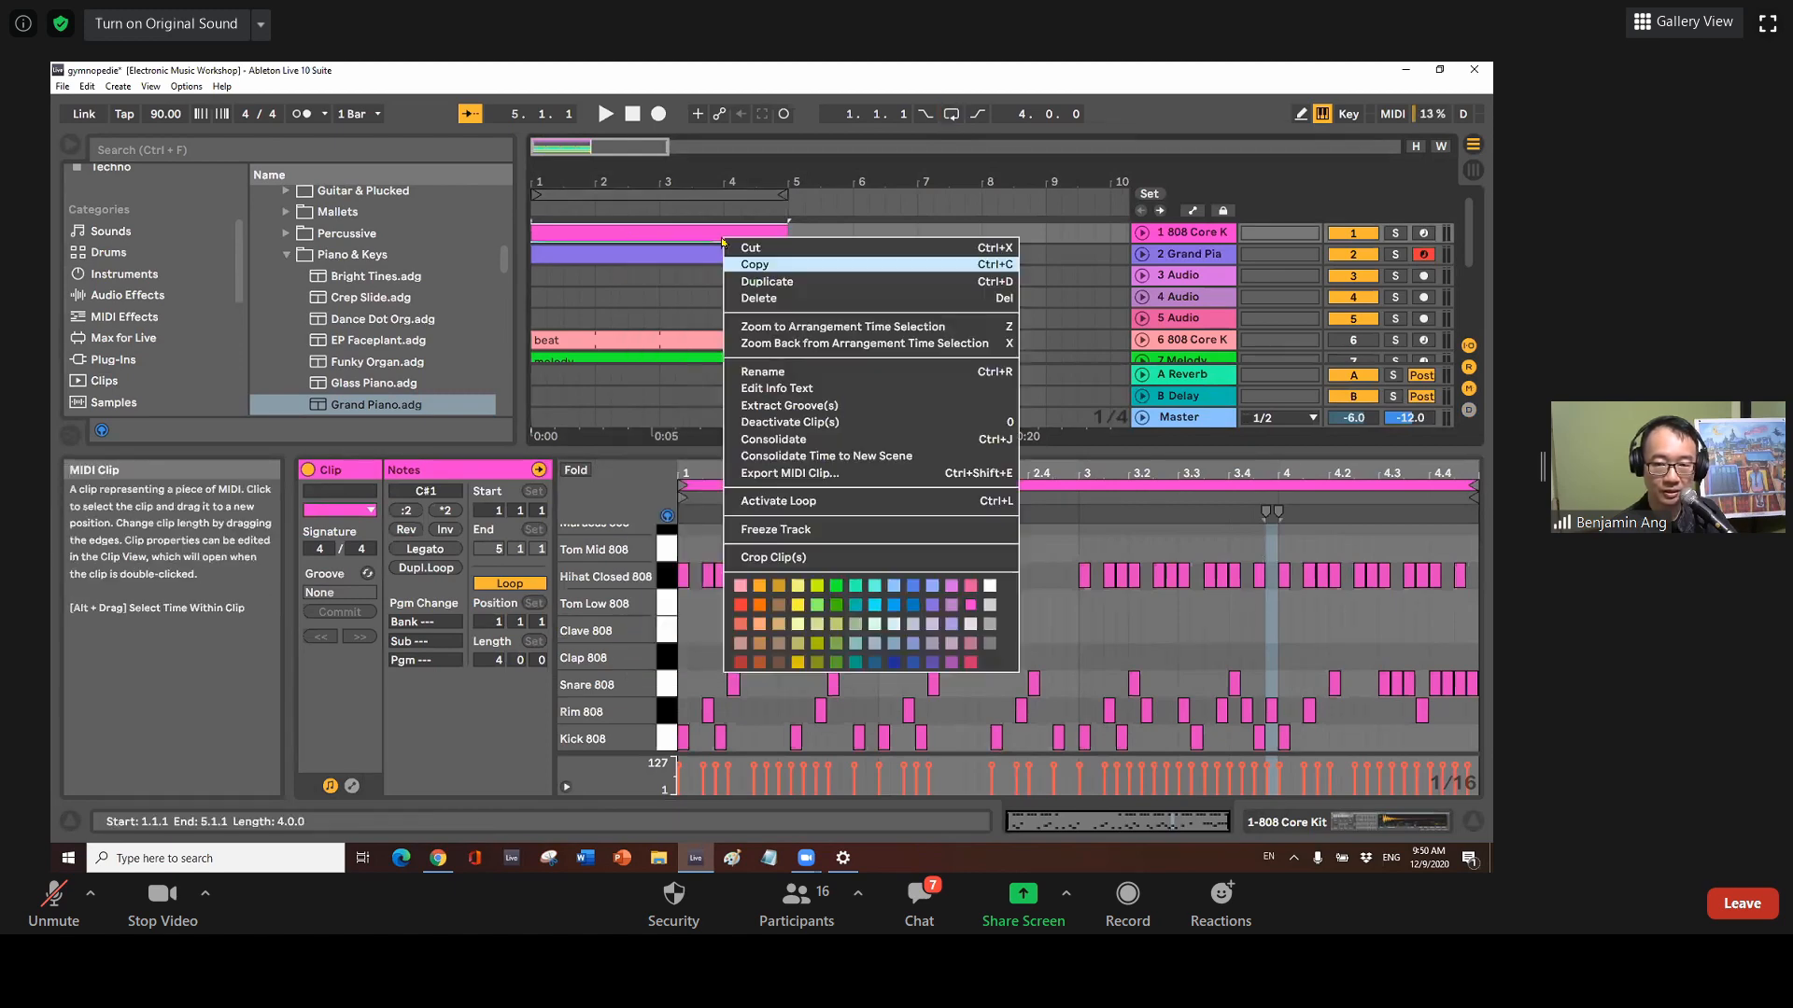
click(809, 502)
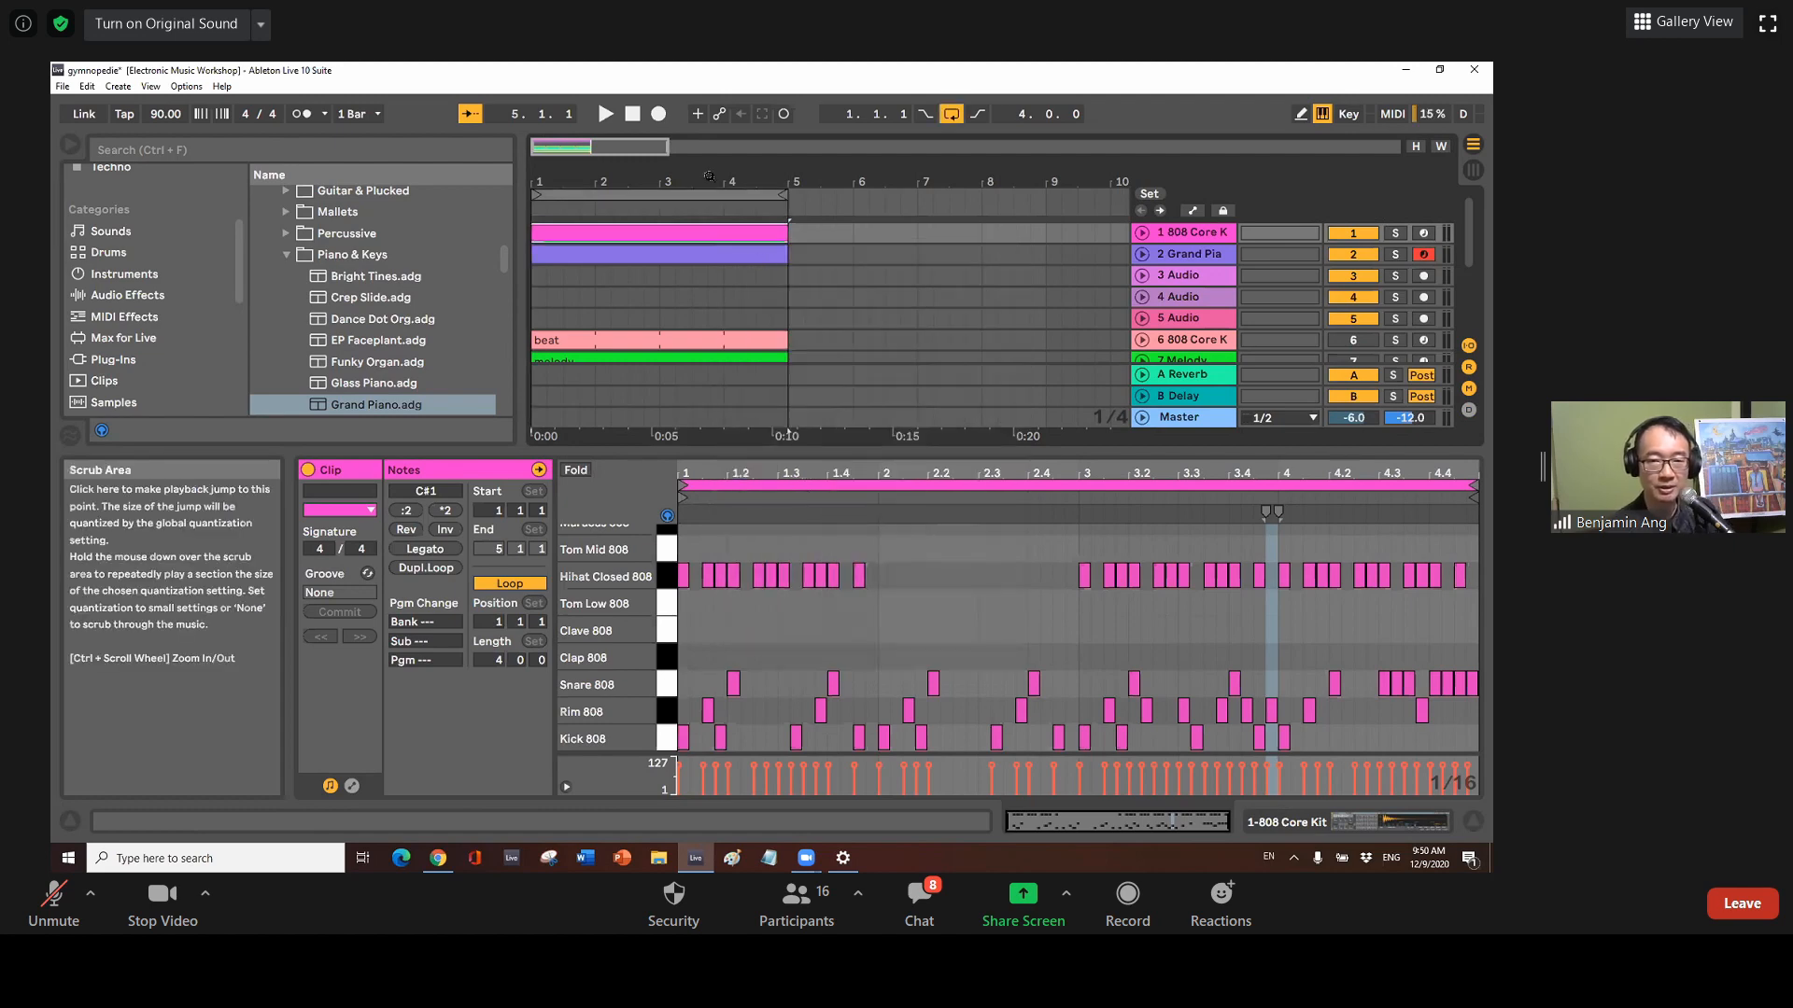
Play the looped drum beat and piano melody while viewing the melody clip's notes, and stop playback
click(609, 115)
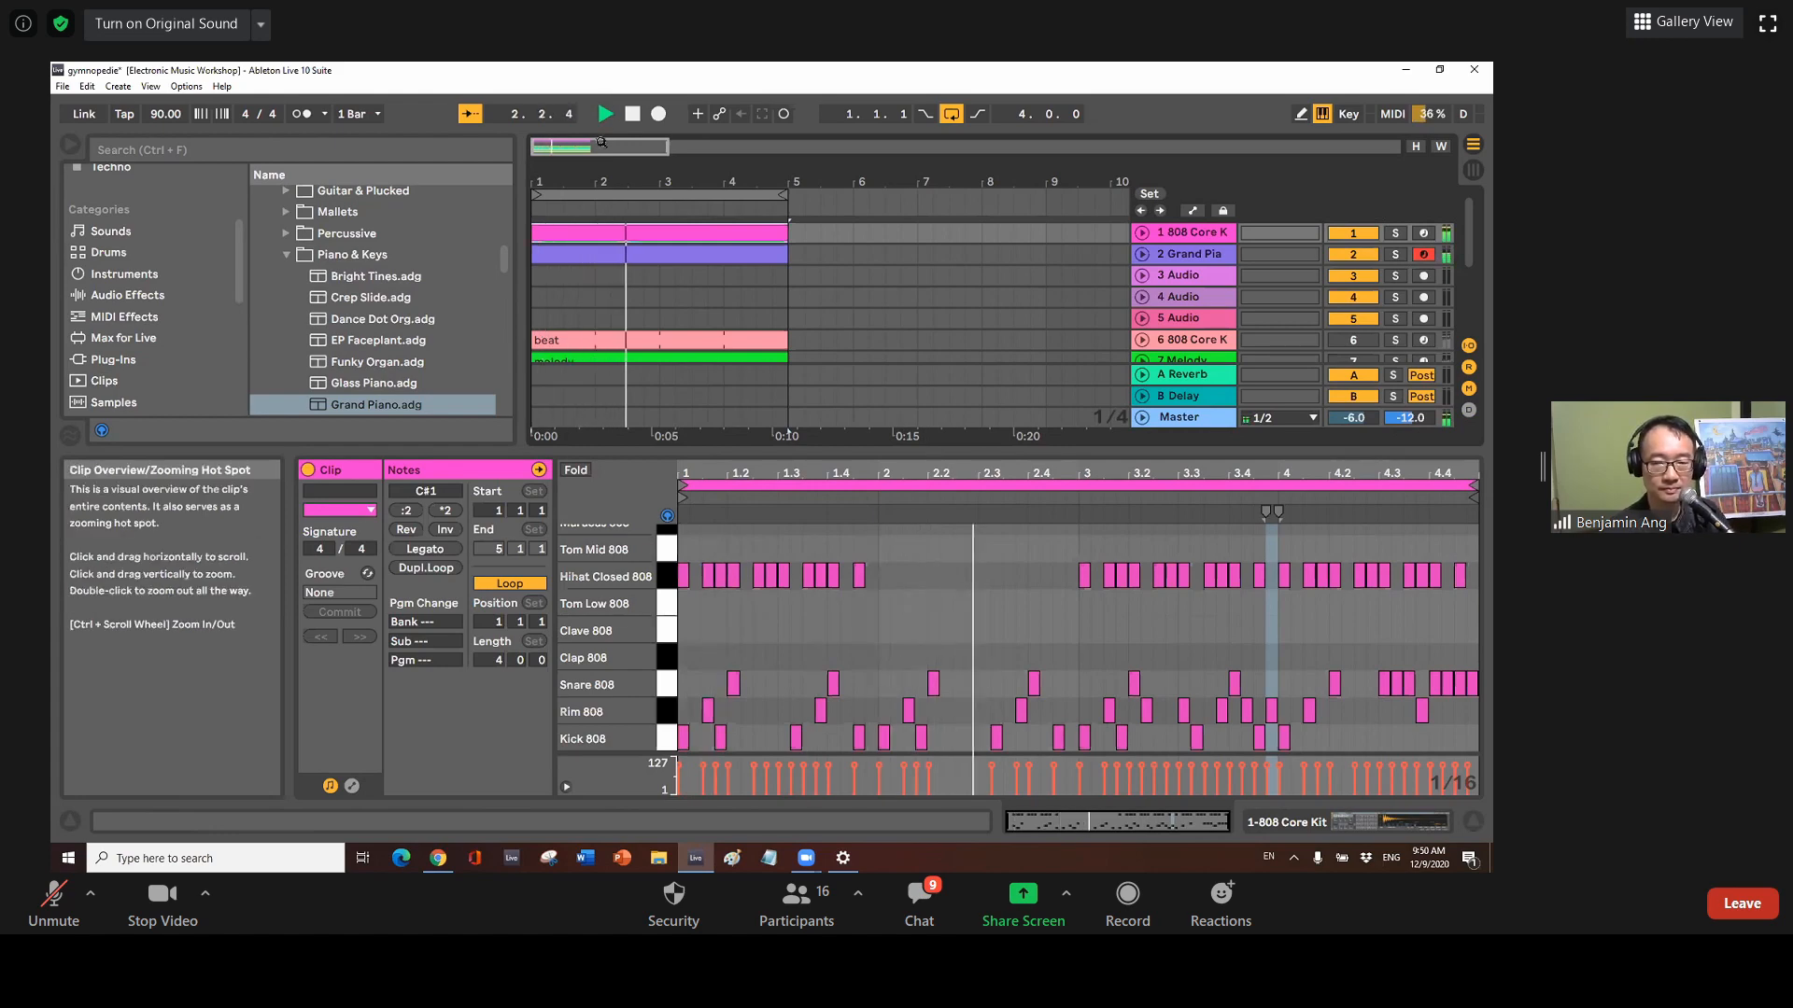
click(596, 262)
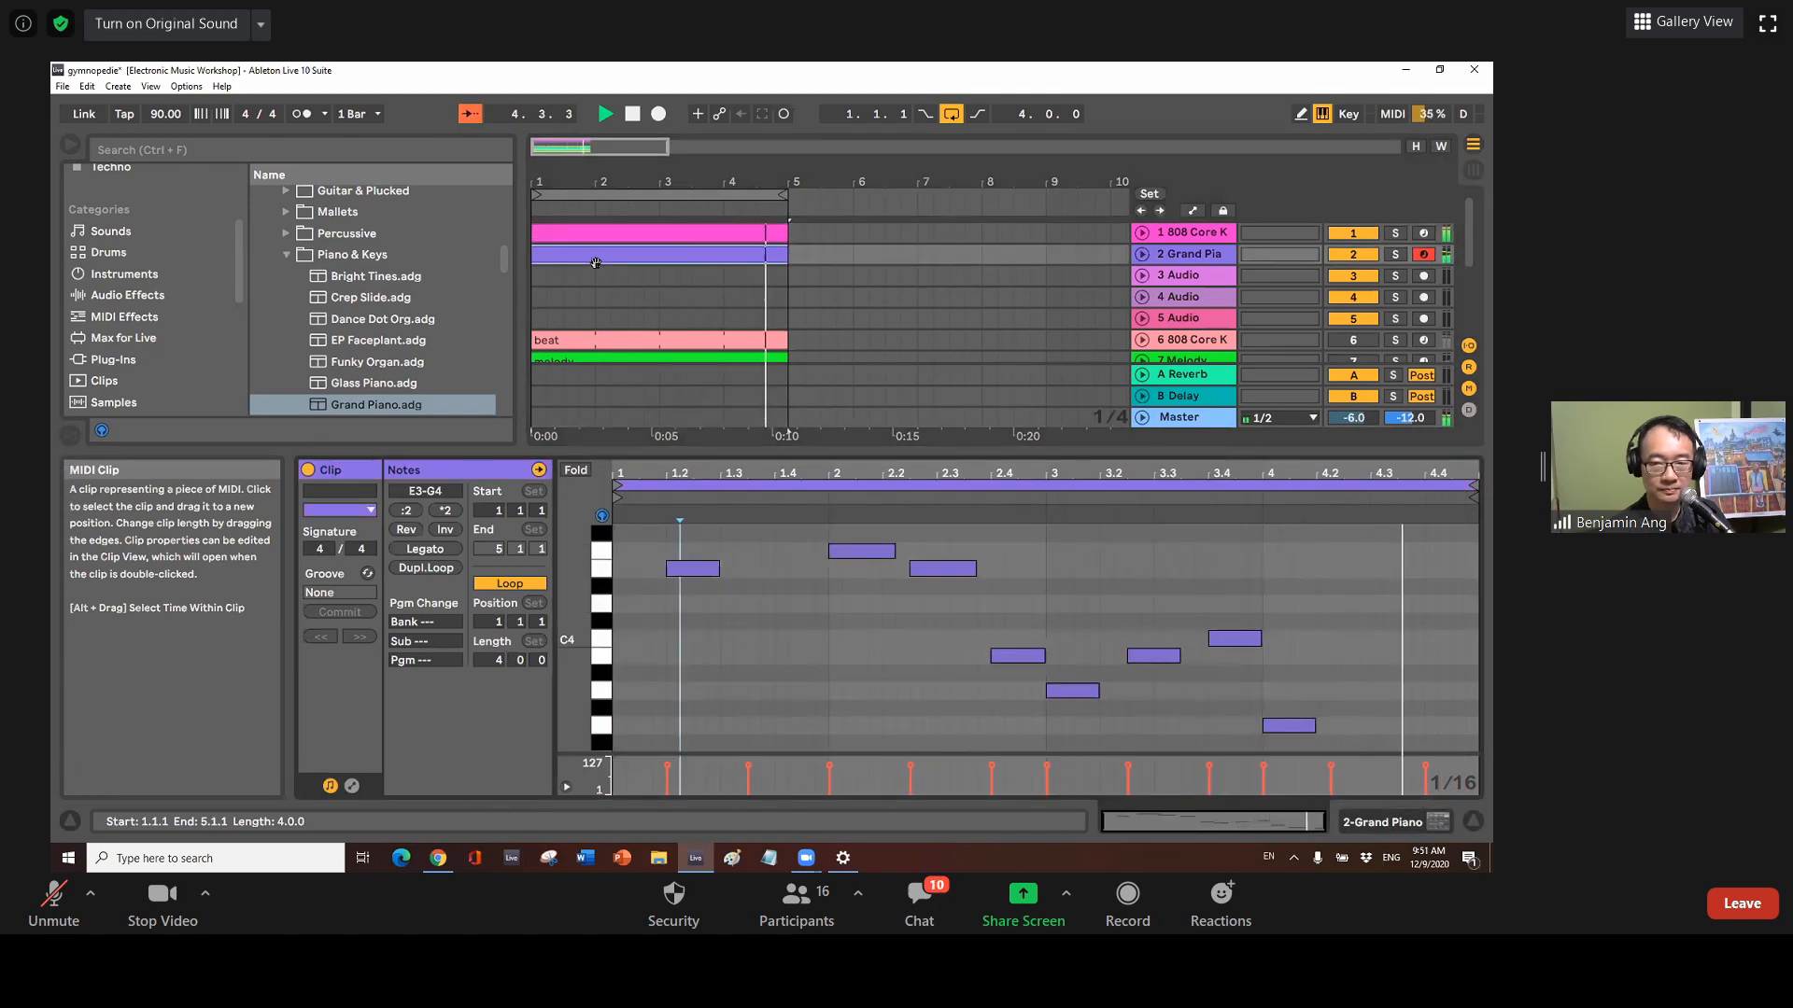
click(634, 114)
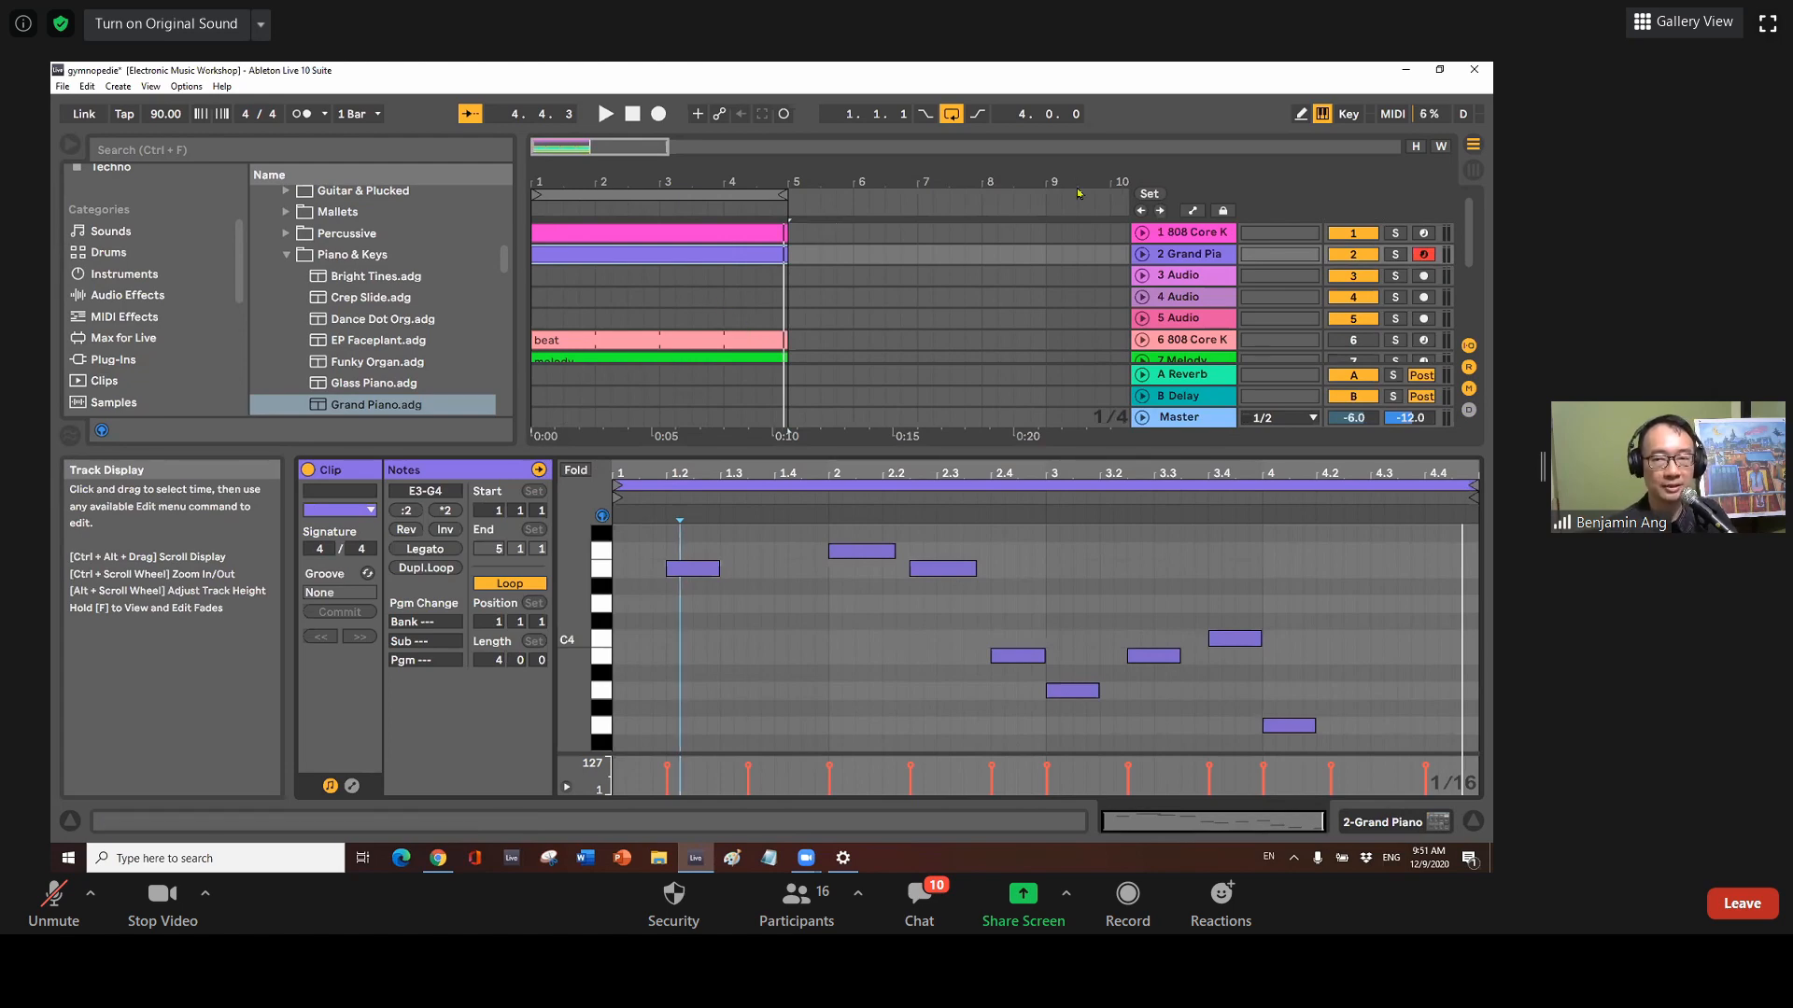
Insert a new MIDI track below the Grand Piano track and fold it to a single row
right_click(1180, 259)
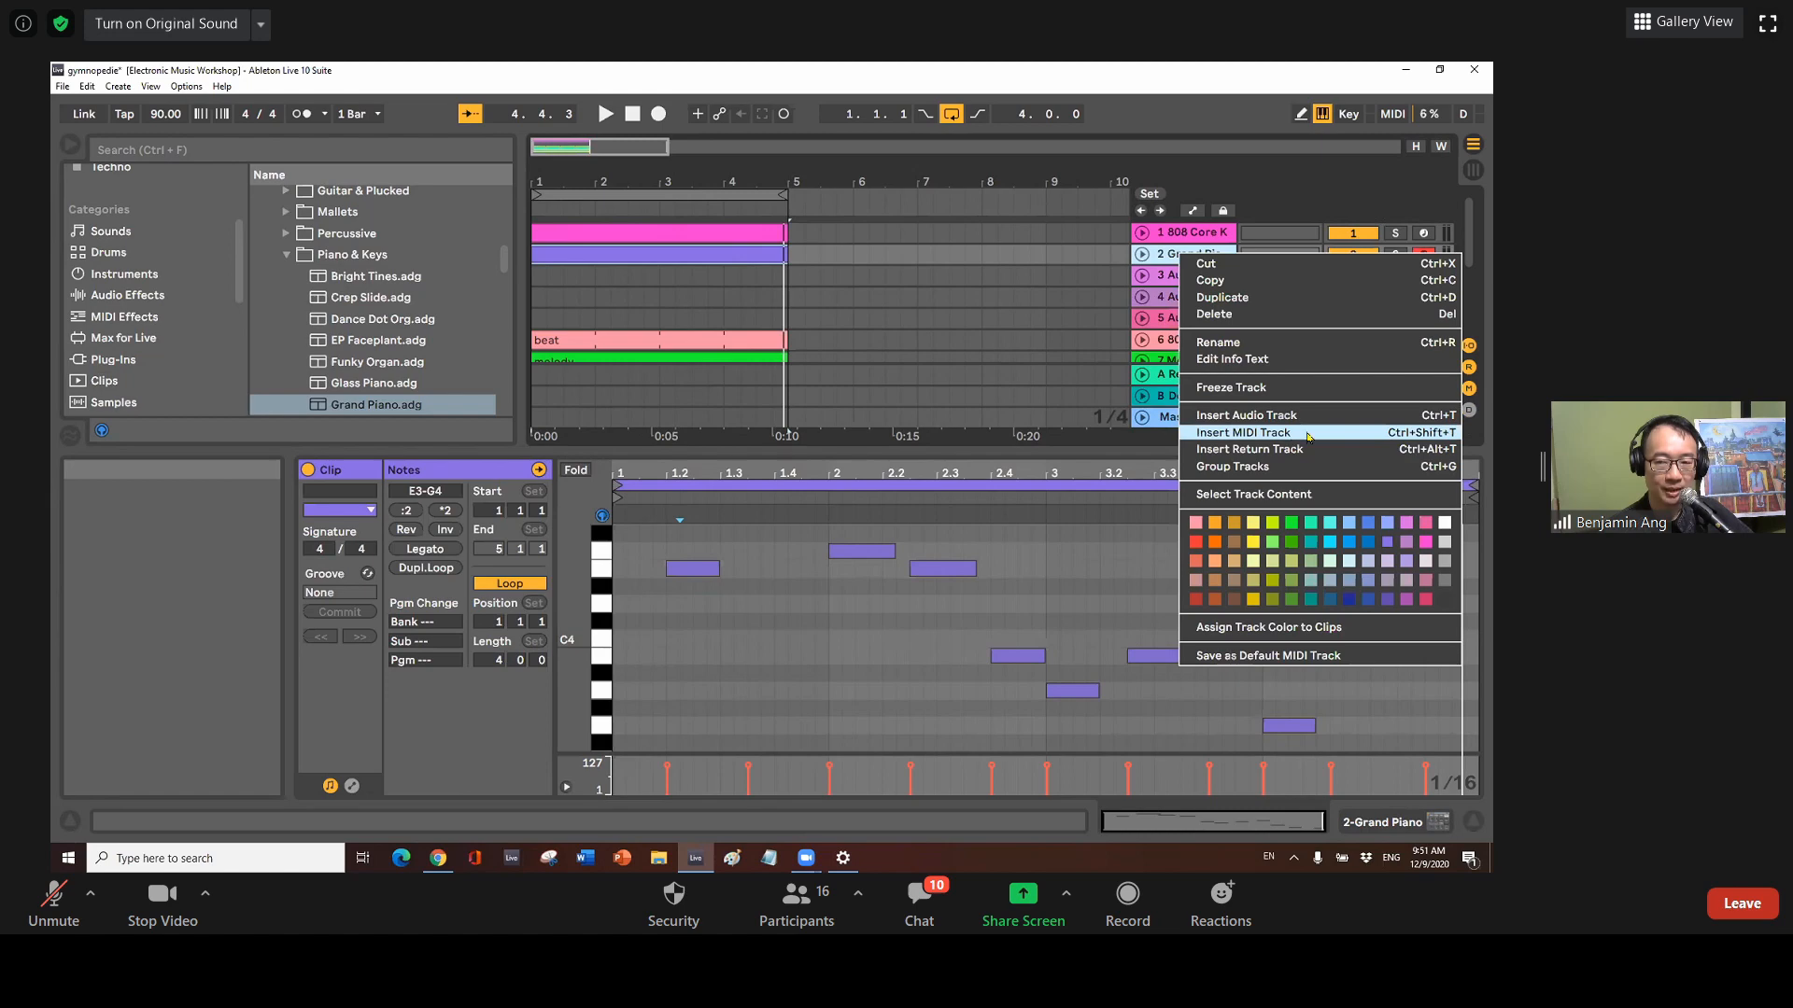
key(Escape)
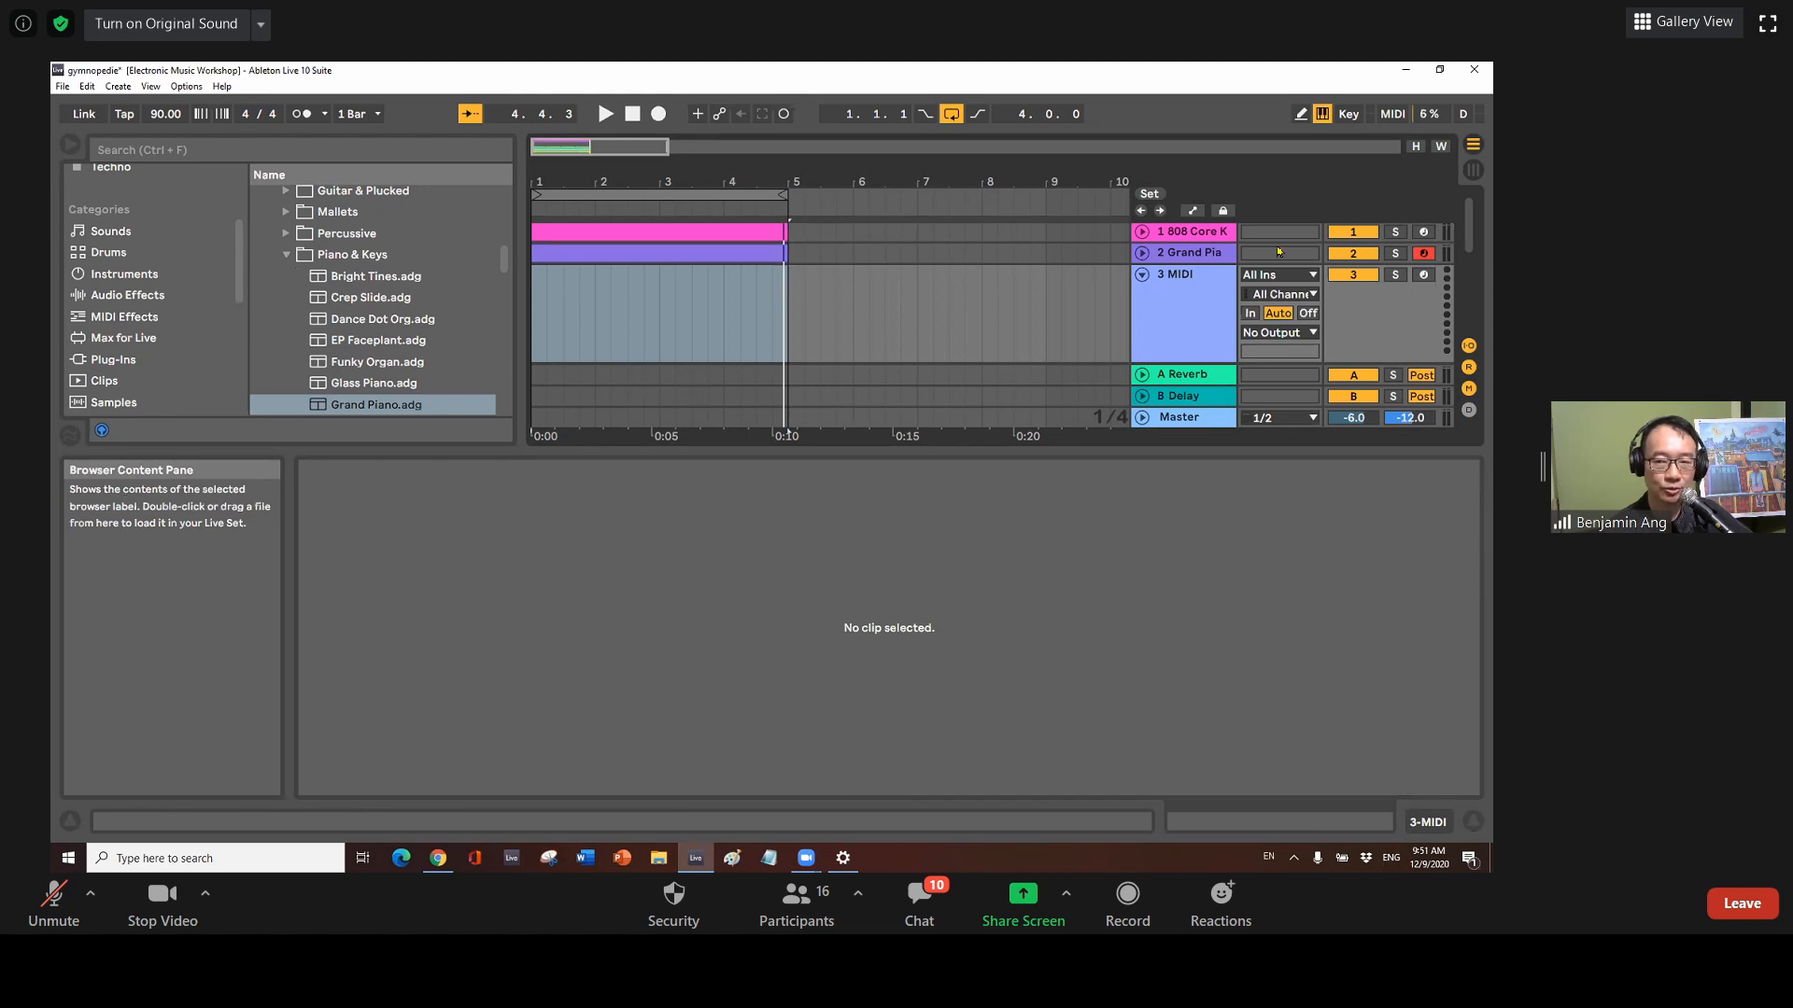
right_click(1176, 275)
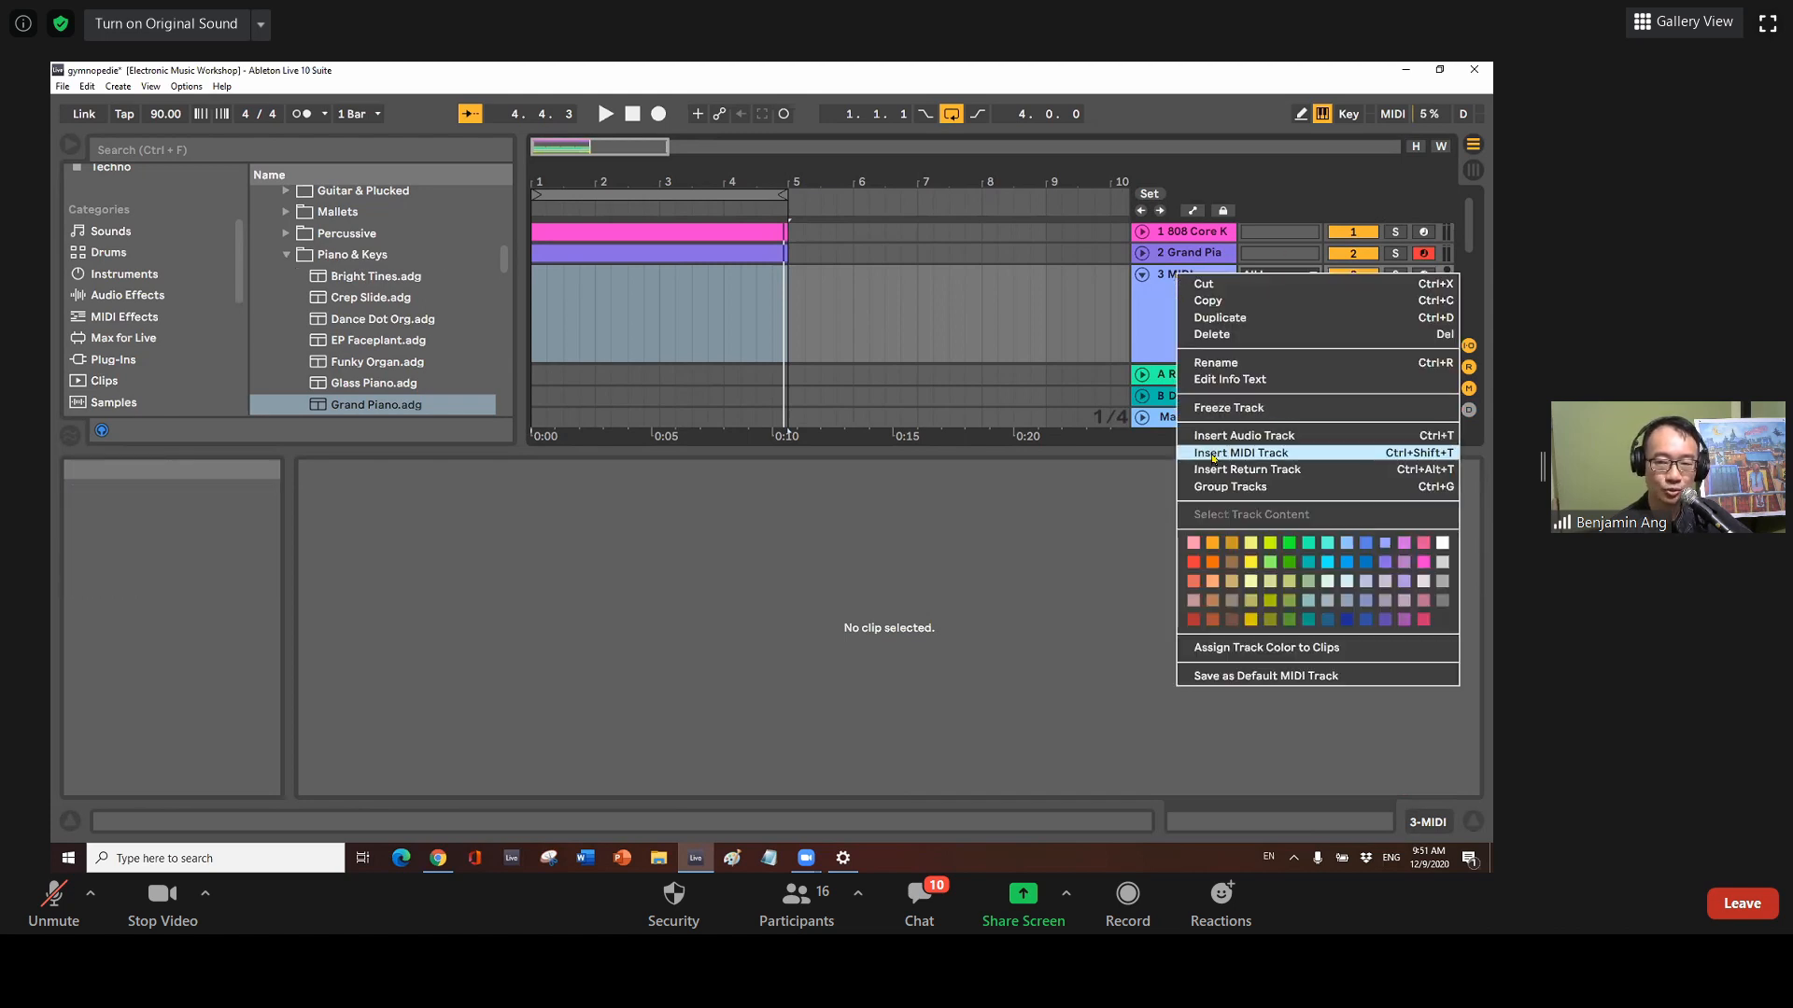
click(1141, 275)
click(1141, 275)
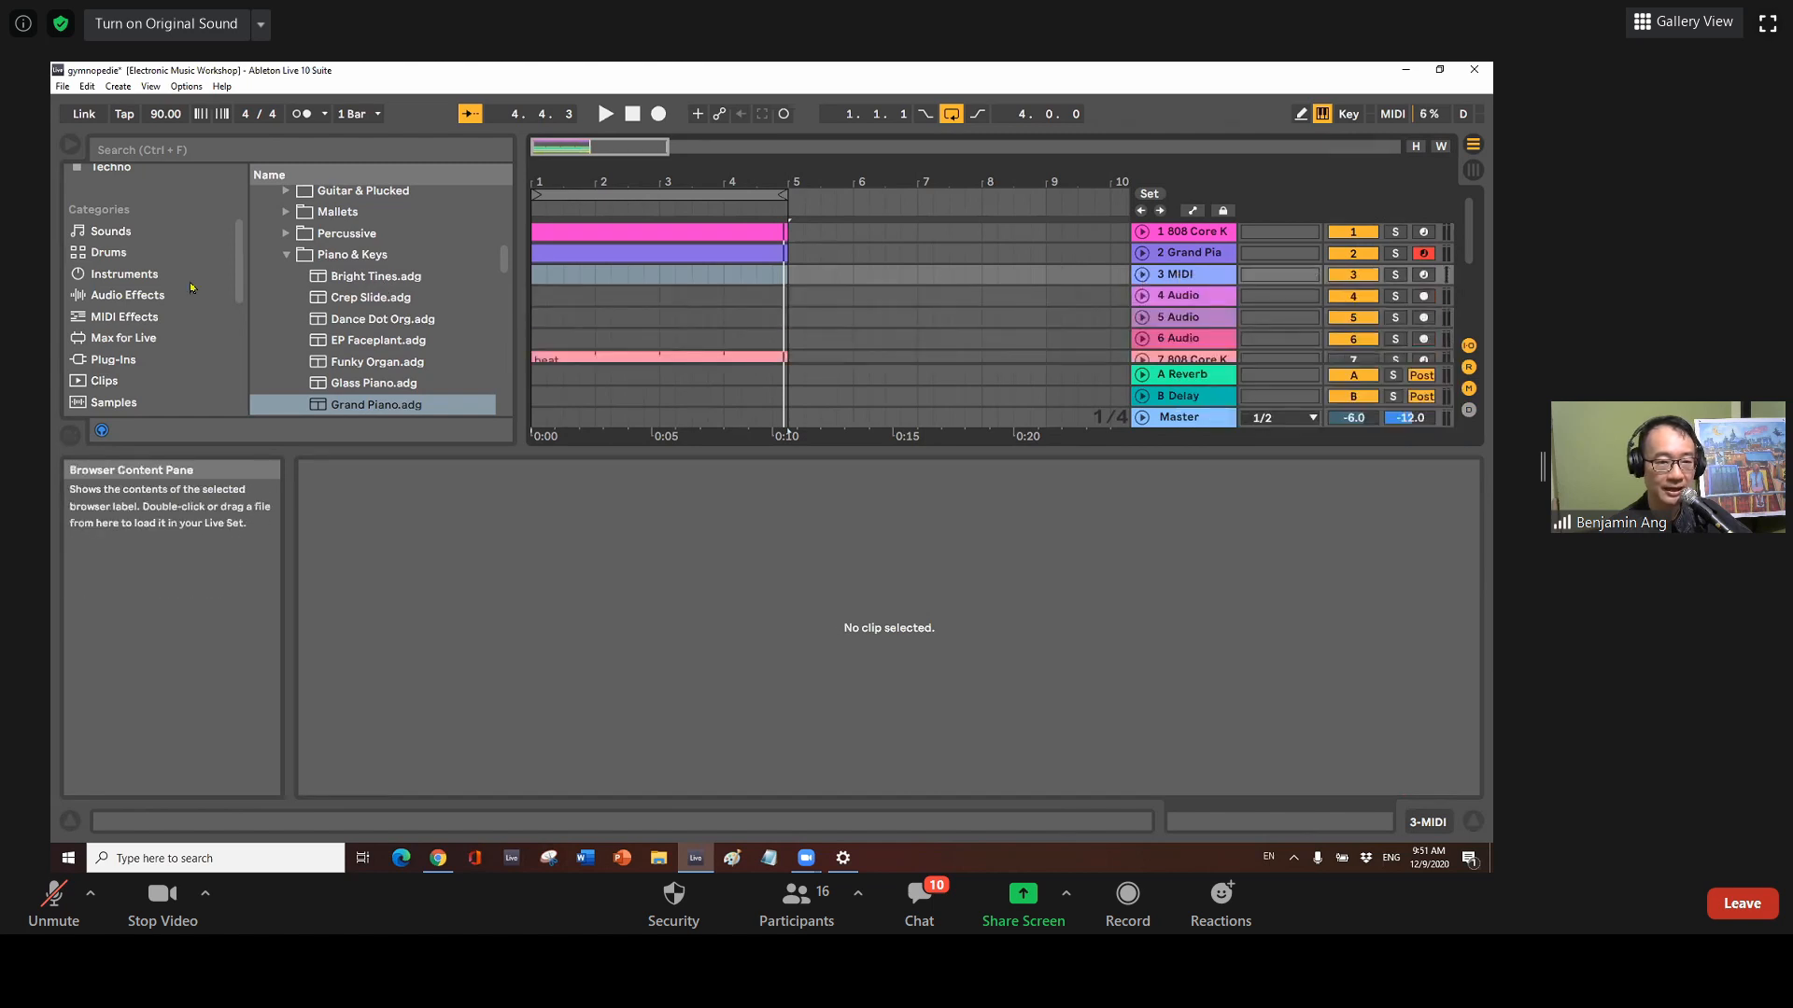
Preview the Burned Bass.adg preset from the Core Library's Bass sounds and load it onto the new MIDI track 3
click(286, 255)
drag(505, 274, 505, 241)
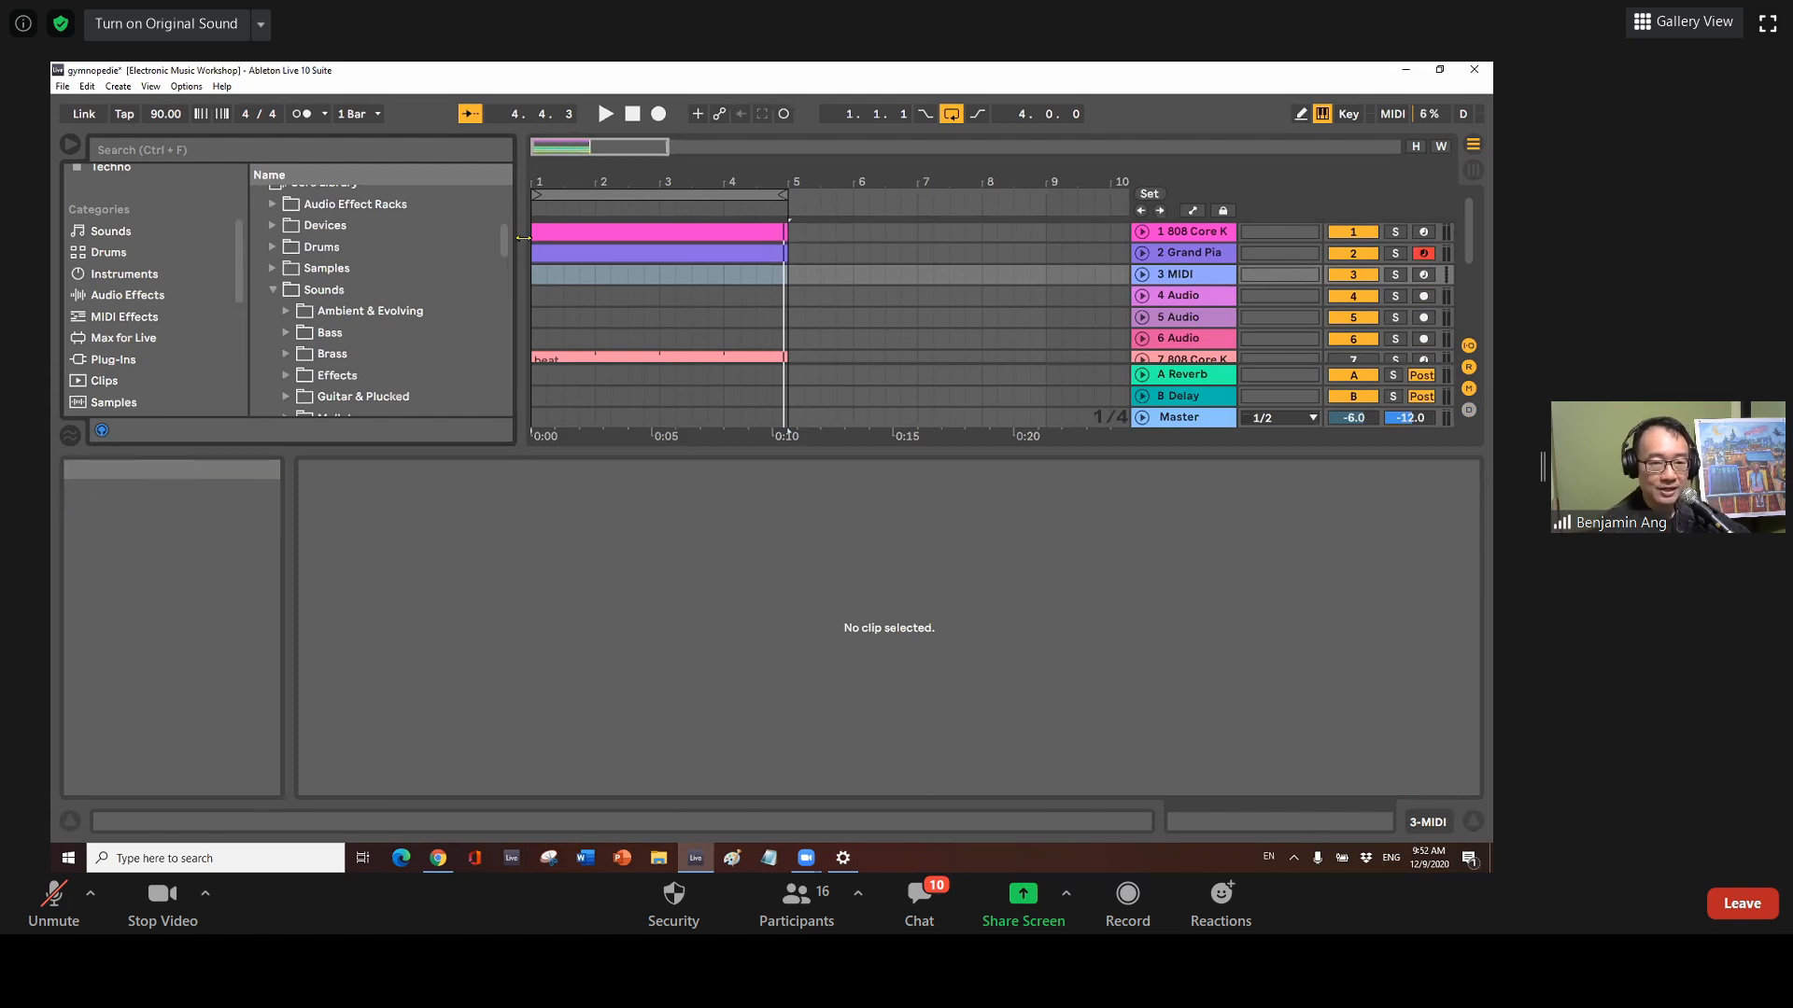
click(286, 334)
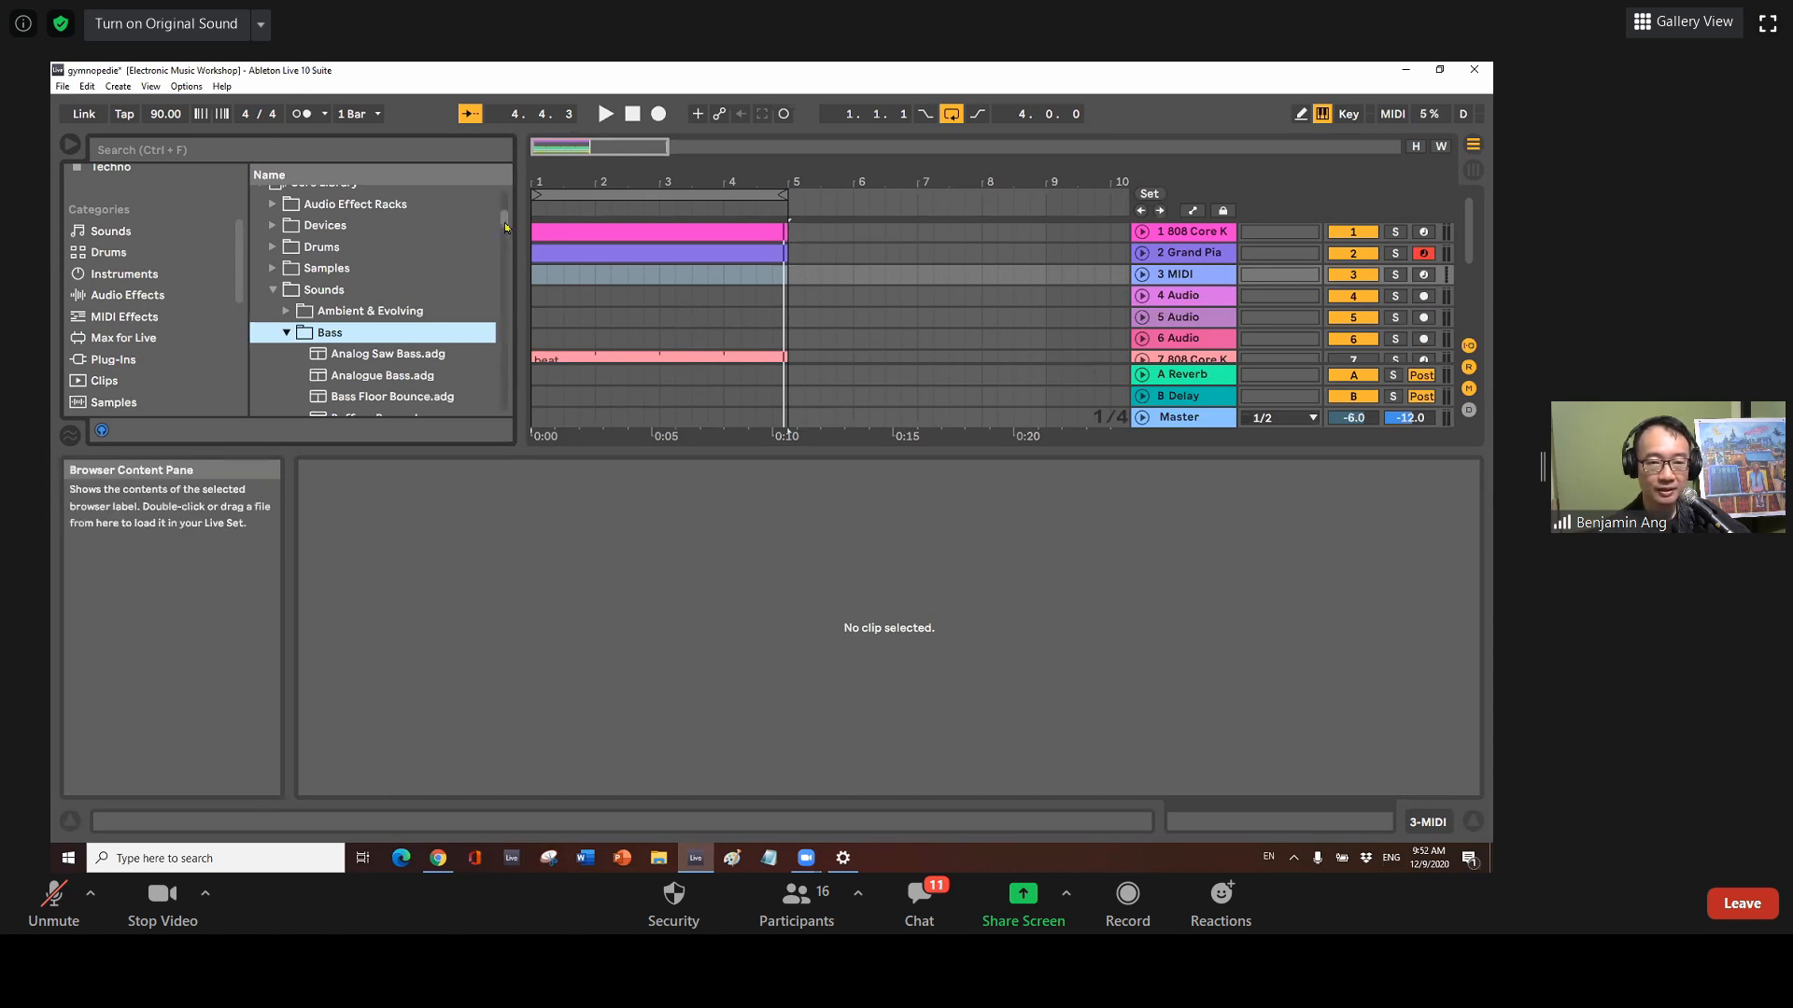
drag(504, 231, 505, 243)
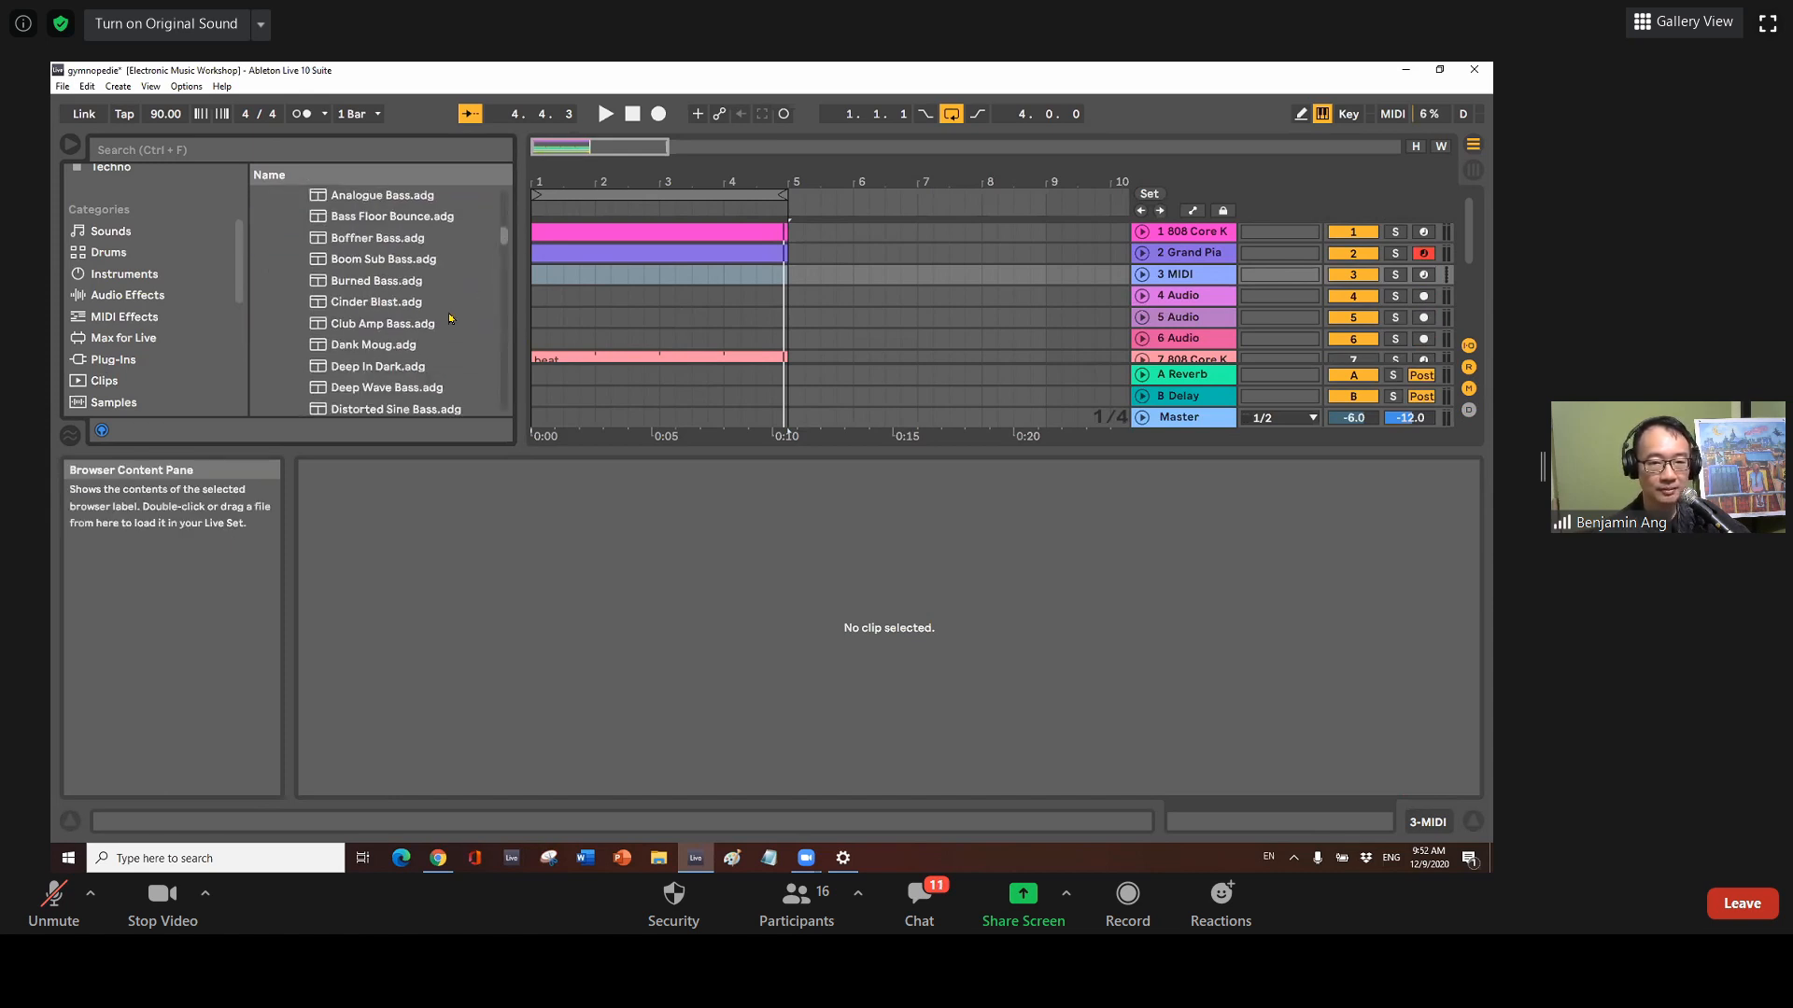
click(388, 284)
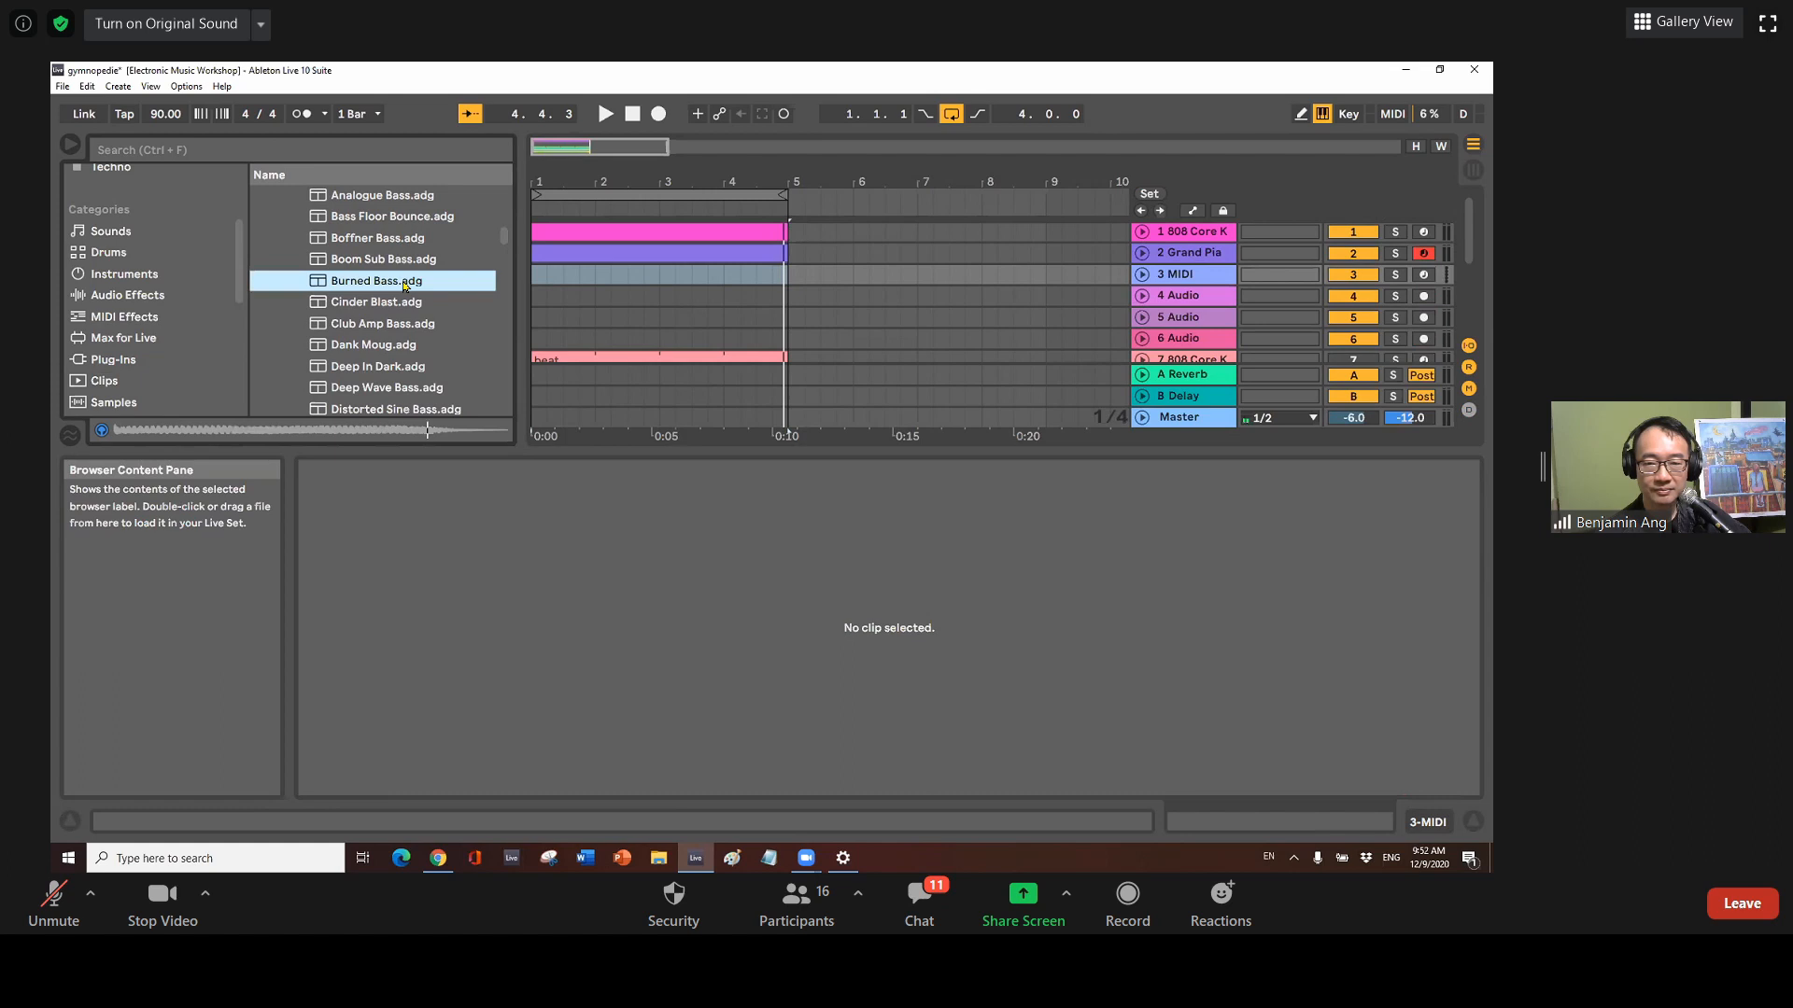
drag(819, 272, 1217, 274)
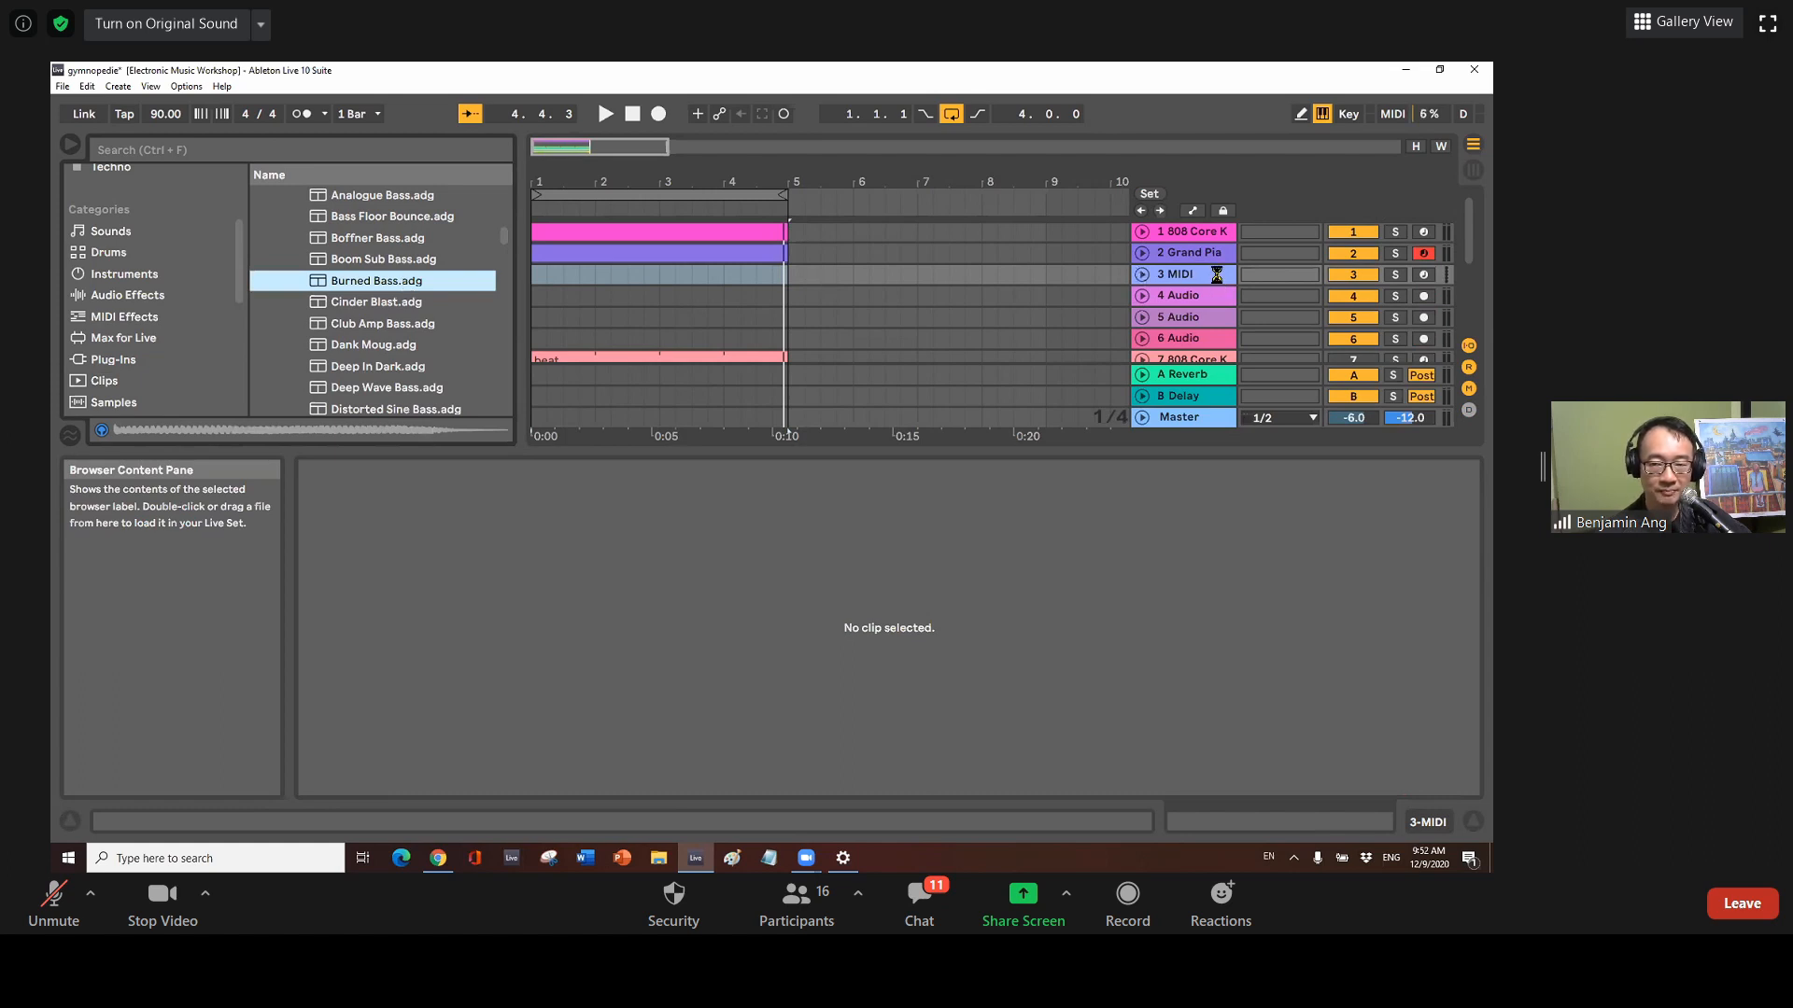
Insert an empty four-bar MIDI clip from 1.1.1 to 5.1.1 on the Burned Bass track
click(534, 277)
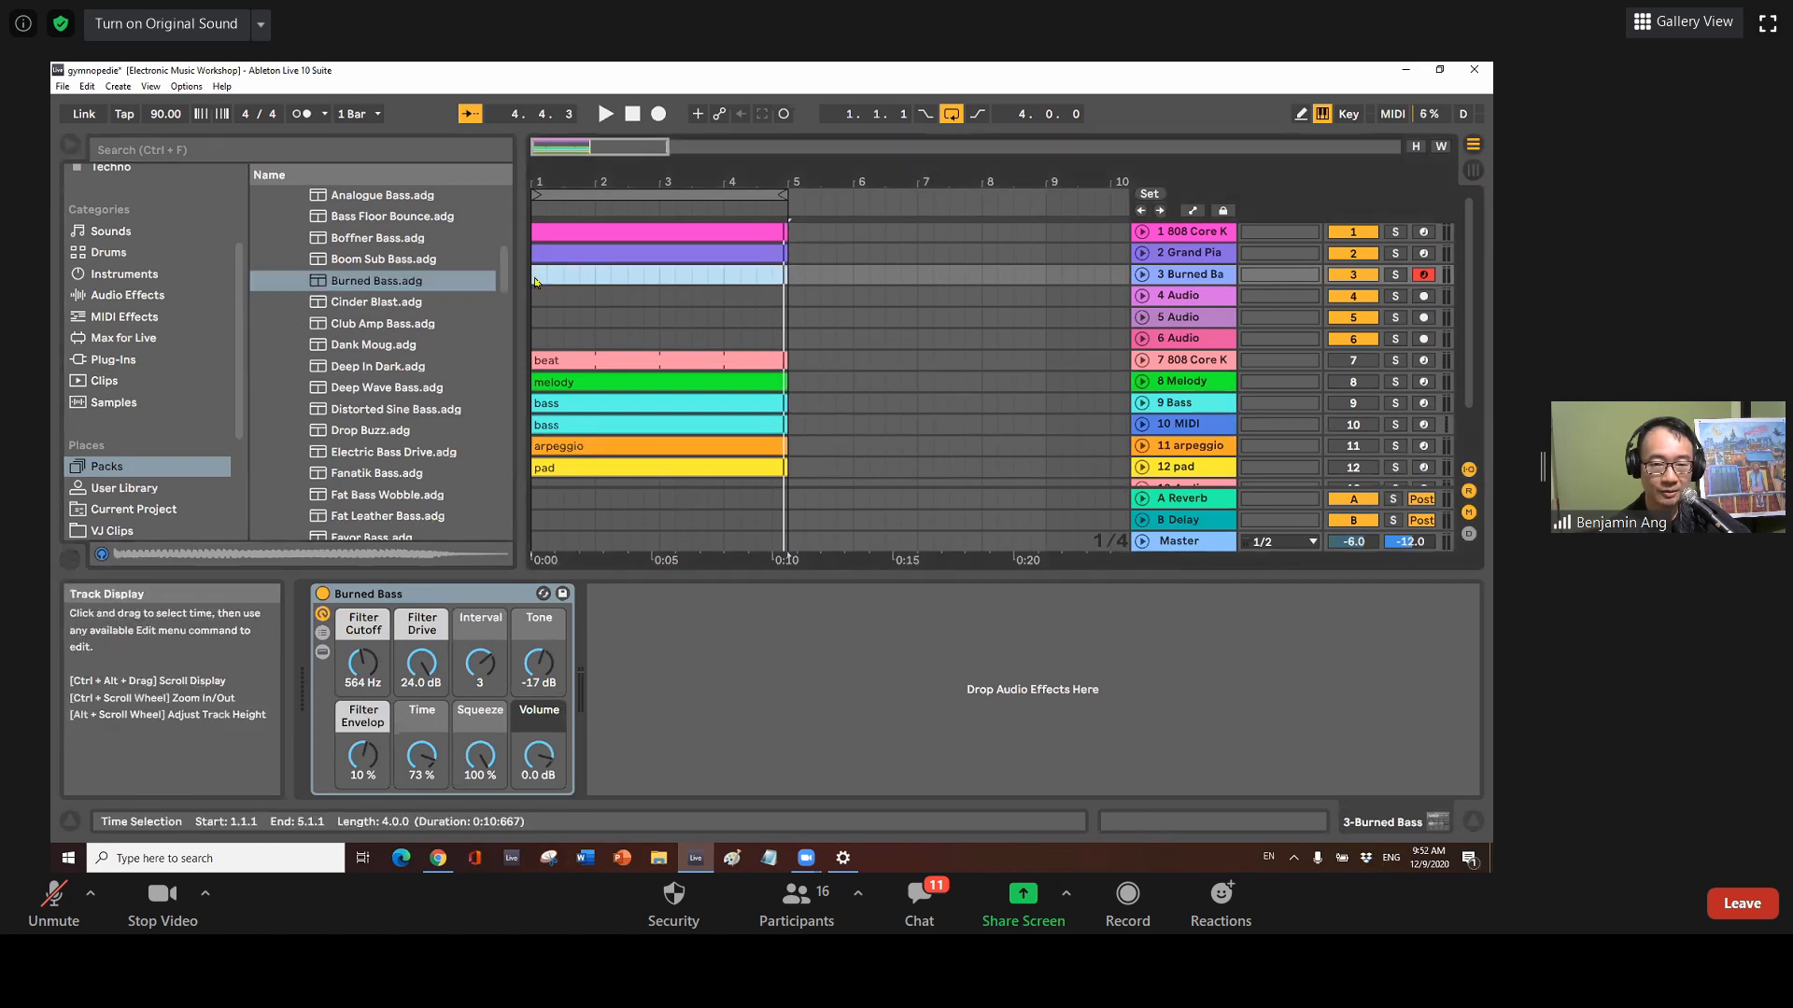
drag(534, 277, 788, 278)
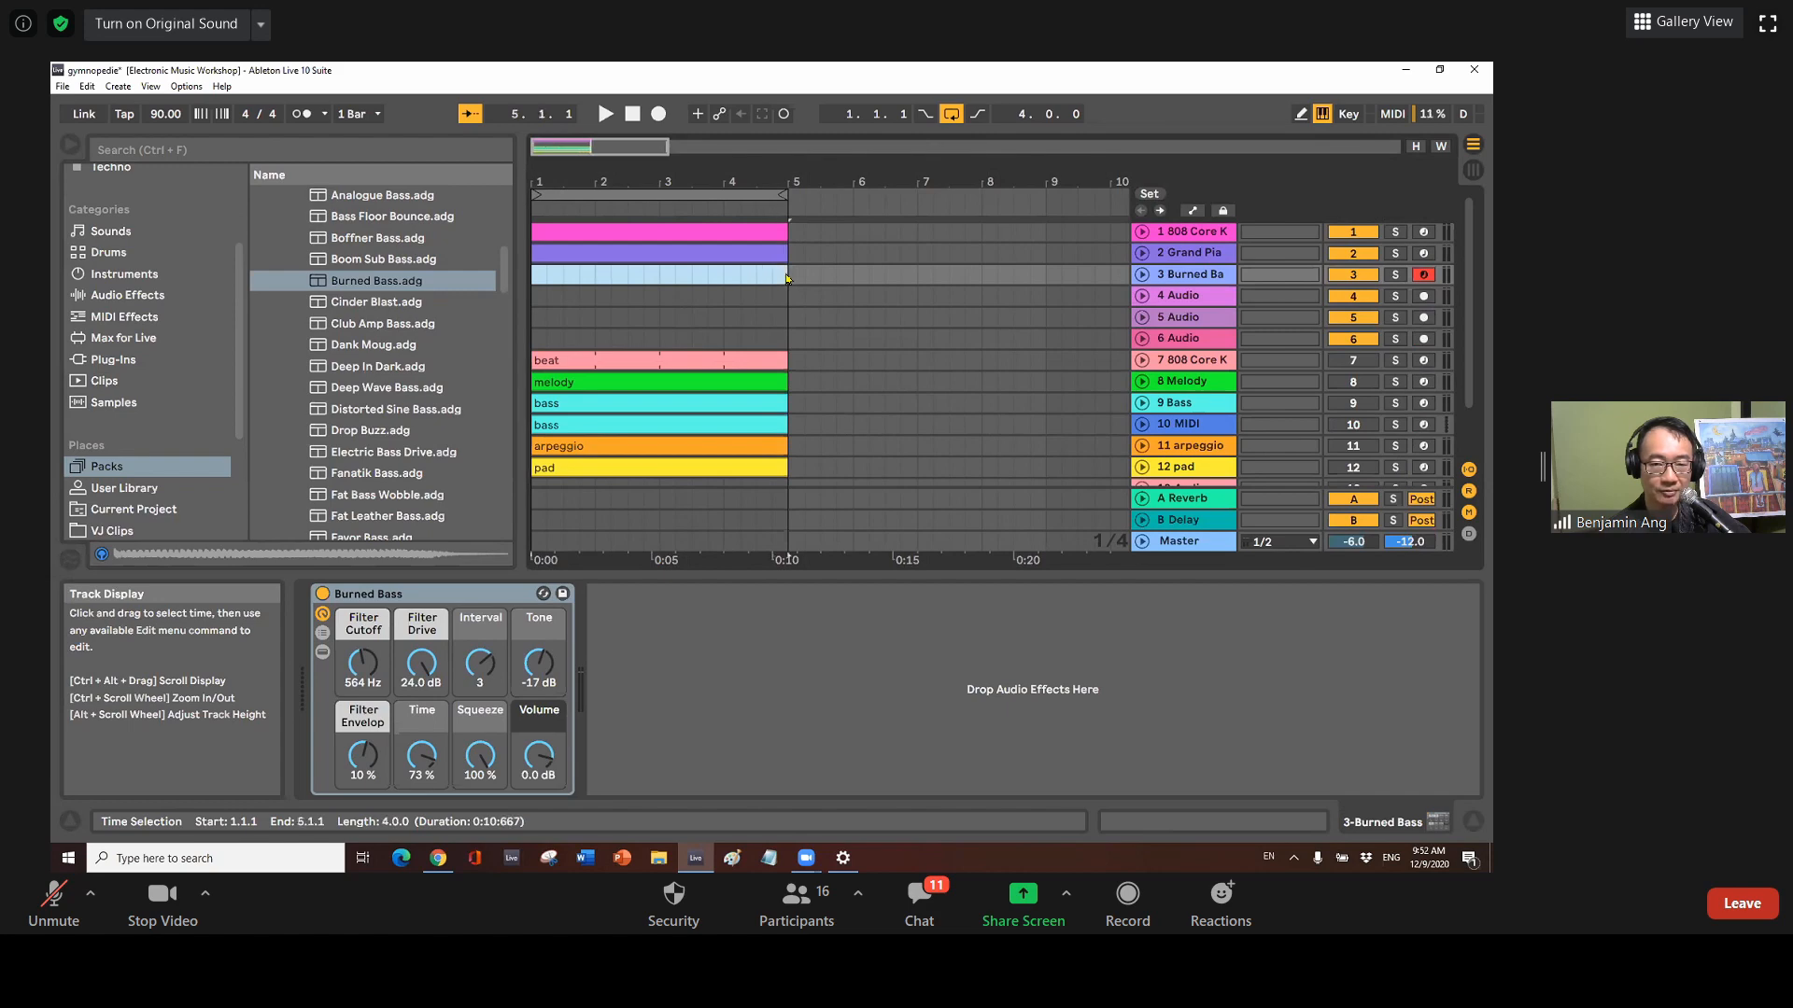
right_click(739, 282)
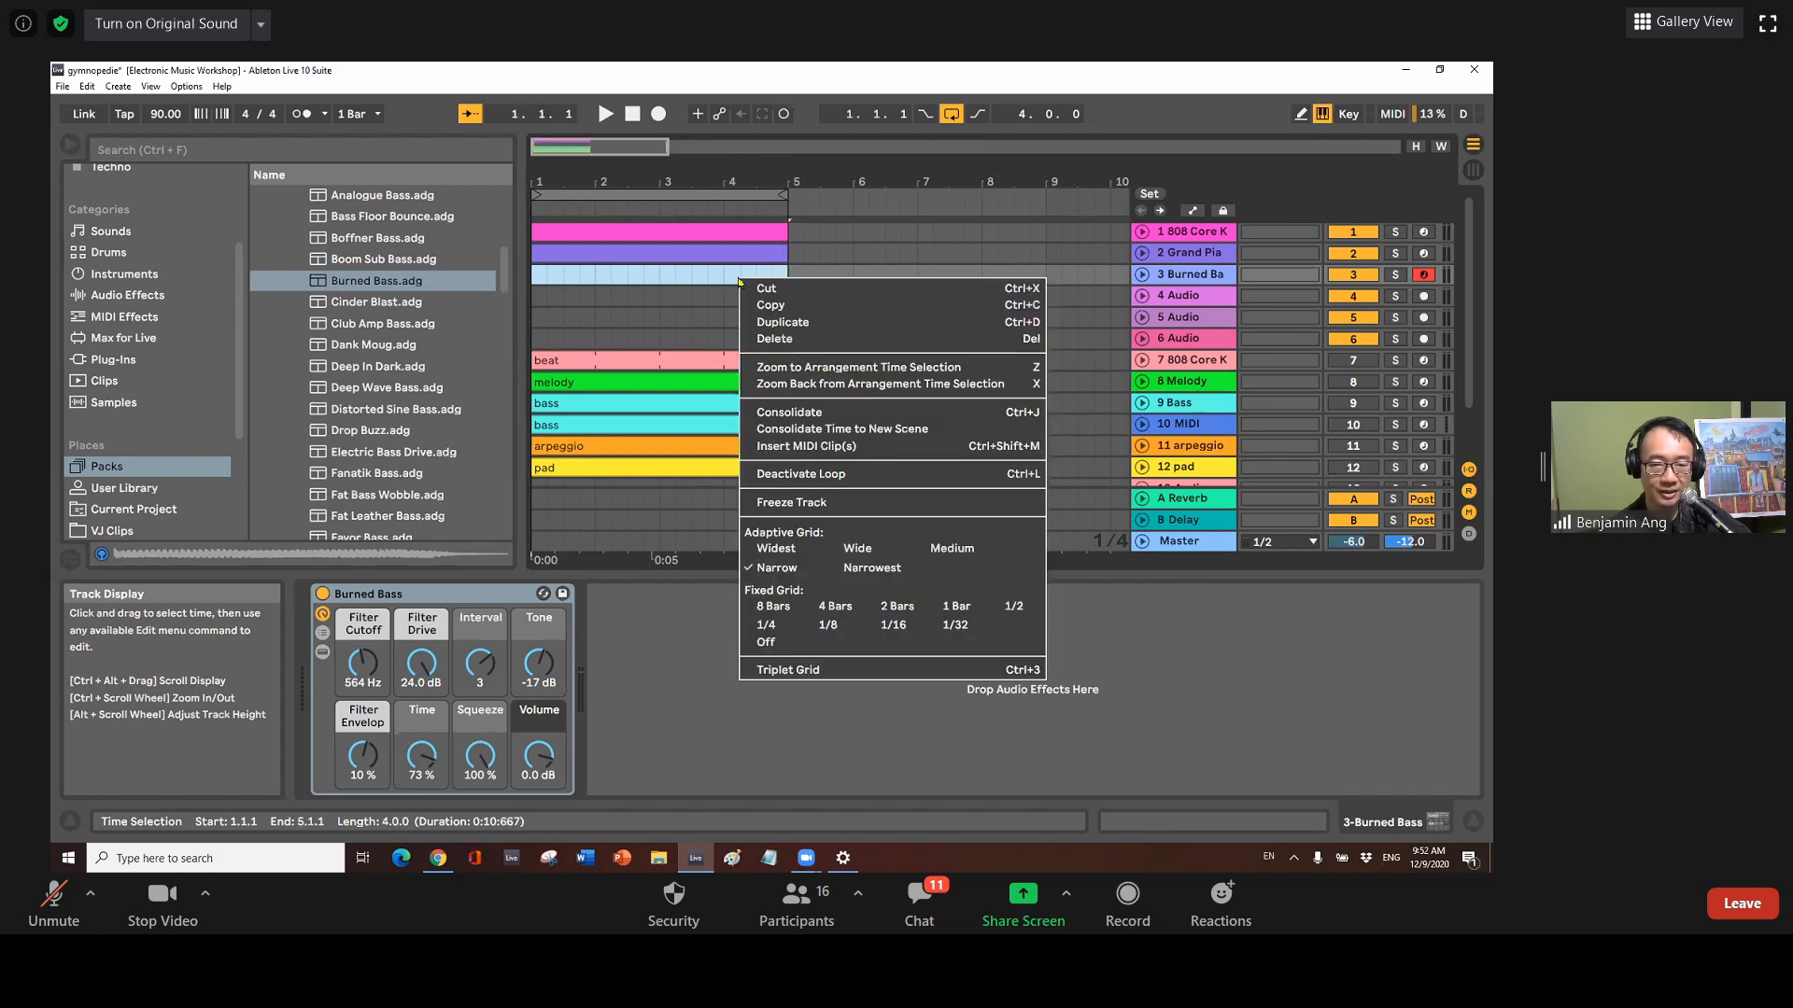
click(818, 445)
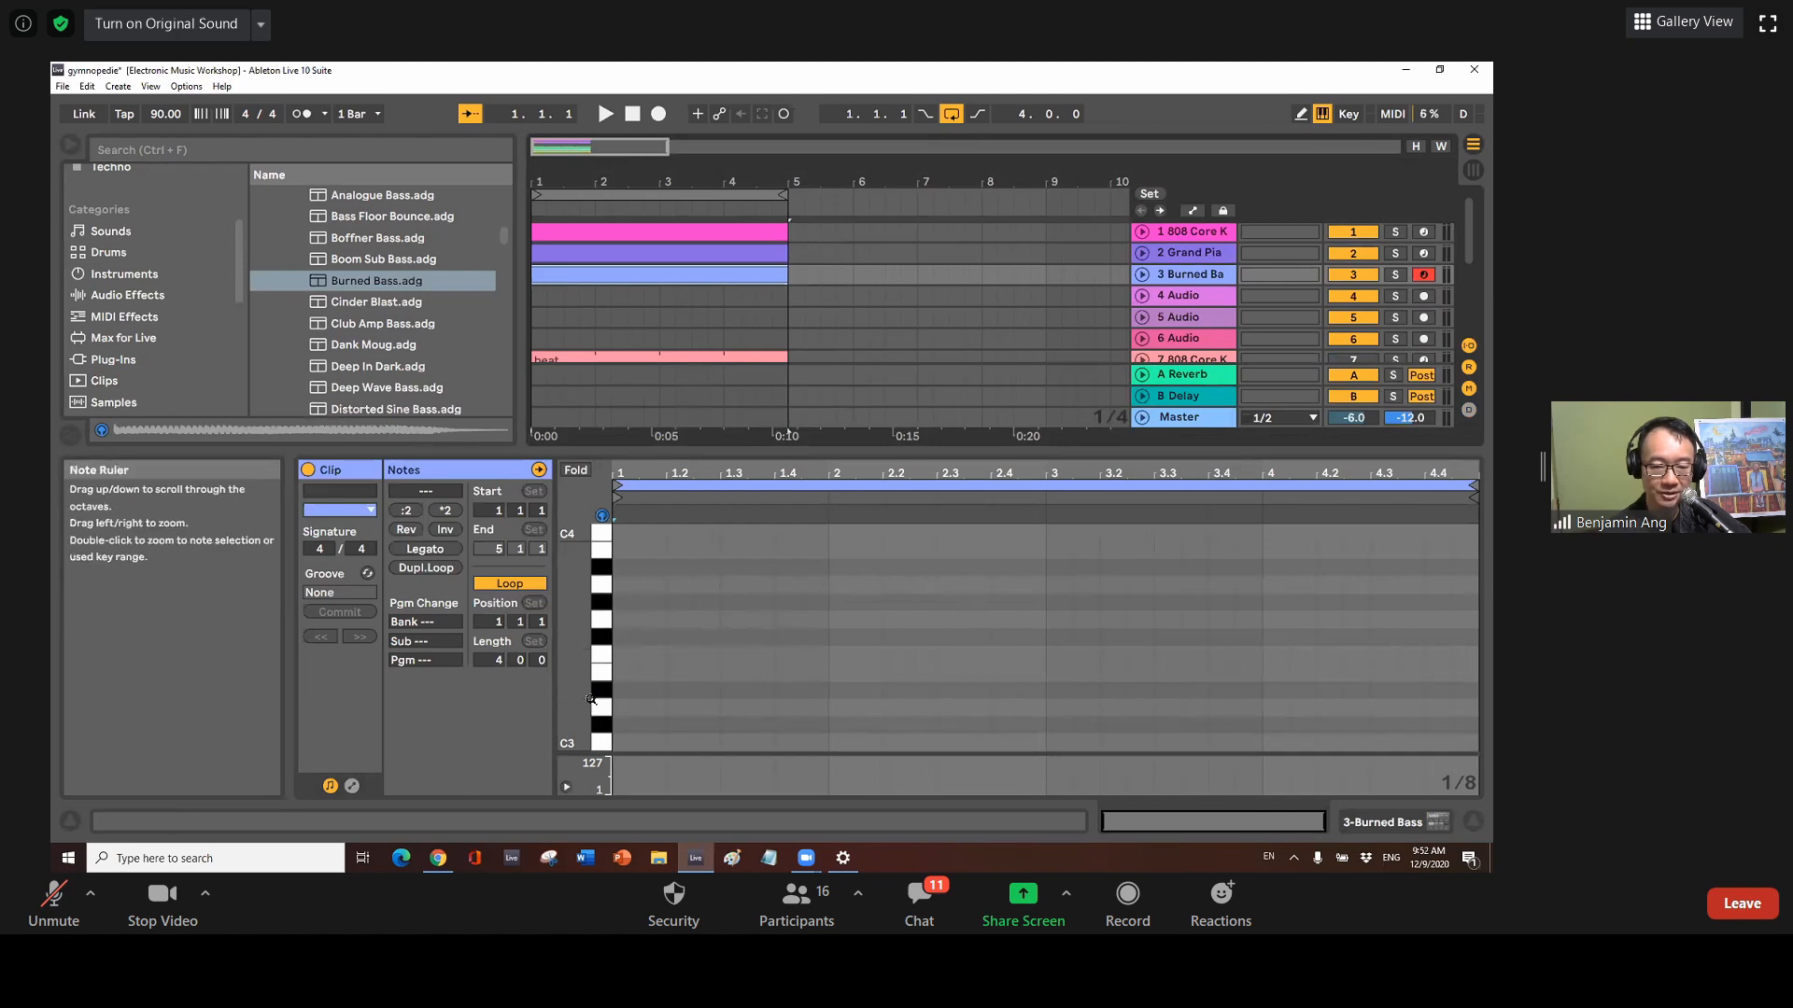
Try an eighth-note A0 at 1.1.1 in the new bass clip and remove it
drag(591, 700, 591, 661)
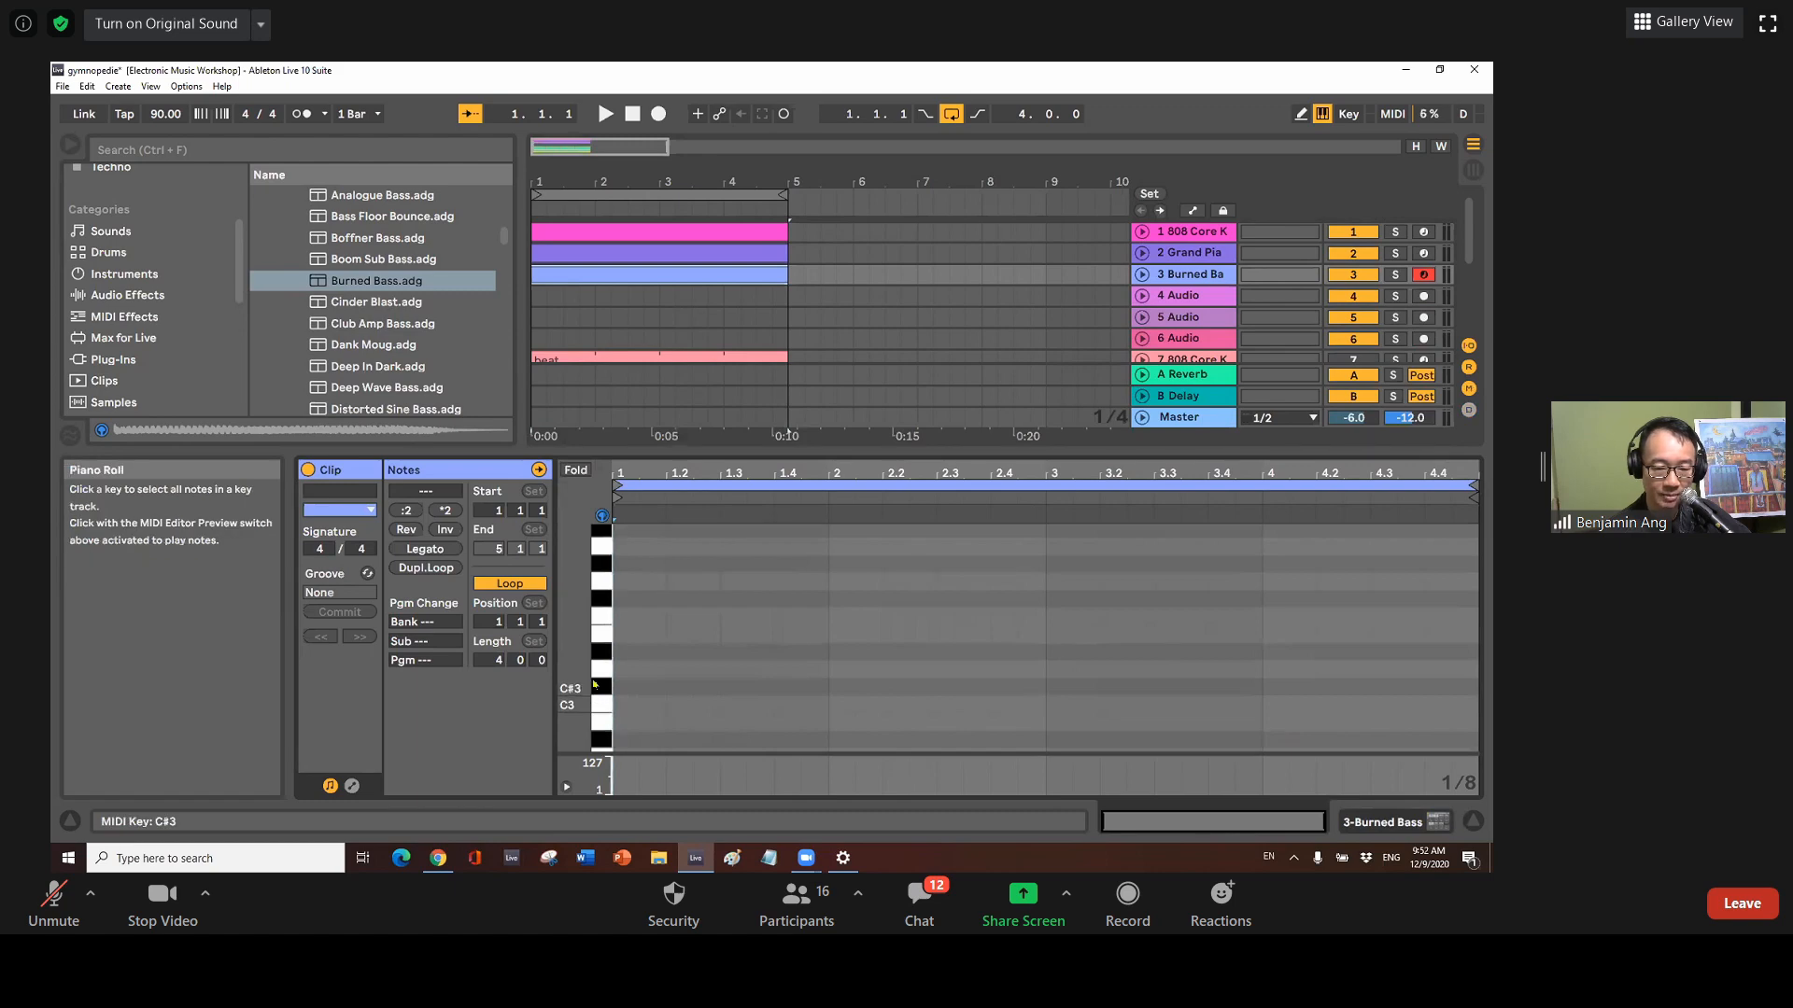
drag(586, 671, 585, 524)
drag(585, 718, 584, 563)
drag(593, 750, 593, 738)
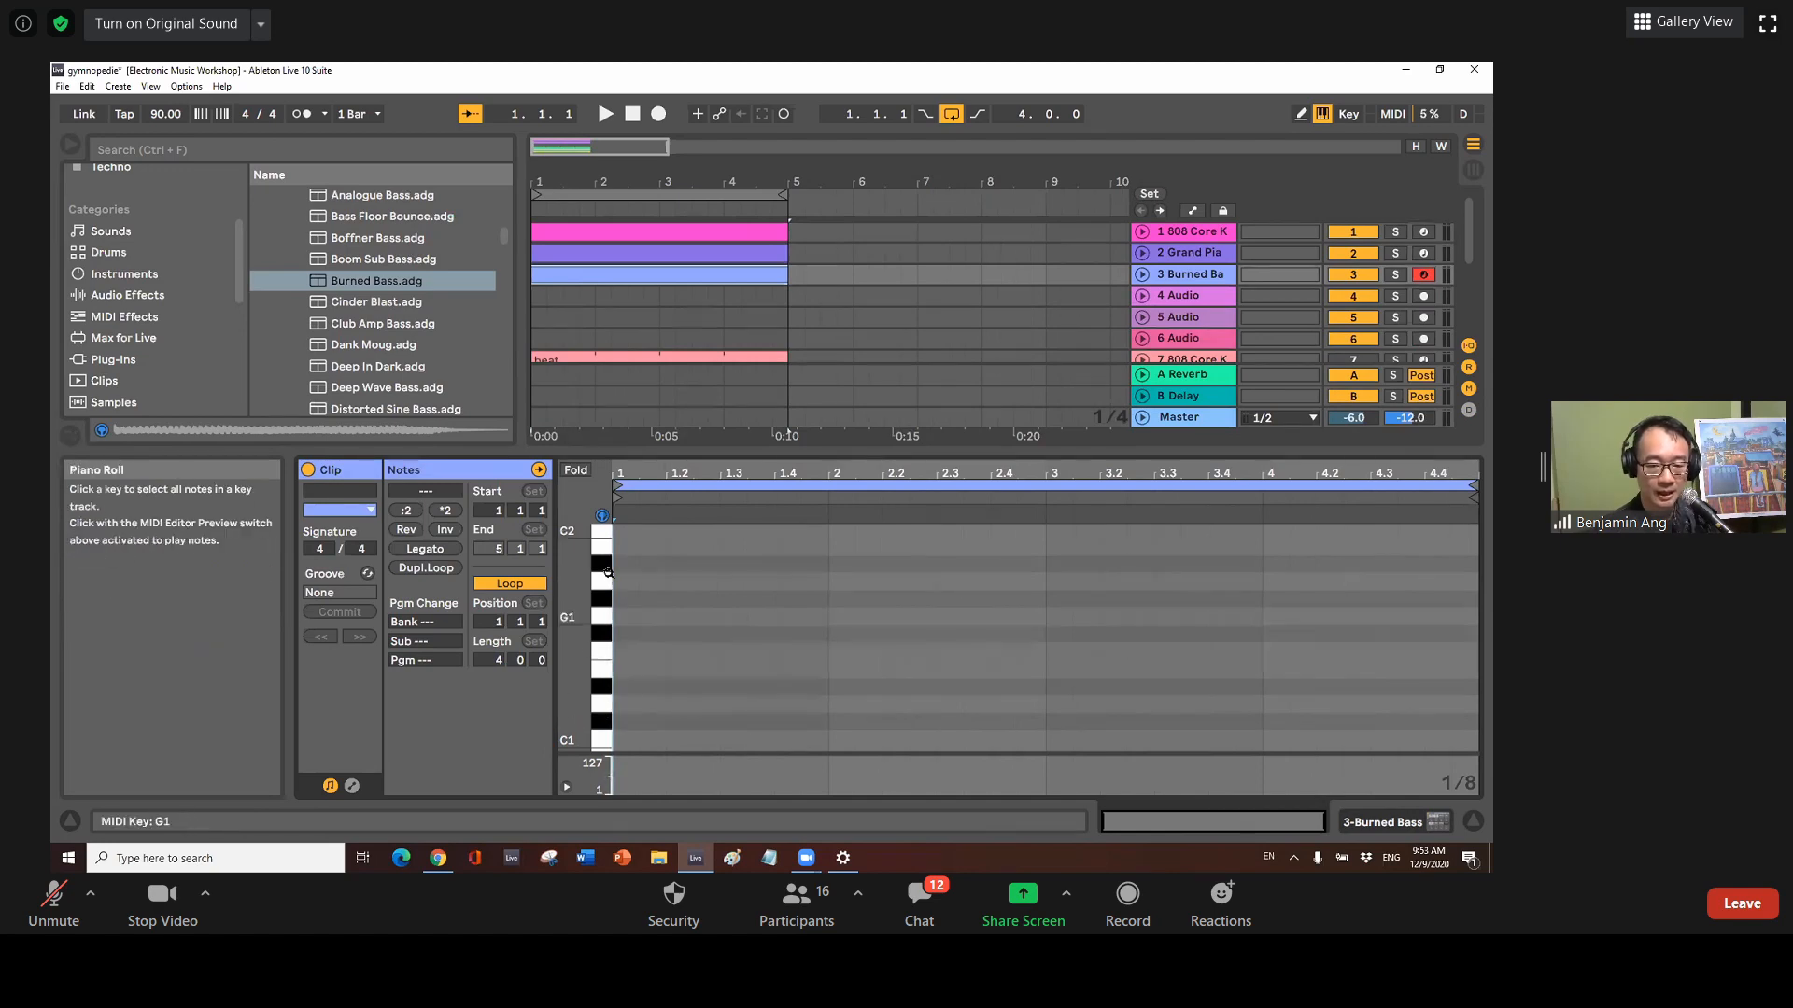
scroll(571, 691, down, 5)
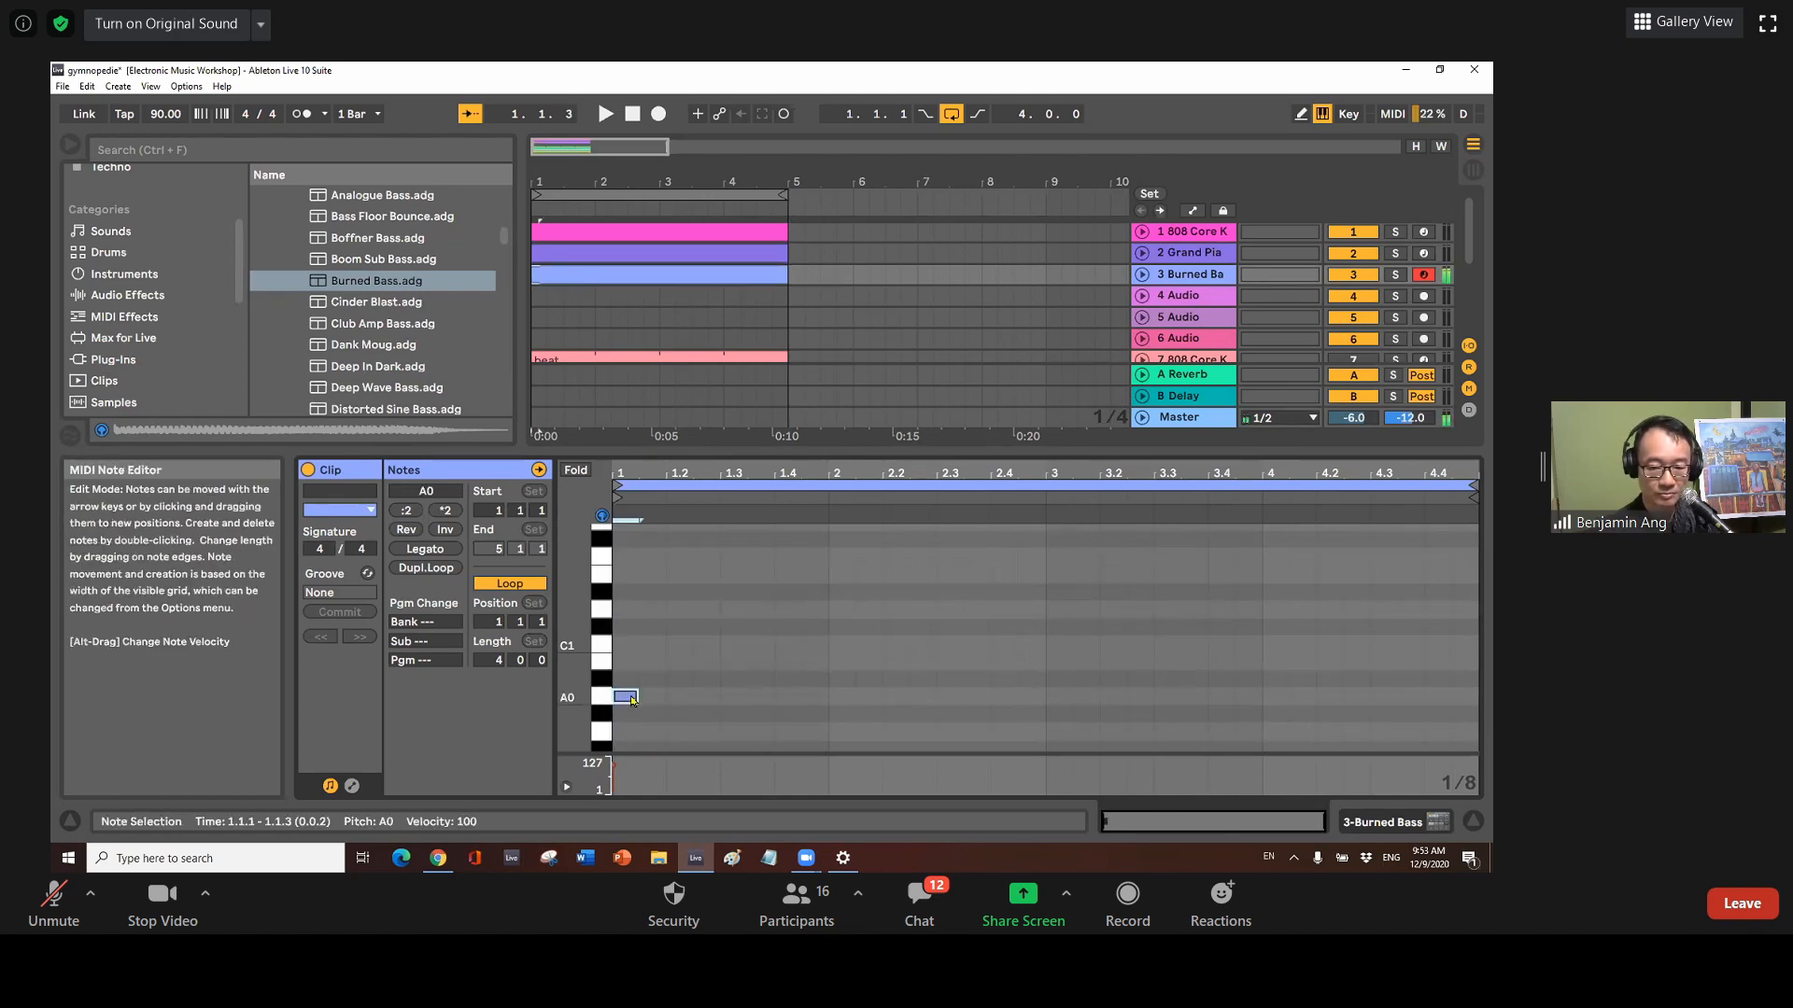
click(601, 705)
scroll(600, 706, up, 3)
drag(574, 644, 575, 650)
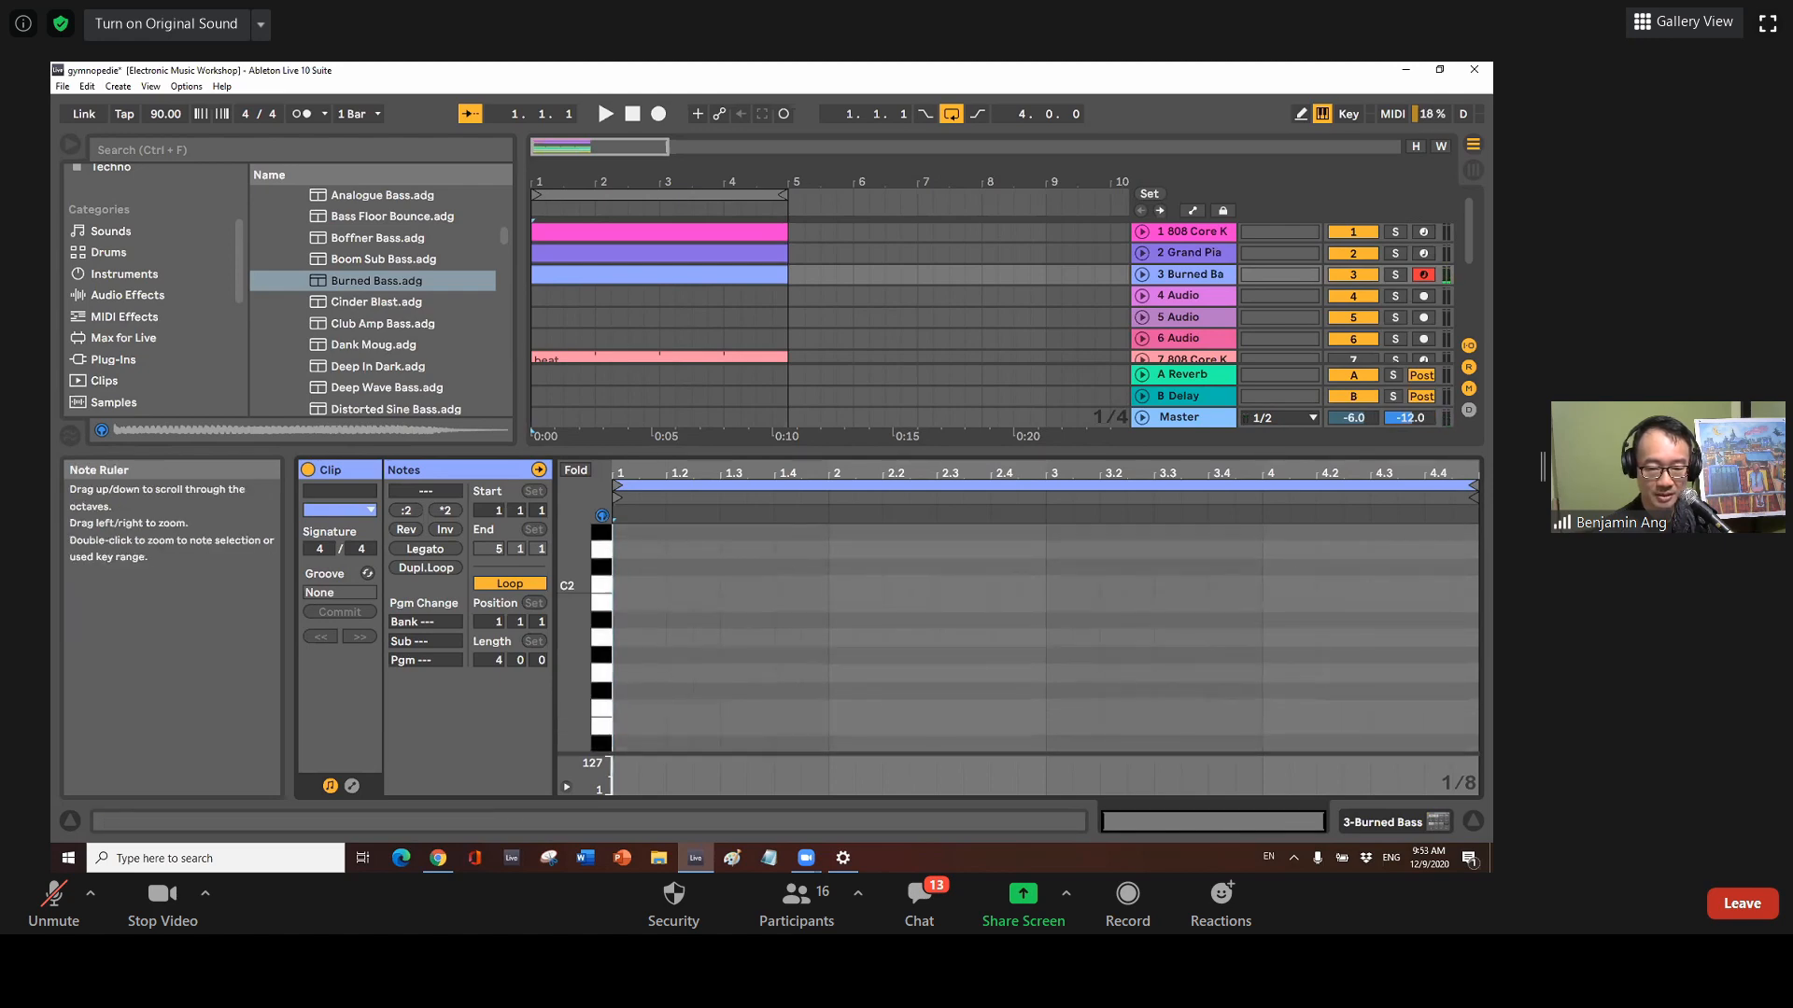
Add two one-bar notes to the bass clip: A1 filling bar 1 and E2 filling bar 2
double_click(625, 643)
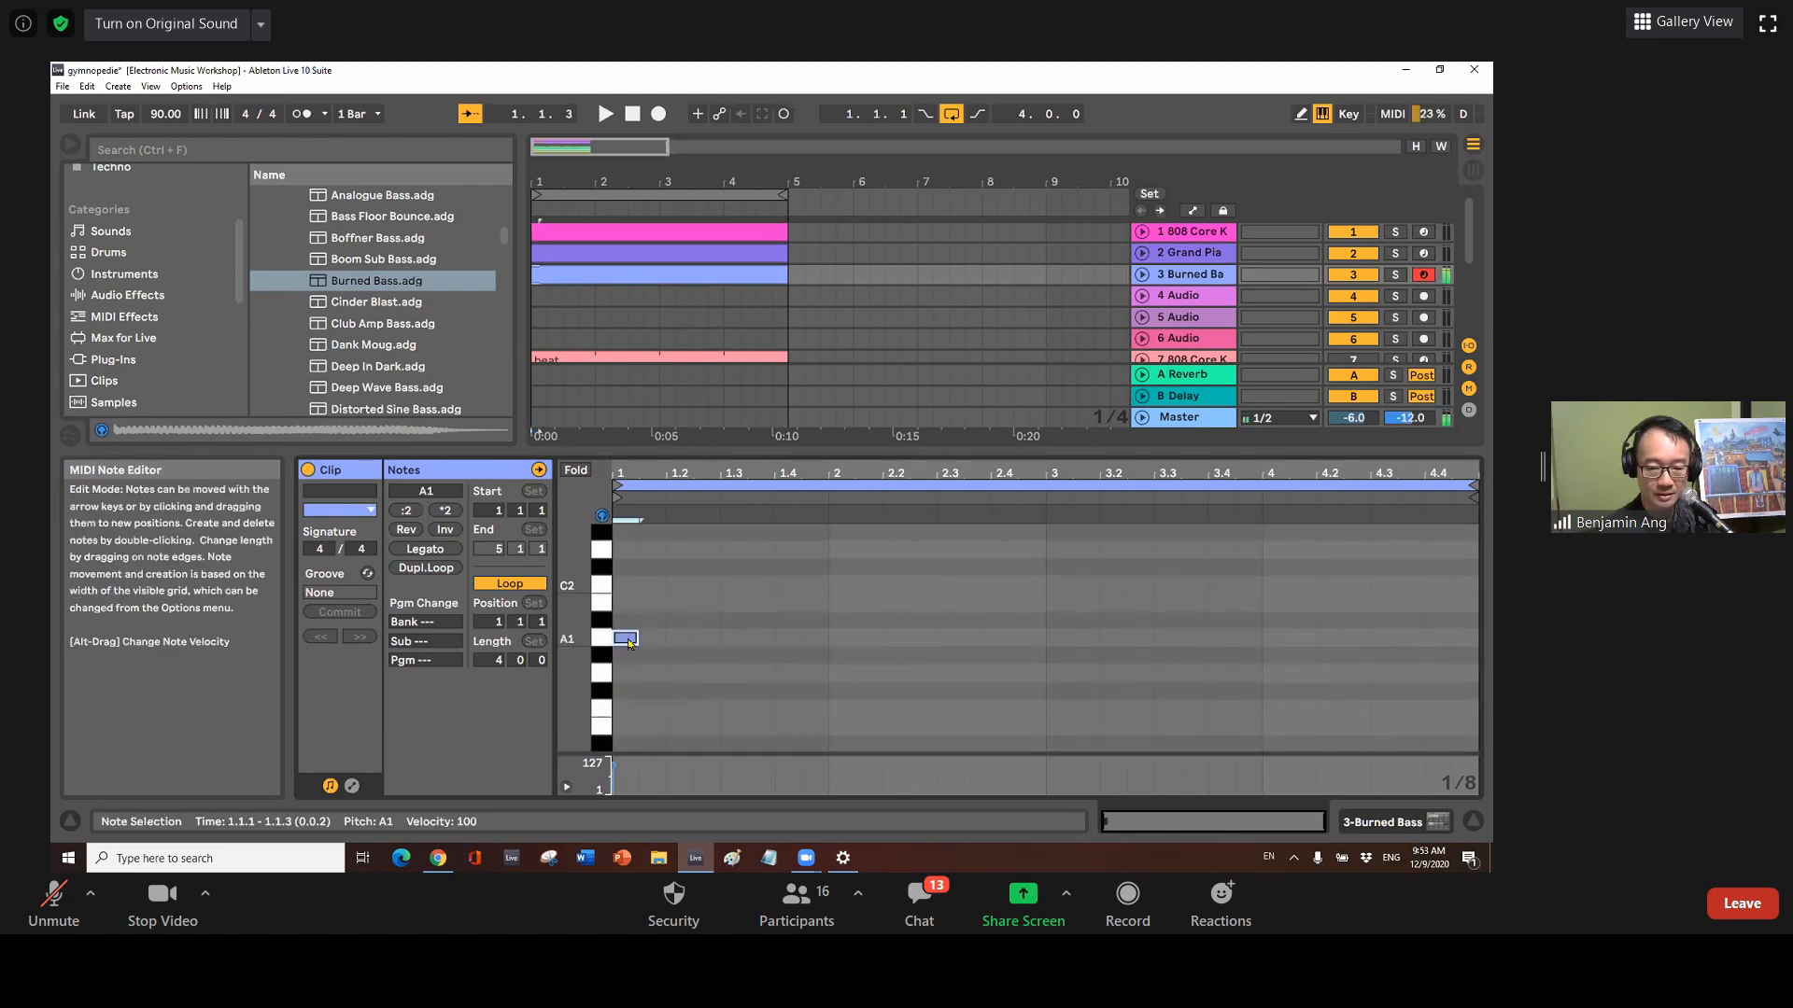
drag(636, 636, 823, 642)
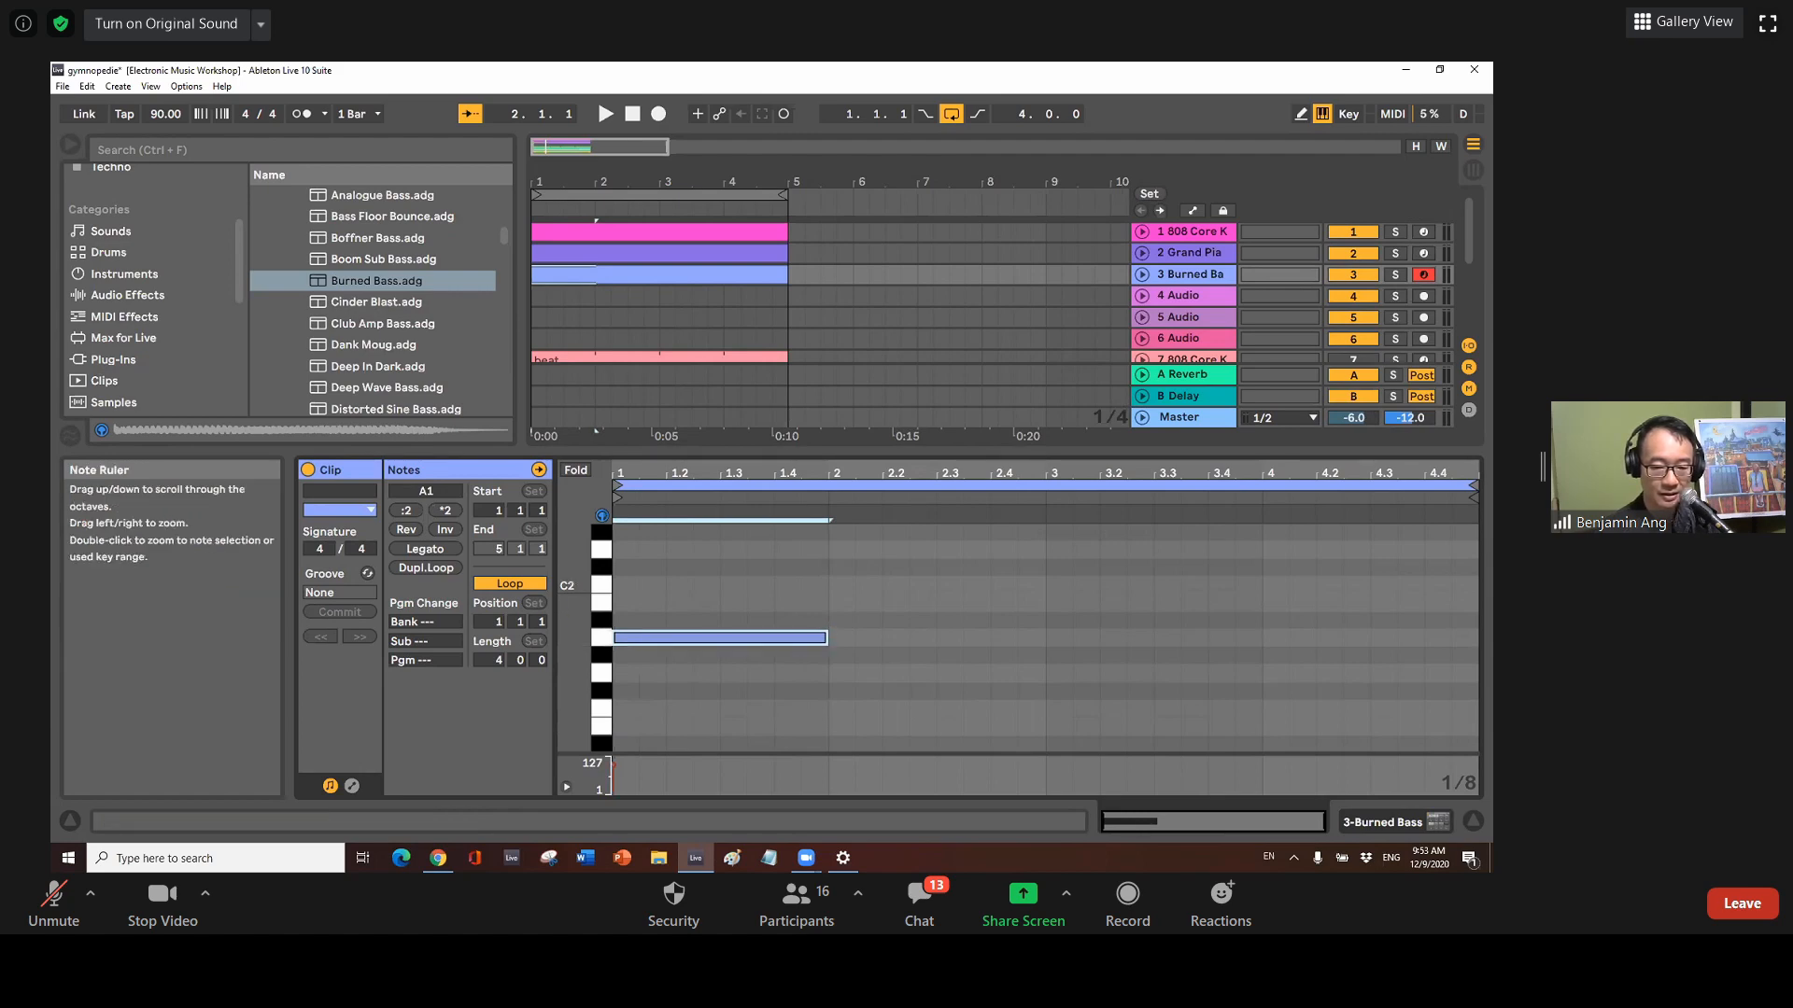
drag(558, 605, 584, 542)
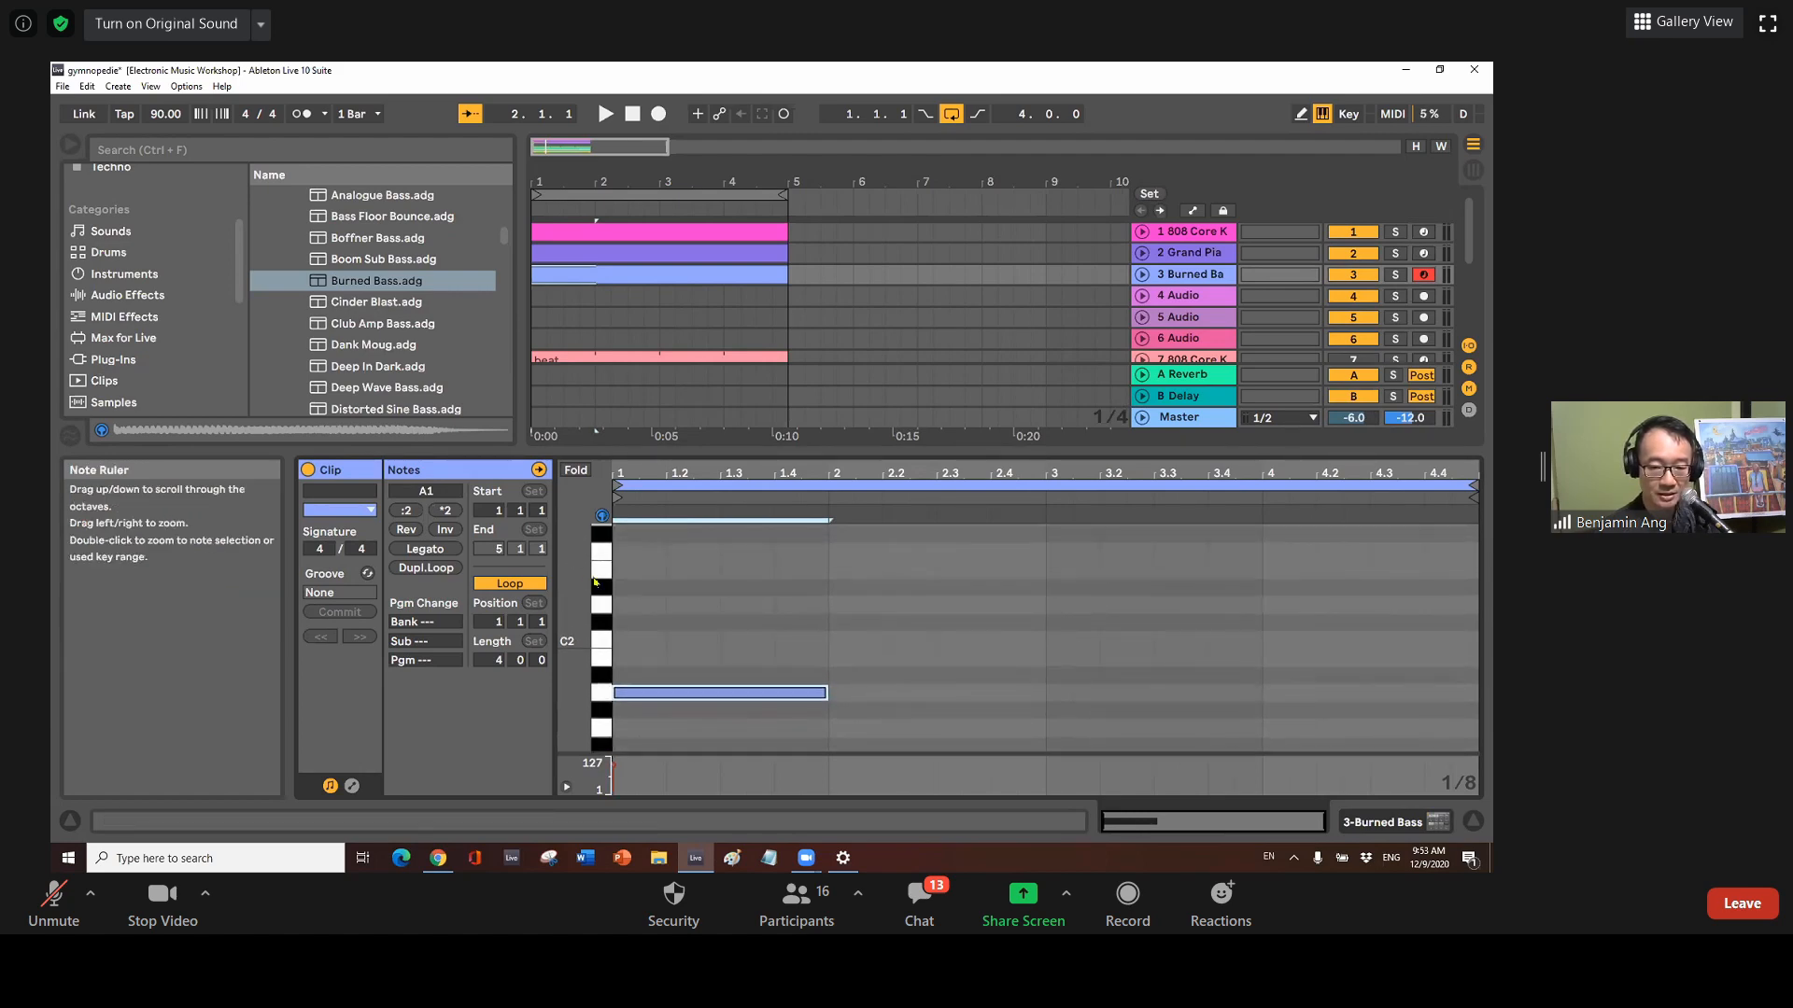
double_click(838, 576)
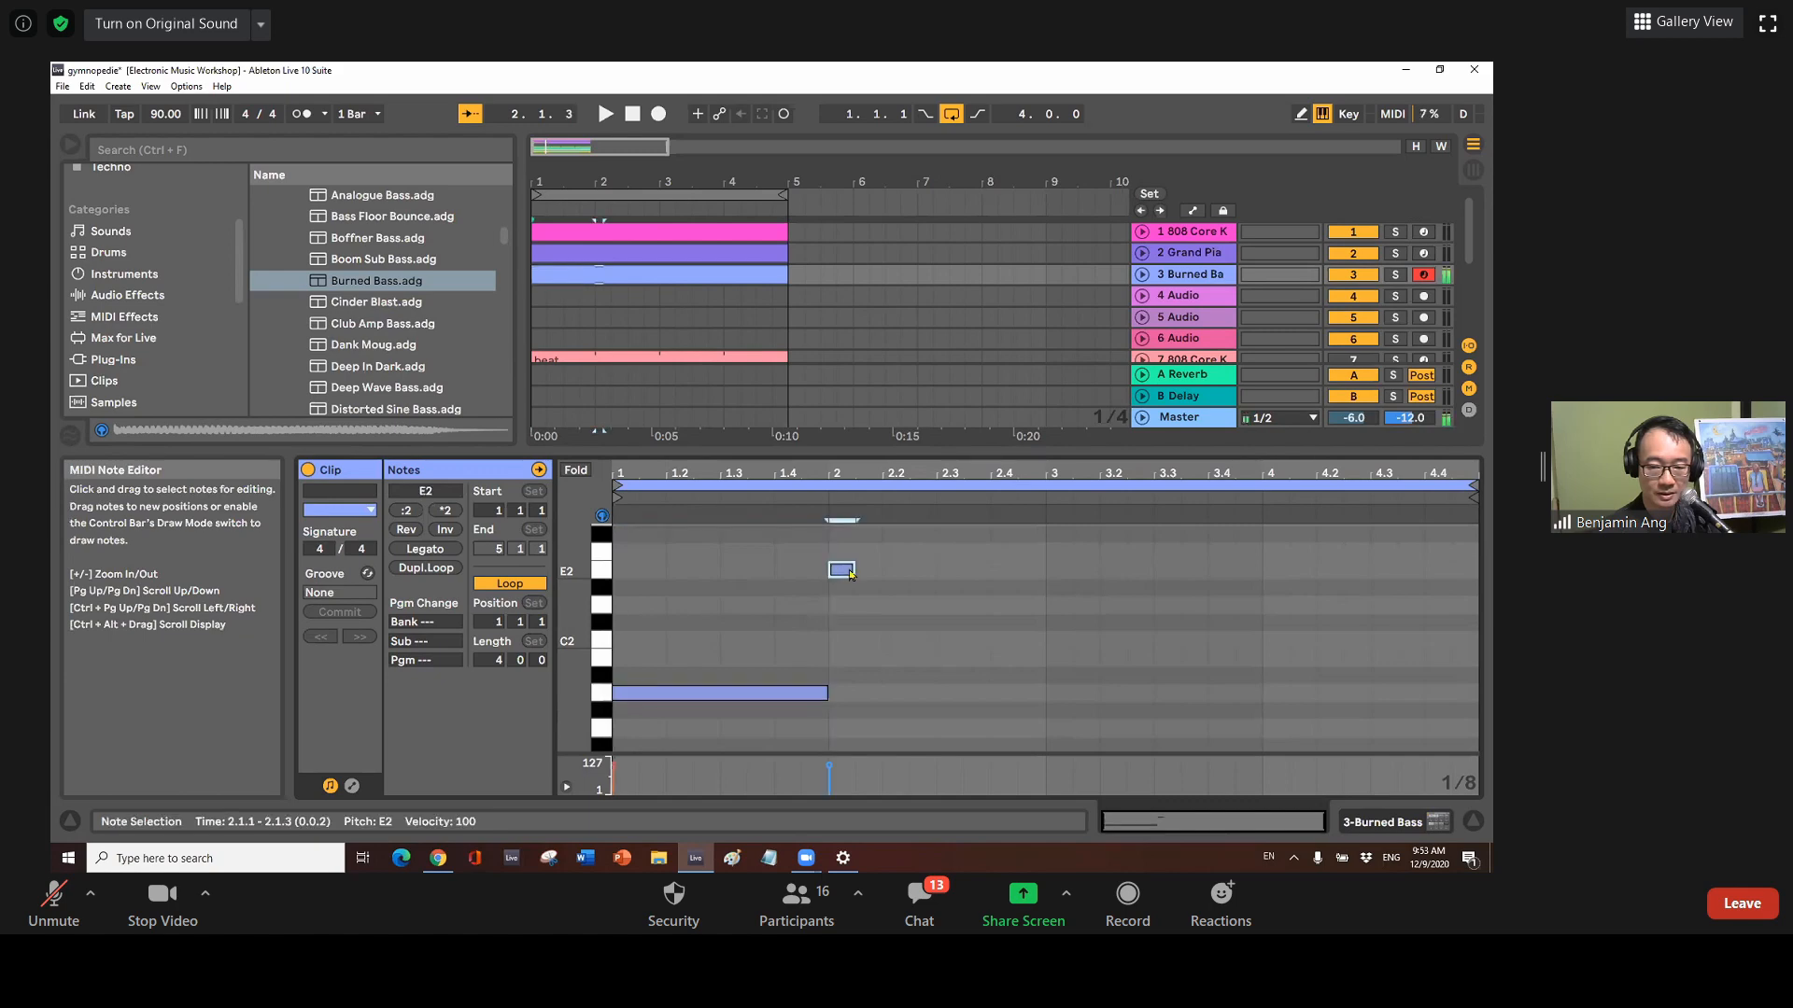
drag(855, 570, 1046, 575)
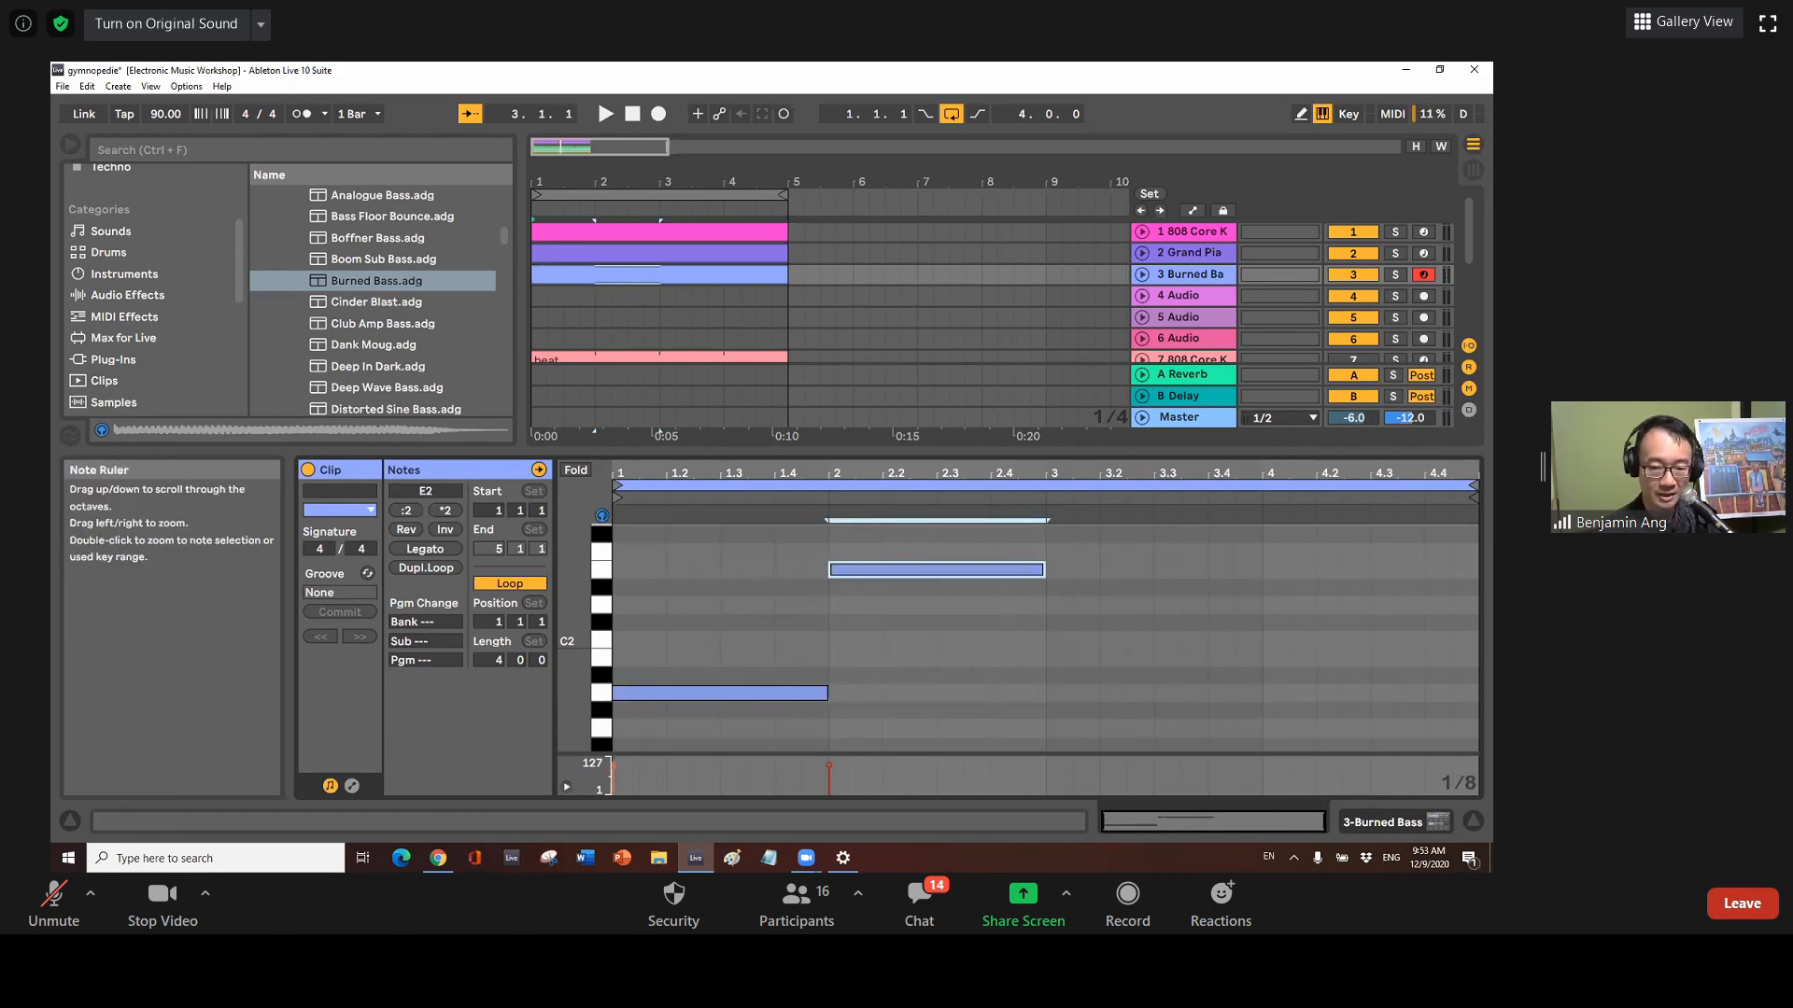
Add an F2 note filling bar 3 and a C2 note filling bar 4 of the bass clip
scroll(934, 607, up, 3)
double_click(1062, 605)
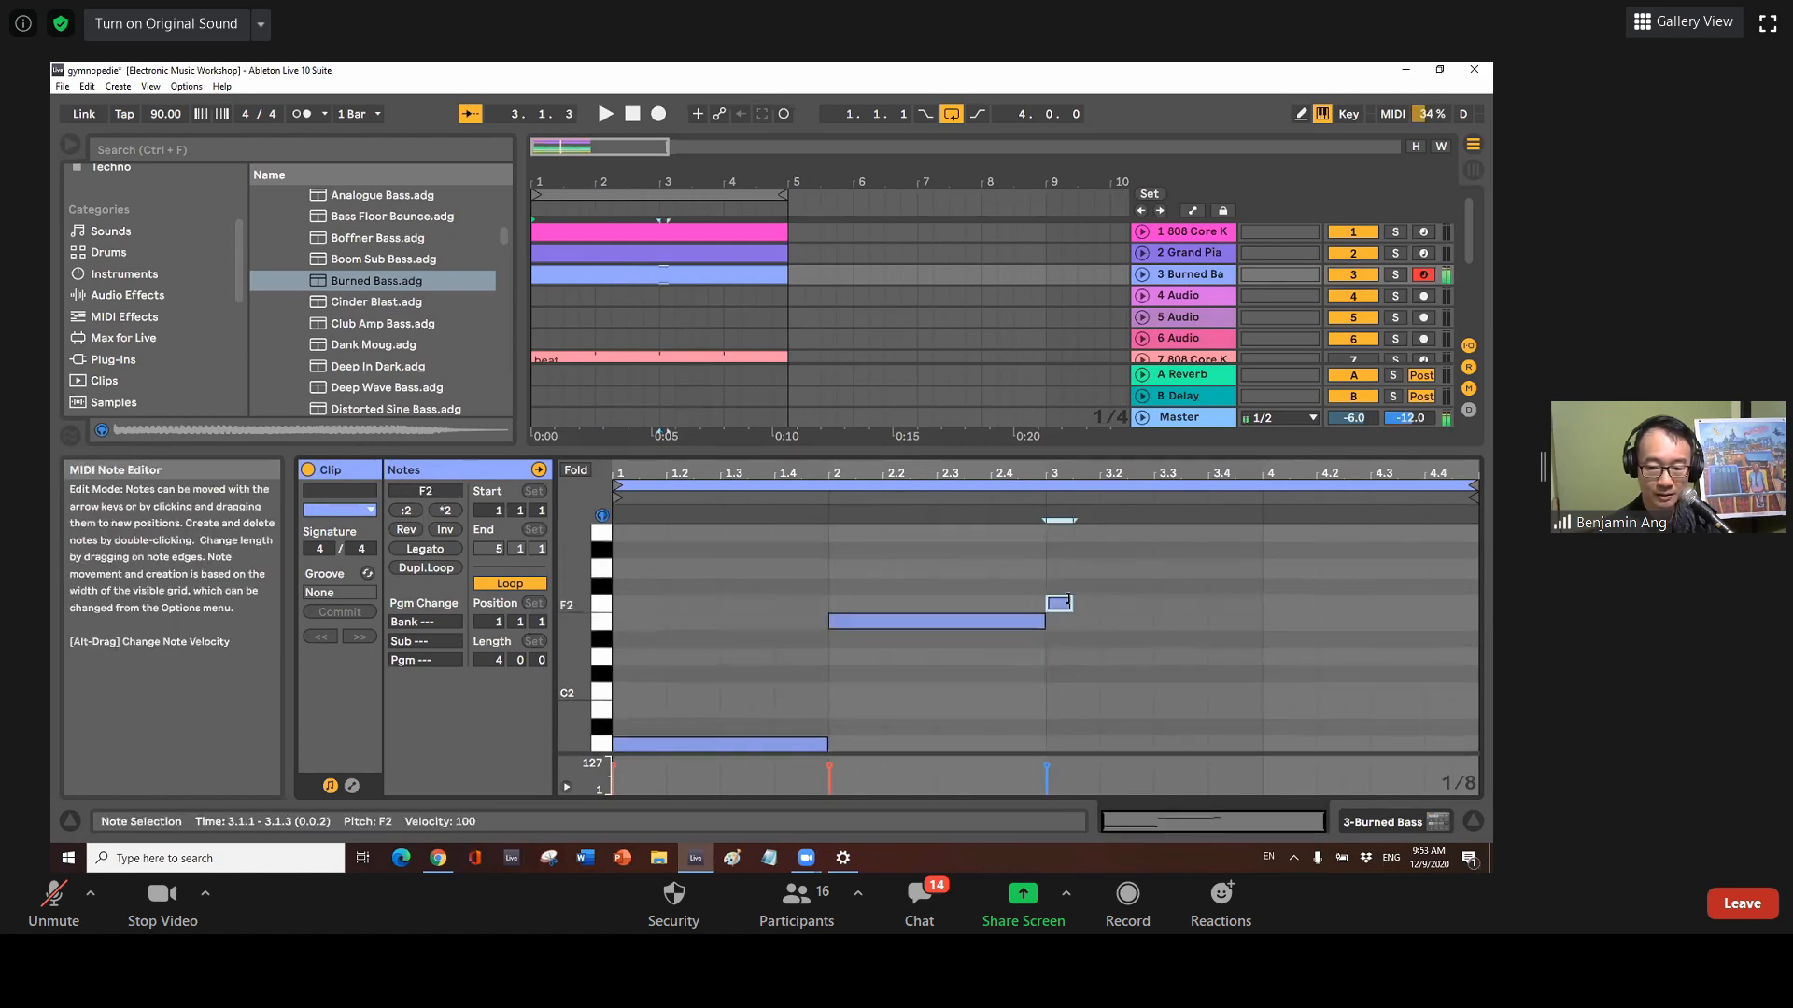
drag(1072, 602, 1261, 603)
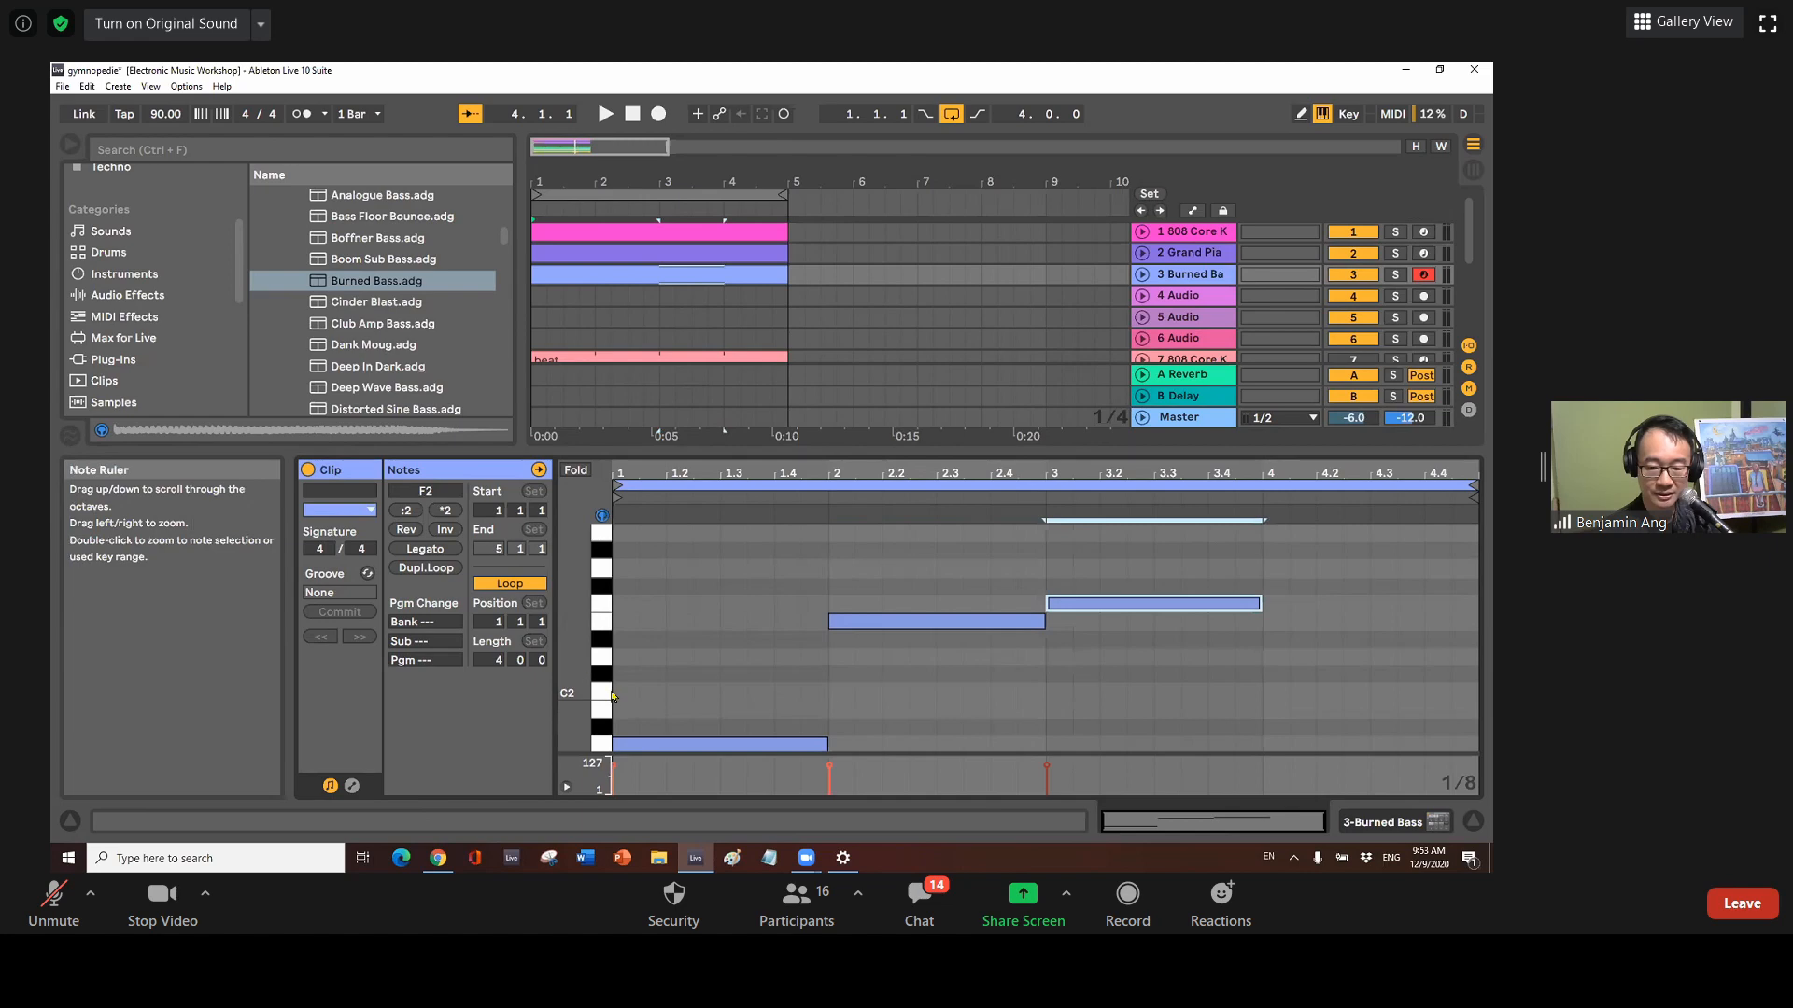
double_click(1275, 691)
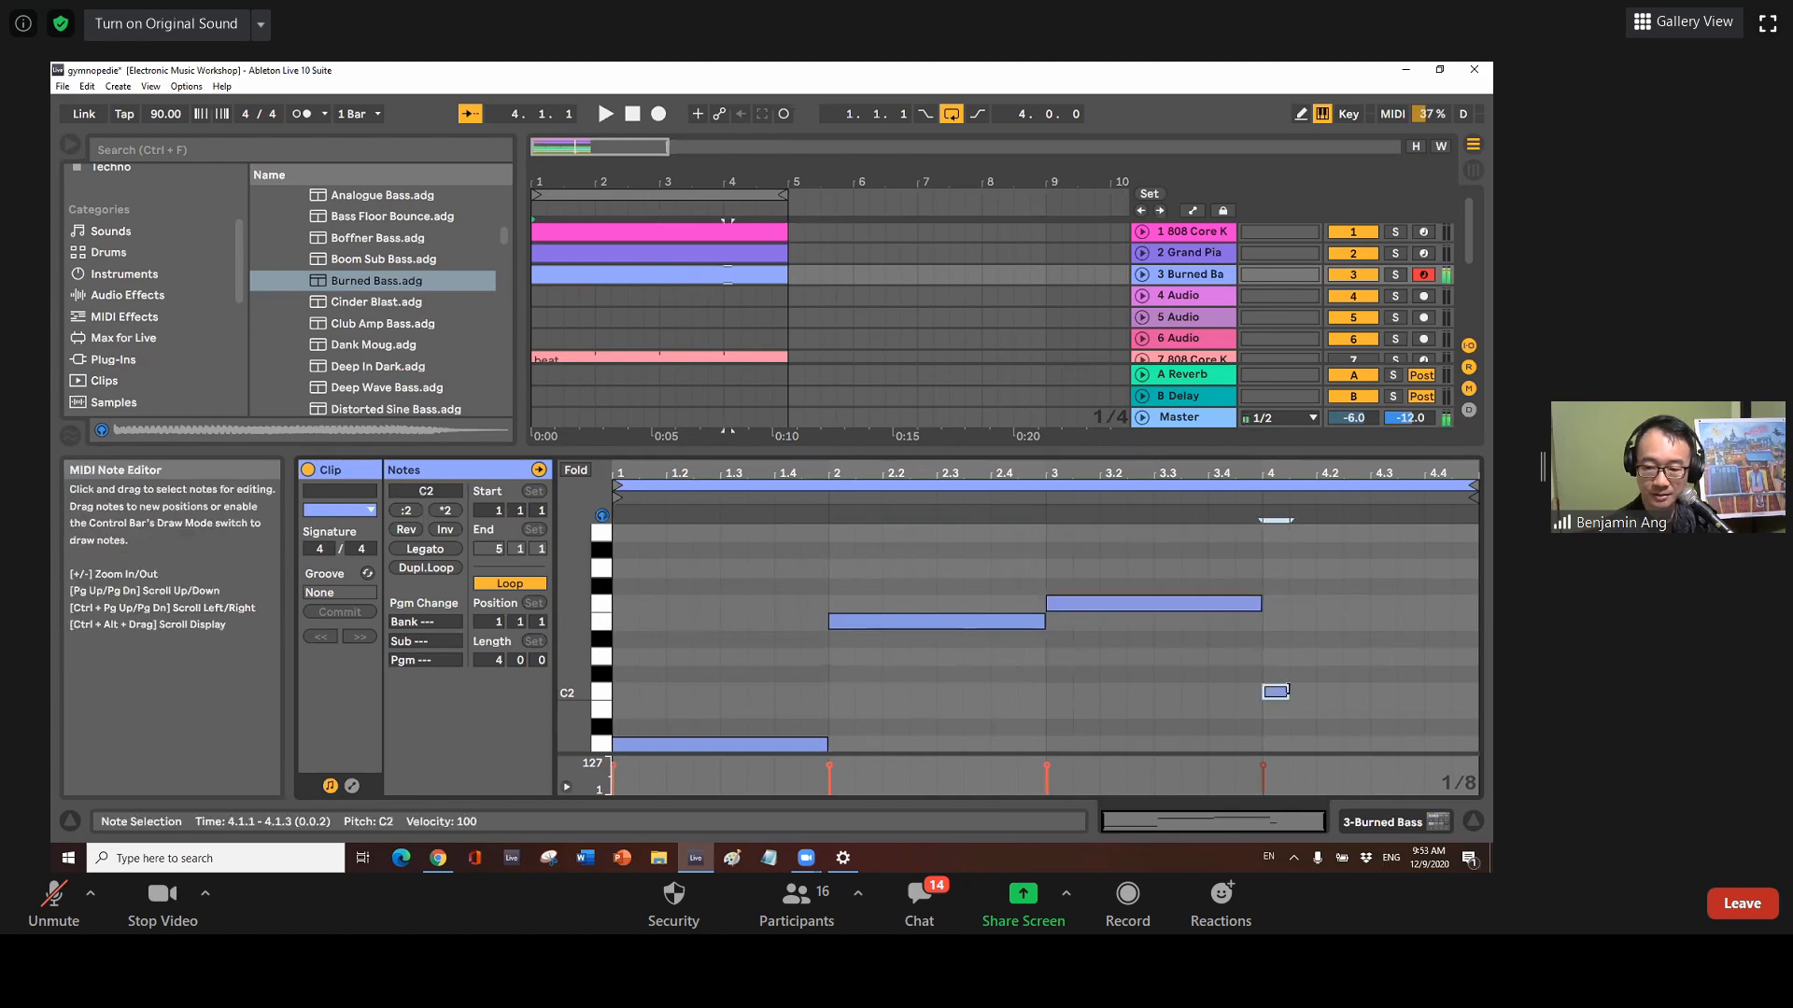
drag(1421, 685, 1477, 692)
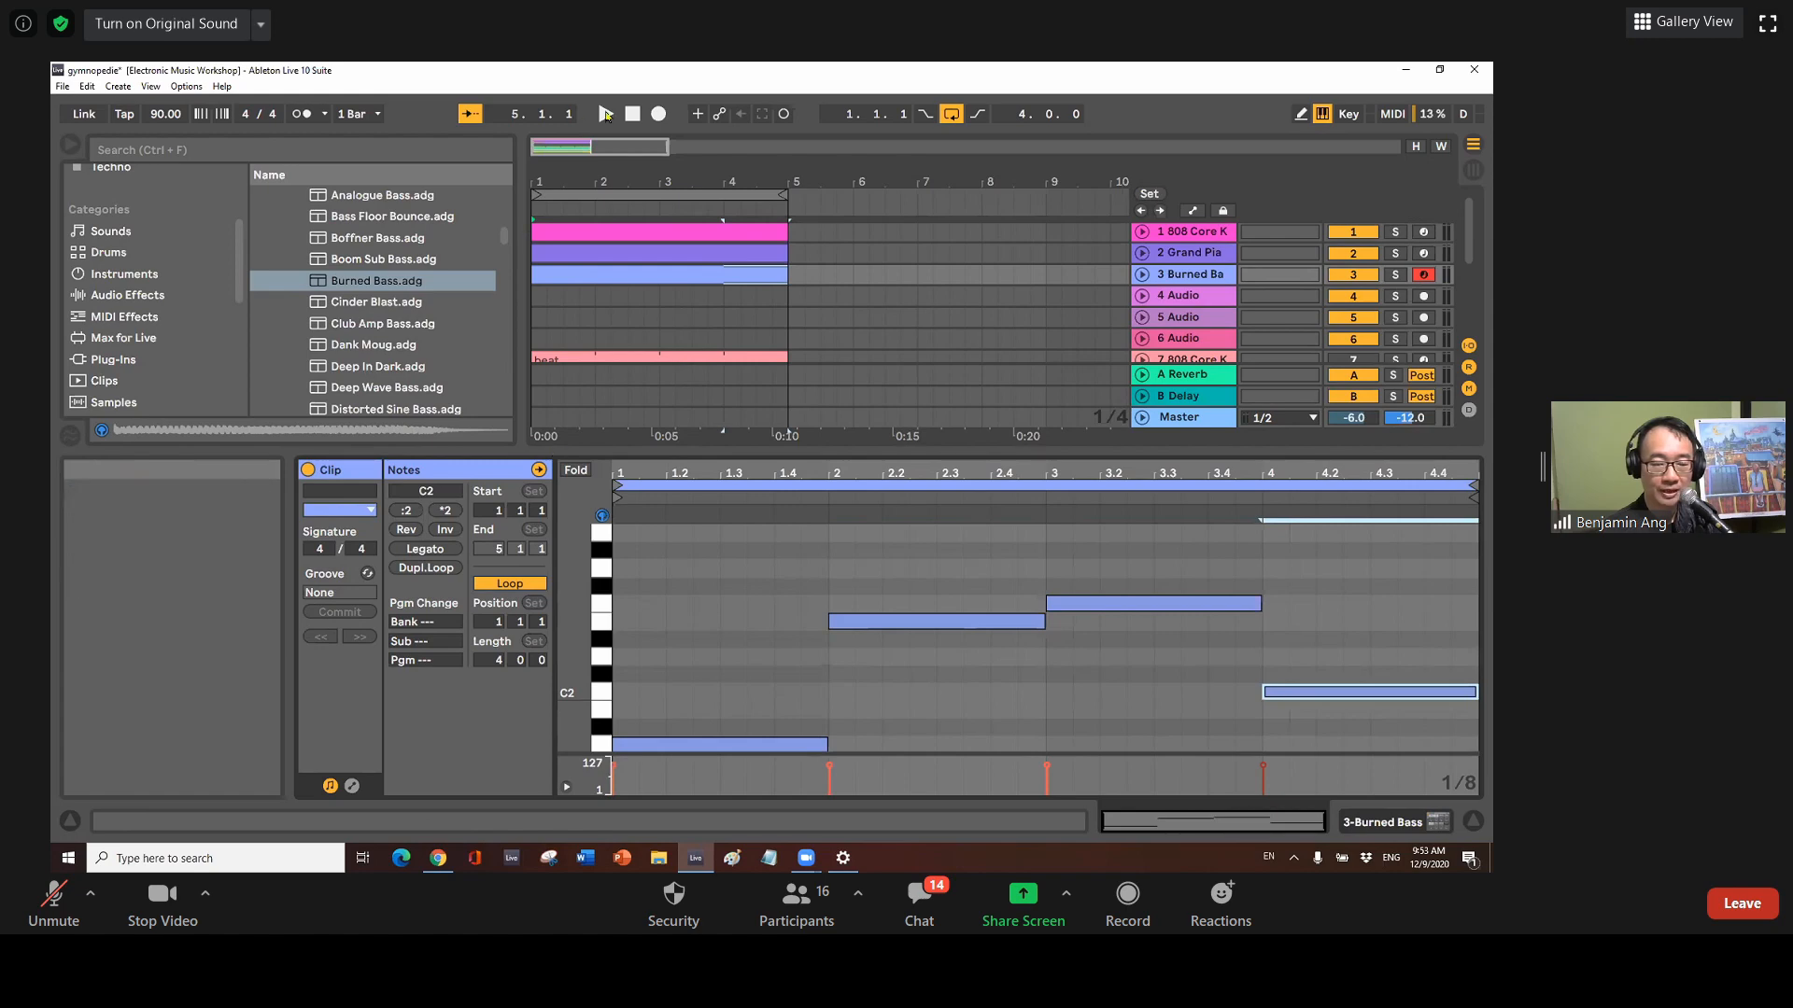
Play the loop with the new bass line, stop it, and check the Burned Bass track's volume setting
click(606, 115)
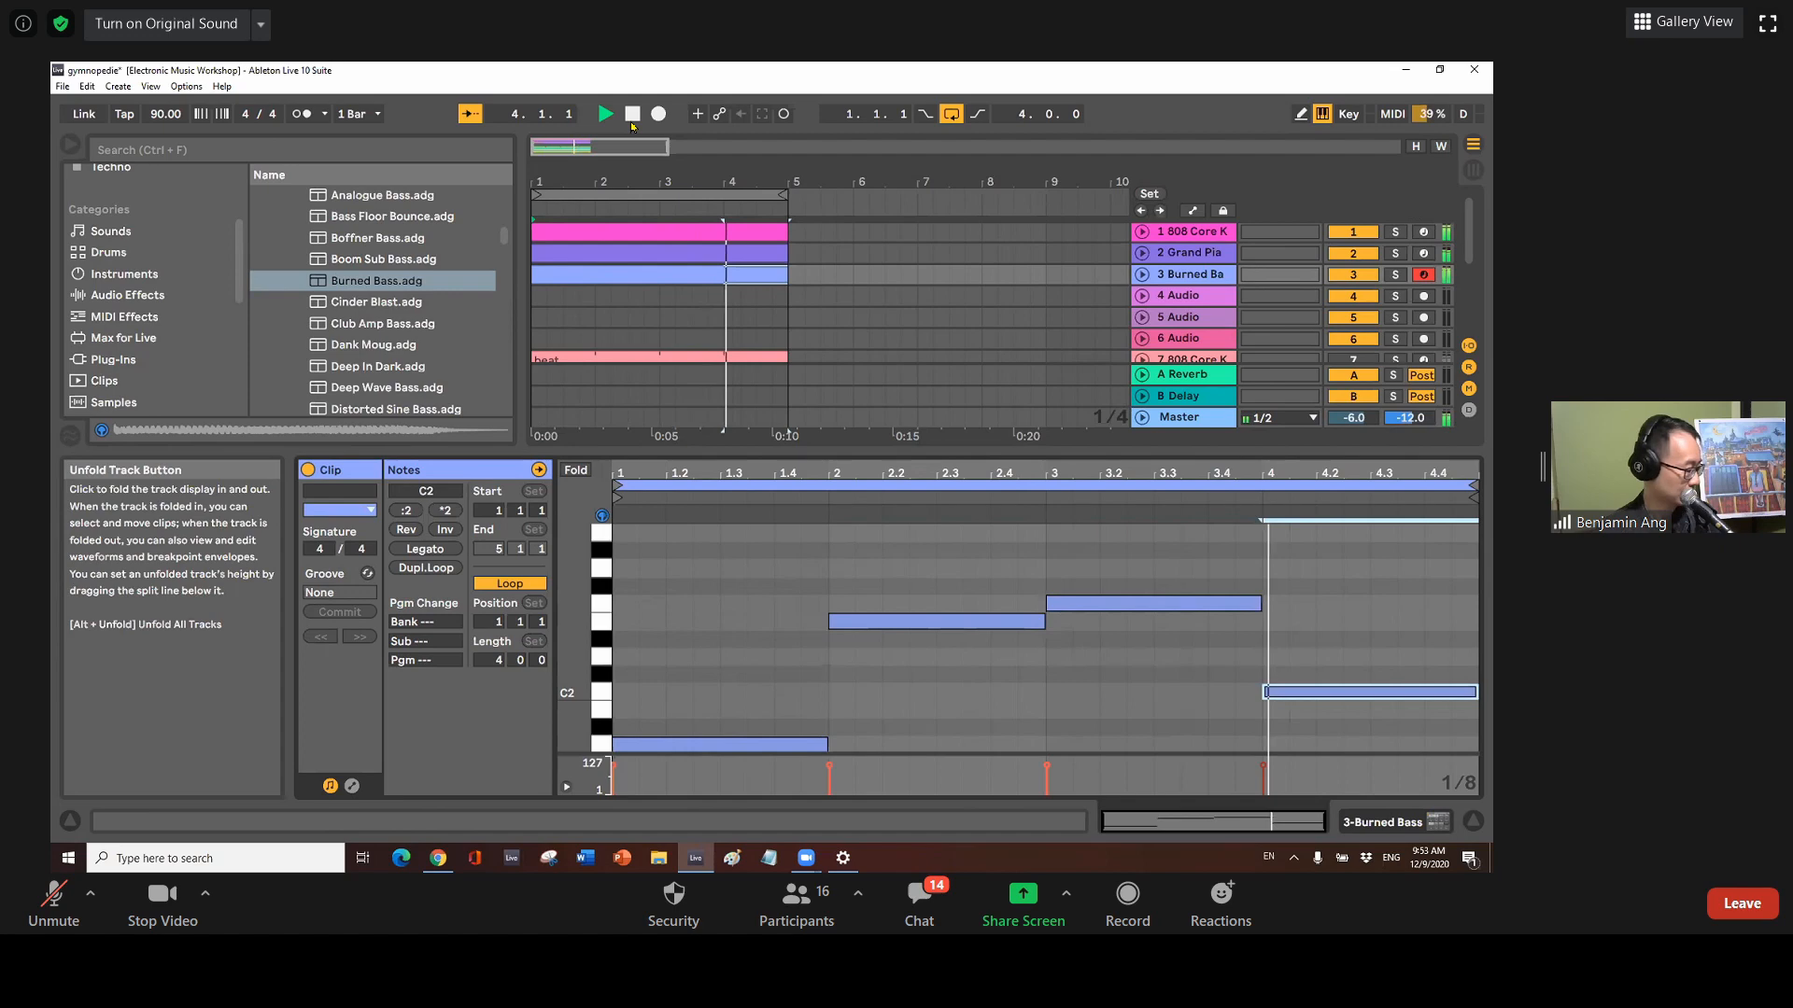
click(631, 119)
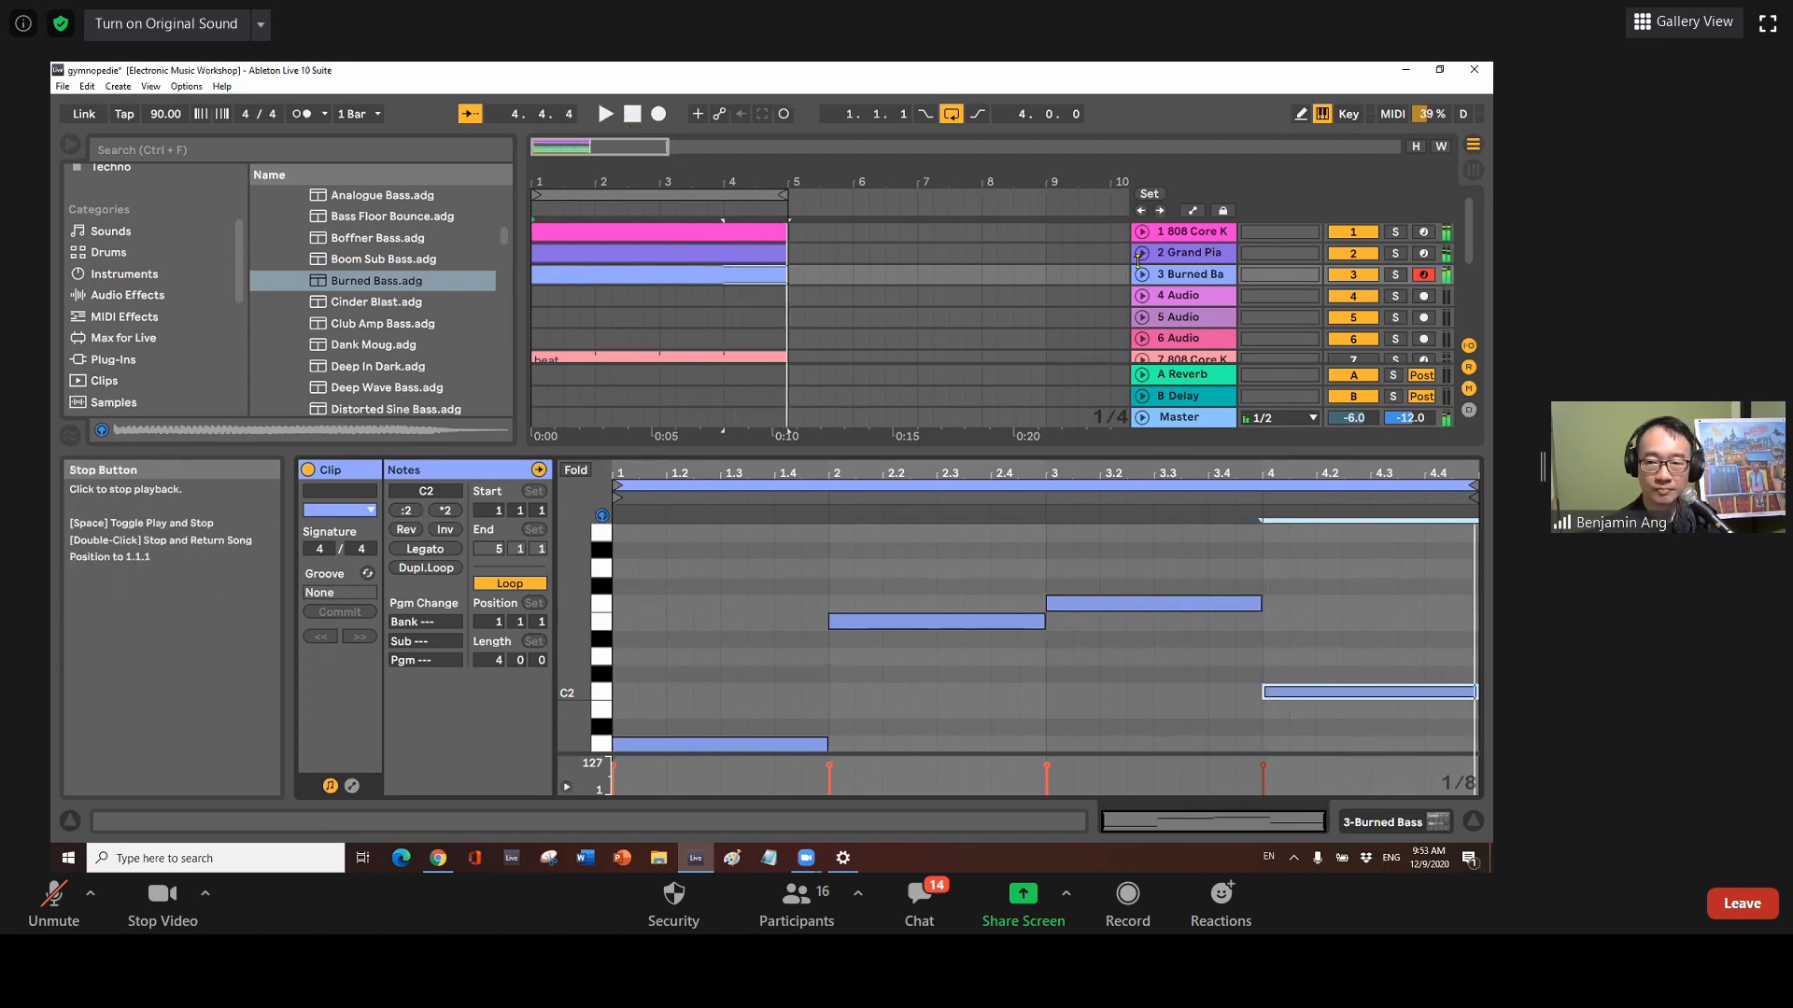
click(1143, 275)
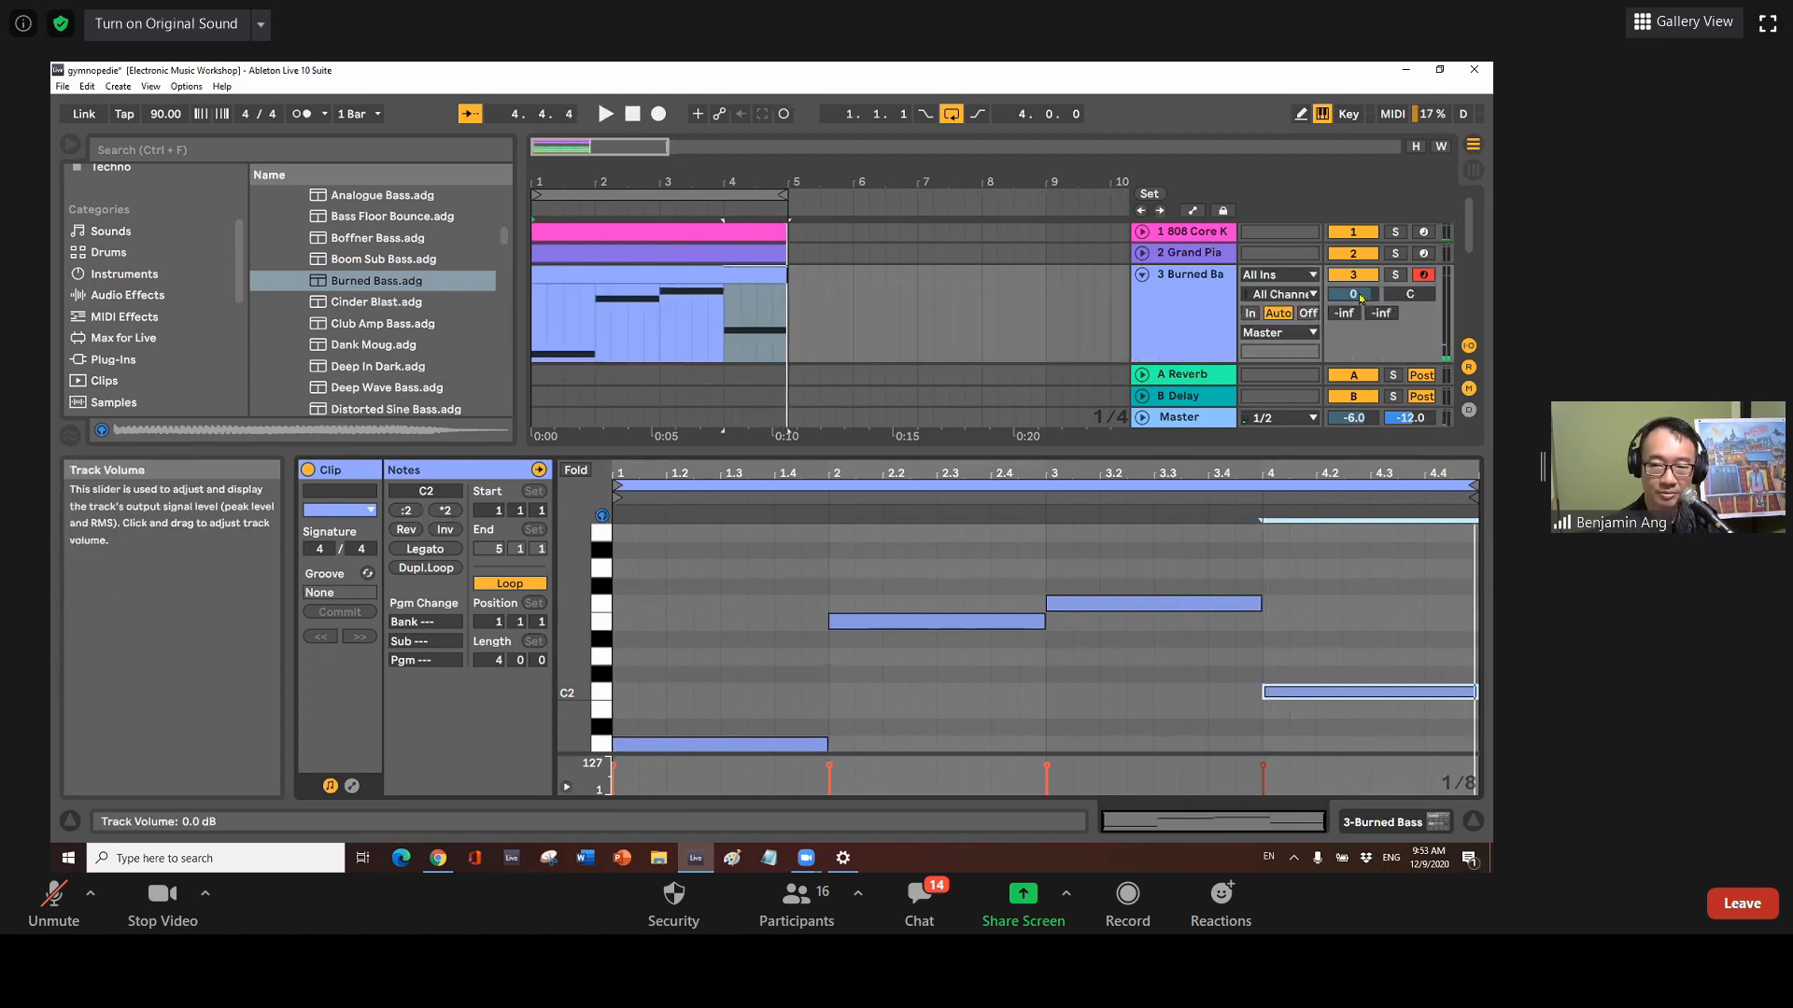
click(1142, 275)
Lower the 808 drum track's volume to -12 dB and fold the track again
click(1142, 232)
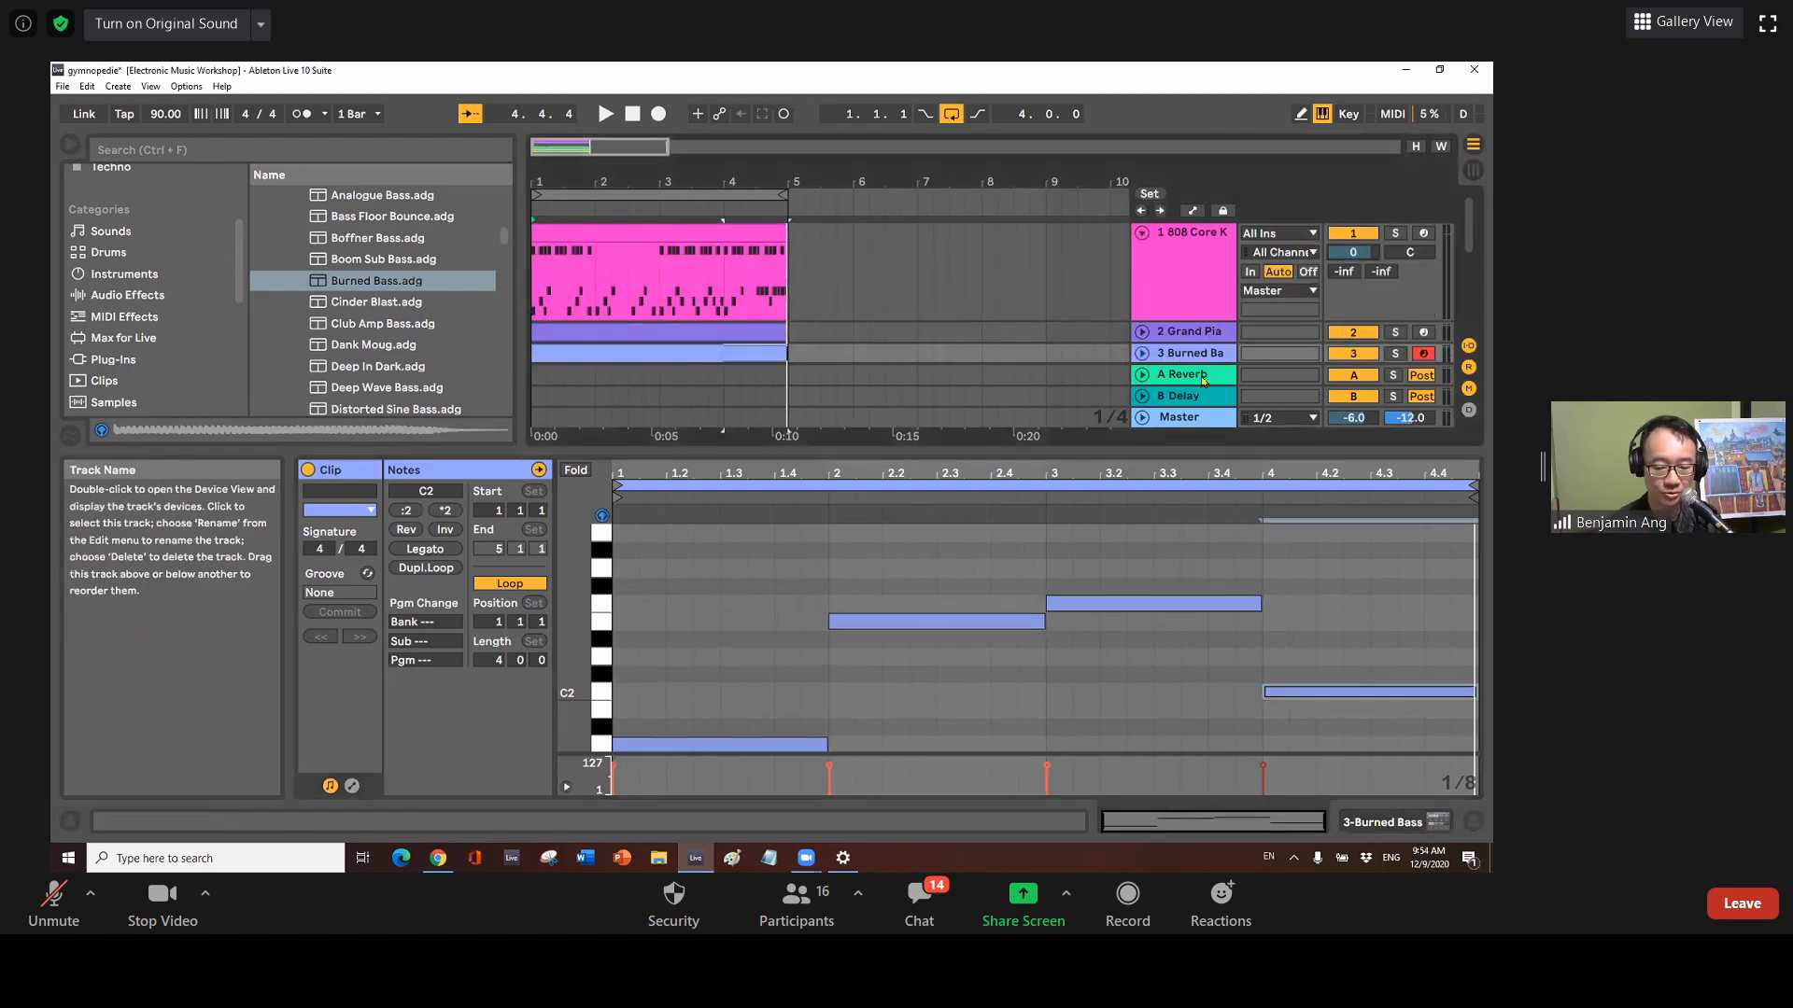
key(a)
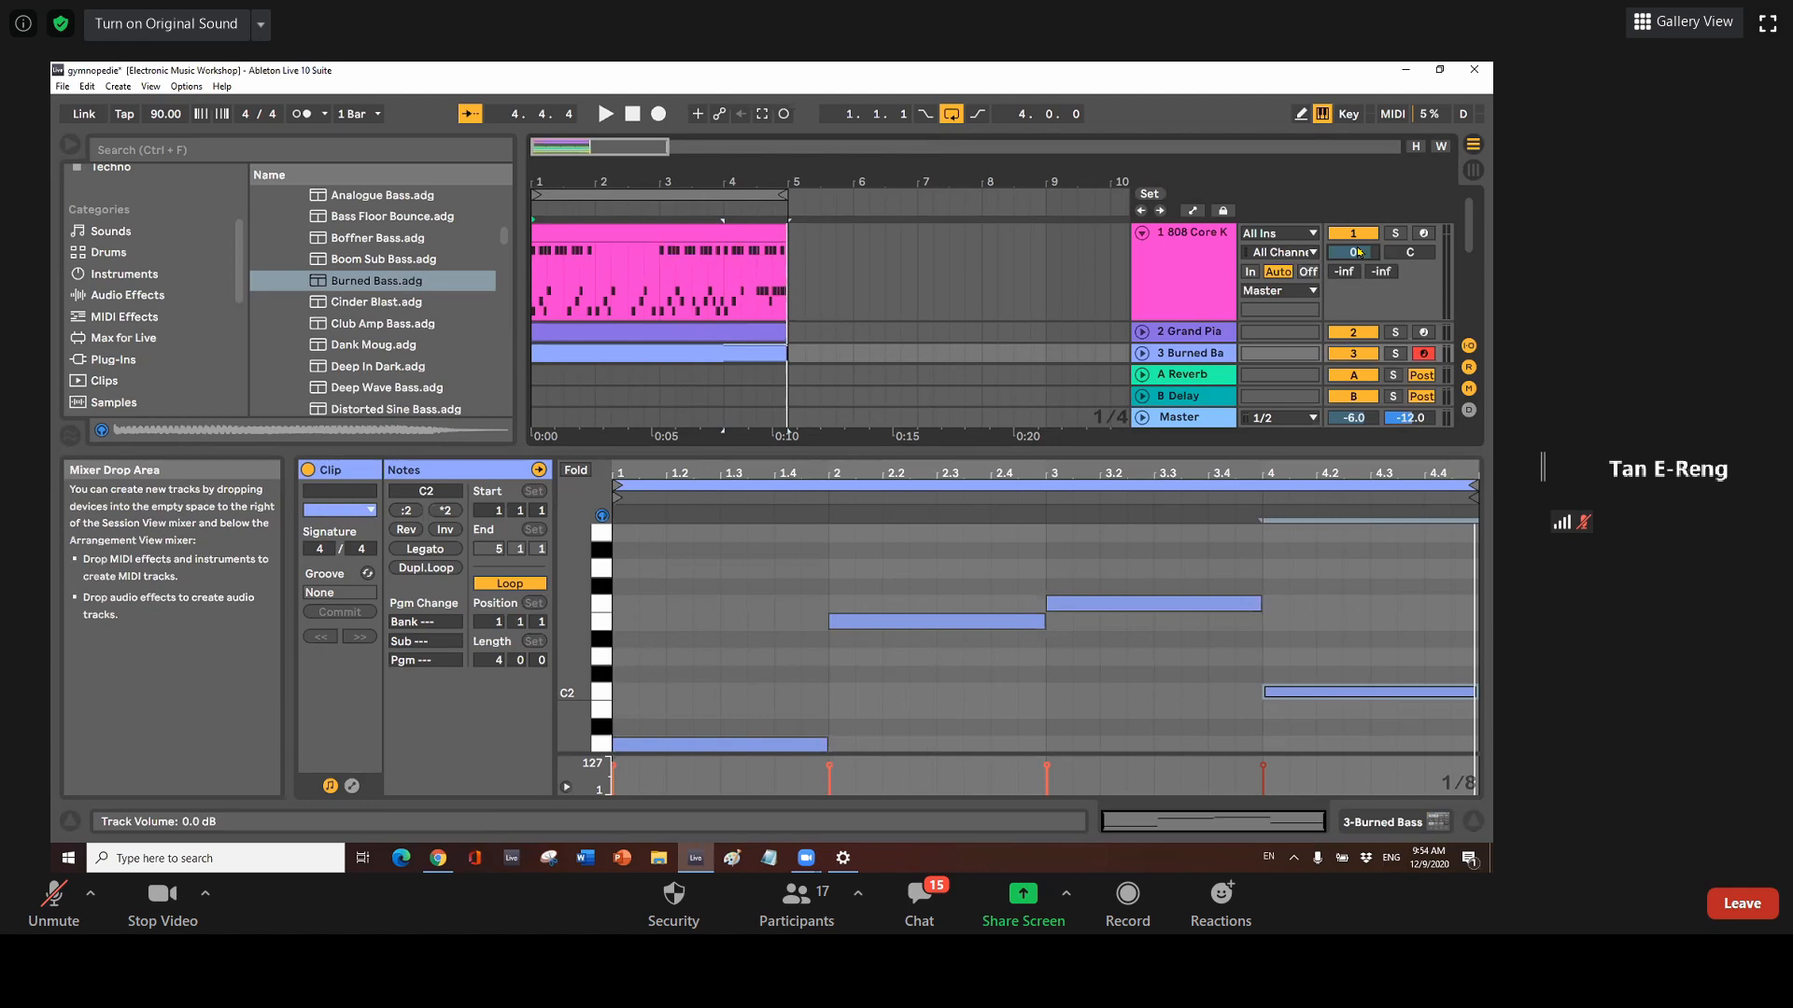
drag(1359, 252, 1358, 280)
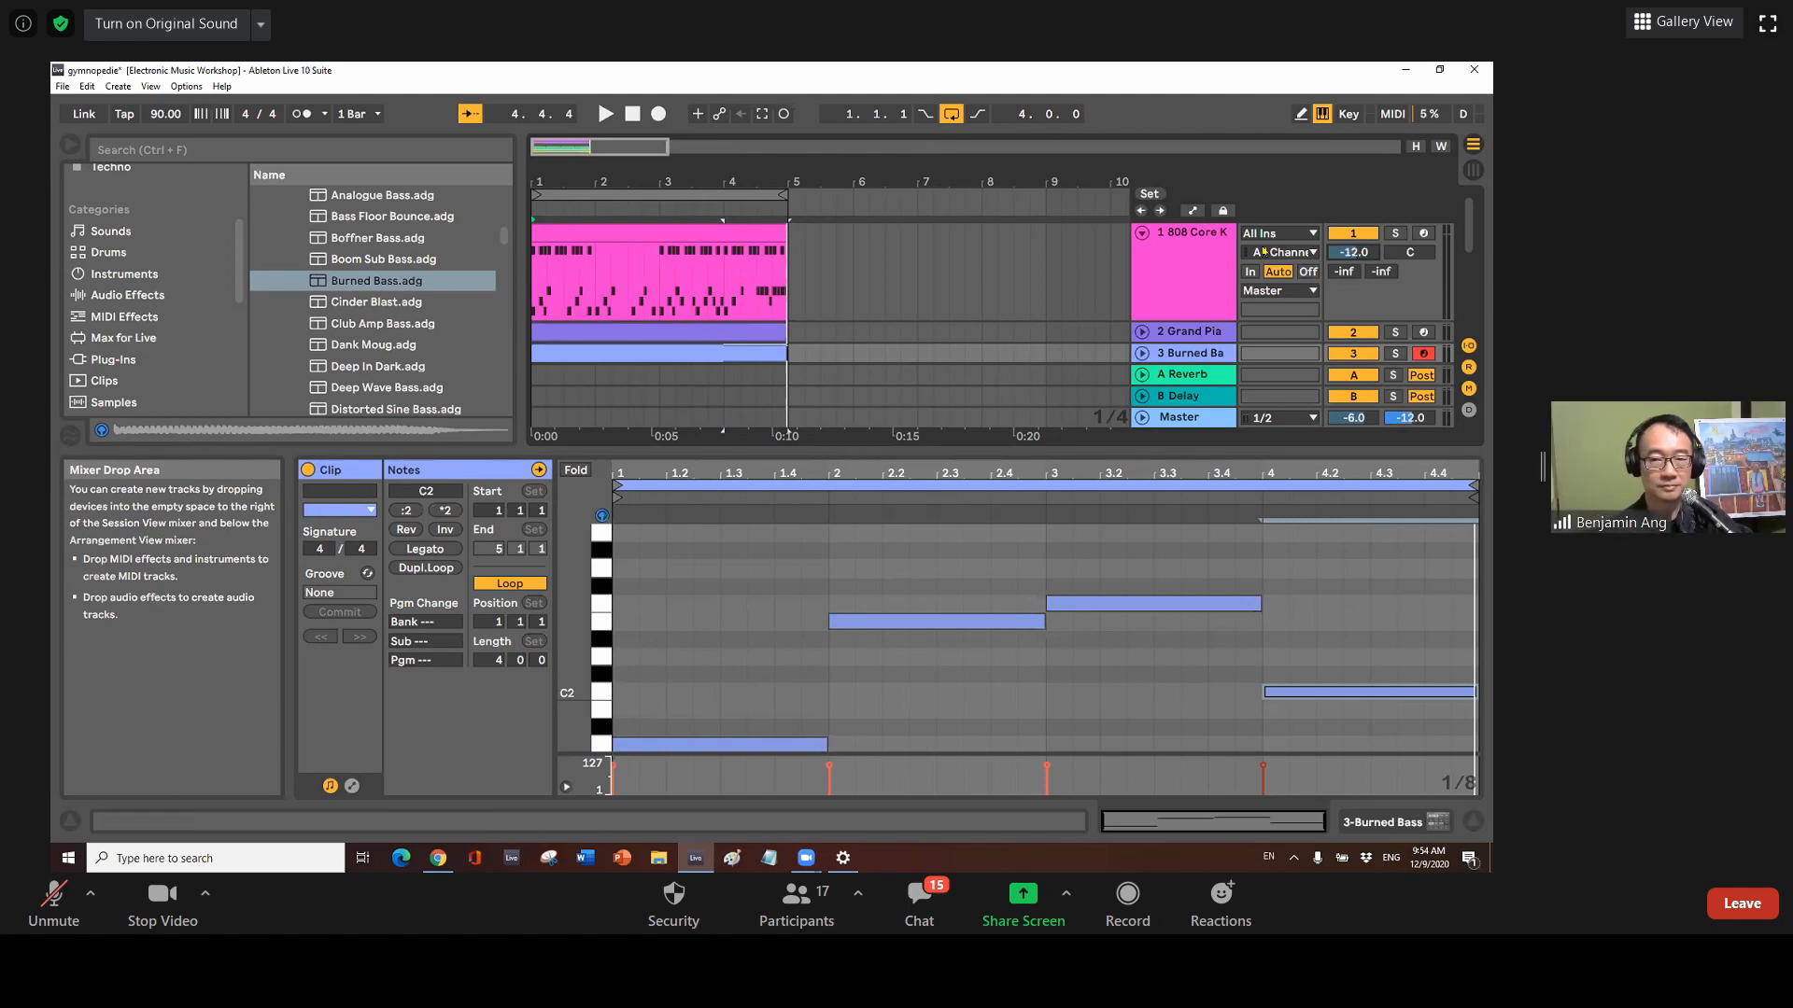
click(1142, 233)
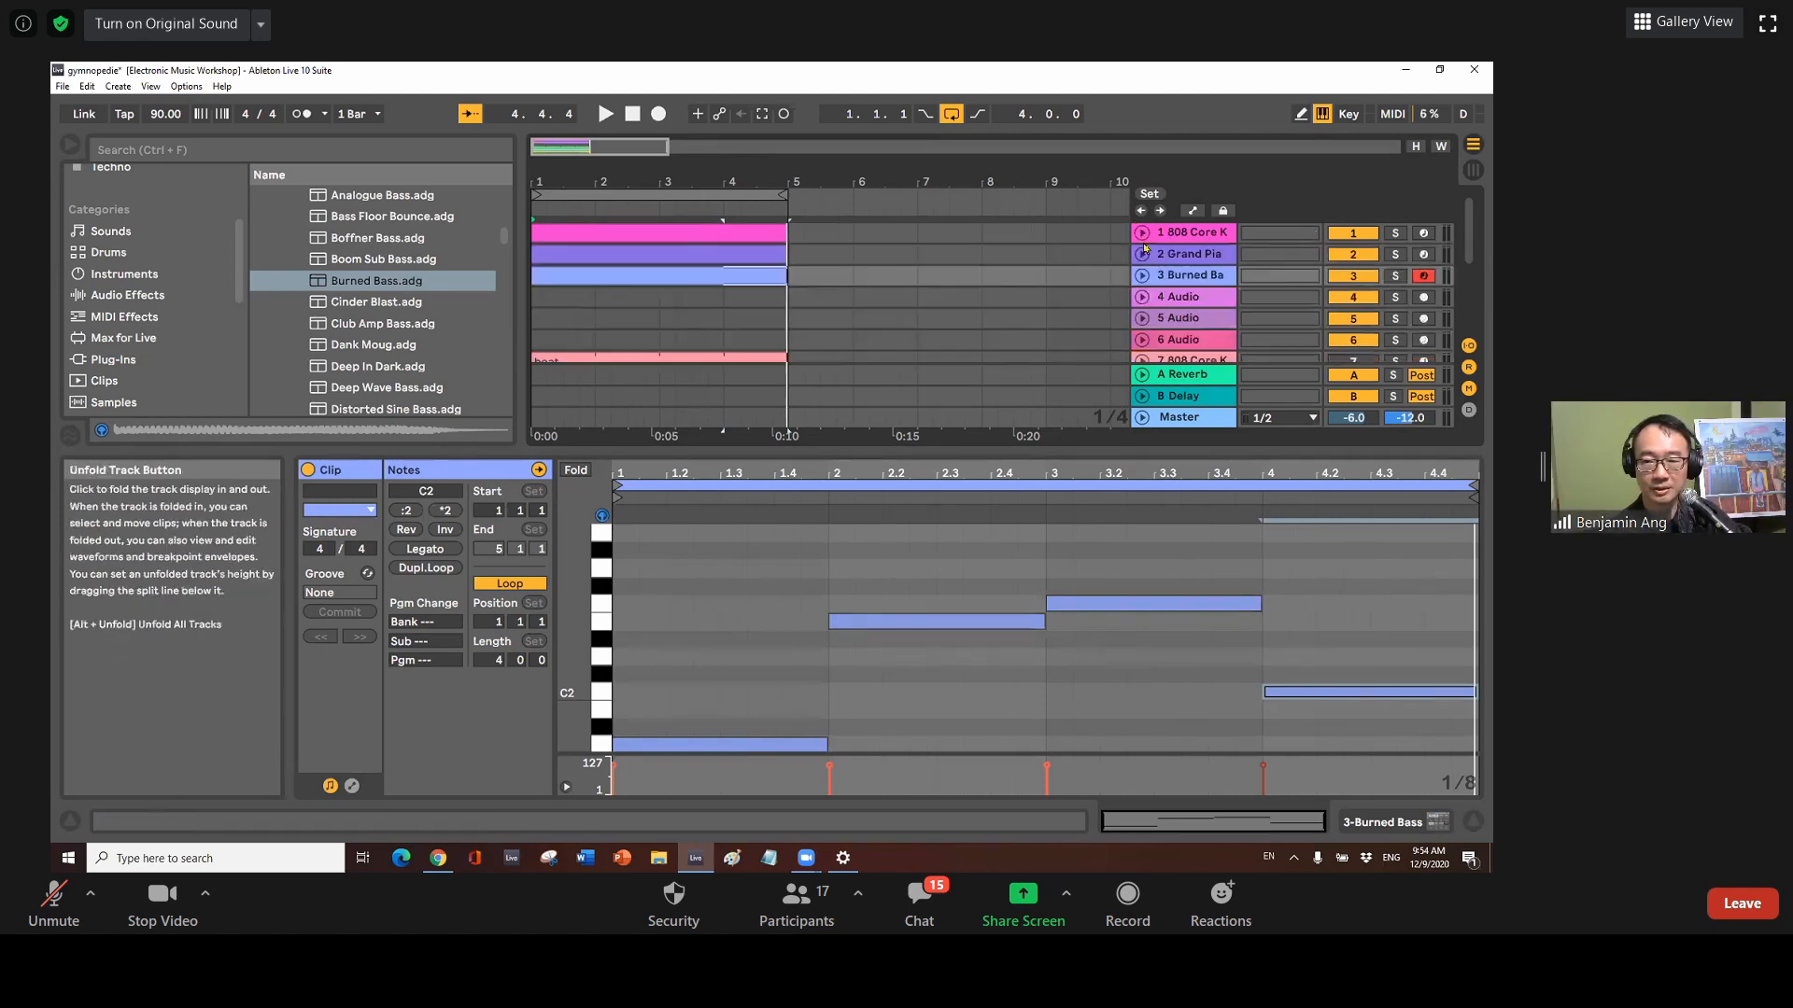
Set the Grand Piano track's volume to -12 dB and fold the track again
click(1142, 254)
text(-12)
key(Return)
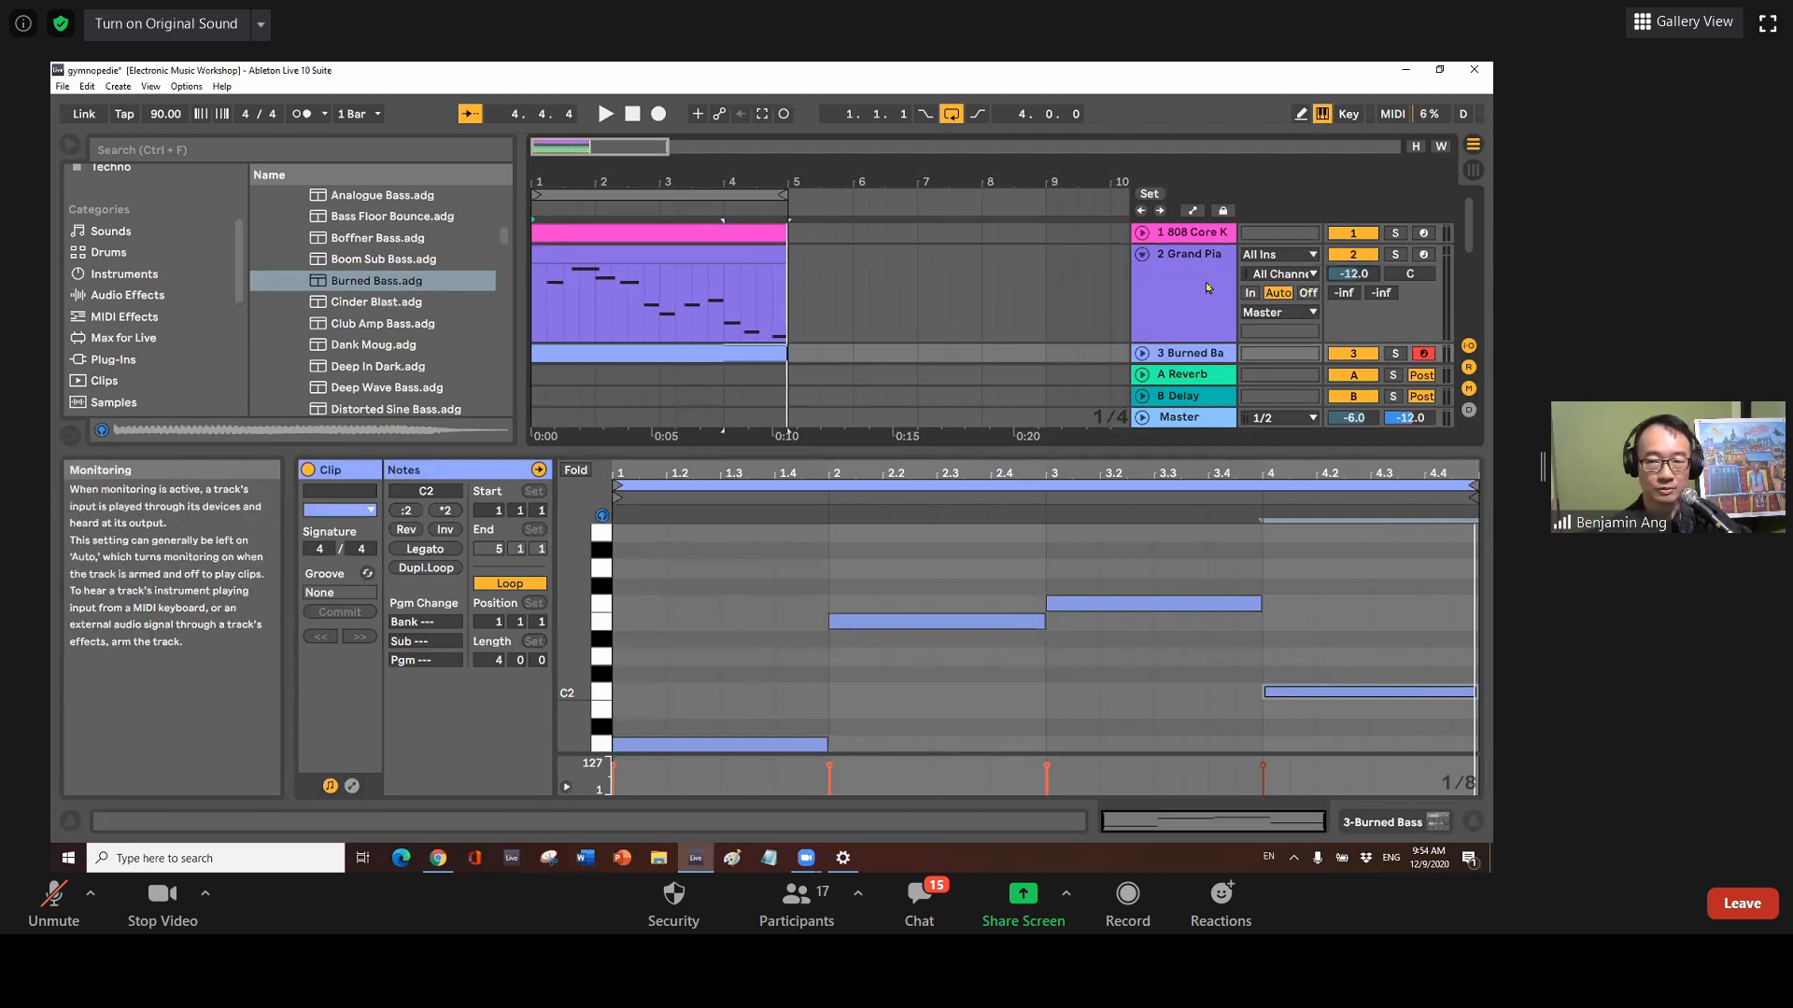
click(1142, 254)
Set the Burned Bass track's volume to -12 dB and fold the track again
click(1142, 275)
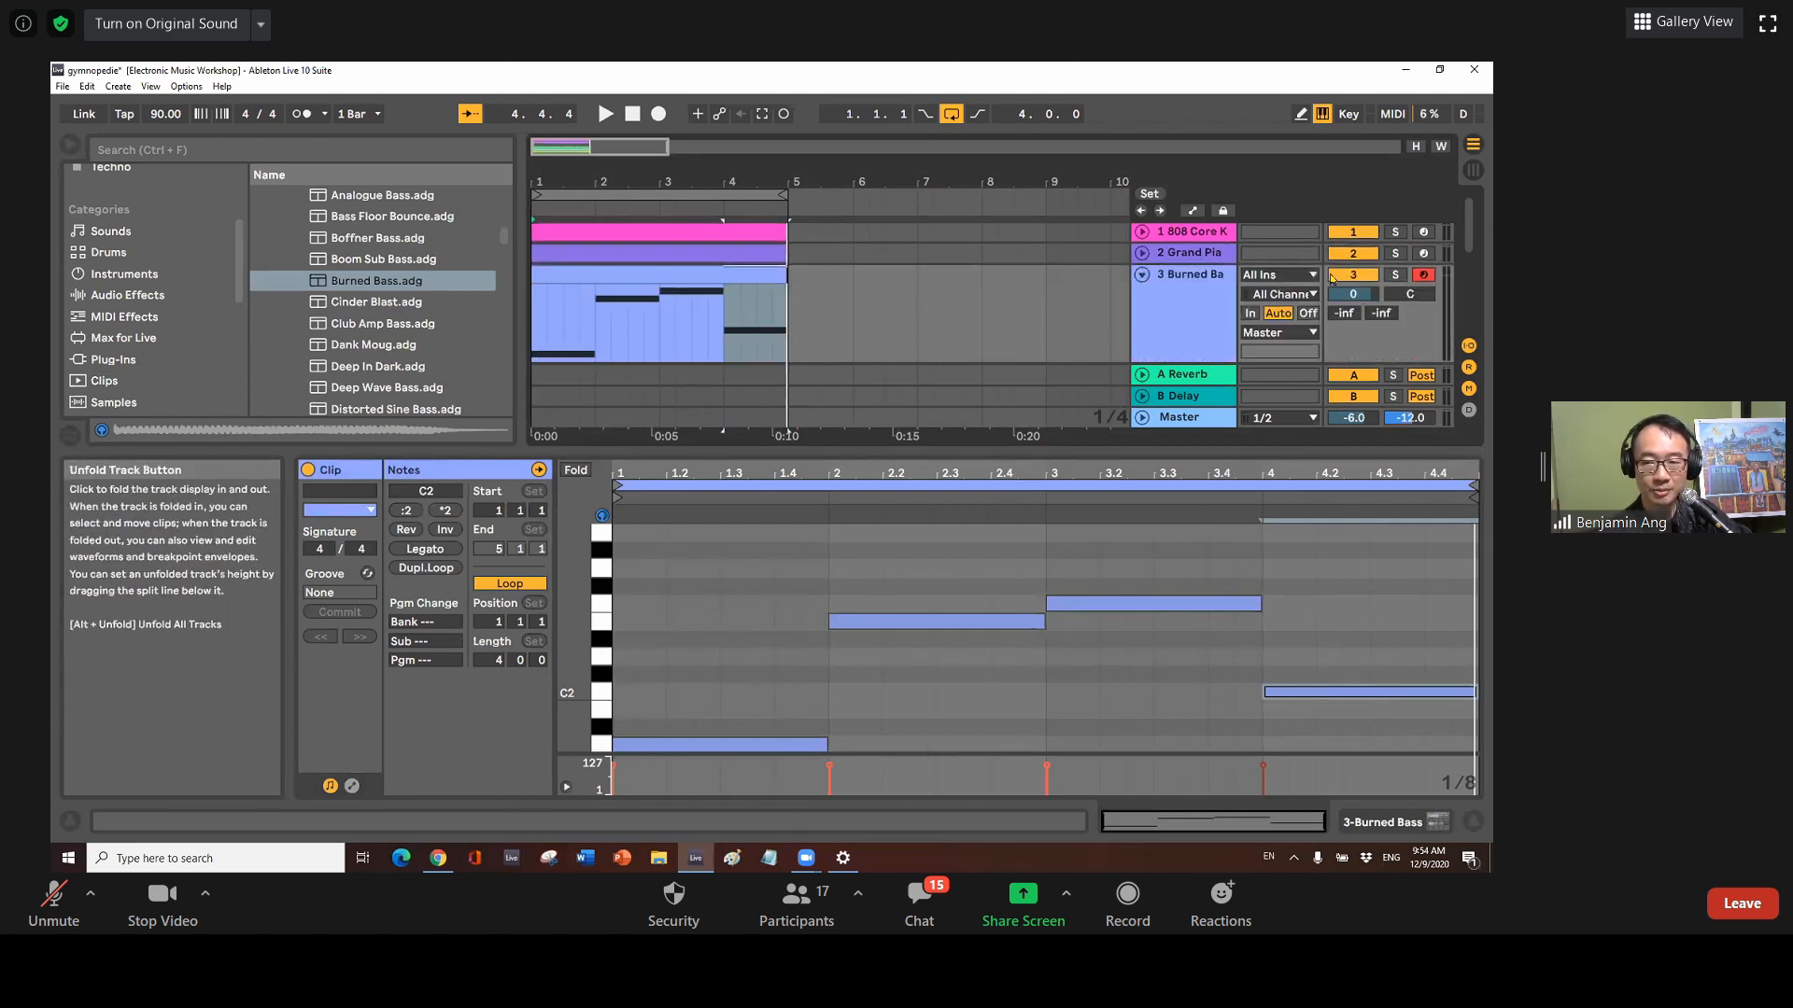
click(1358, 301)
text(-12)
key(Return)
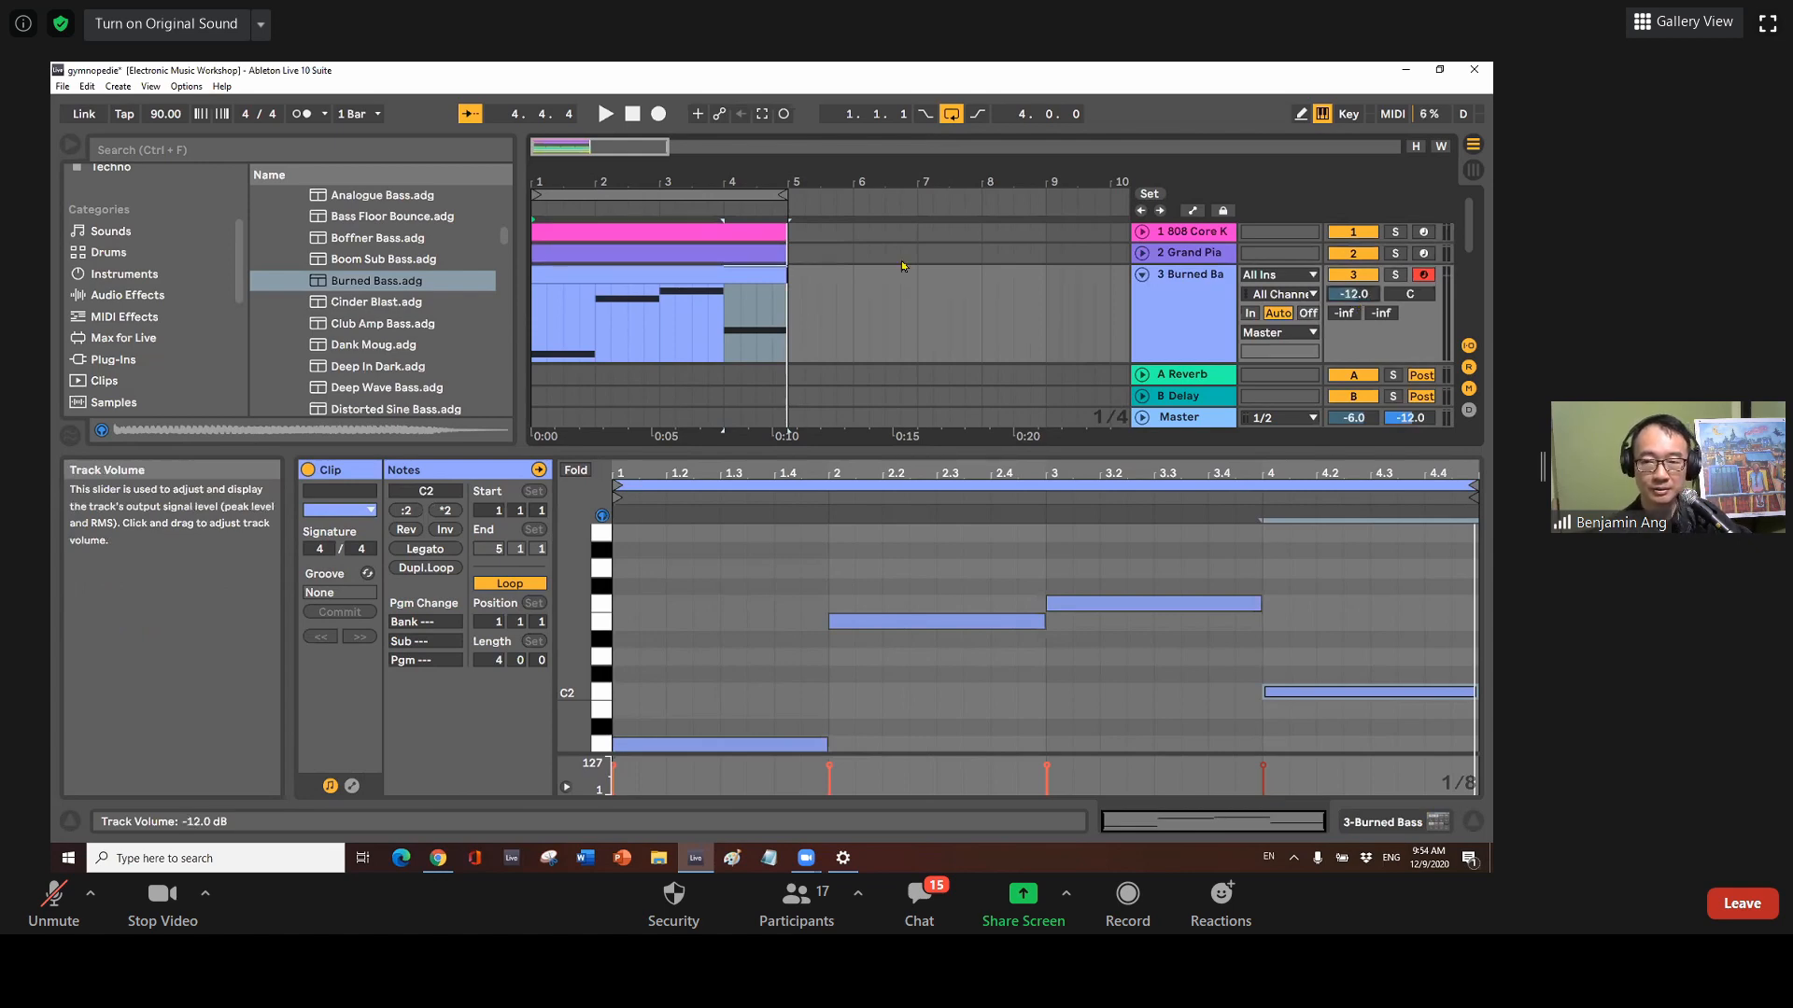
click(1142, 274)
Lower the Burned Bass track's volume to -18 dB while the loop plays, fold the track and stop playback
click(603, 119)
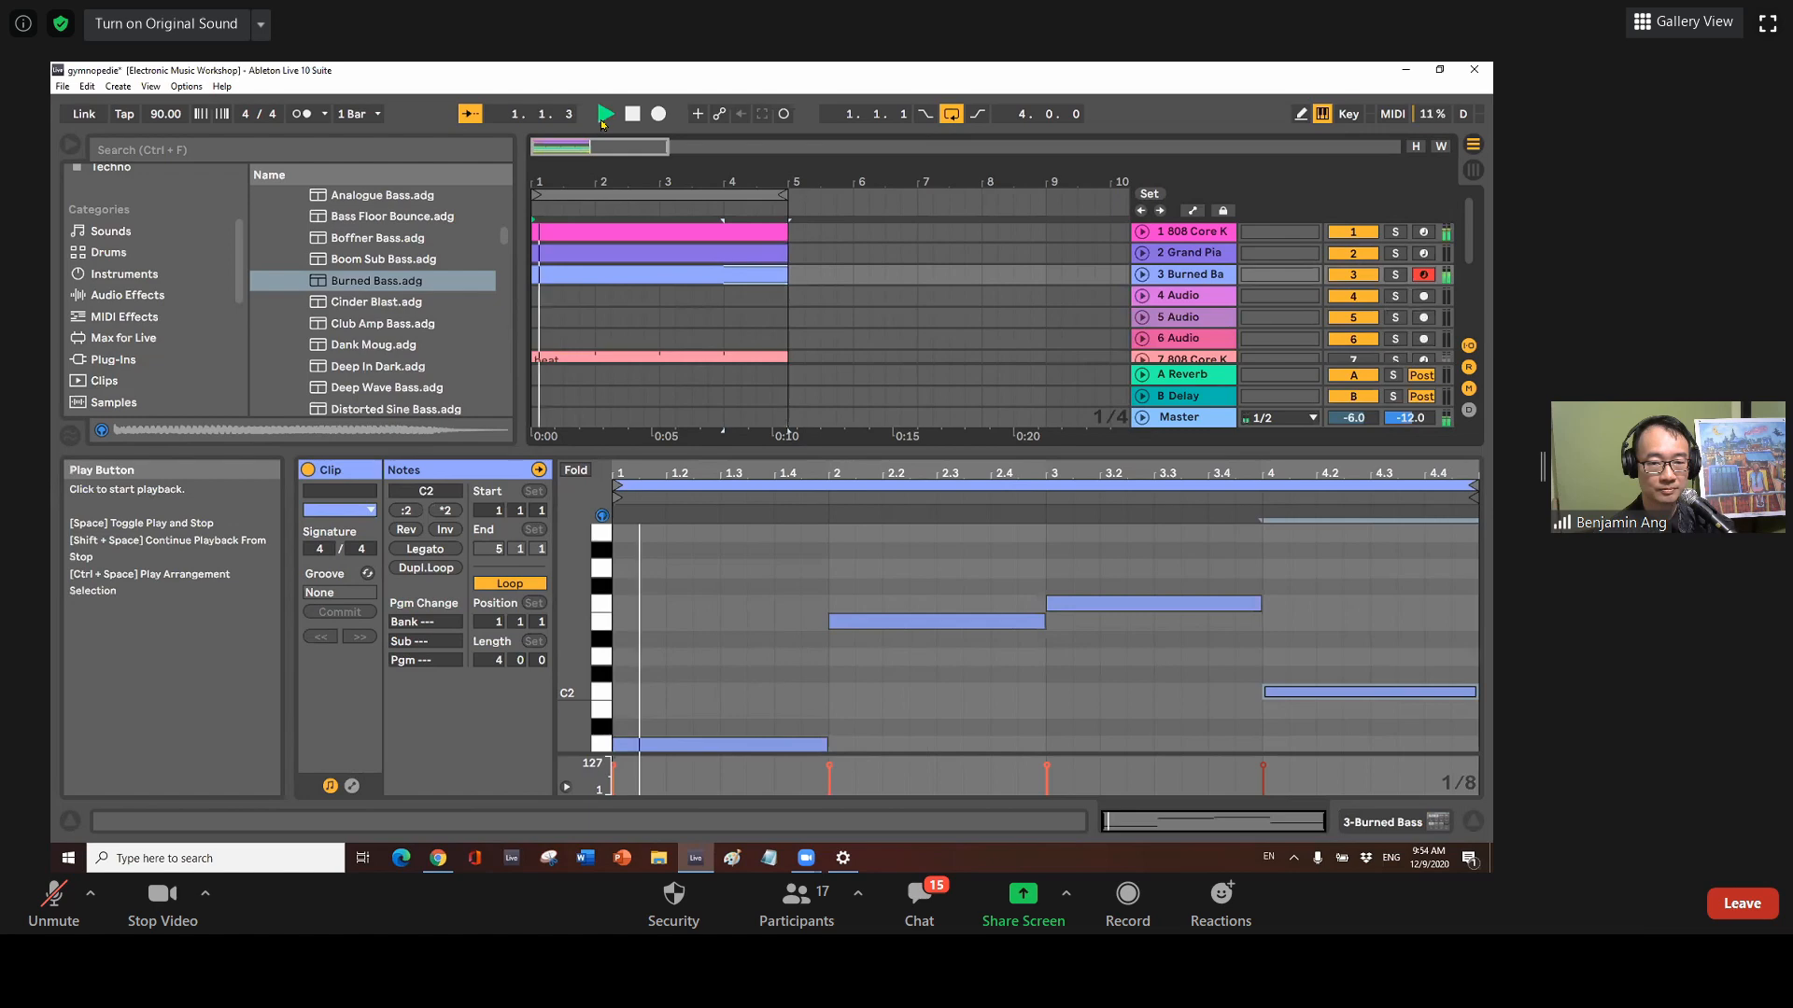
click(1142, 274)
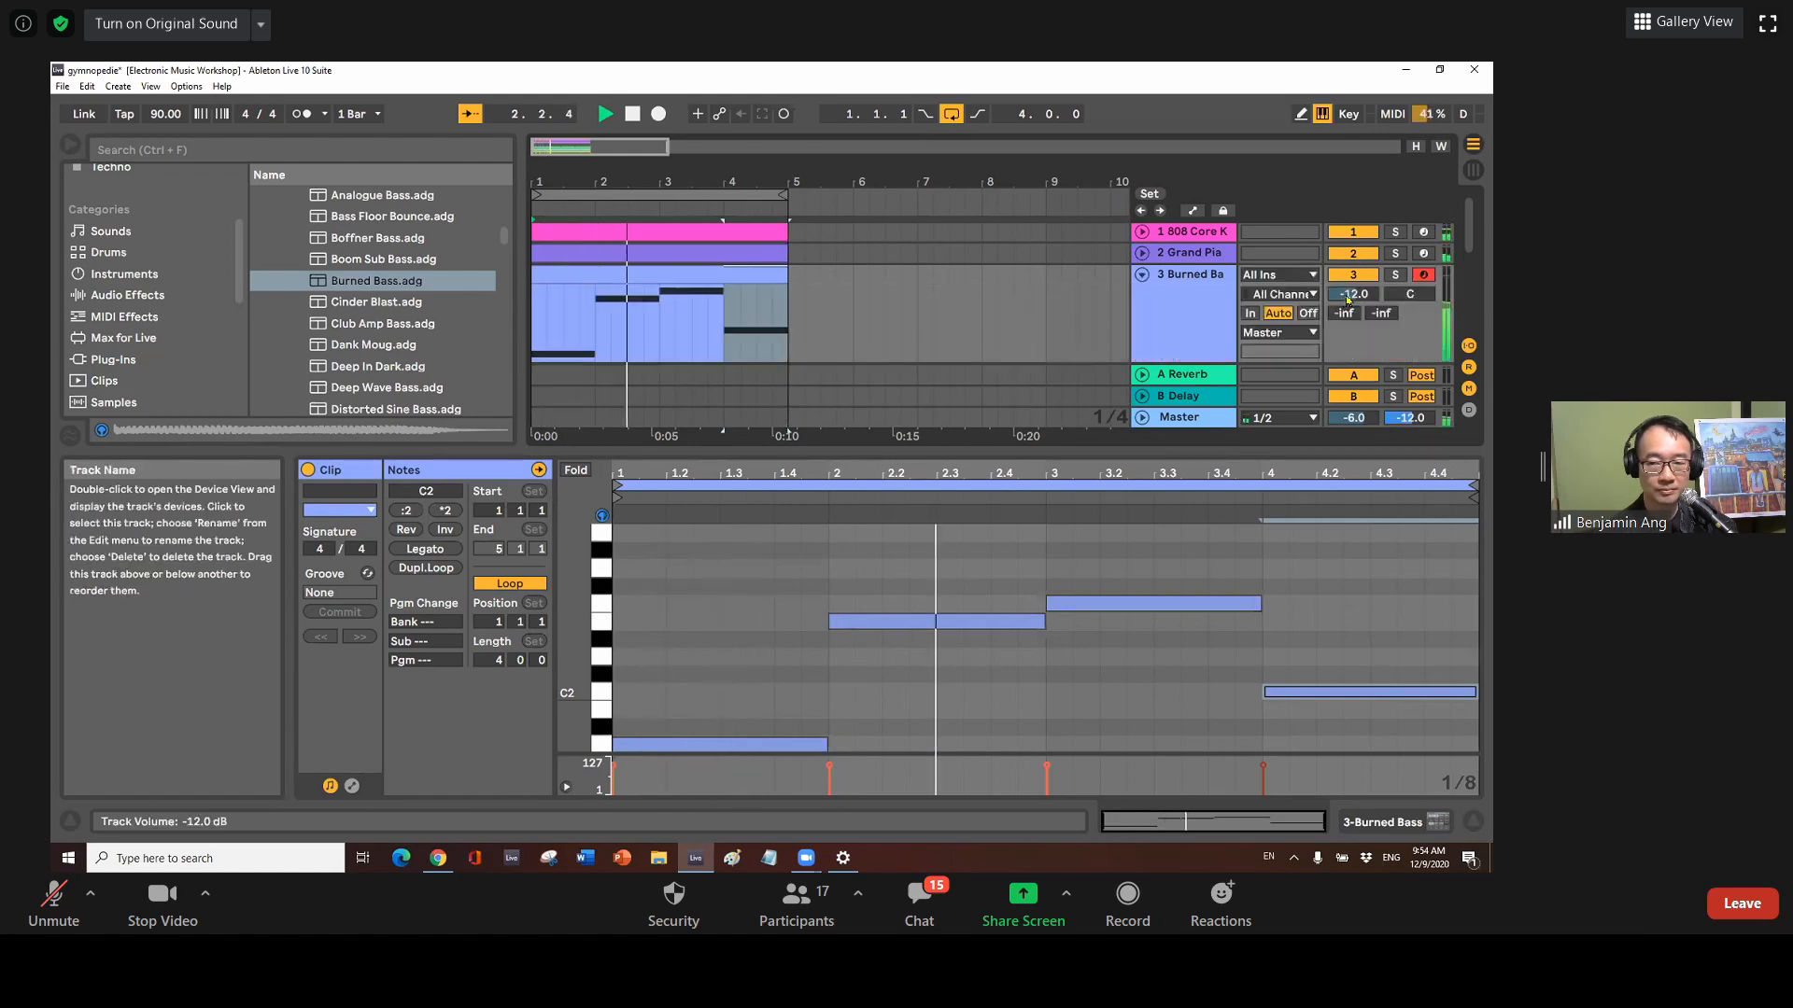
drag(1353, 294, 1353, 317)
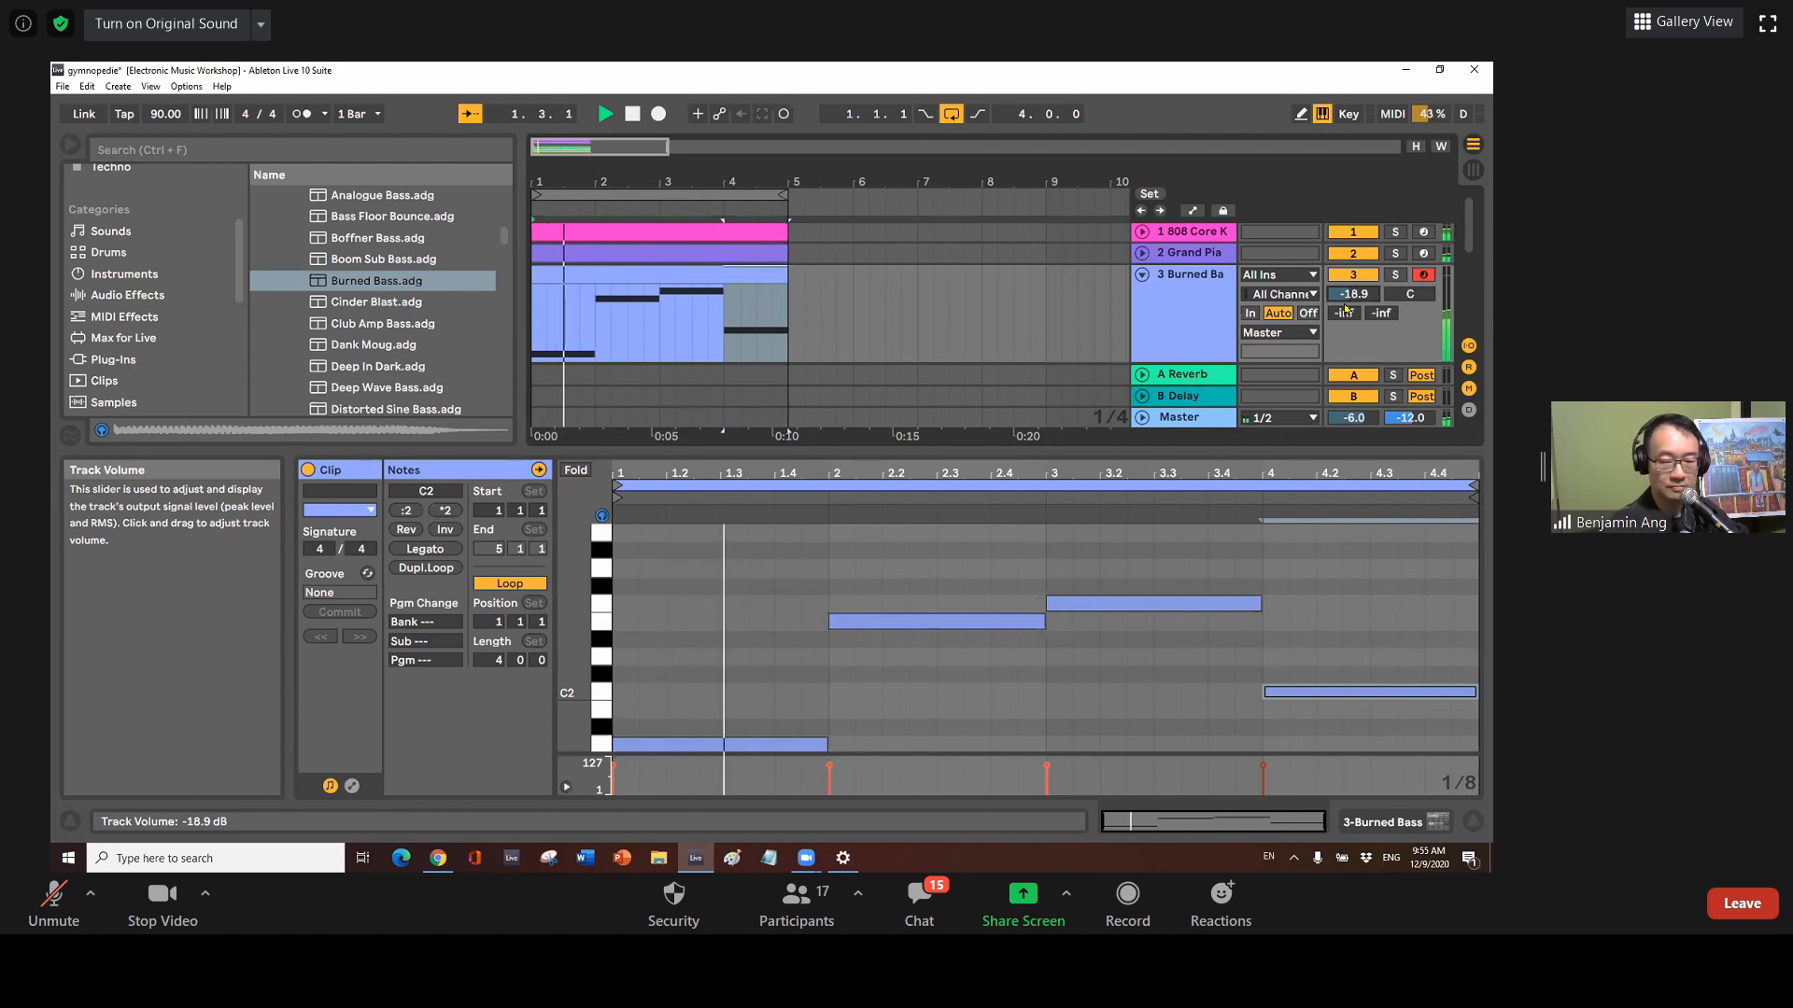
drag(1345, 301, 1345, 297)
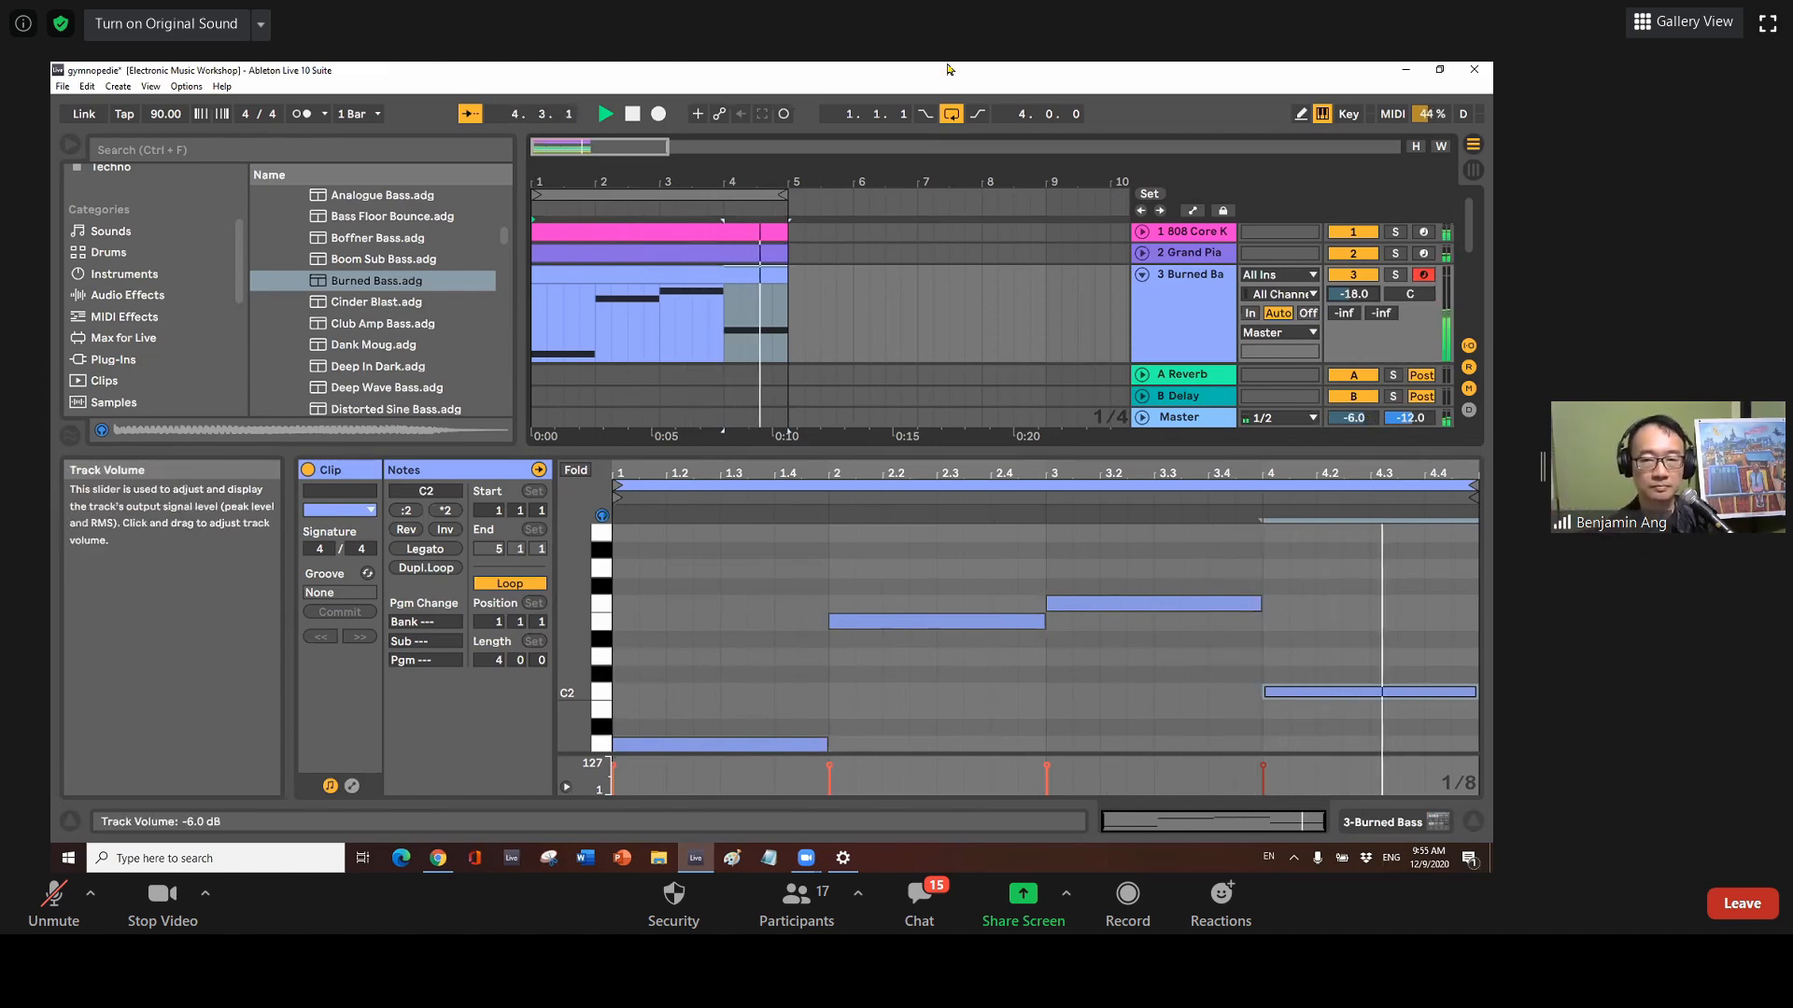
click(1142, 276)
key(space)
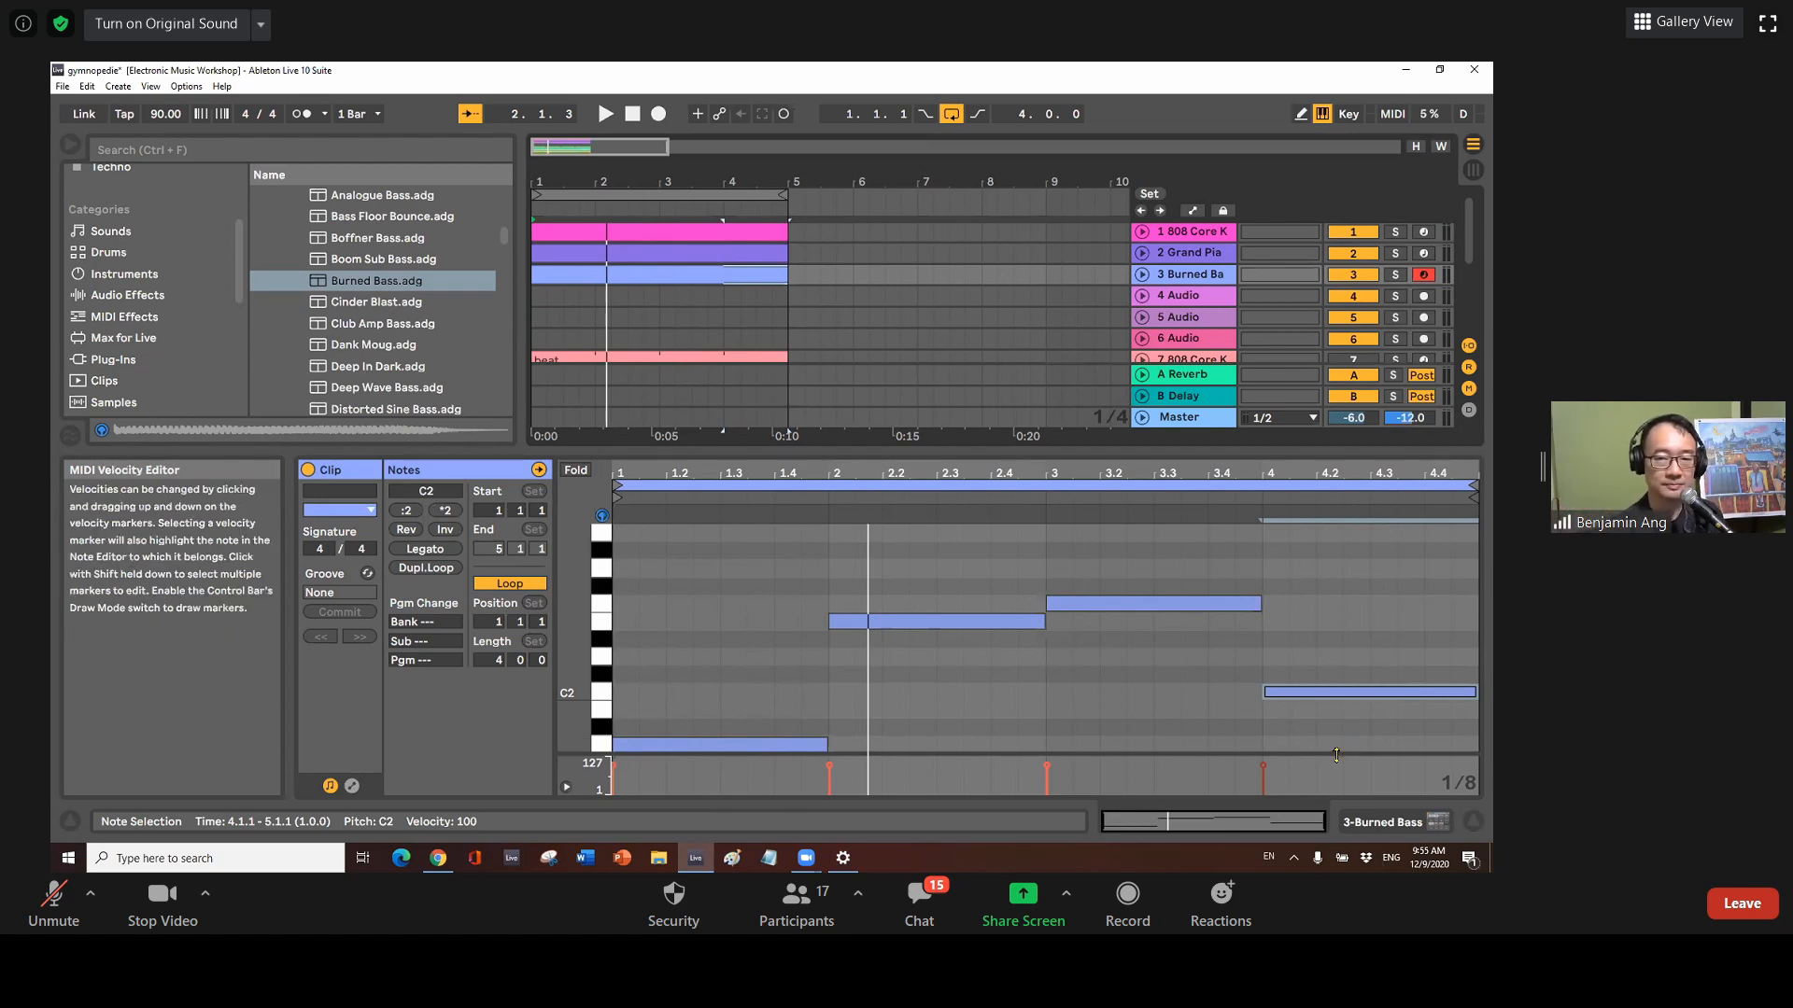
Insert a new MIDI track below Burned Bass and expand the Core Library's Synth Pad sounds
right_click(1214, 281)
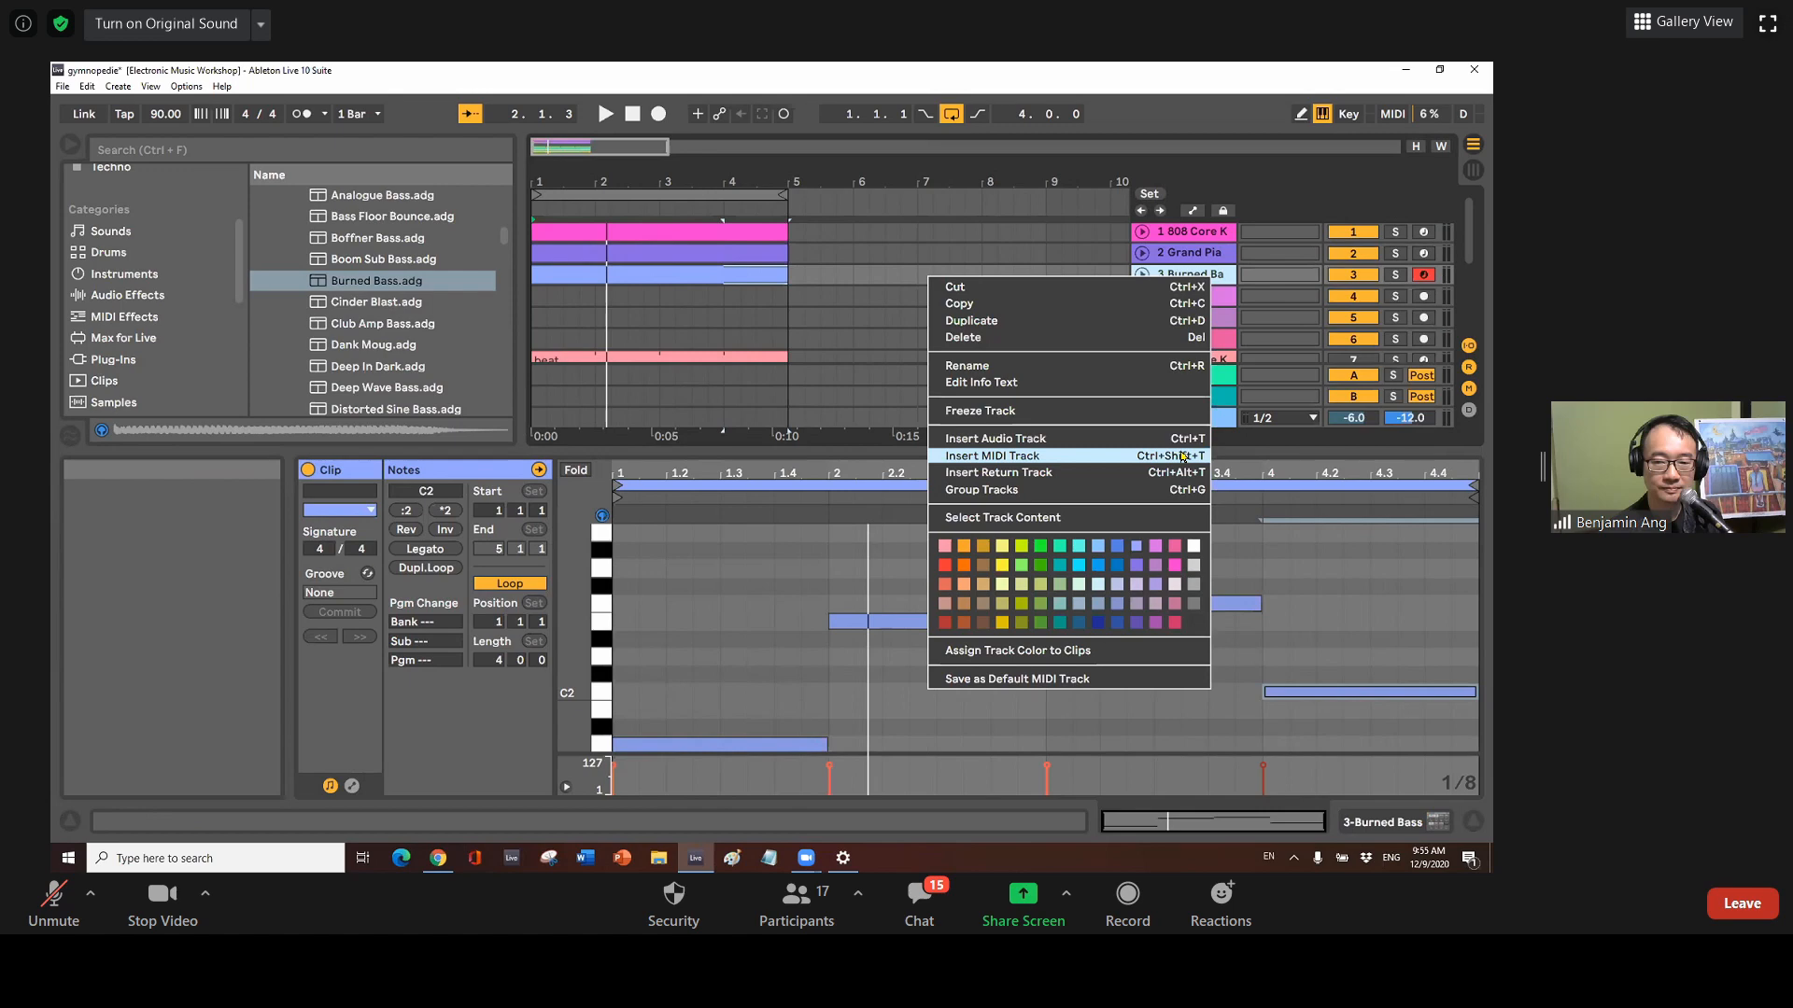
key(Escape)
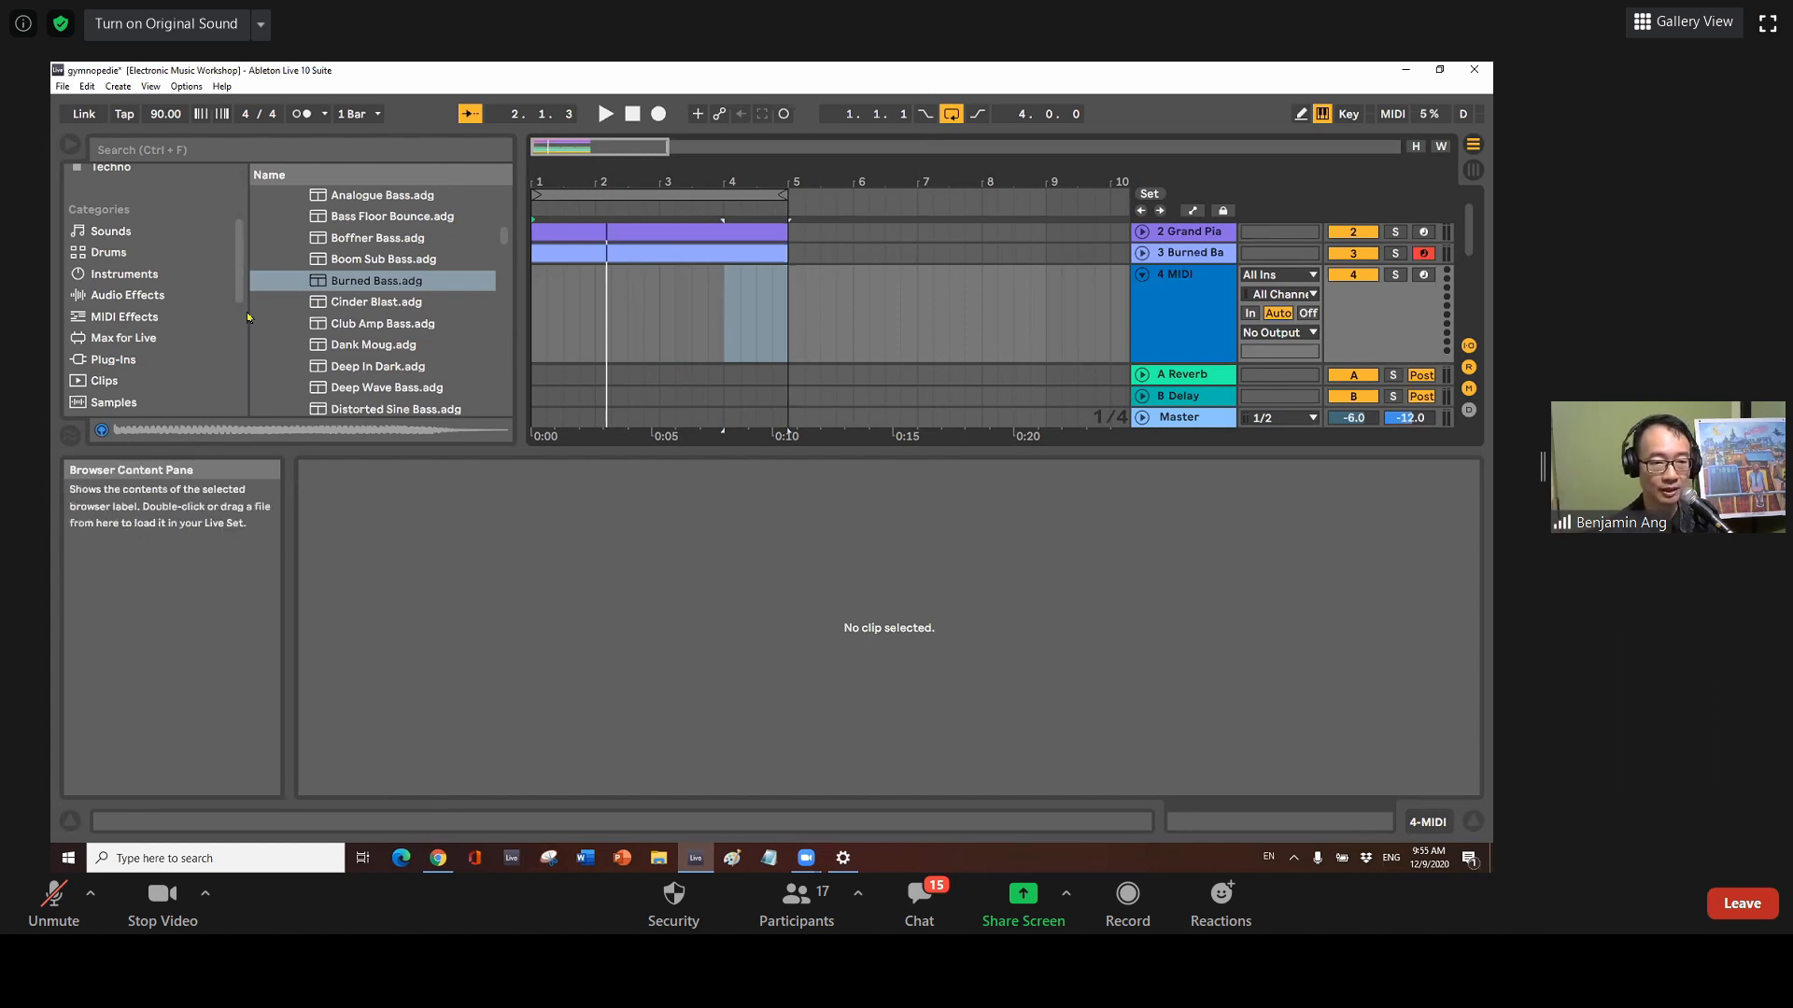
drag(505, 238, 502, 193)
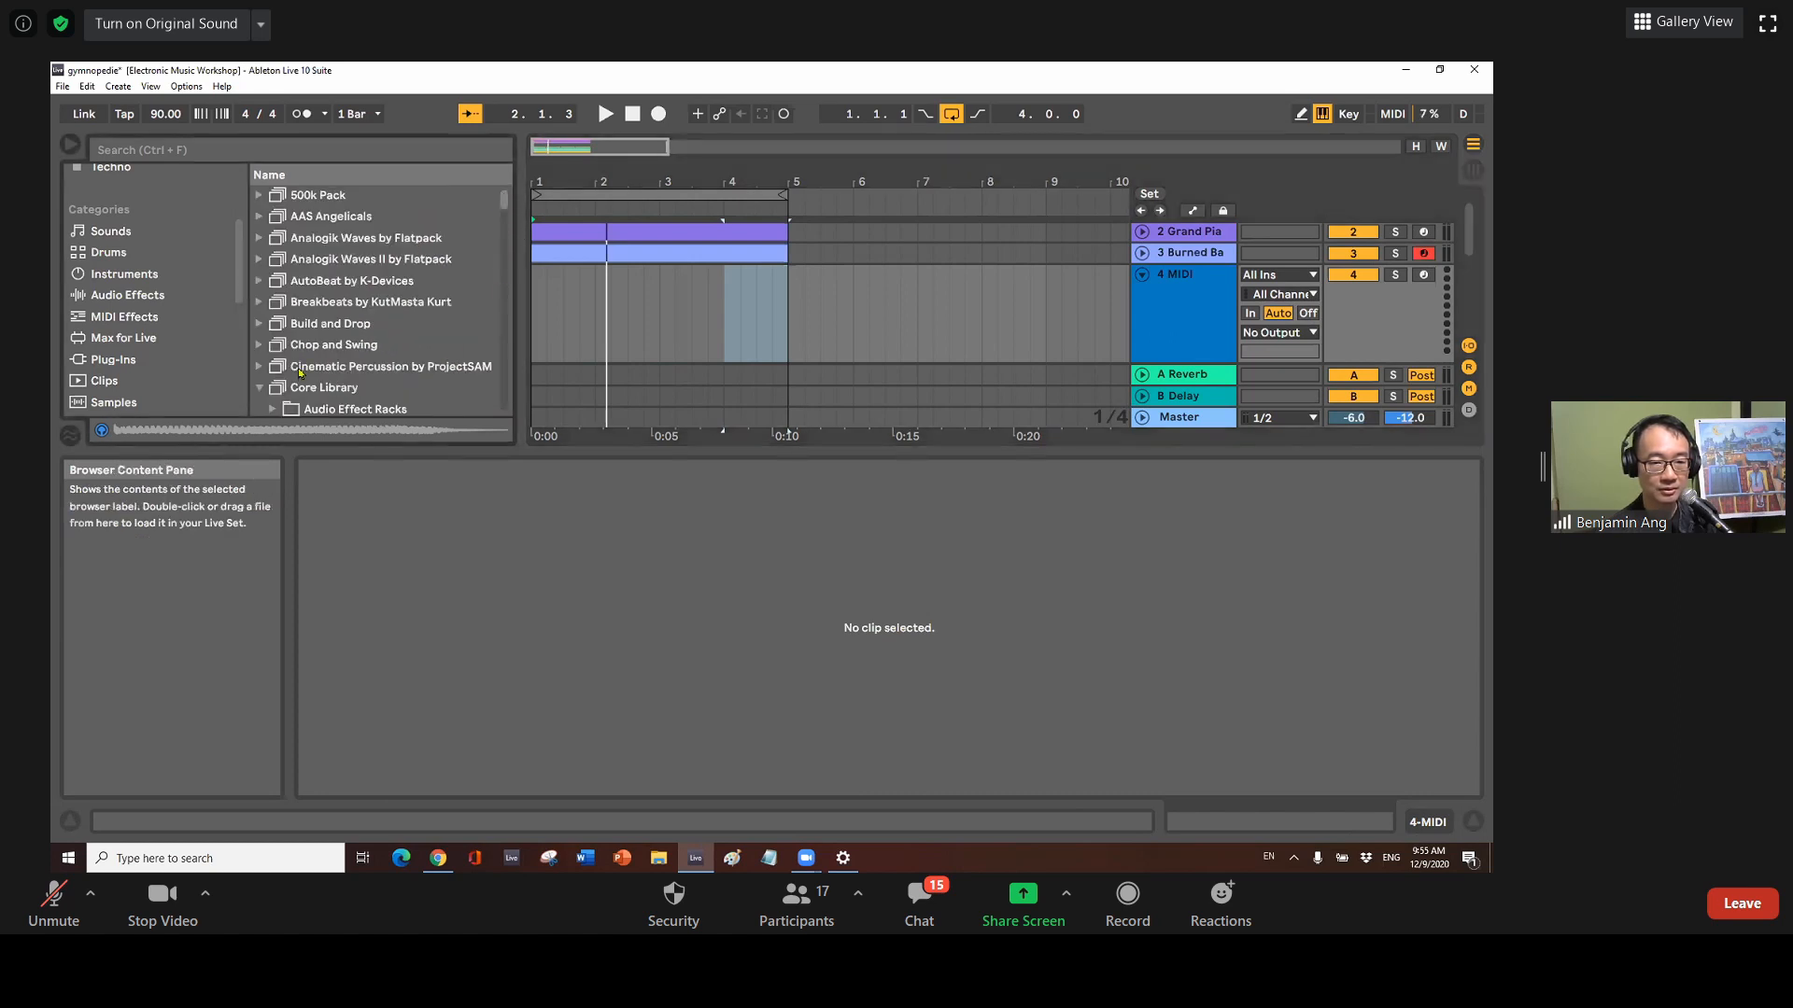
scroll(485, 243, down, 5)
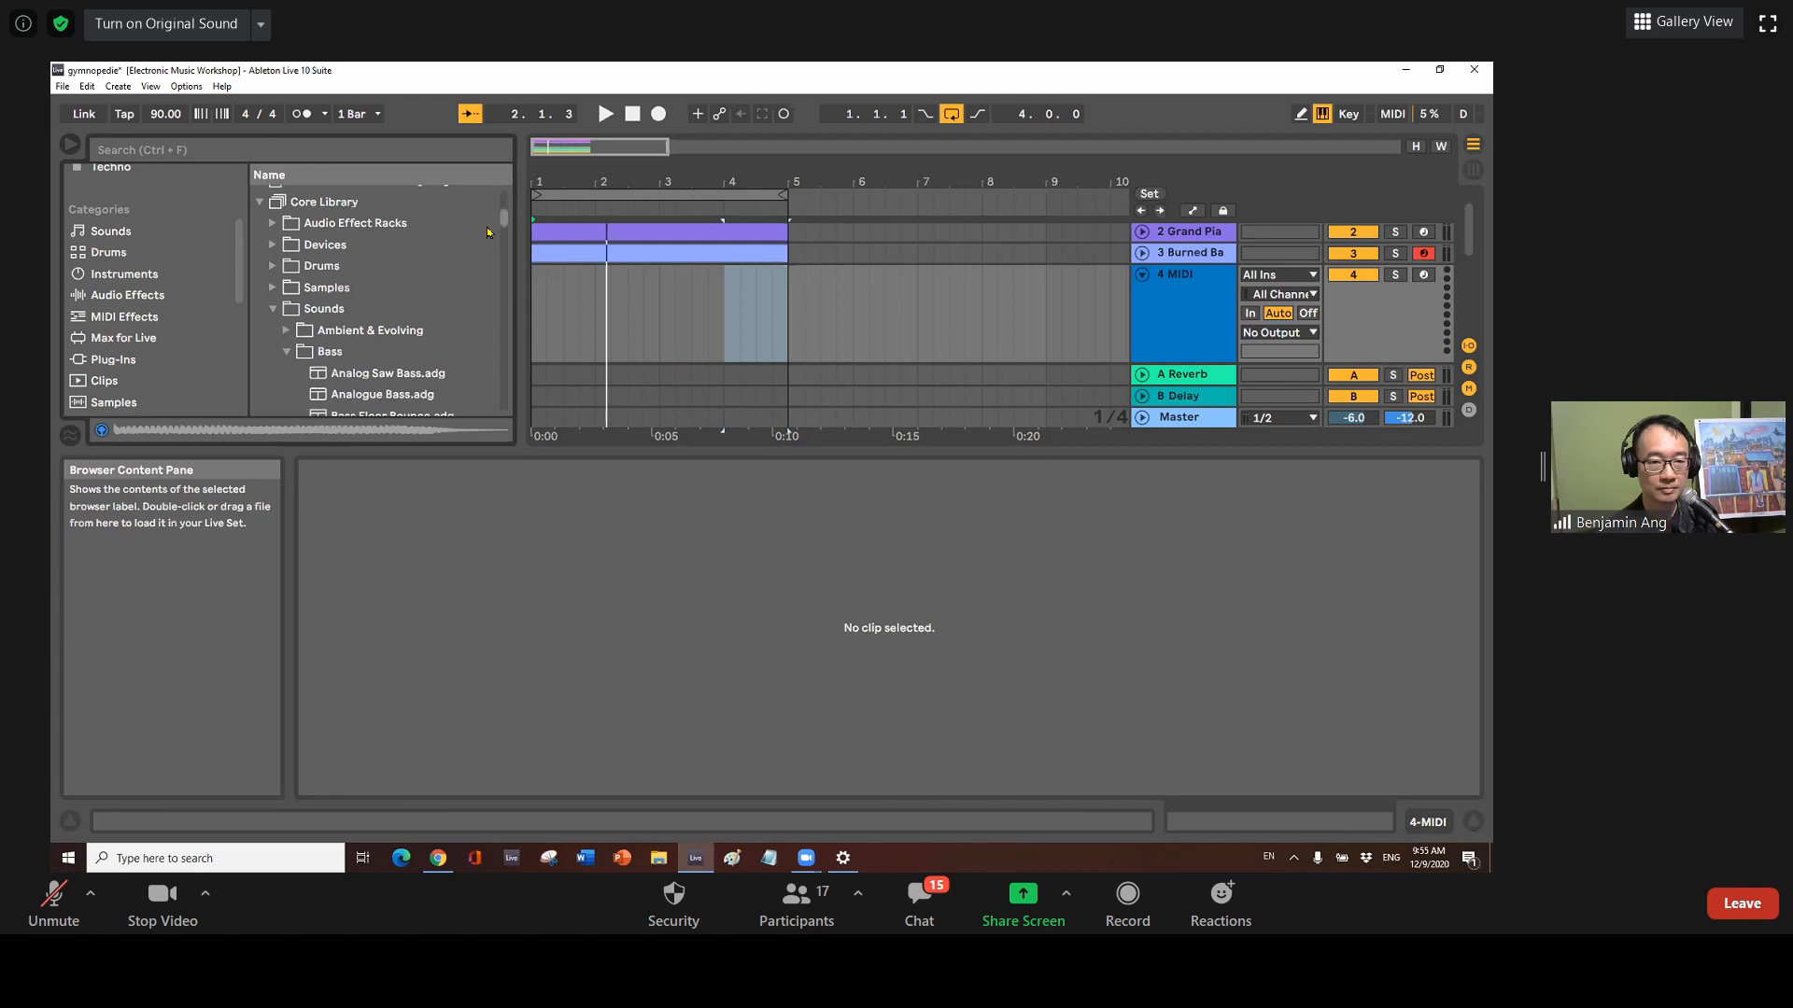
click(288, 327)
drag(506, 252, 506, 283)
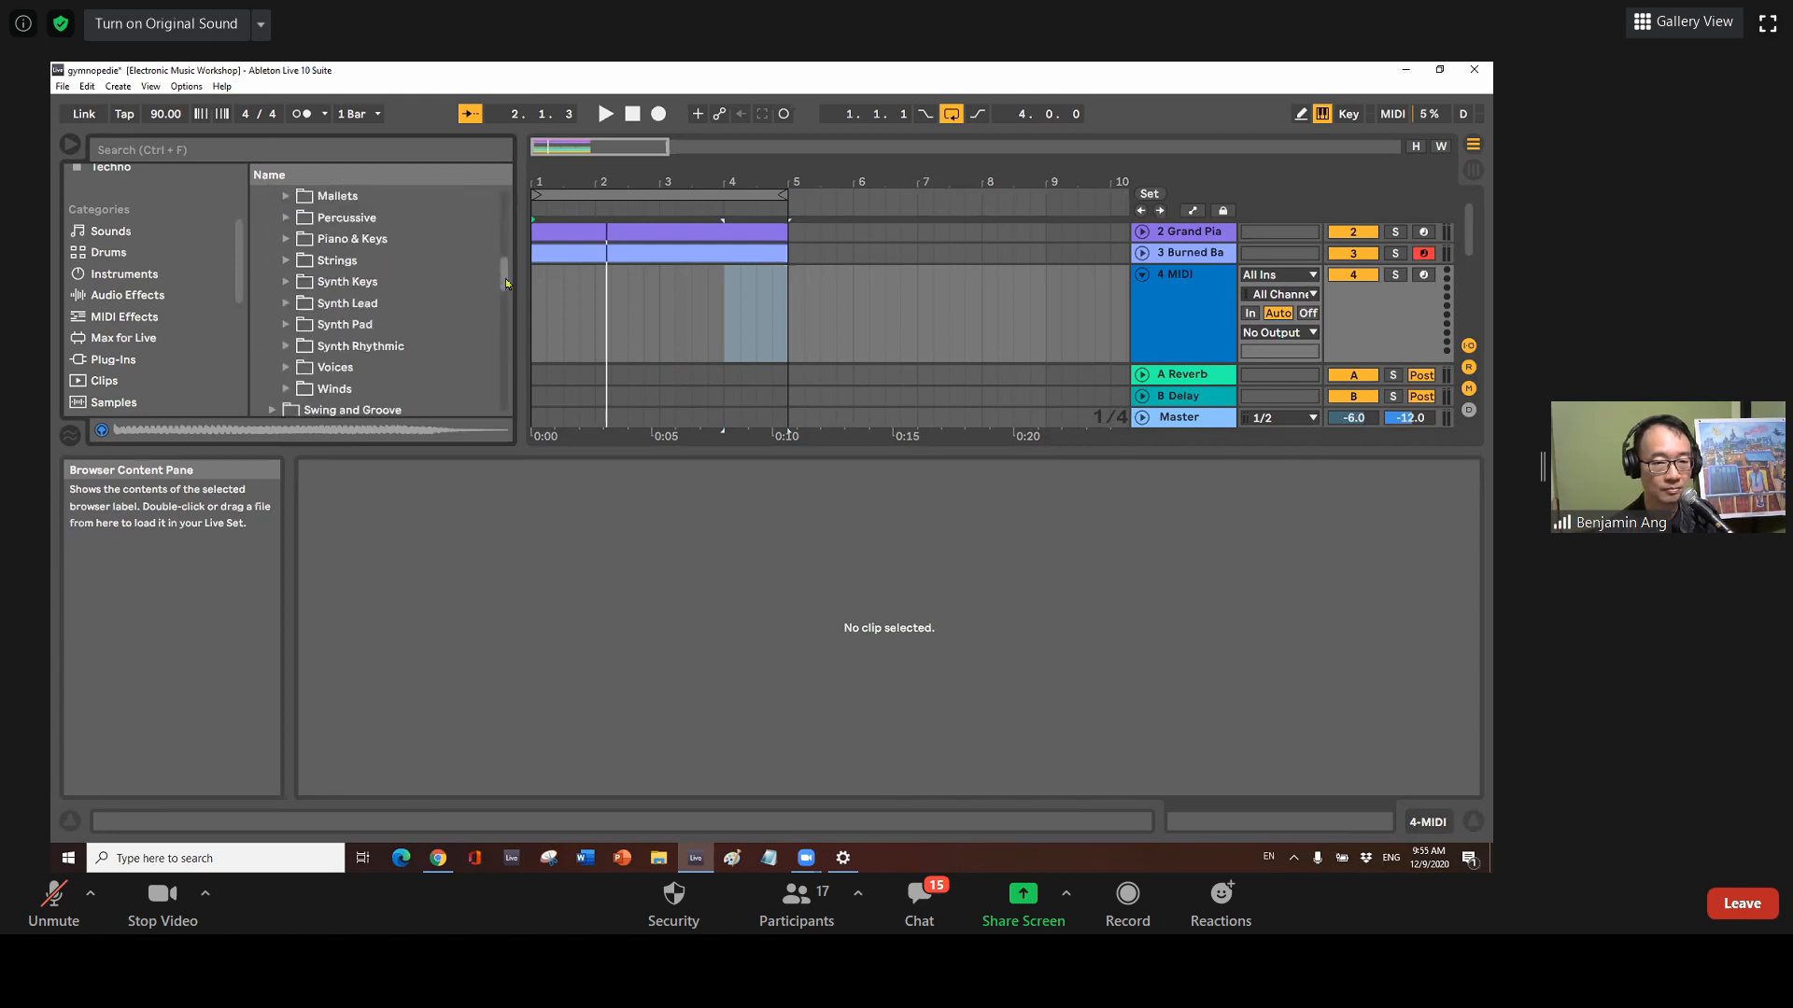
click(286, 324)
Preview the first Synth Pad presets and load Celestial Pad.adg onto the new MIDI track 4
drag(505, 252, 505, 262)
click(430, 273)
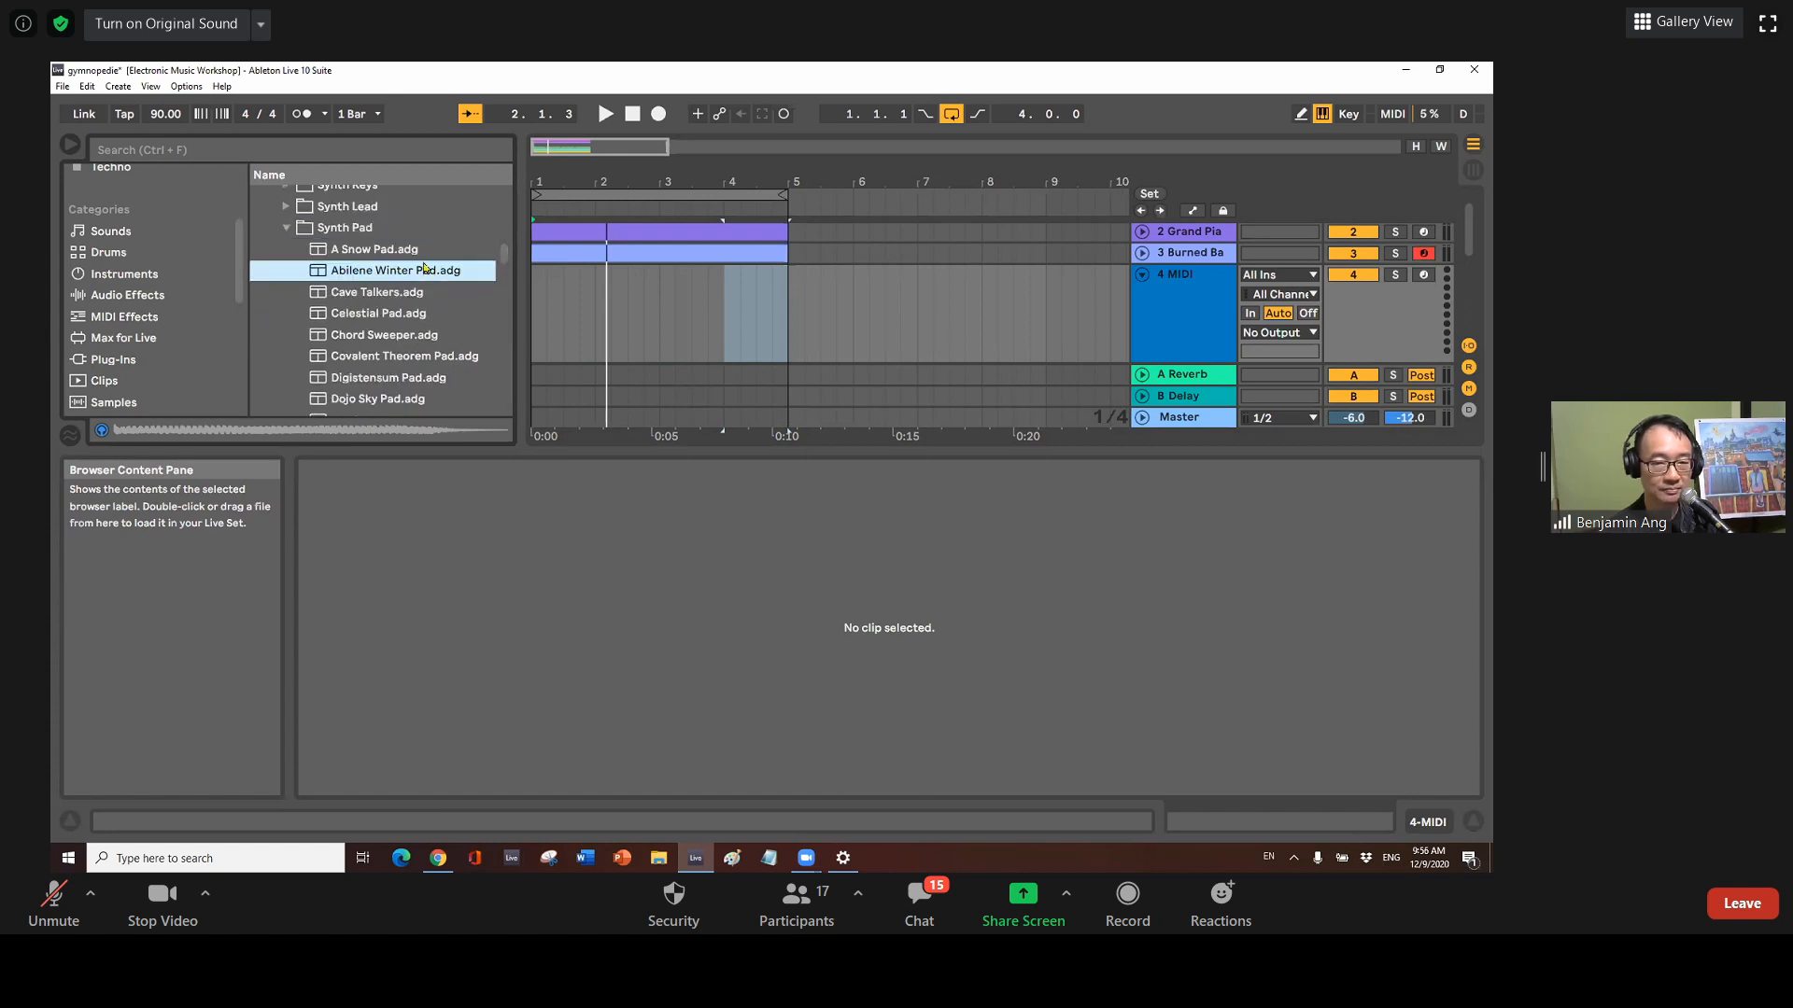
key(Up)
key(Down)
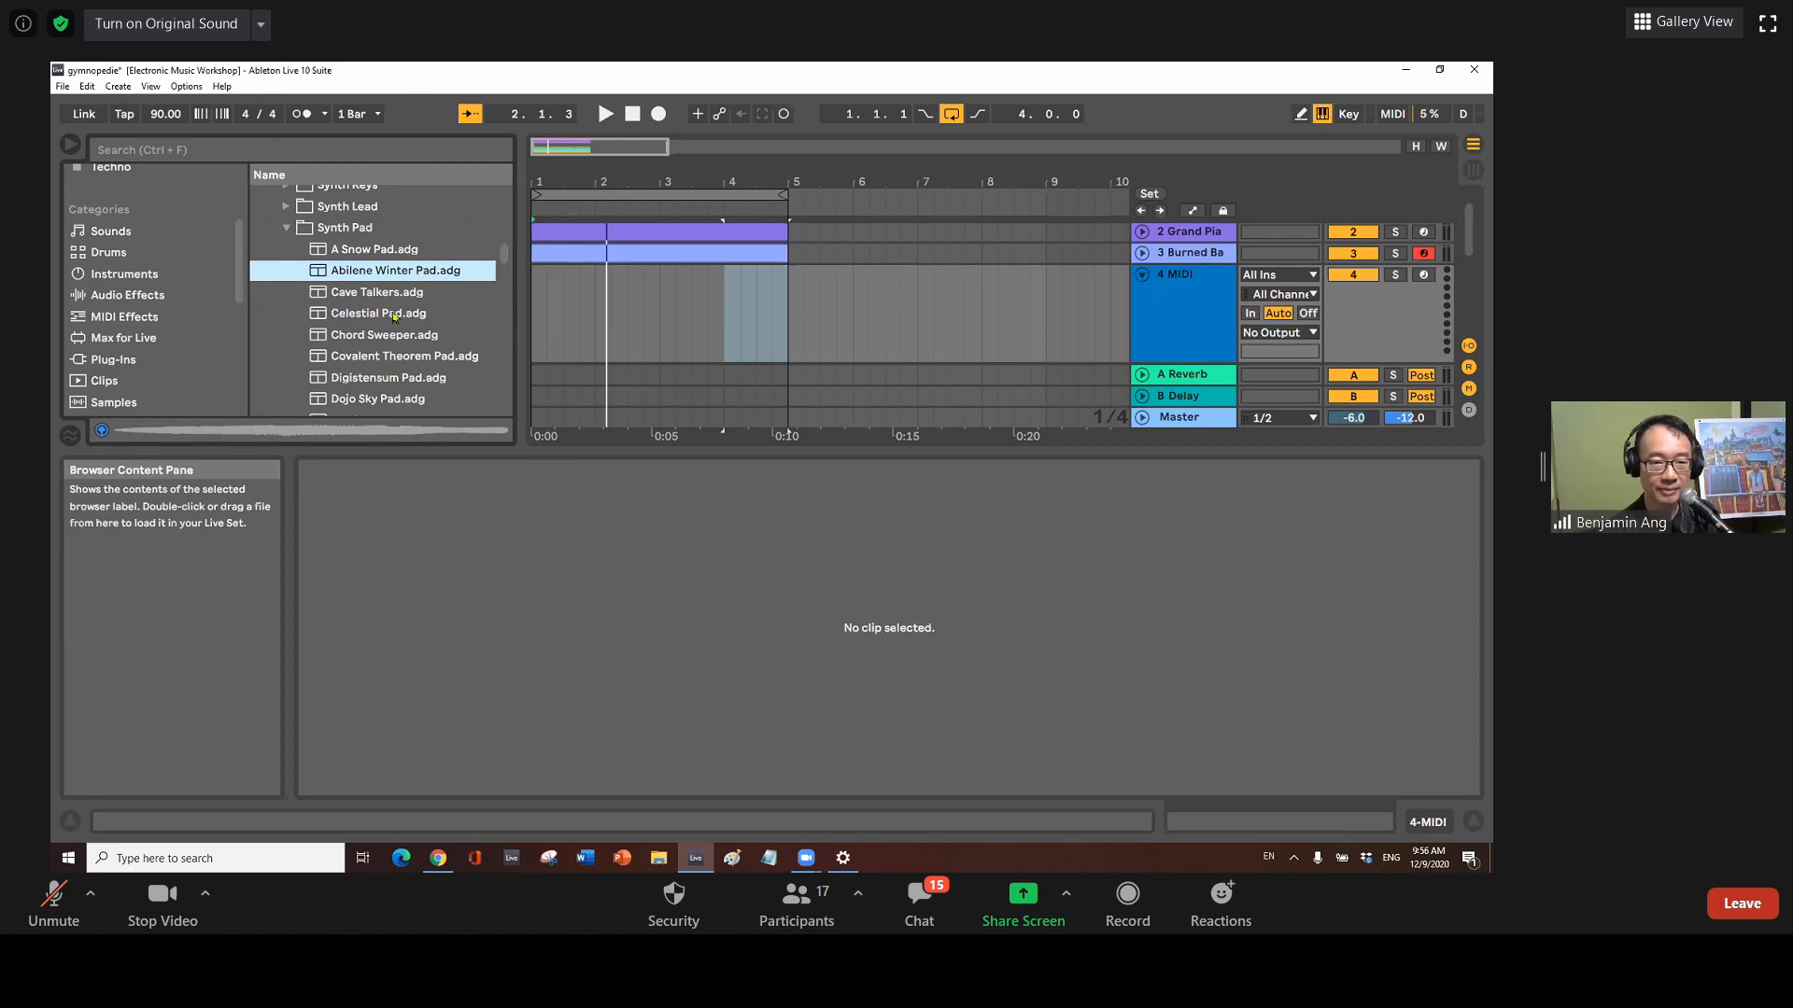
key(Down)
key(Down)
drag(628, 301, 1225, 289)
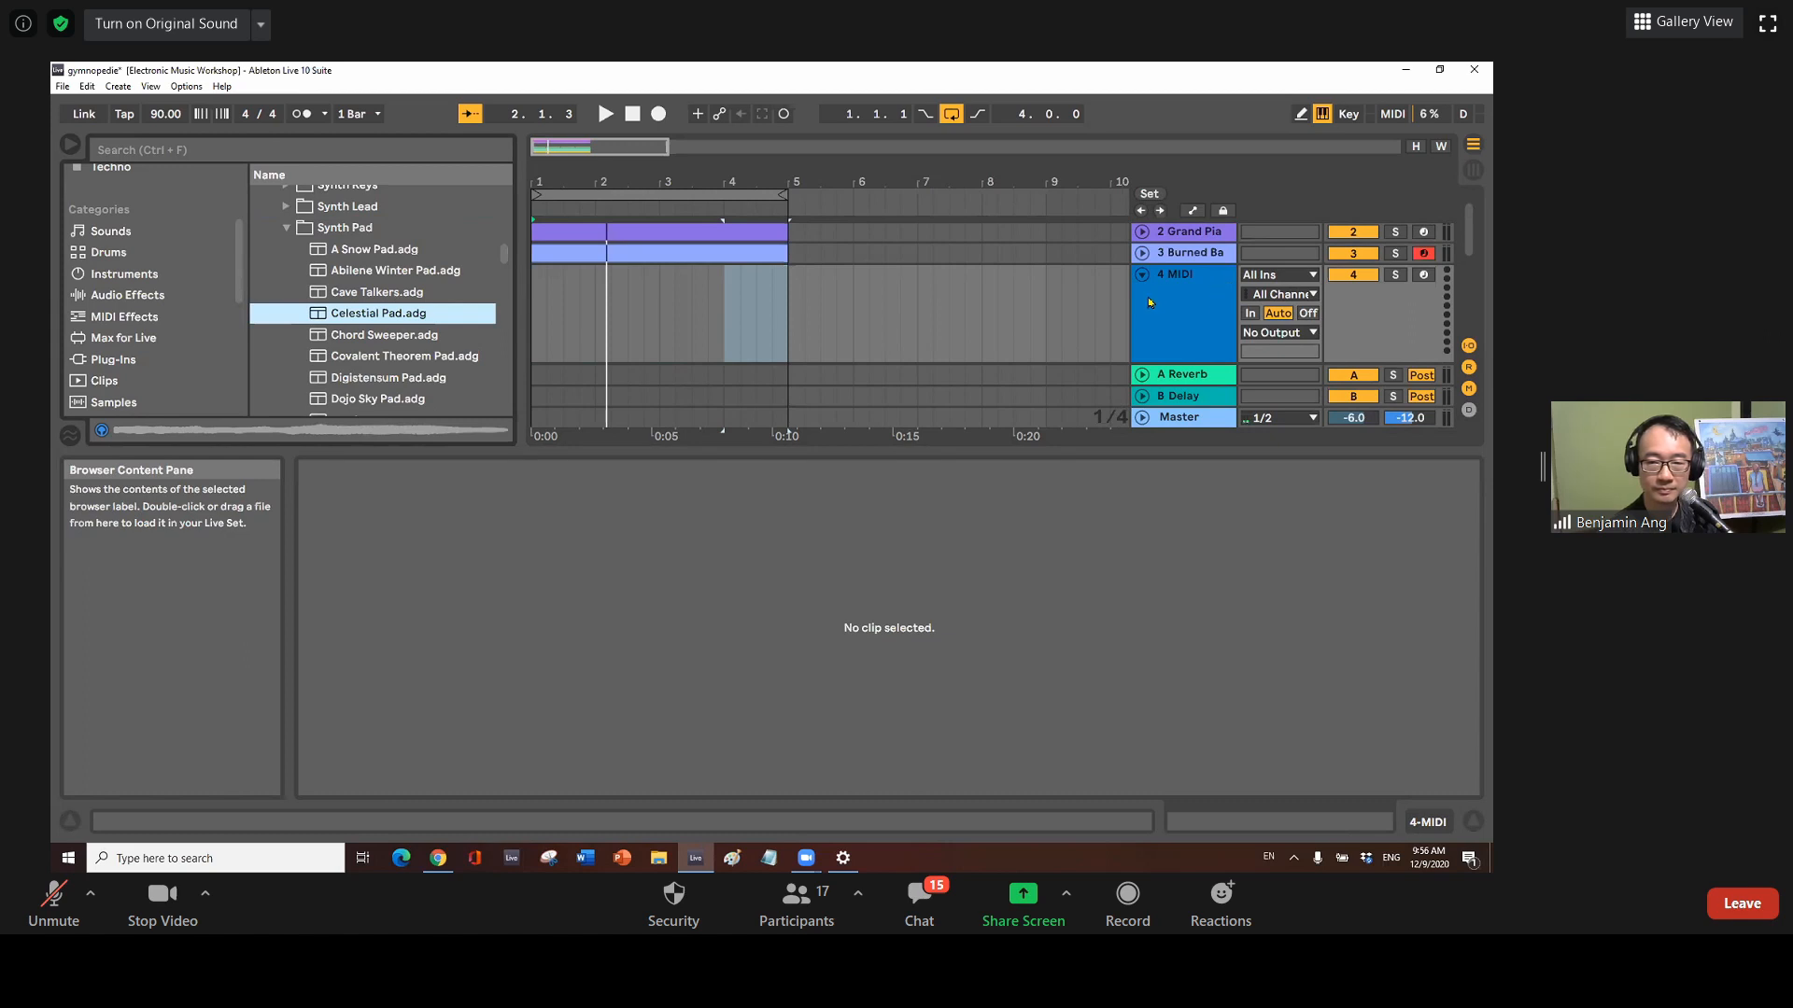
Insert an empty four-bar MIDI clip from 1.1.1 to 5.1.1 on the Celestial Pad track
click(534, 284)
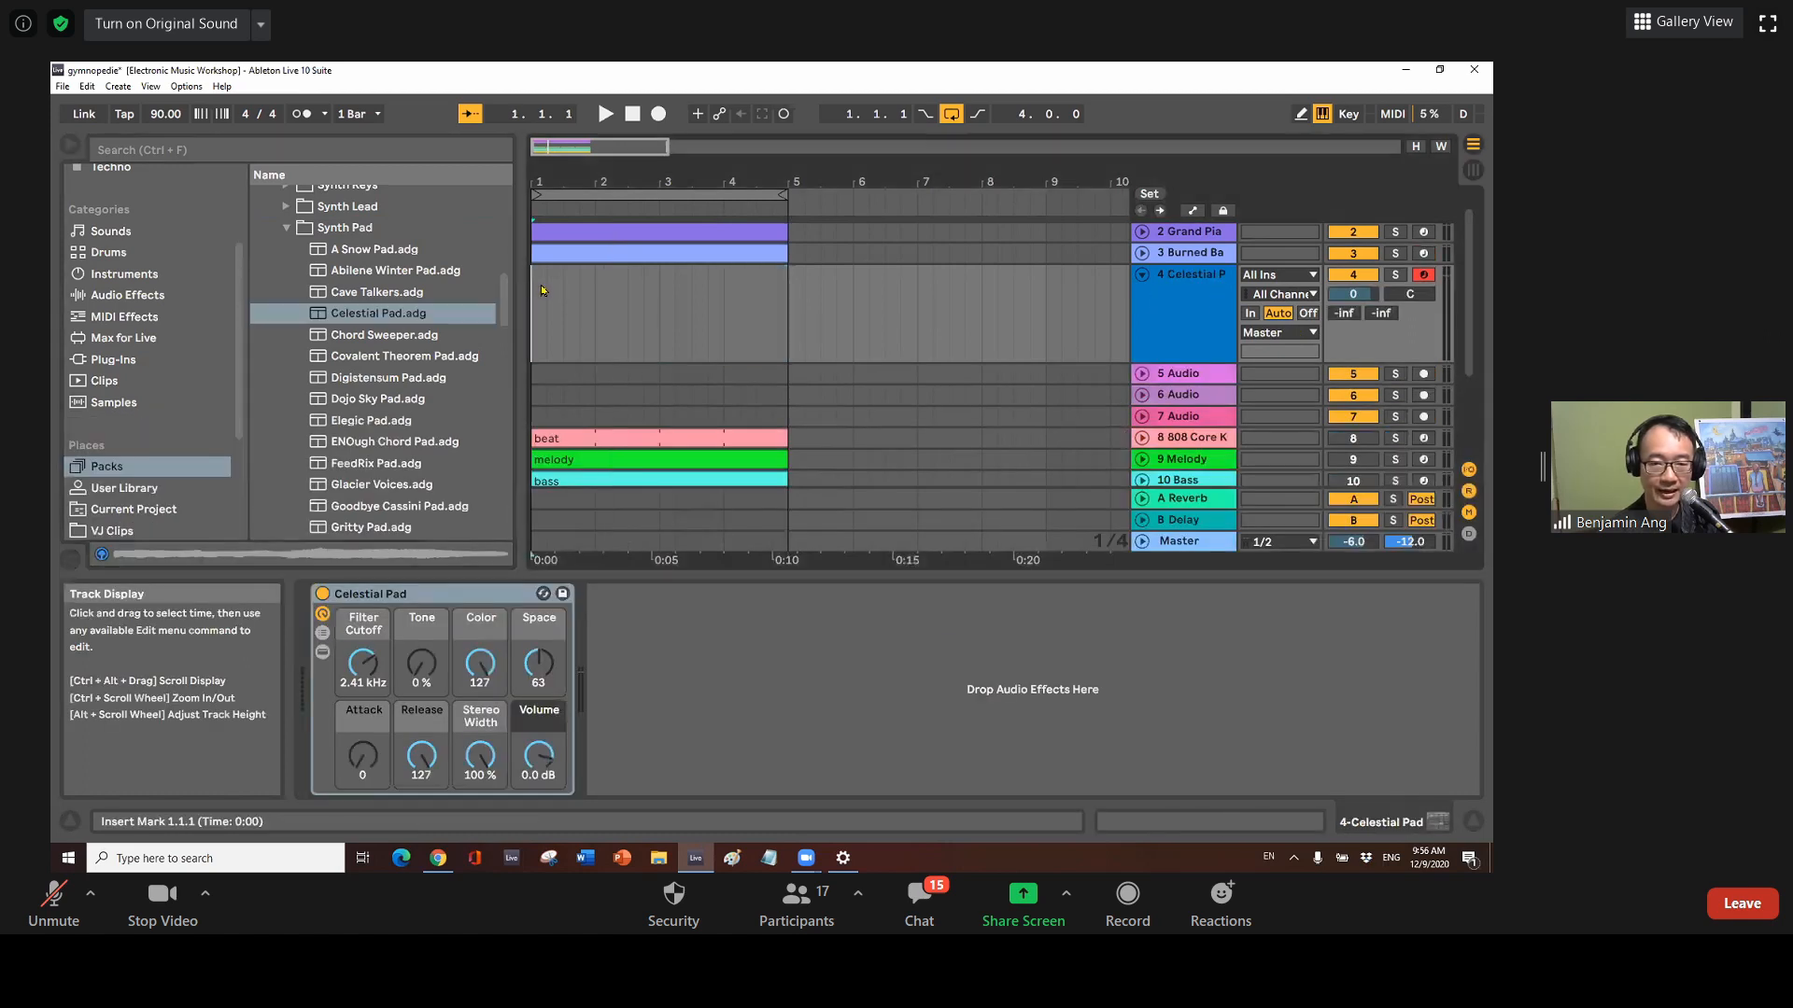
shift+click(788, 282)
right_click(689, 294)
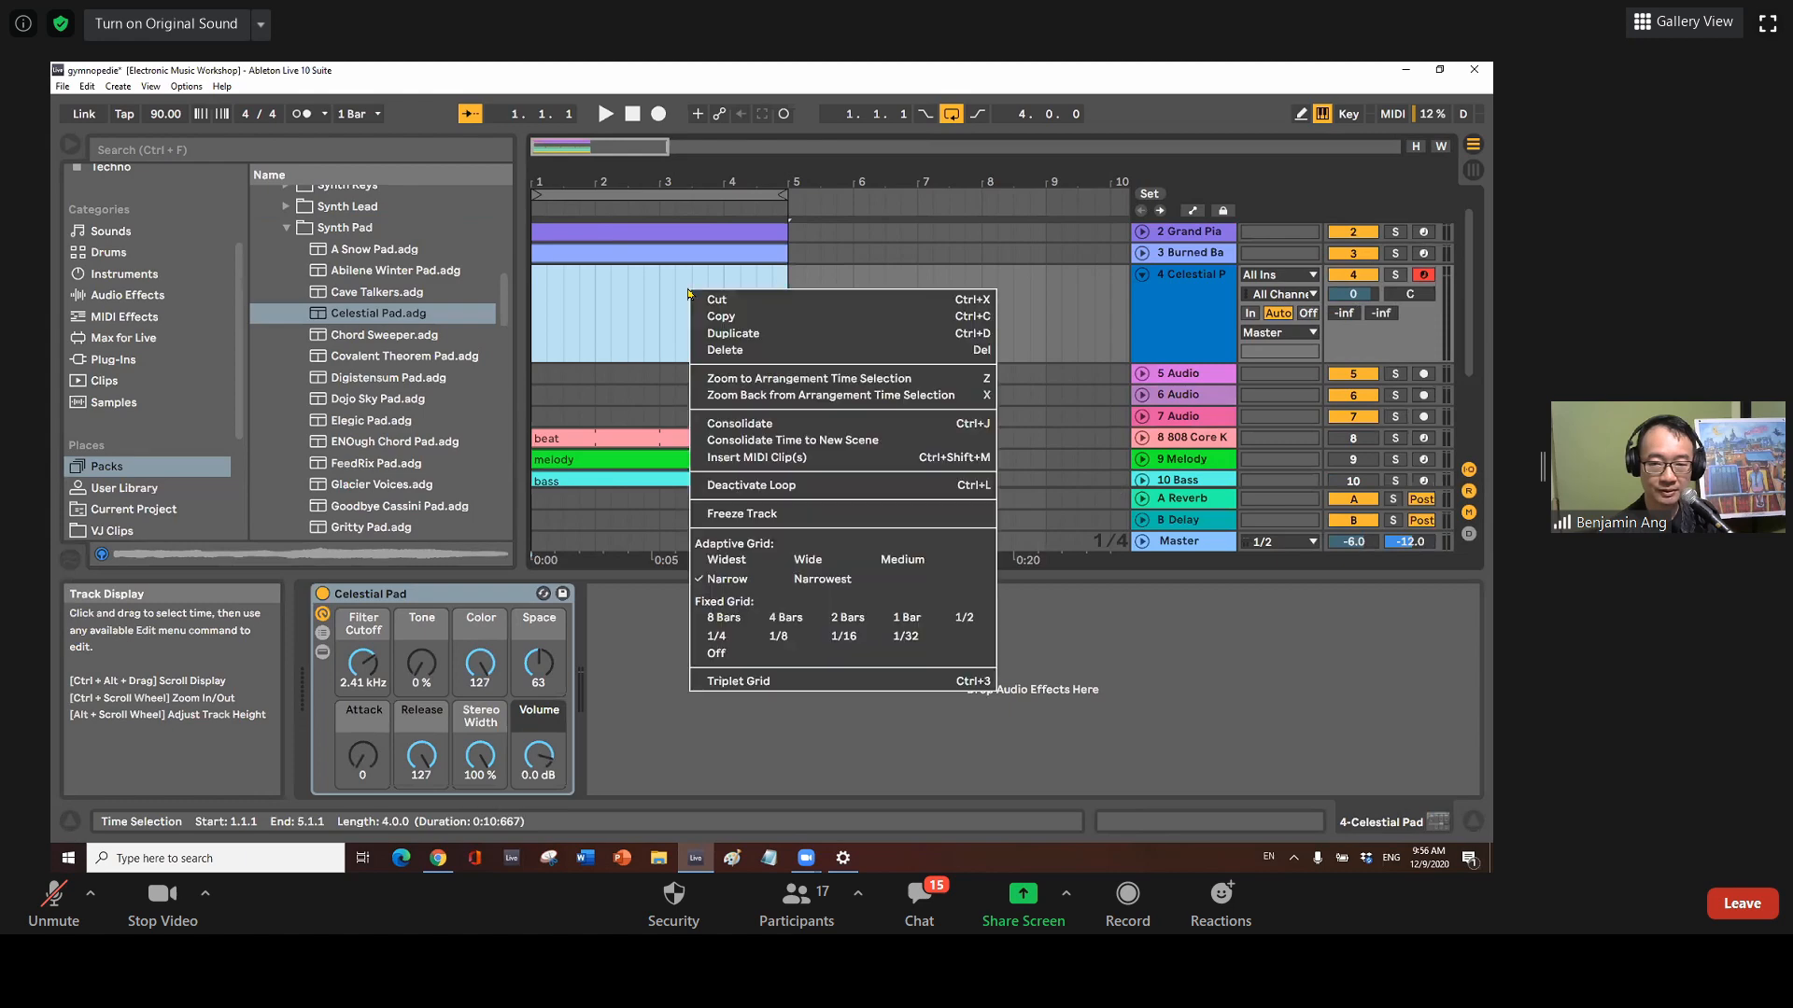
click(760, 455)
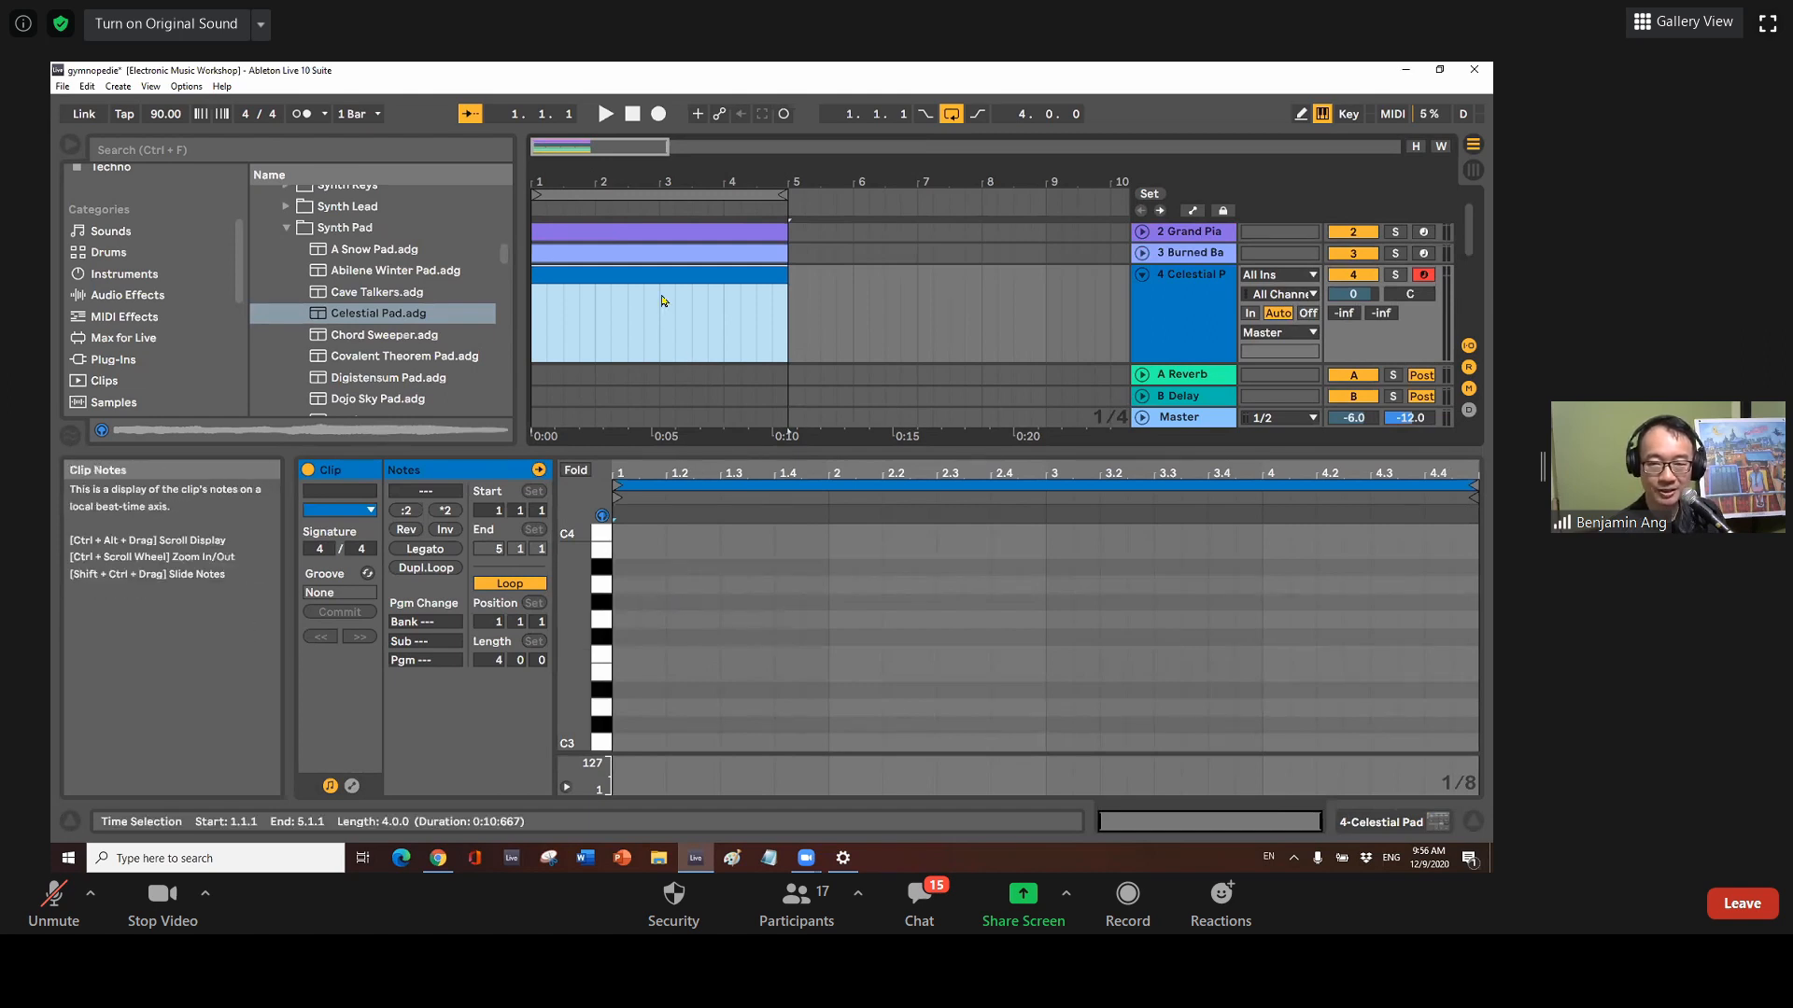
Add A2, C3 and E3 notes lasting the whole first bar (1.1.1 to 2.1.1) of the Celestial Pad clip
click(641, 737)
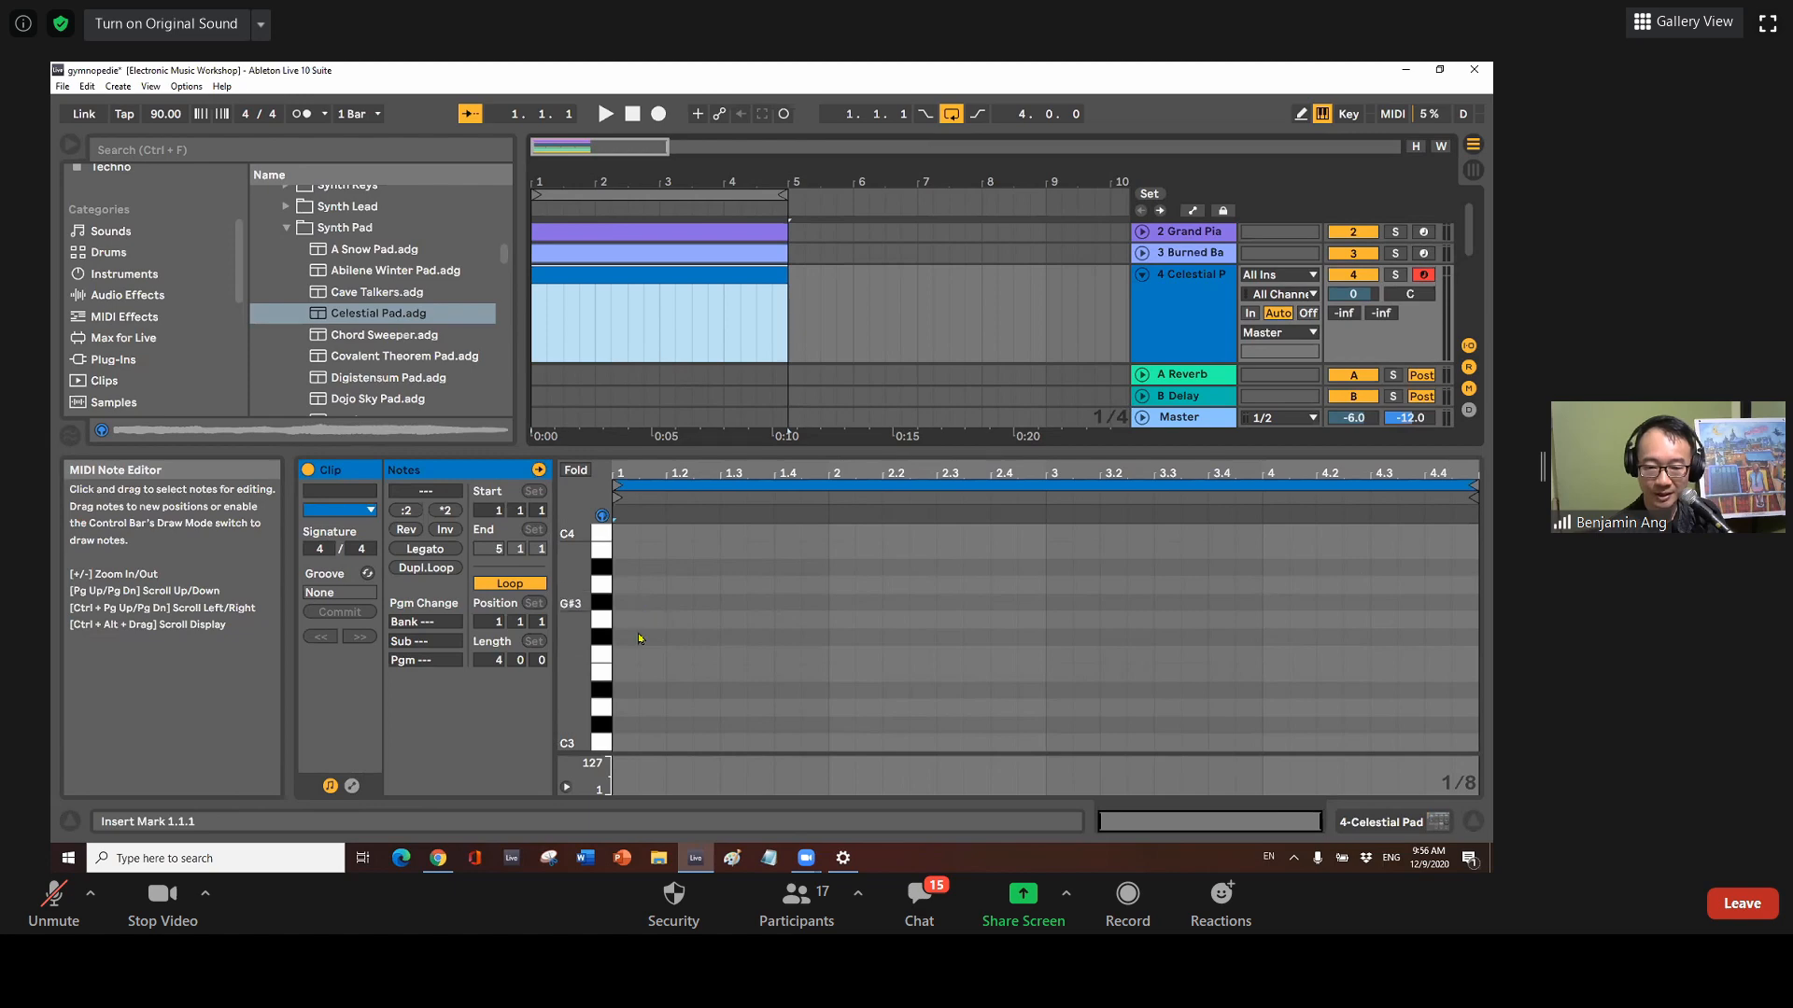
drag(573, 616, 572, 533)
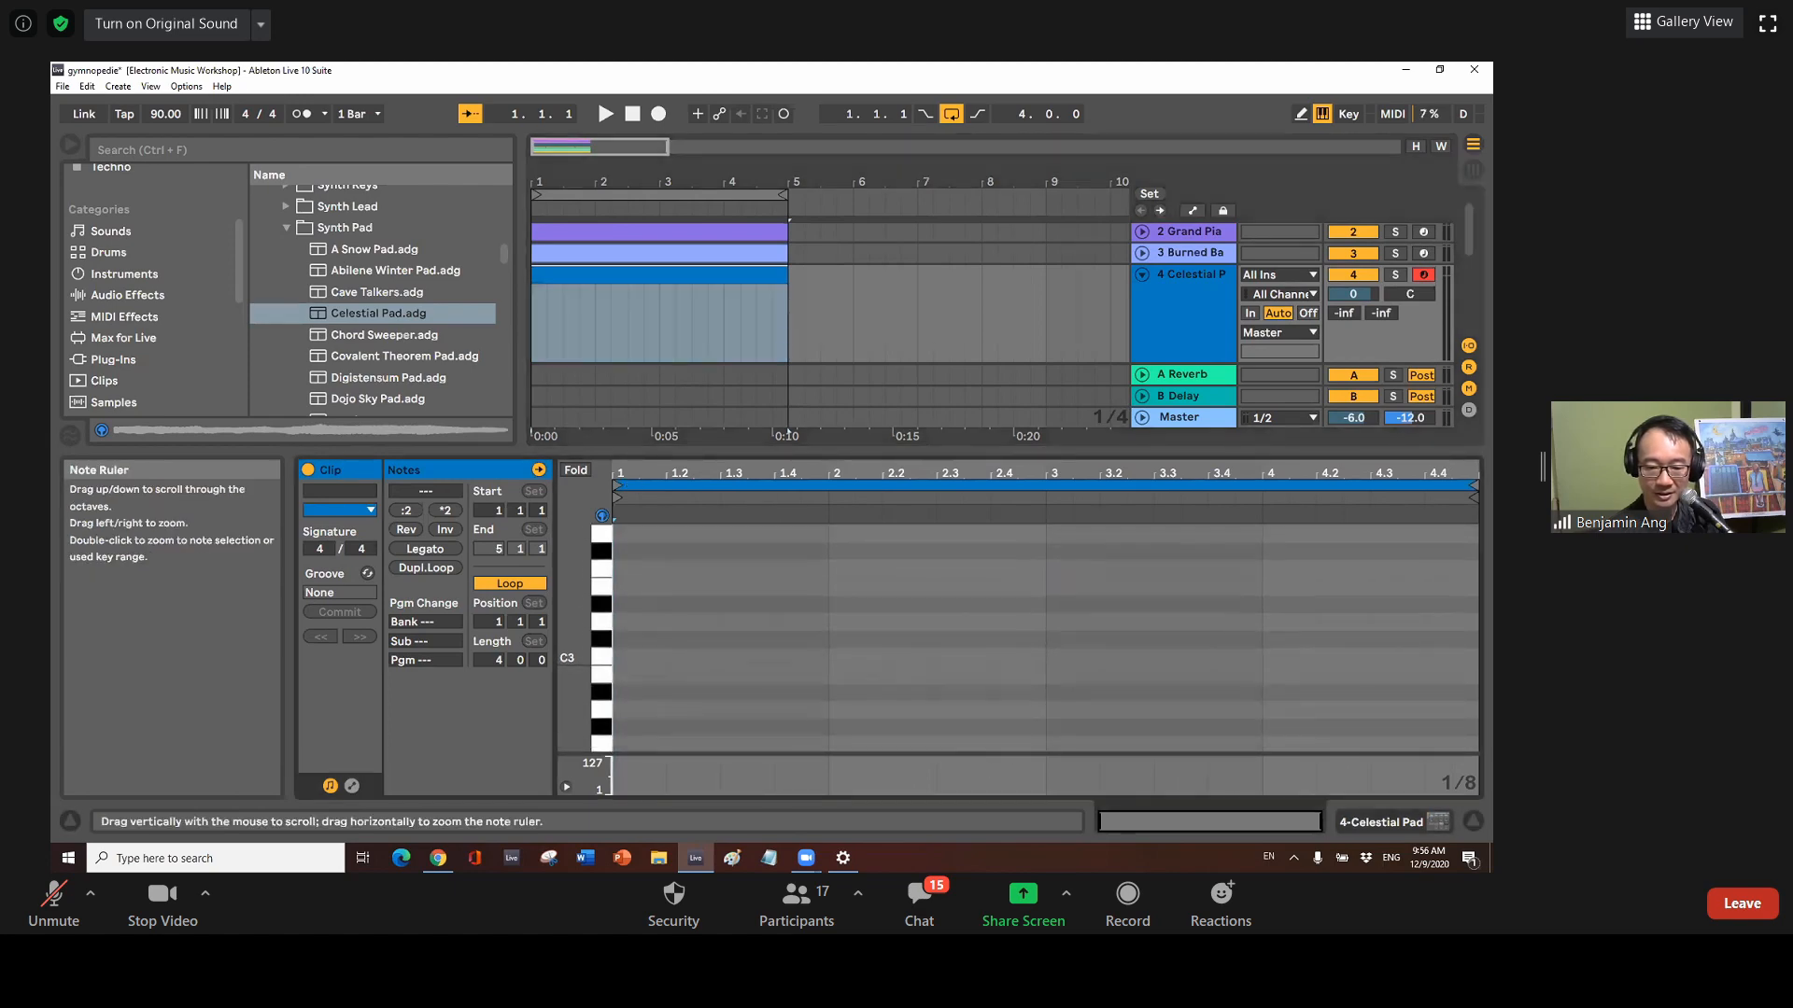
double_click(624, 711)
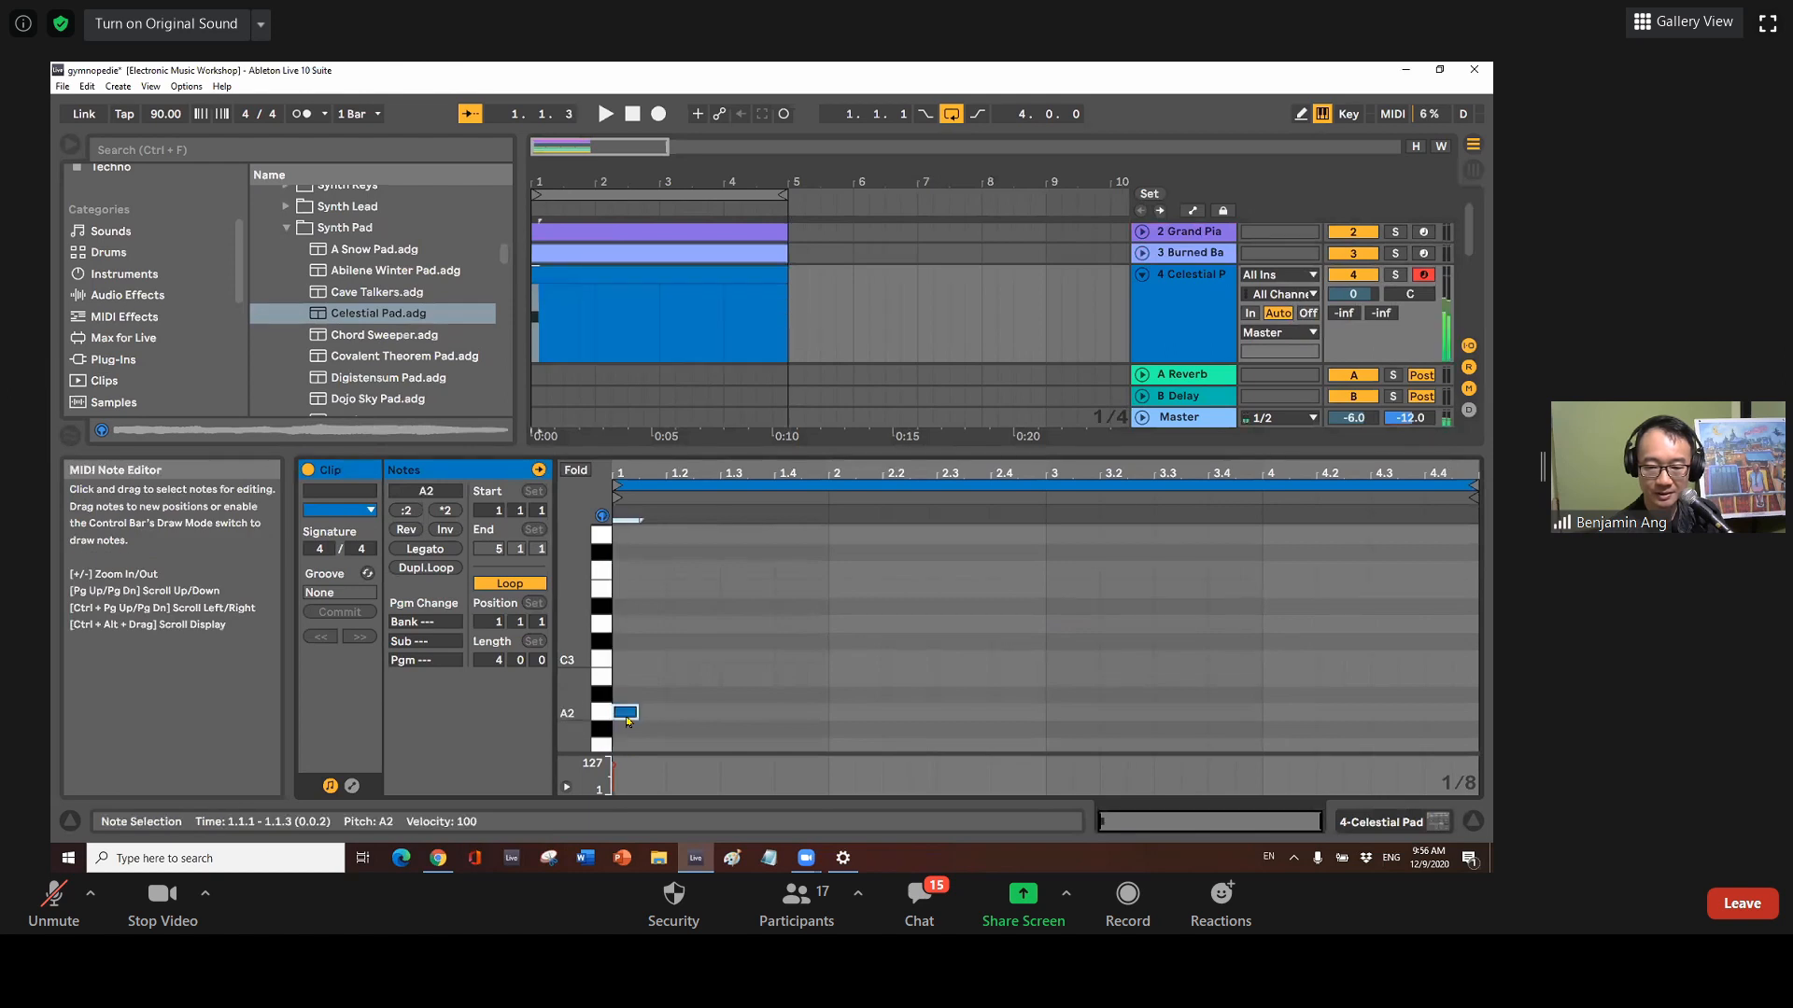
drag(635, 711, 827, 711)
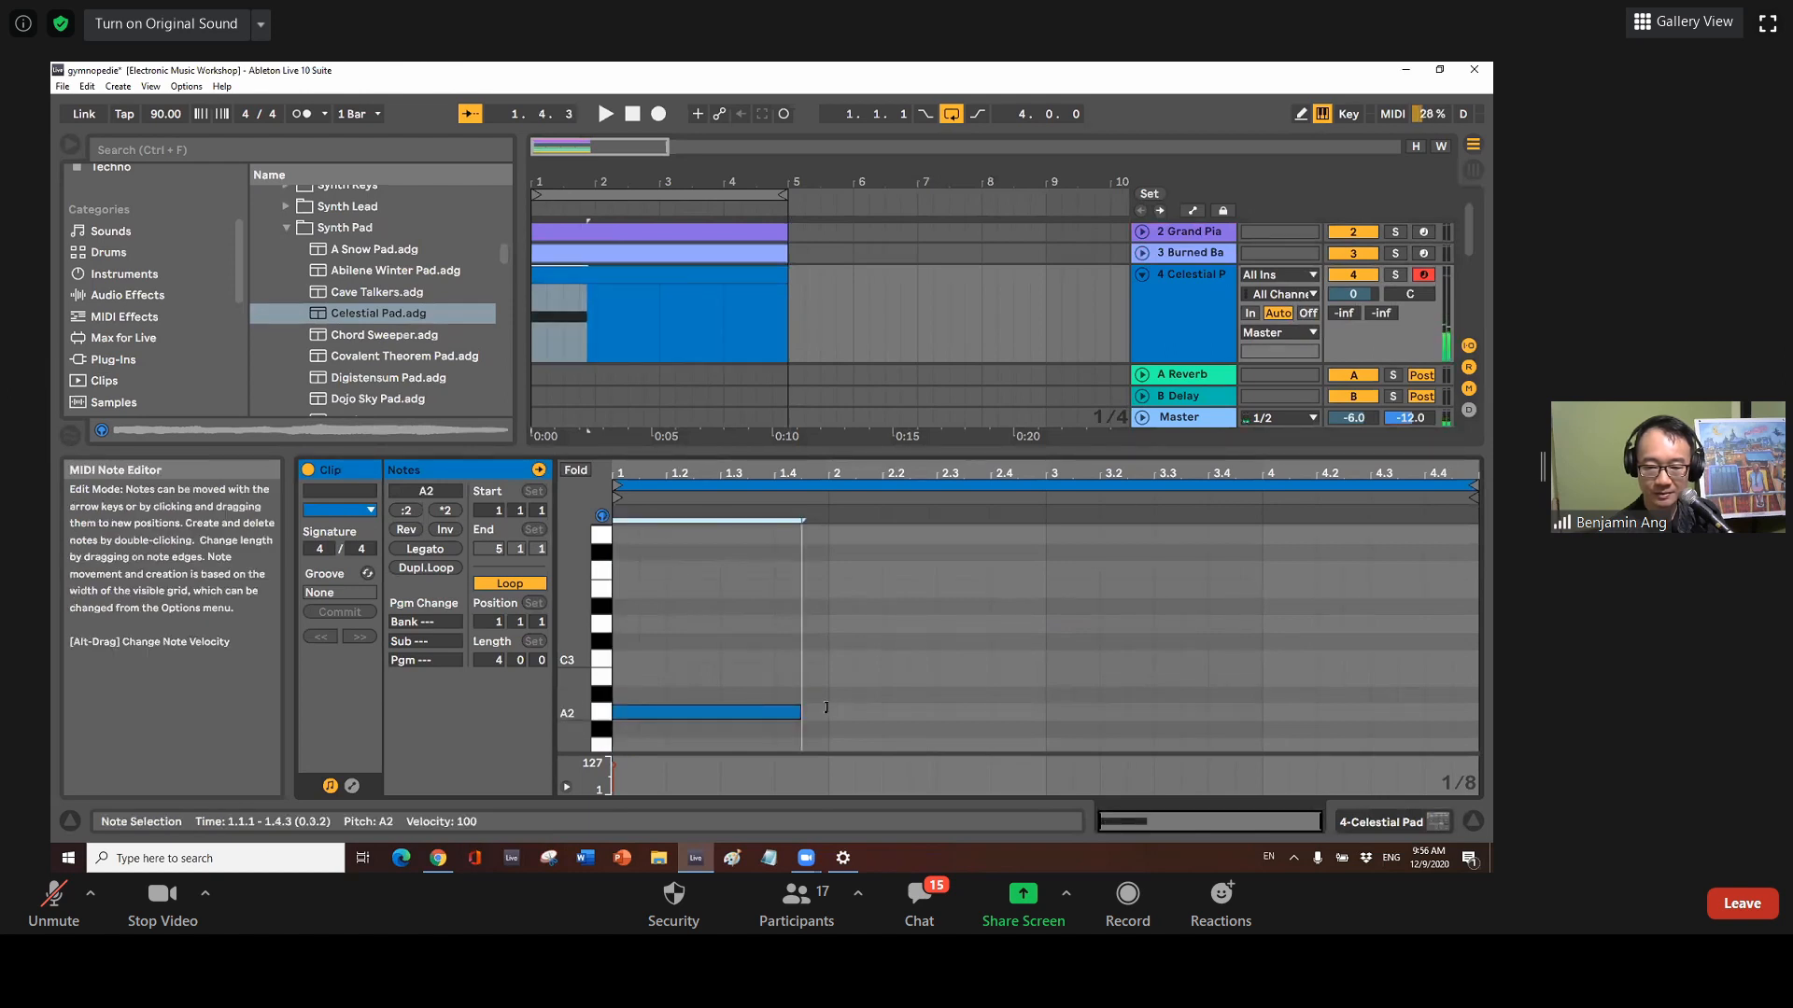
double_click(619, 658)
drag(635, 659, 827, 658)
double_click(619, 594)
drag(638, 590, 828, 589)
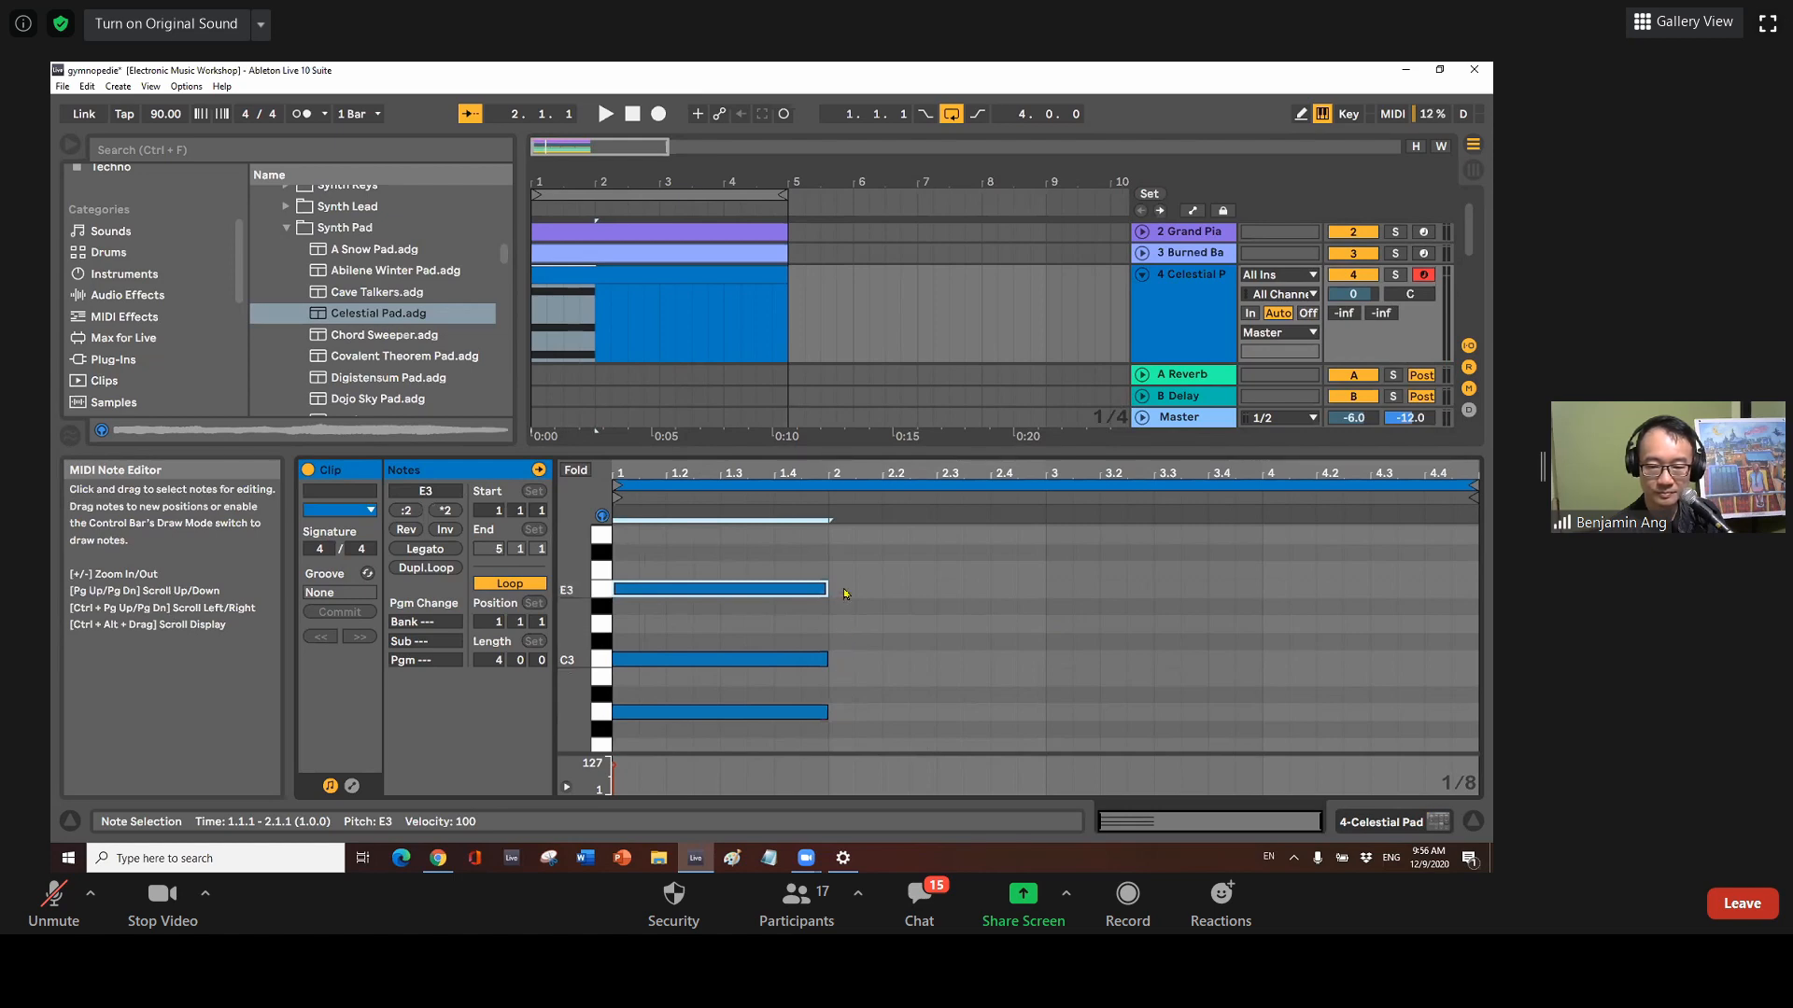
Add a second-bar chord of E3, B2 and G2 to the pad clip, each note held from 2.1.1 to 3.1.1
drag(844, 592, 1044, 583)
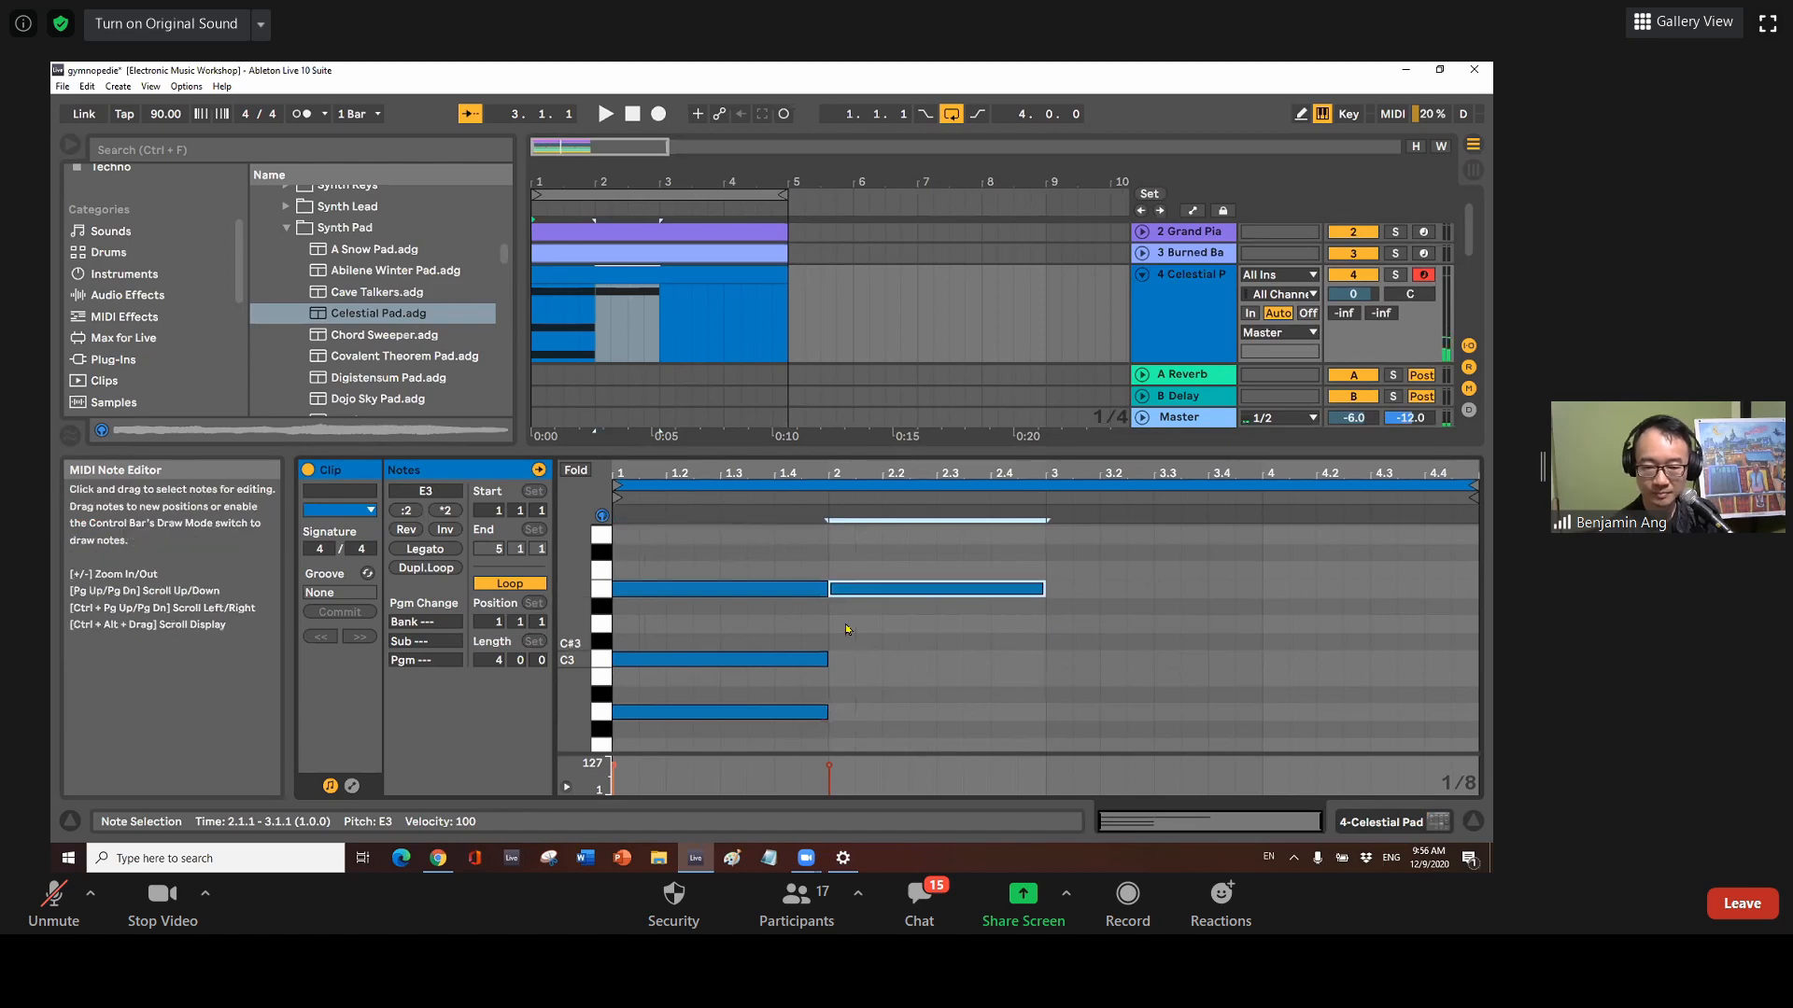
click(843, 680)
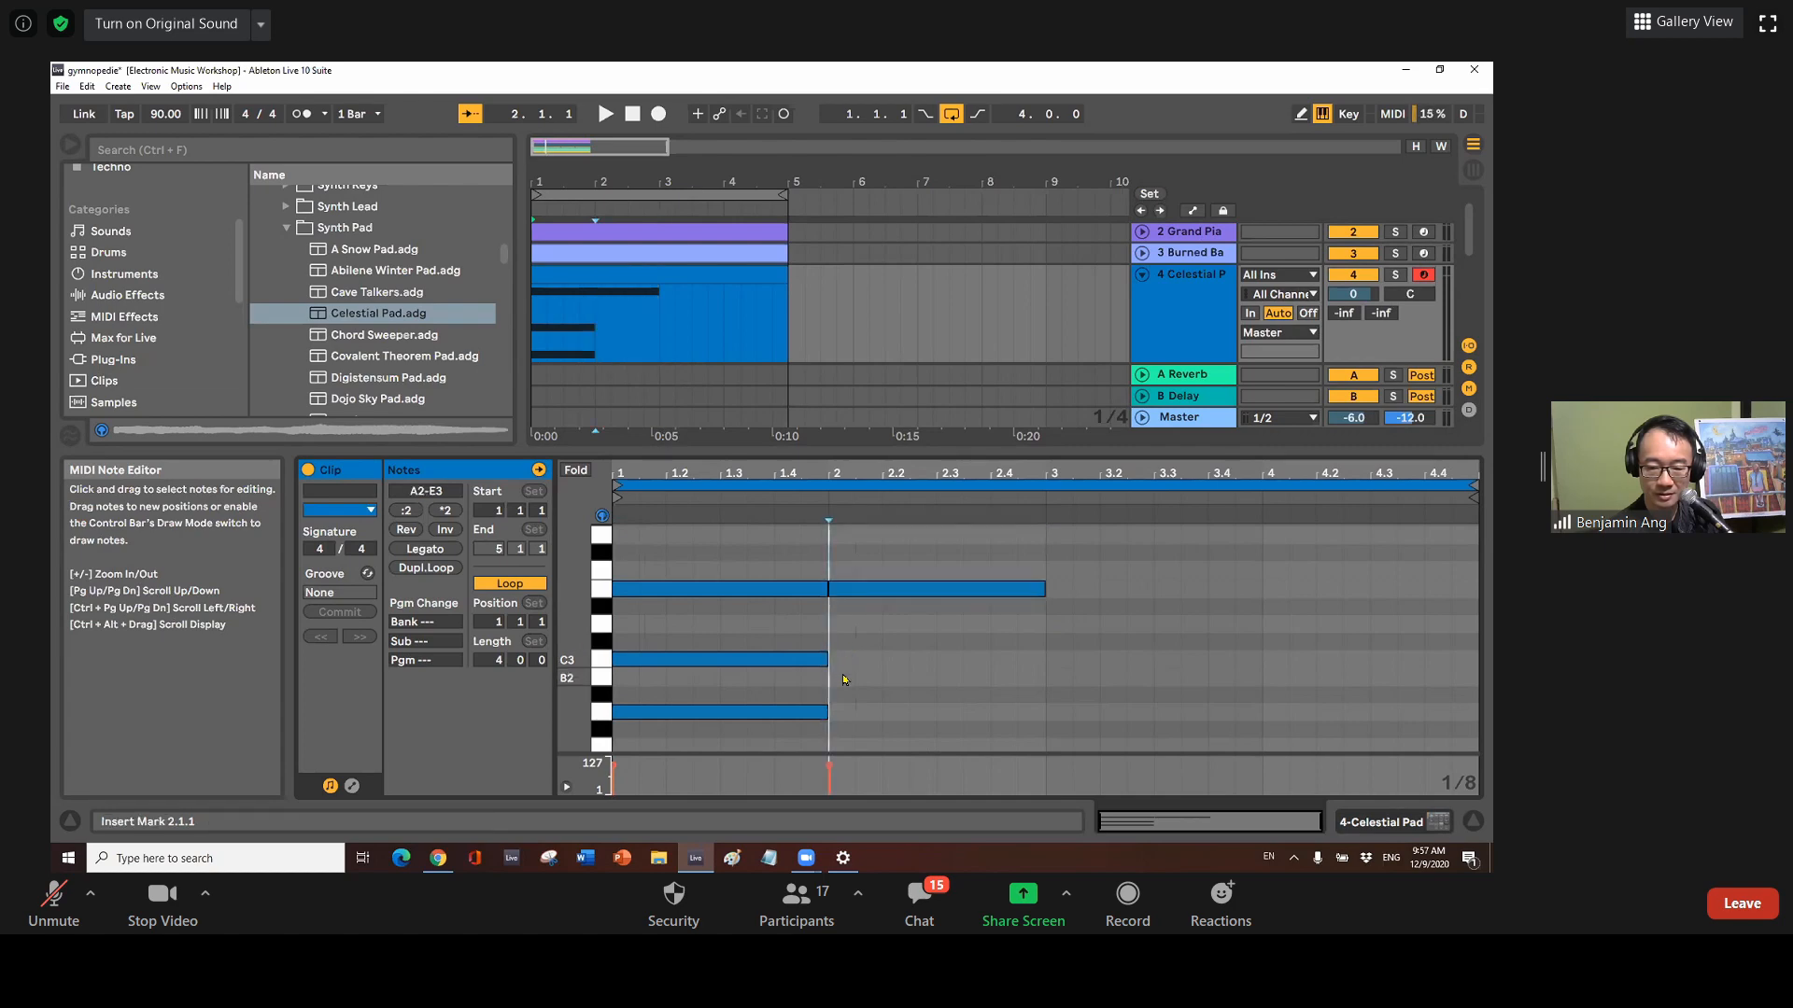
double_click(864, 676)
mouse_move(1030, 669)
mouse_down()
mouse_move(1022, 685)
mouse_move(1039, 680)
mouse_up()
click(838, 749)
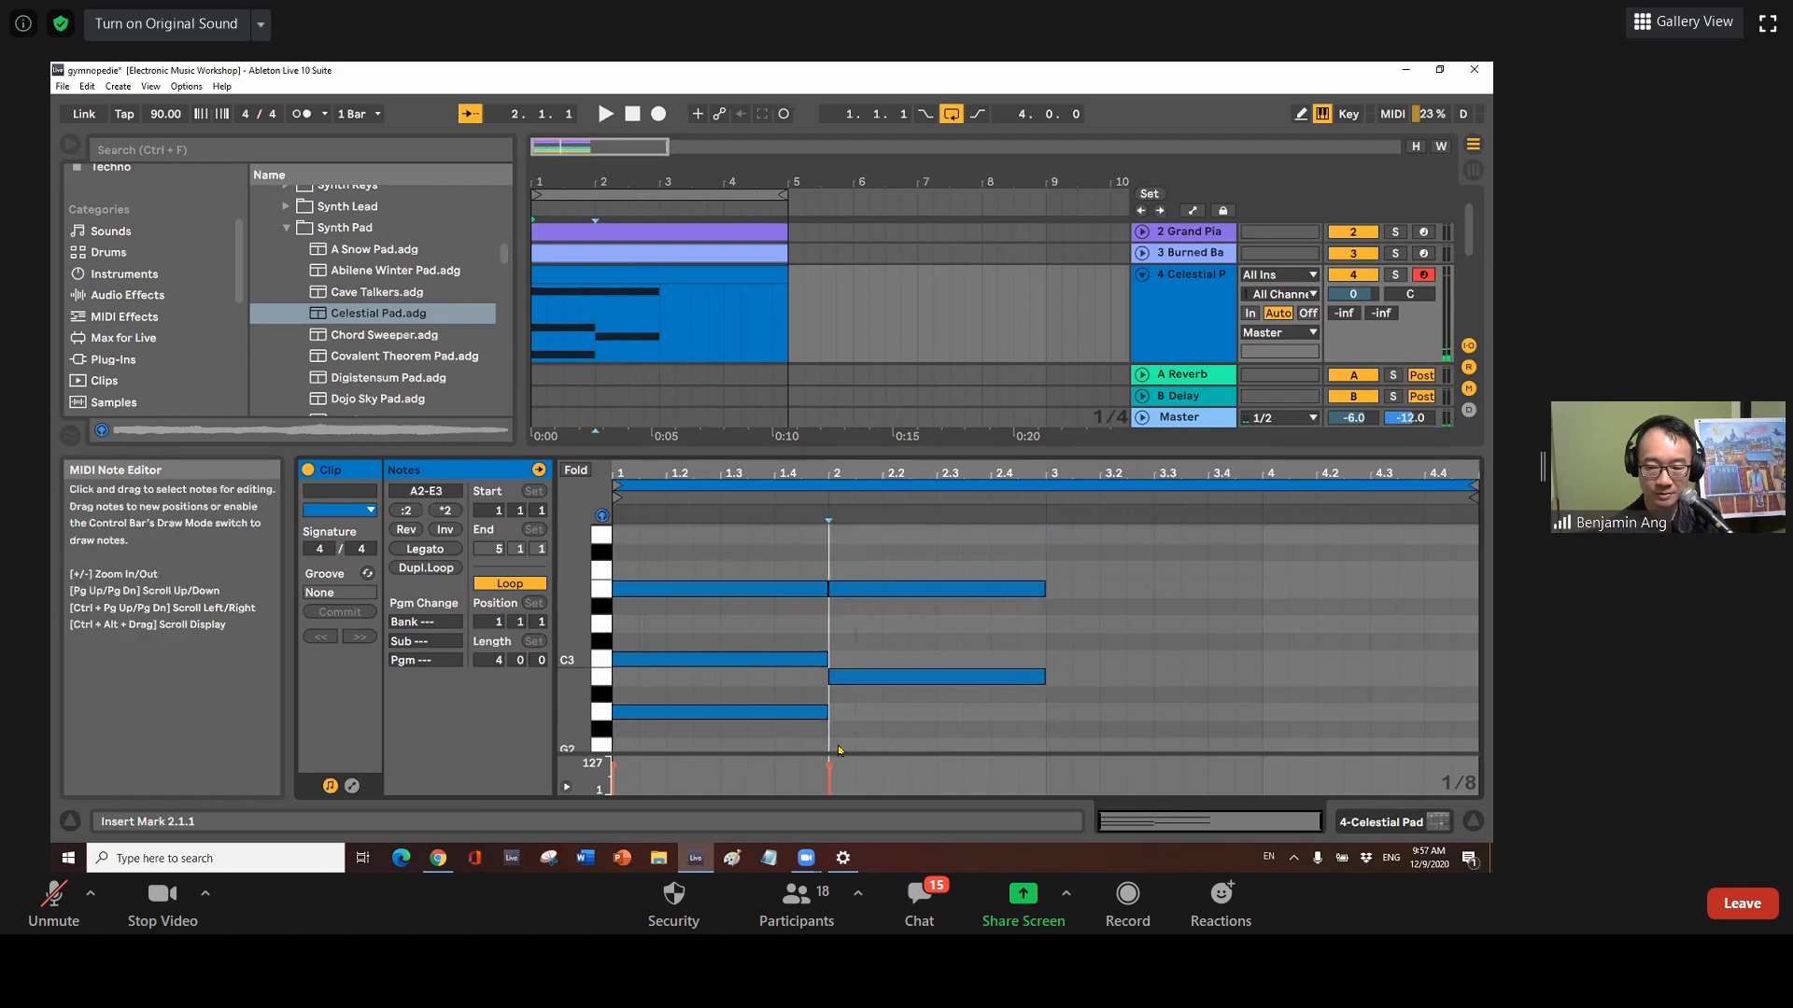
double_click(840, 746)
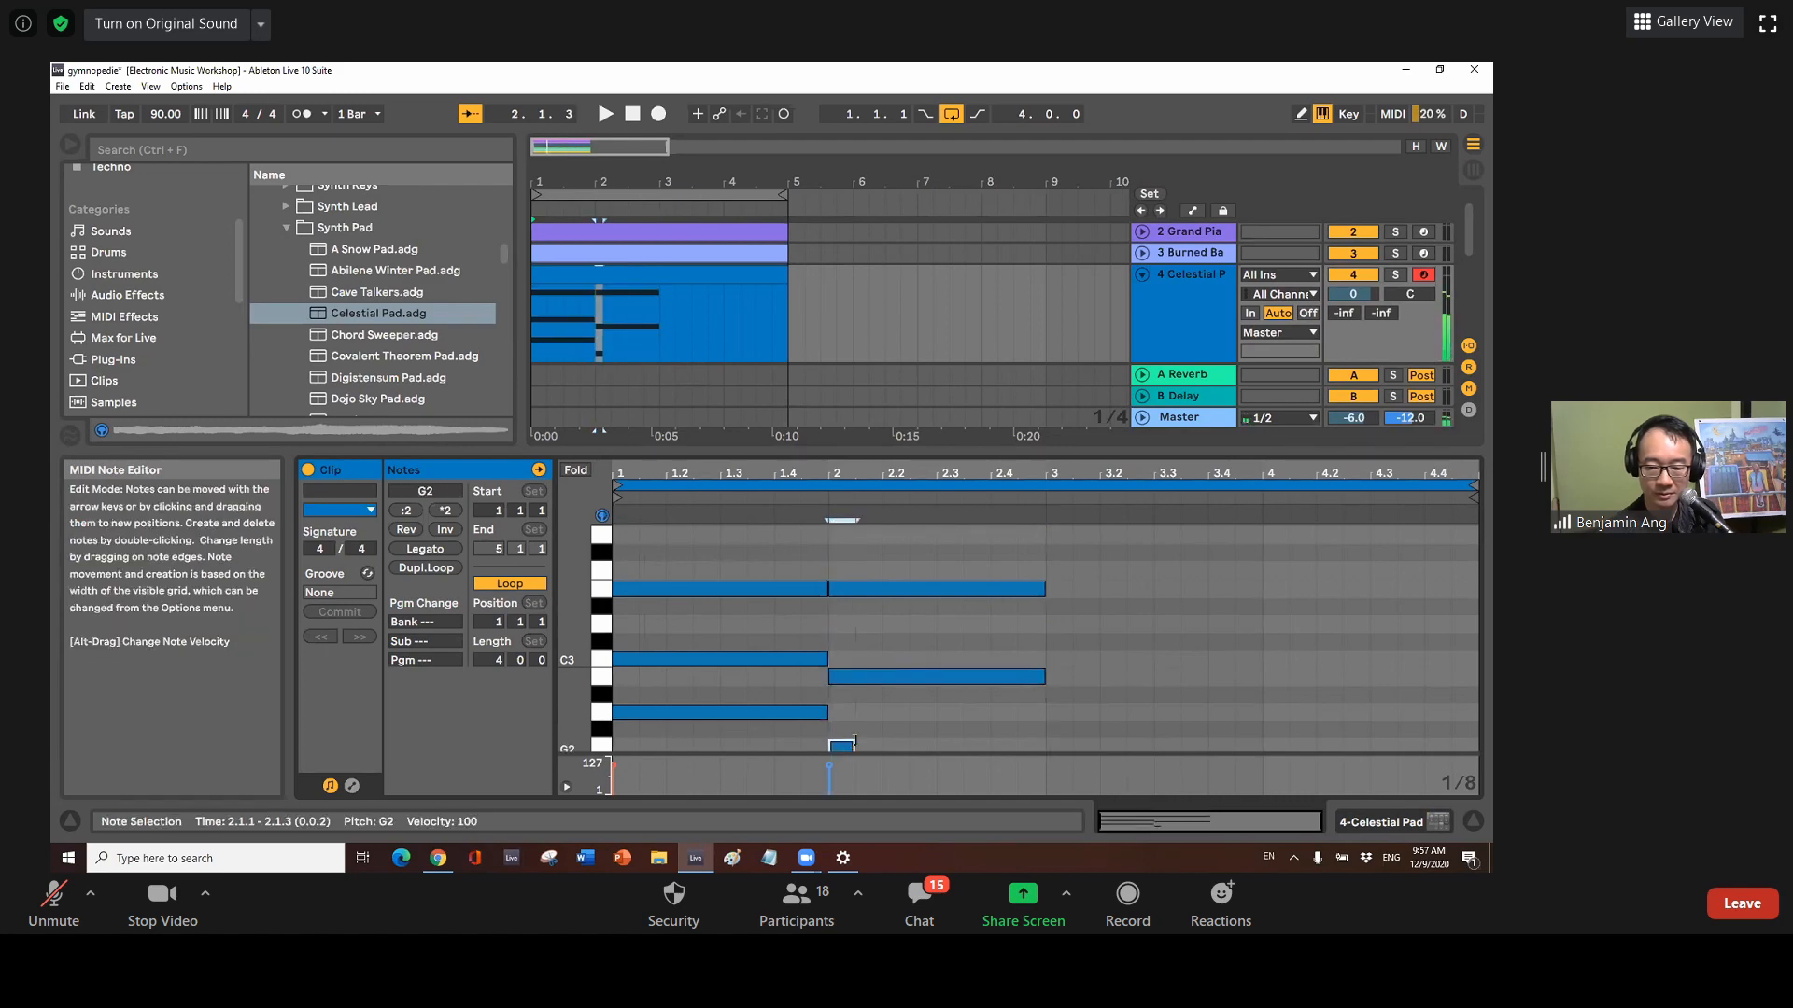
drag(855, 744, 1045, 745)
Fill bar 3 of the pad clip with F3, C3 and A2 notes, each lasting from 3.1.1 to 4.1.1
click(1069, 584)
double_click(1070, 573)
drag(1071, 569, 1262, 571)
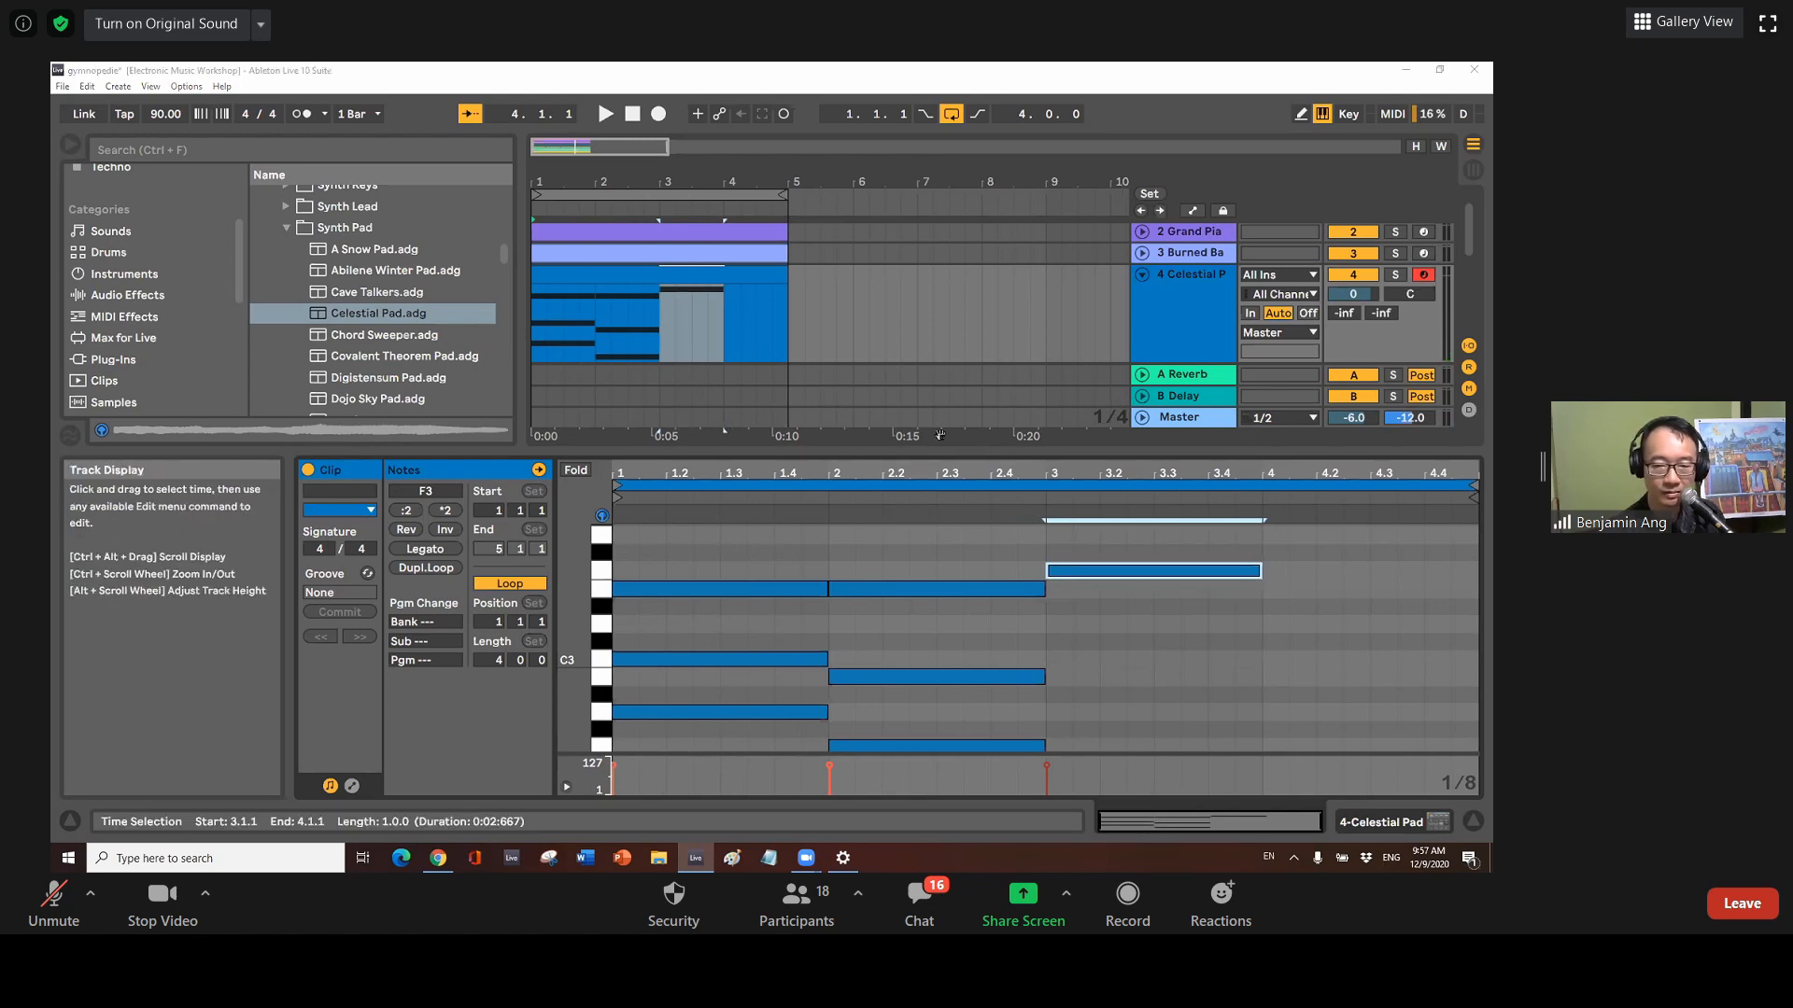
click(1062, 659)
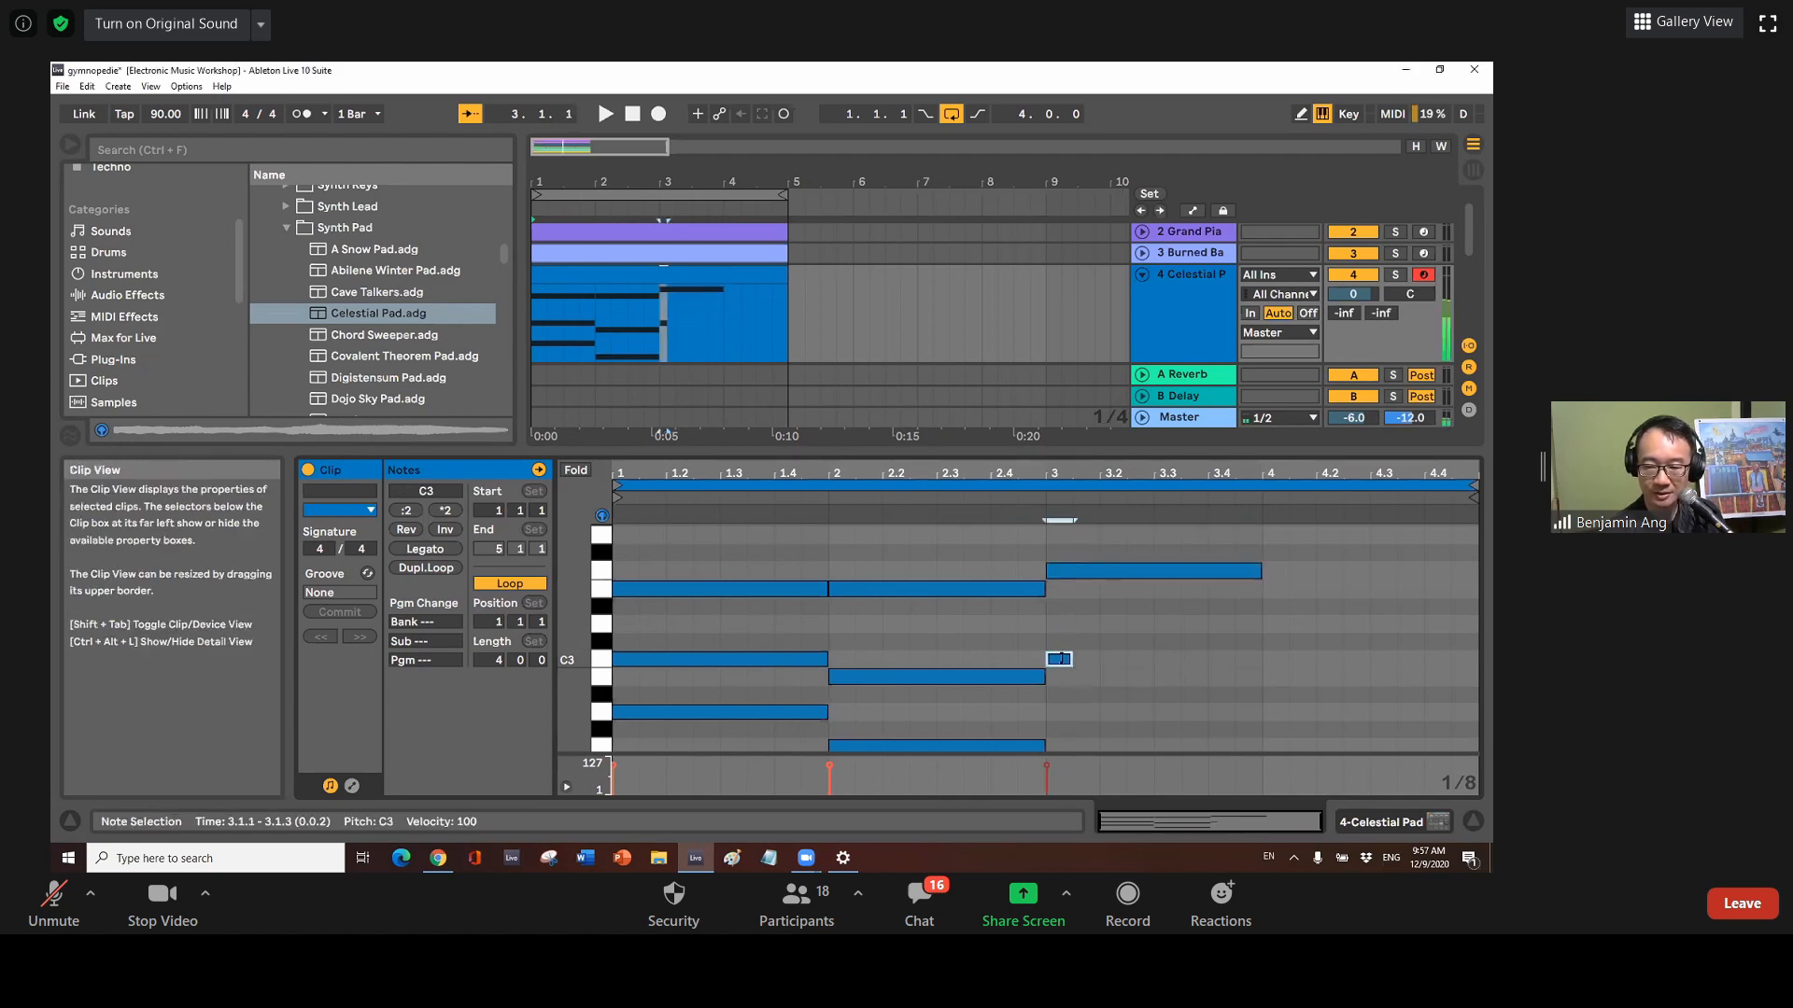
drag(1074, 659, 1260, 659)
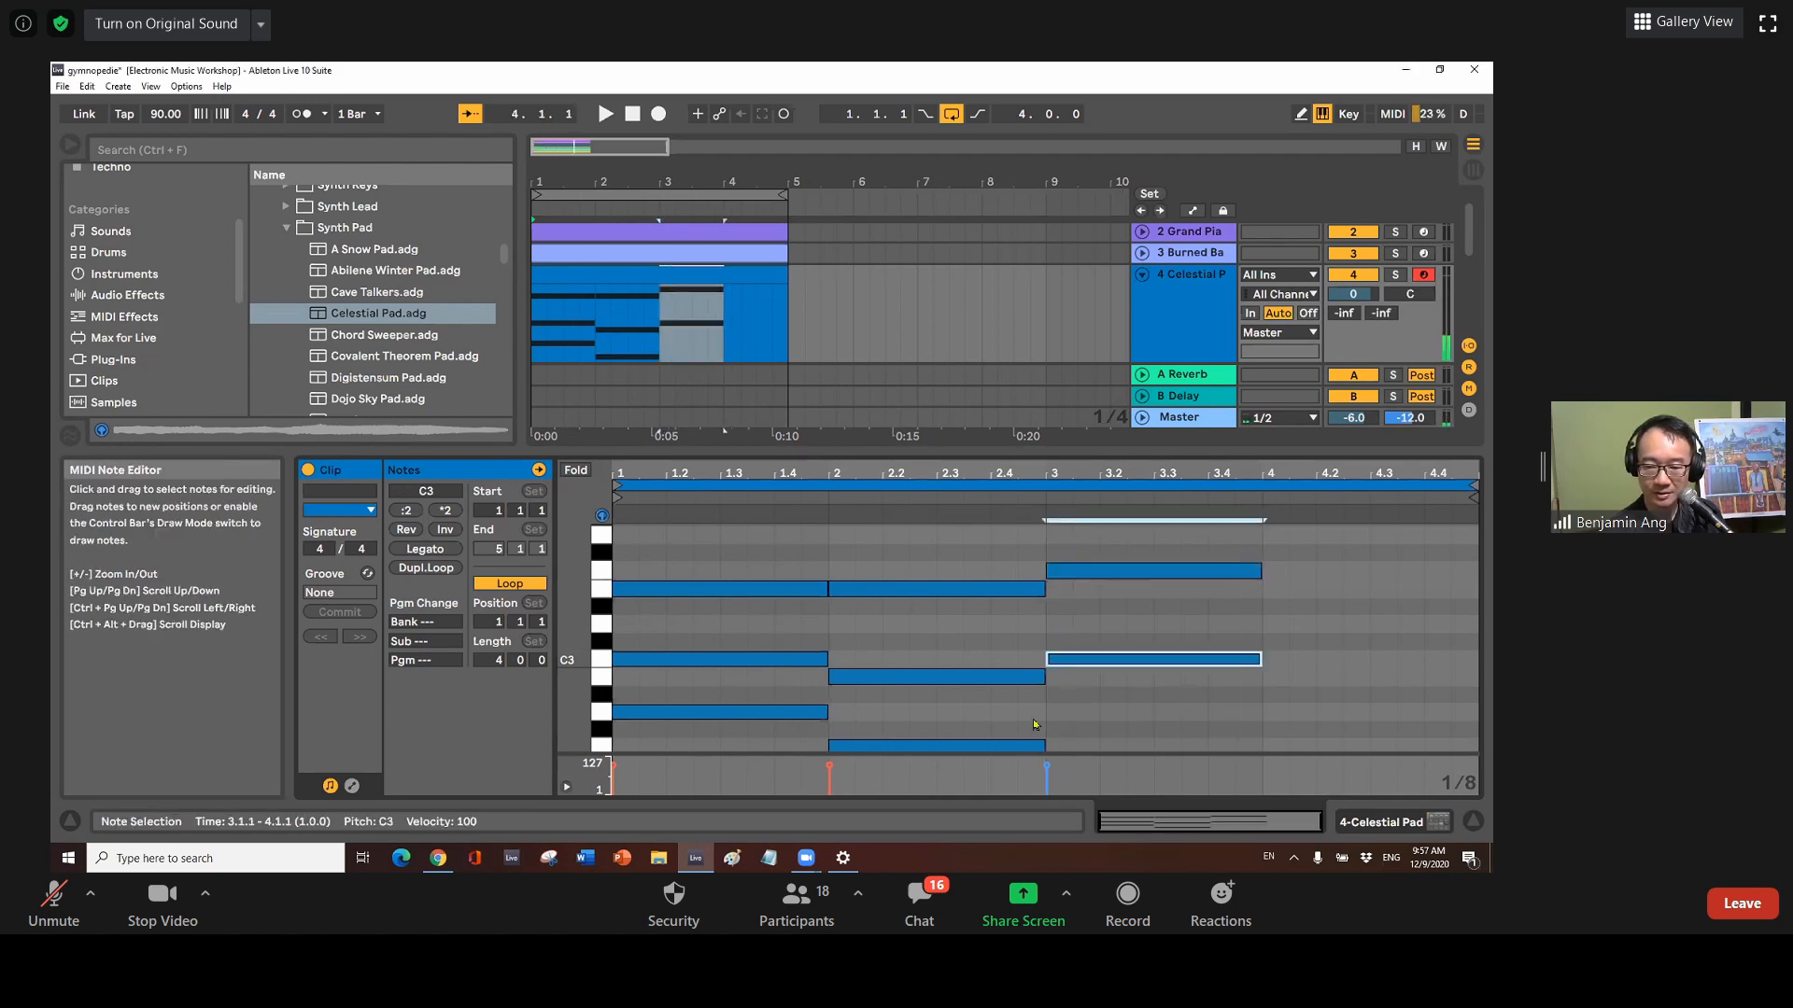
double_click(1061, 714)
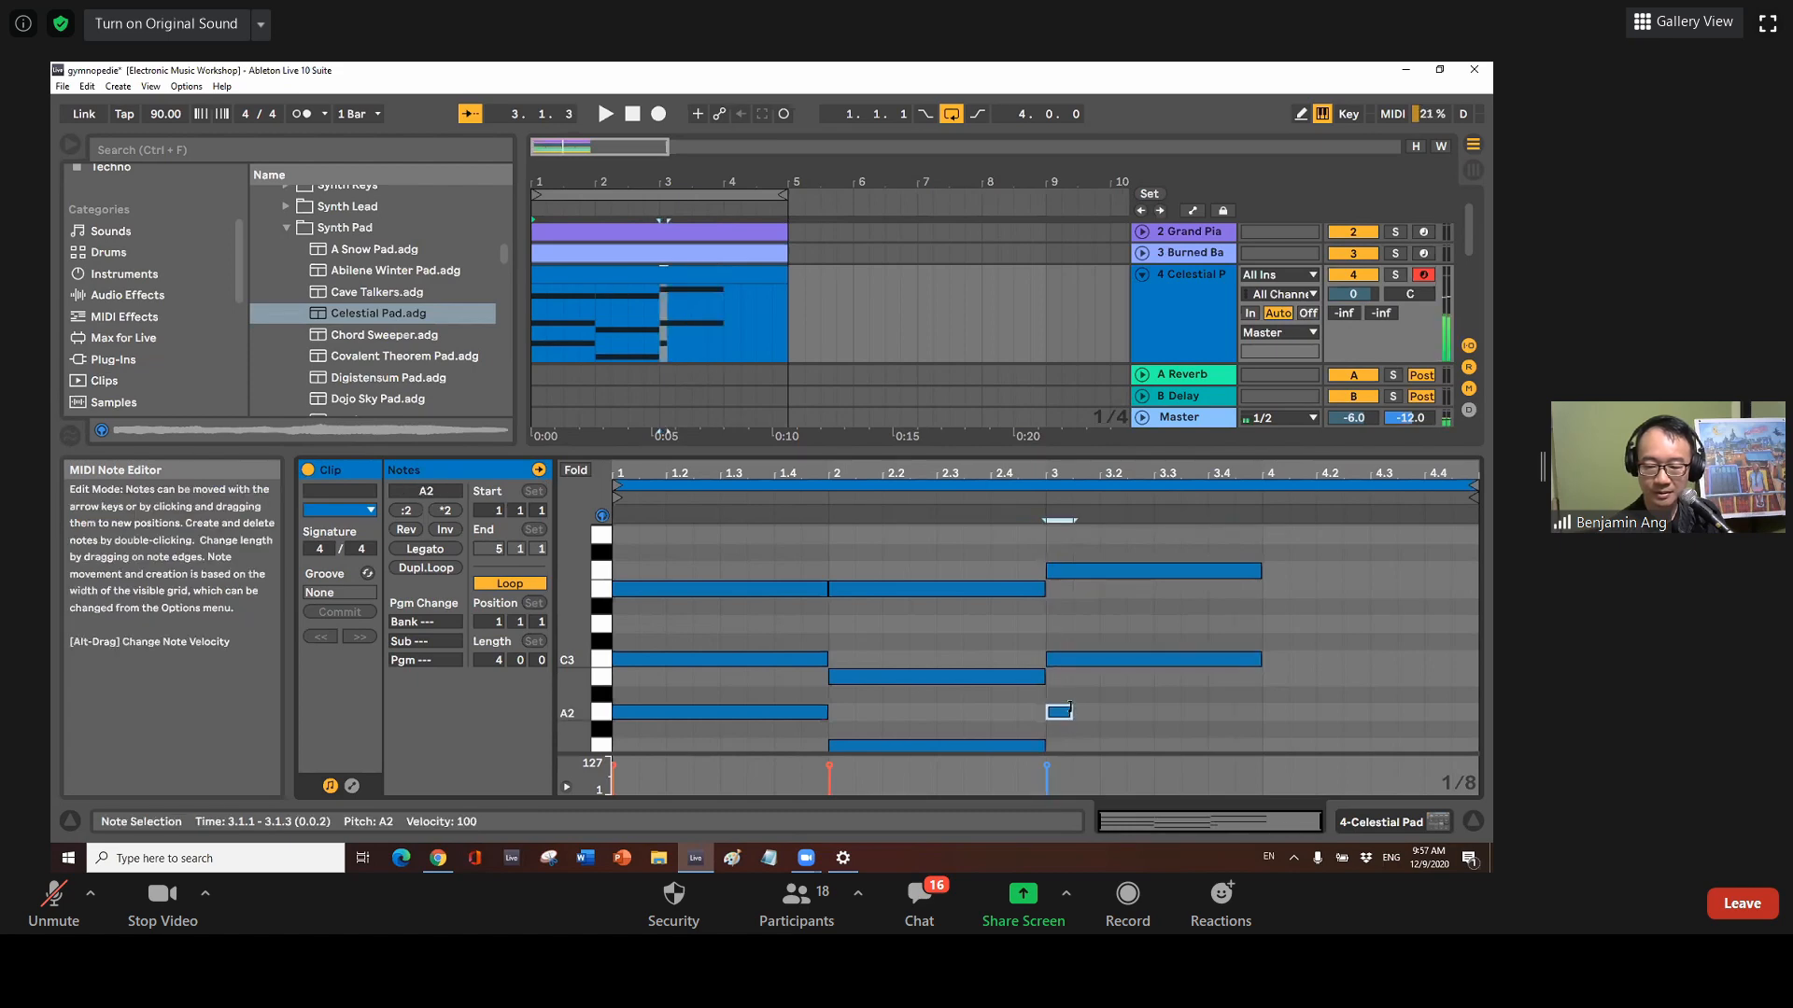
drag(1070, 713, 1260, 712)
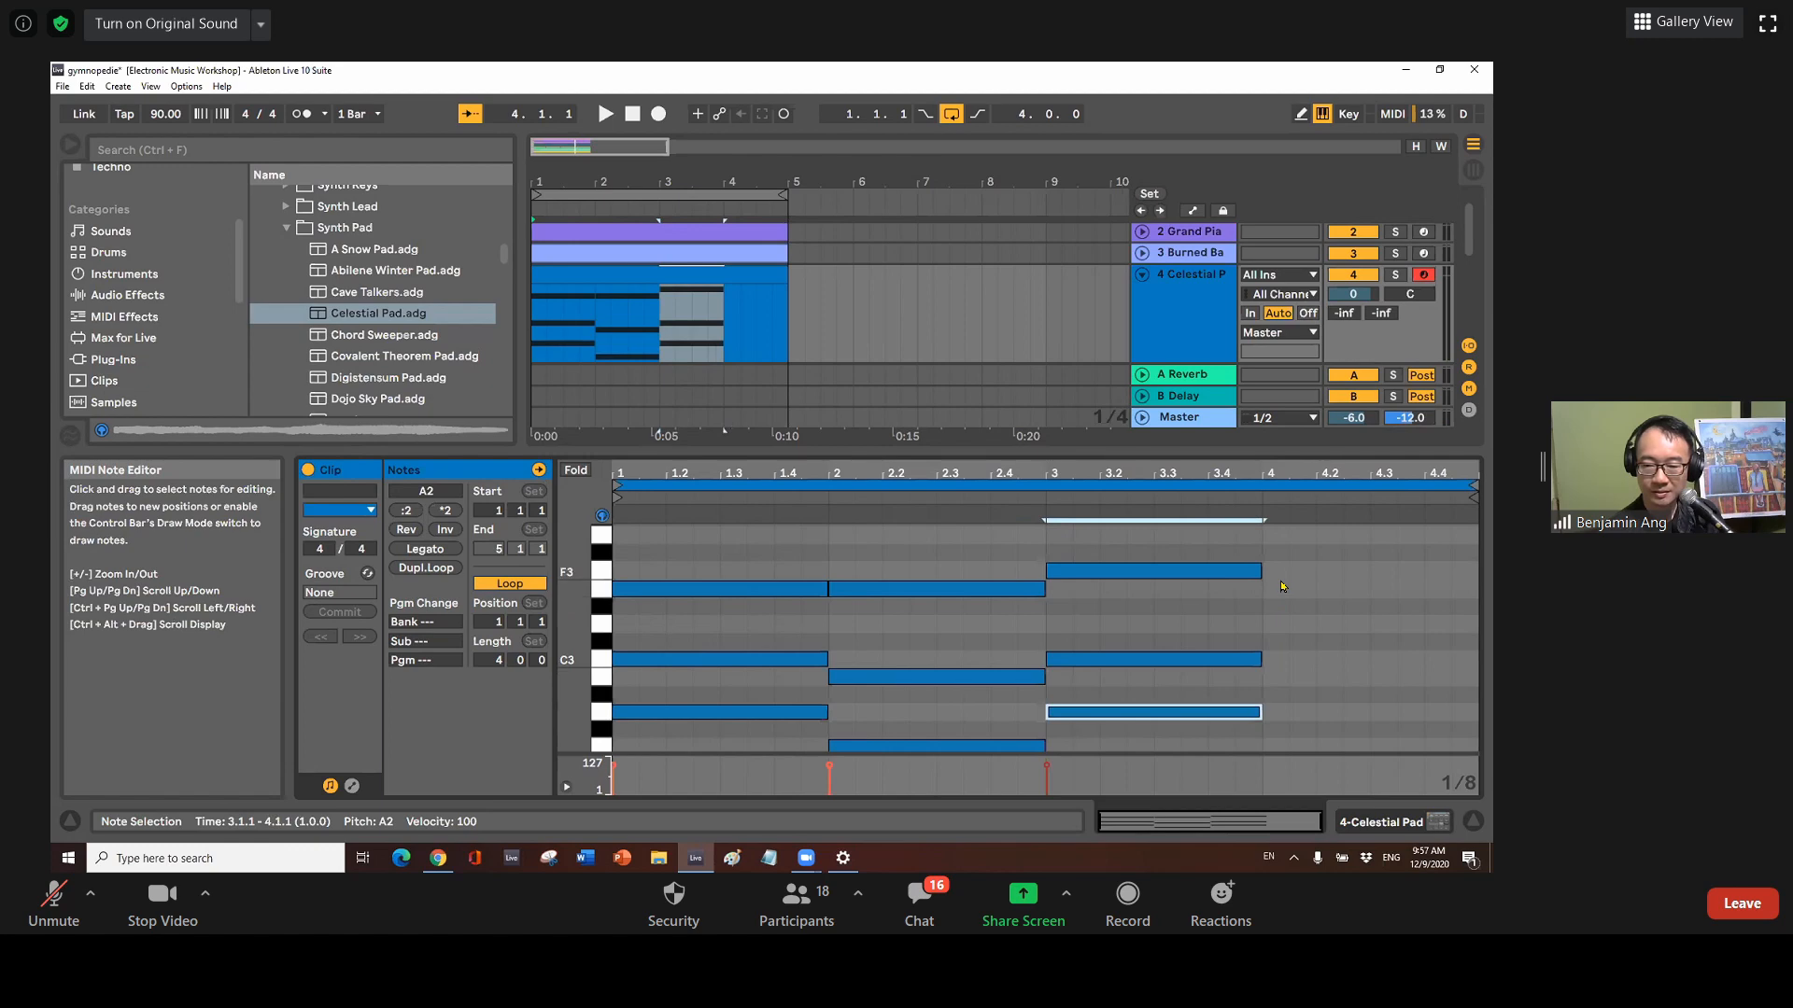
Complete the pad clip's fourth bar with C3, E3 and G2 notes held from 4.1.1 to 5.1.1
double_click(1287, 663)
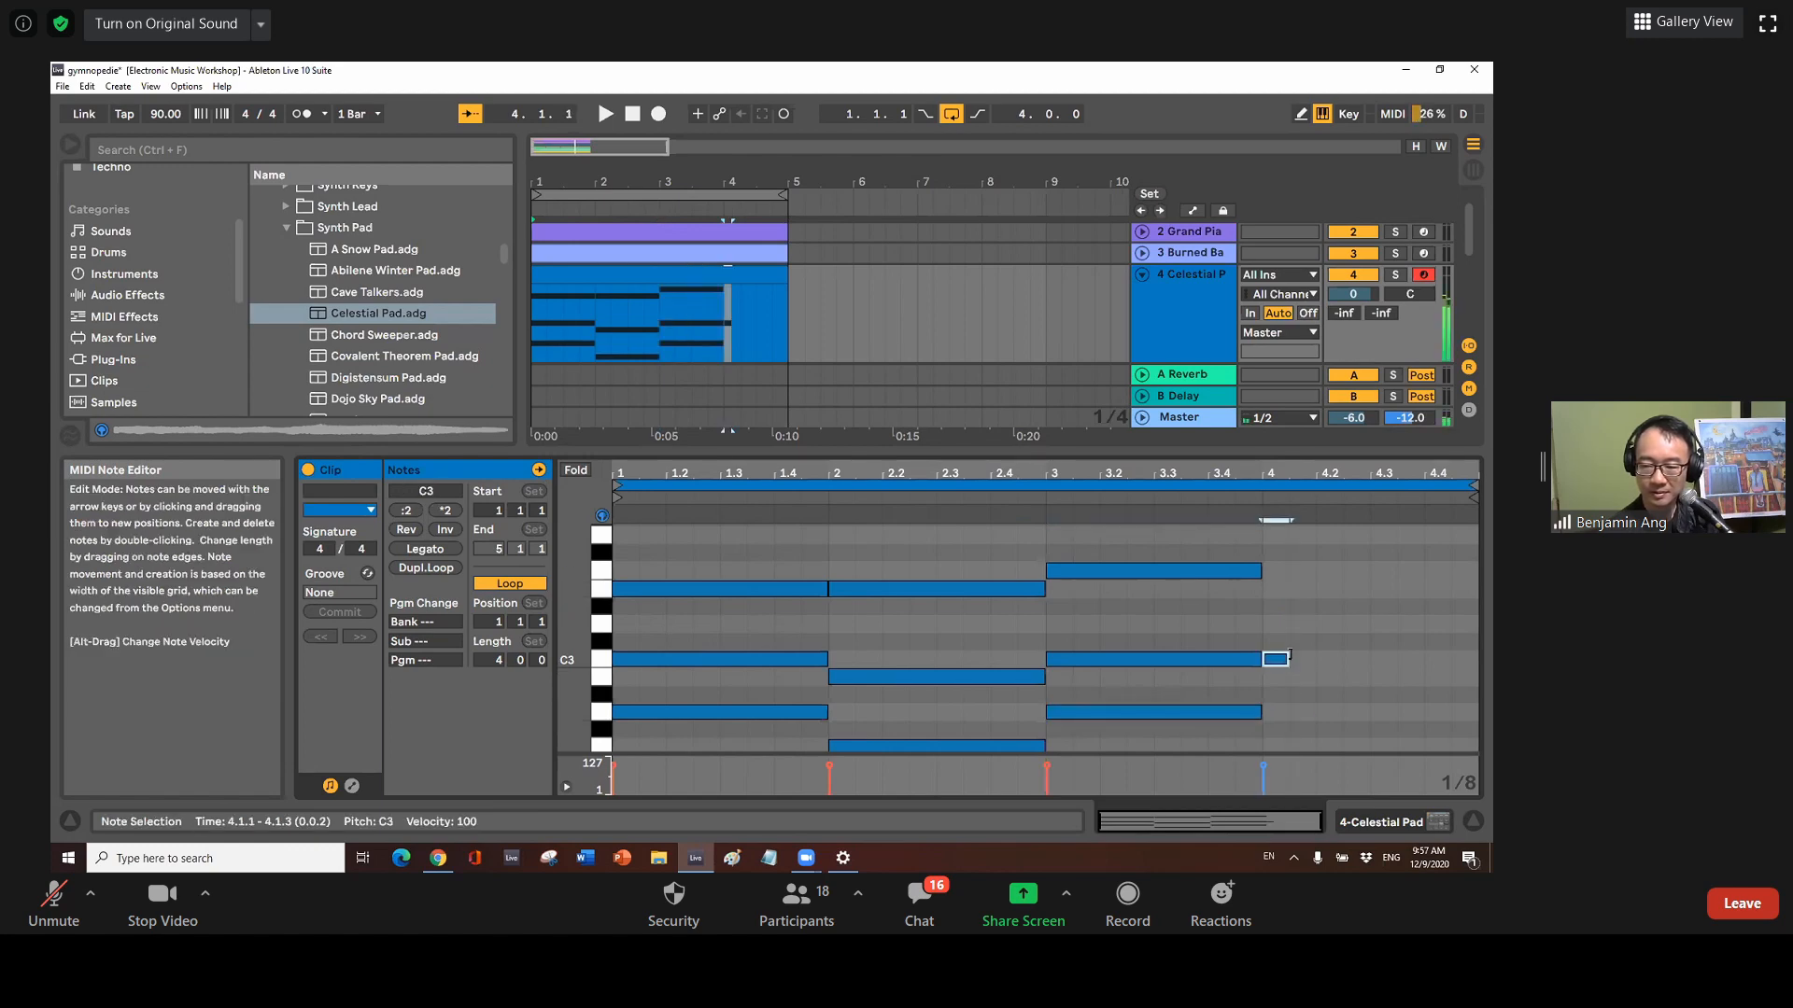
drag(1446, 663, 1478, 663)
click(1274, 591)
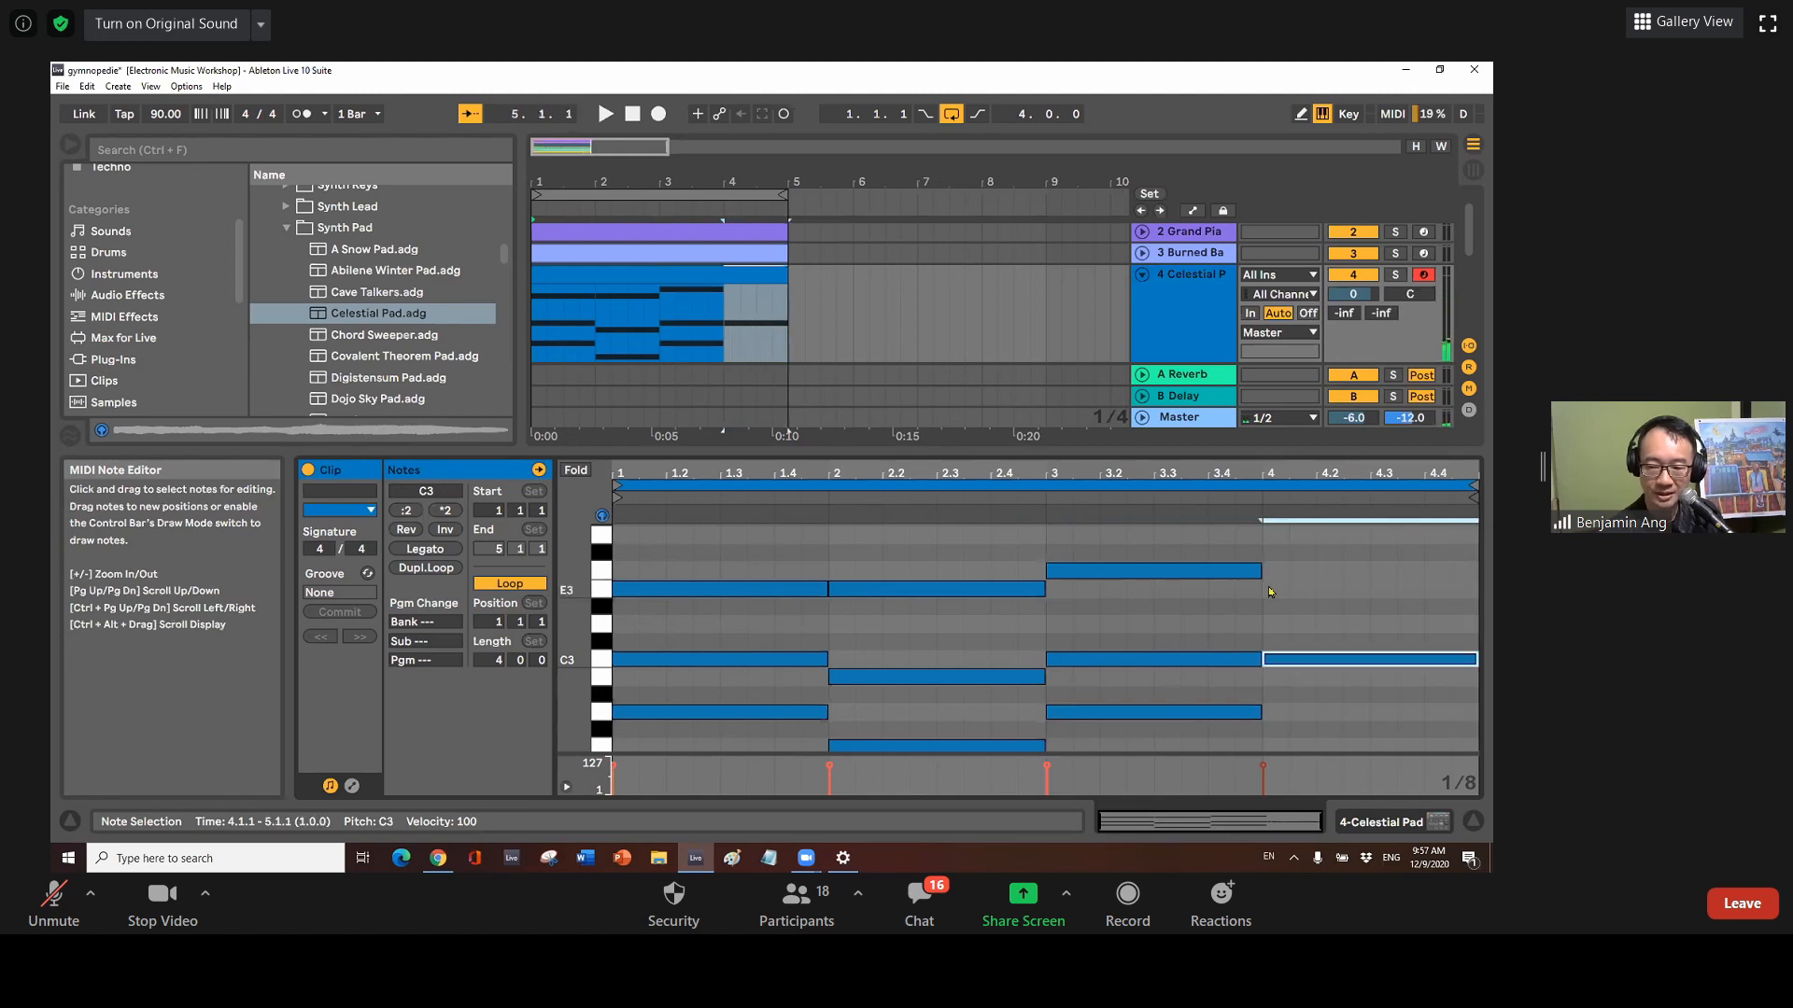
double_click(1274, 591)
drag(1287, 587, 1481, 587)
double_click(1284, 747)
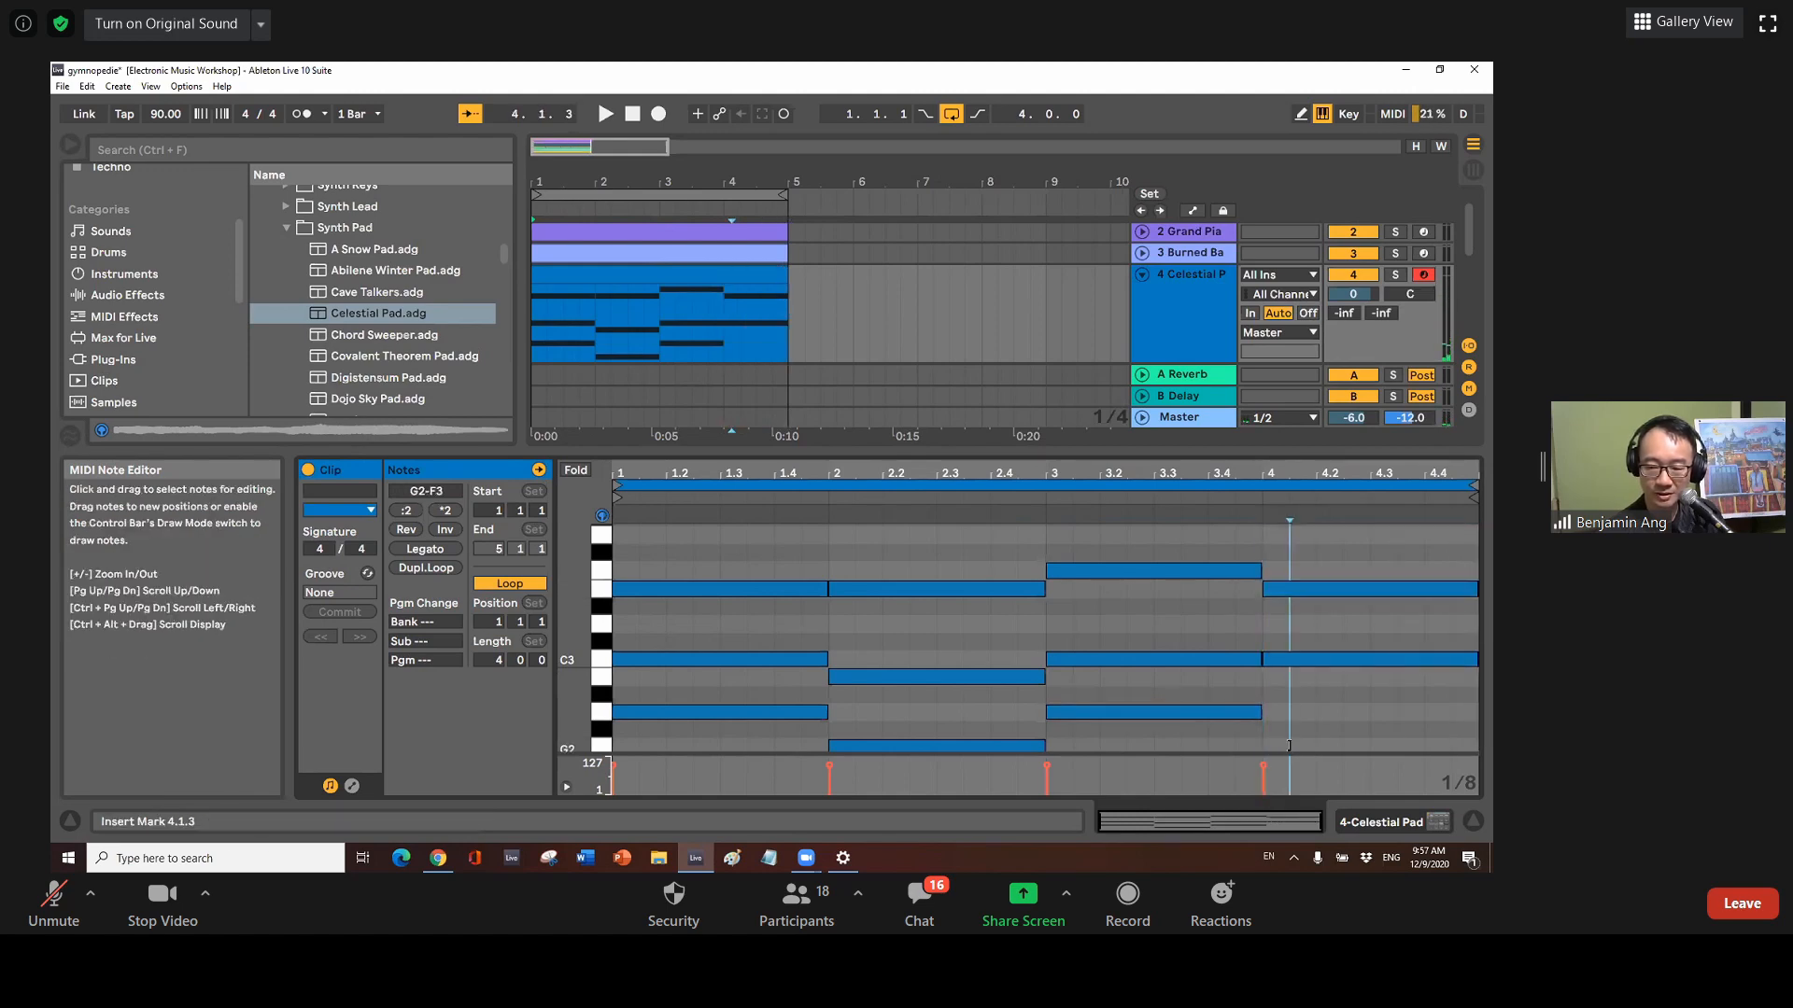
drag(1289, 747, 1471, 745)
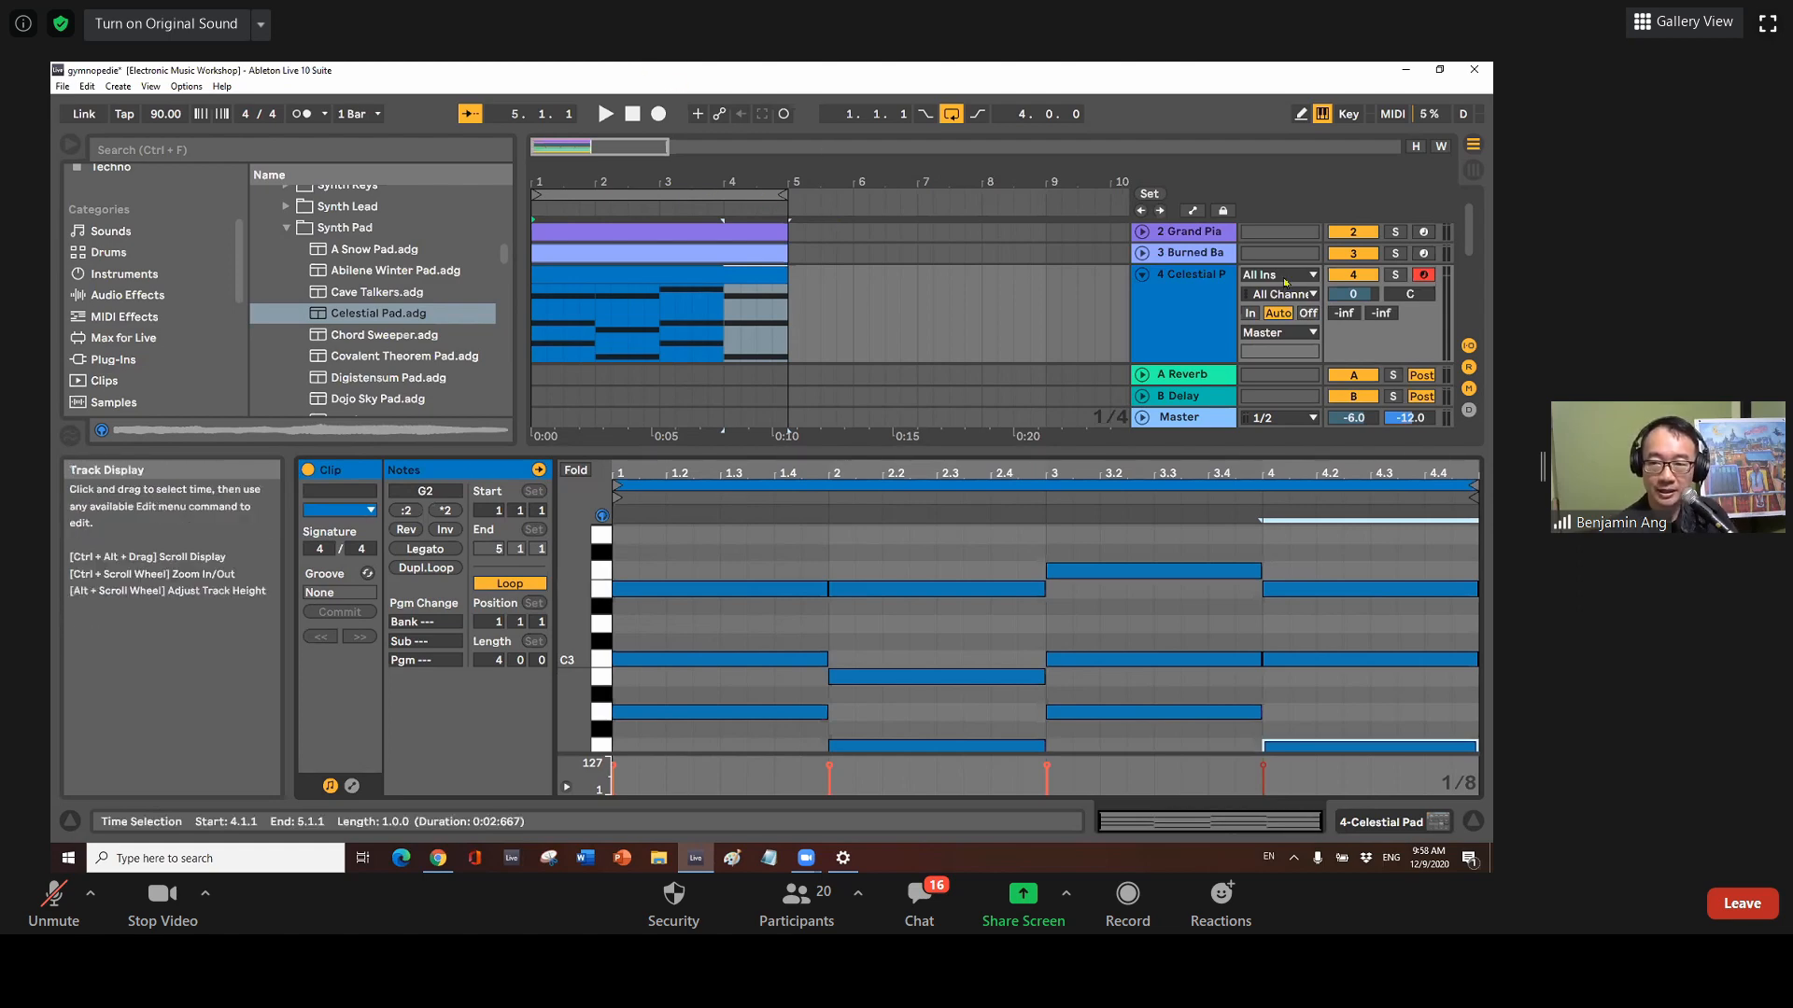
Set the Celestial Pad track's volume to -12 dB and fold the track
click(1351, 294)
text(-12)
key(Return)
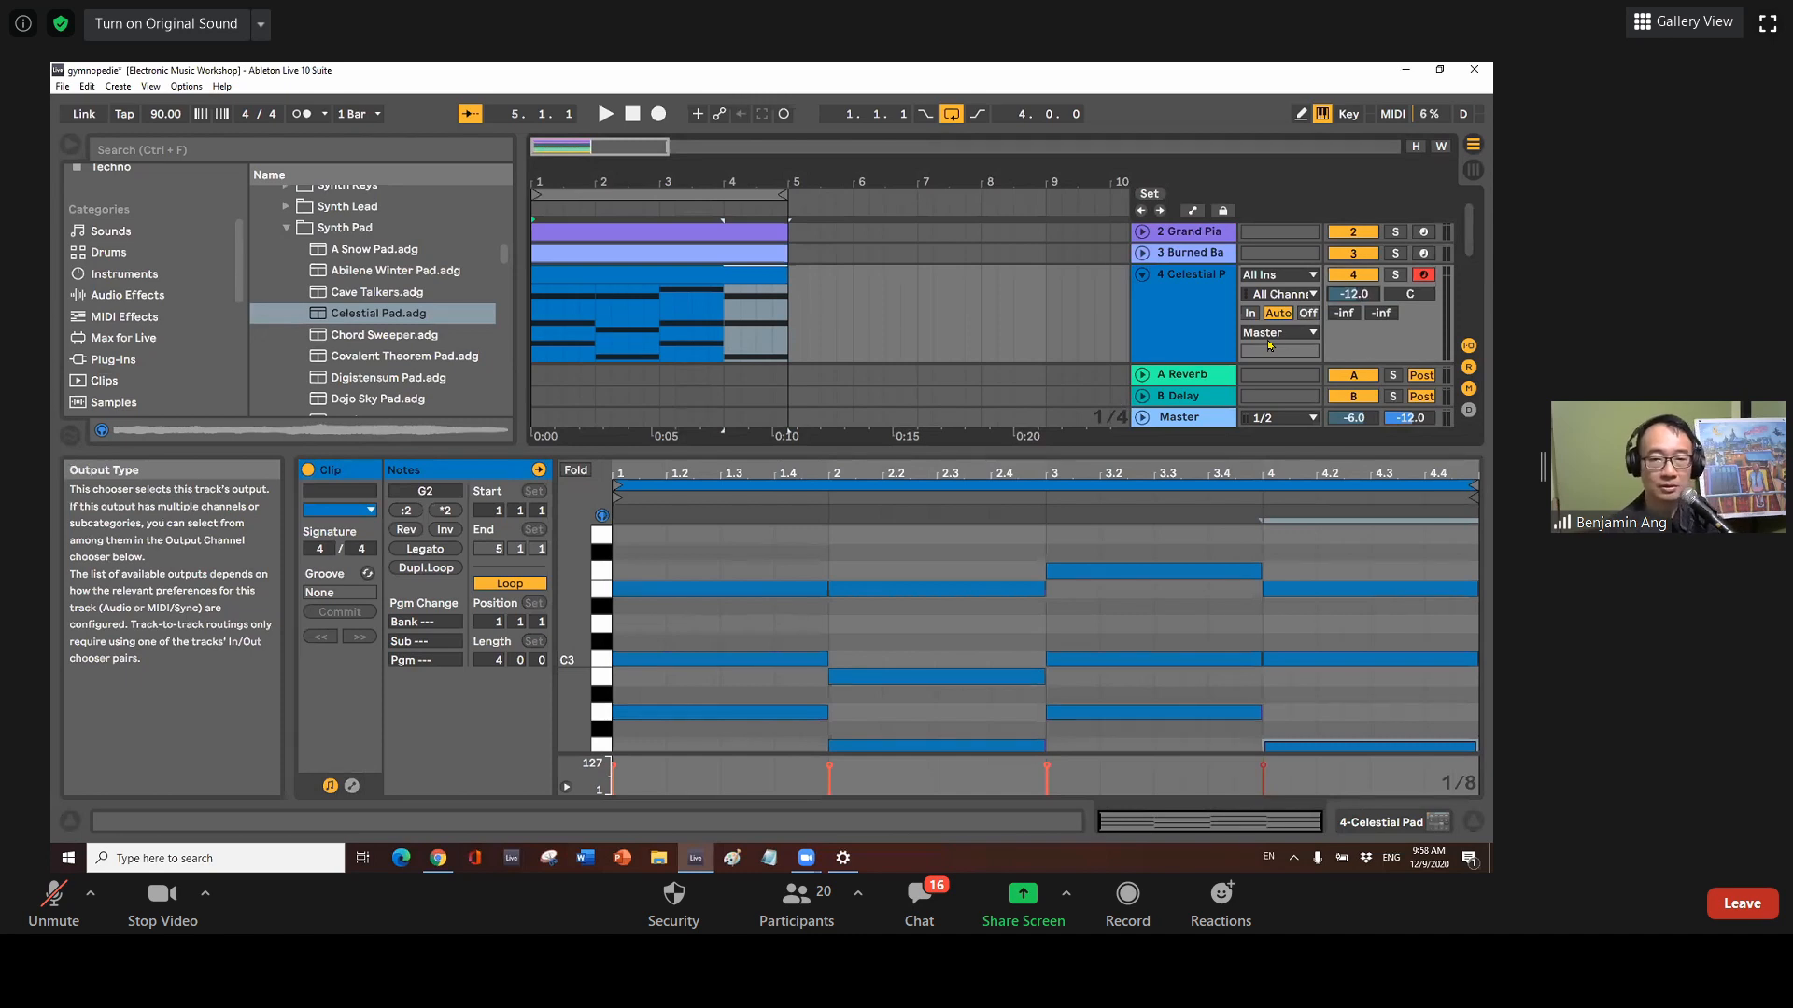
click(1142, 274)
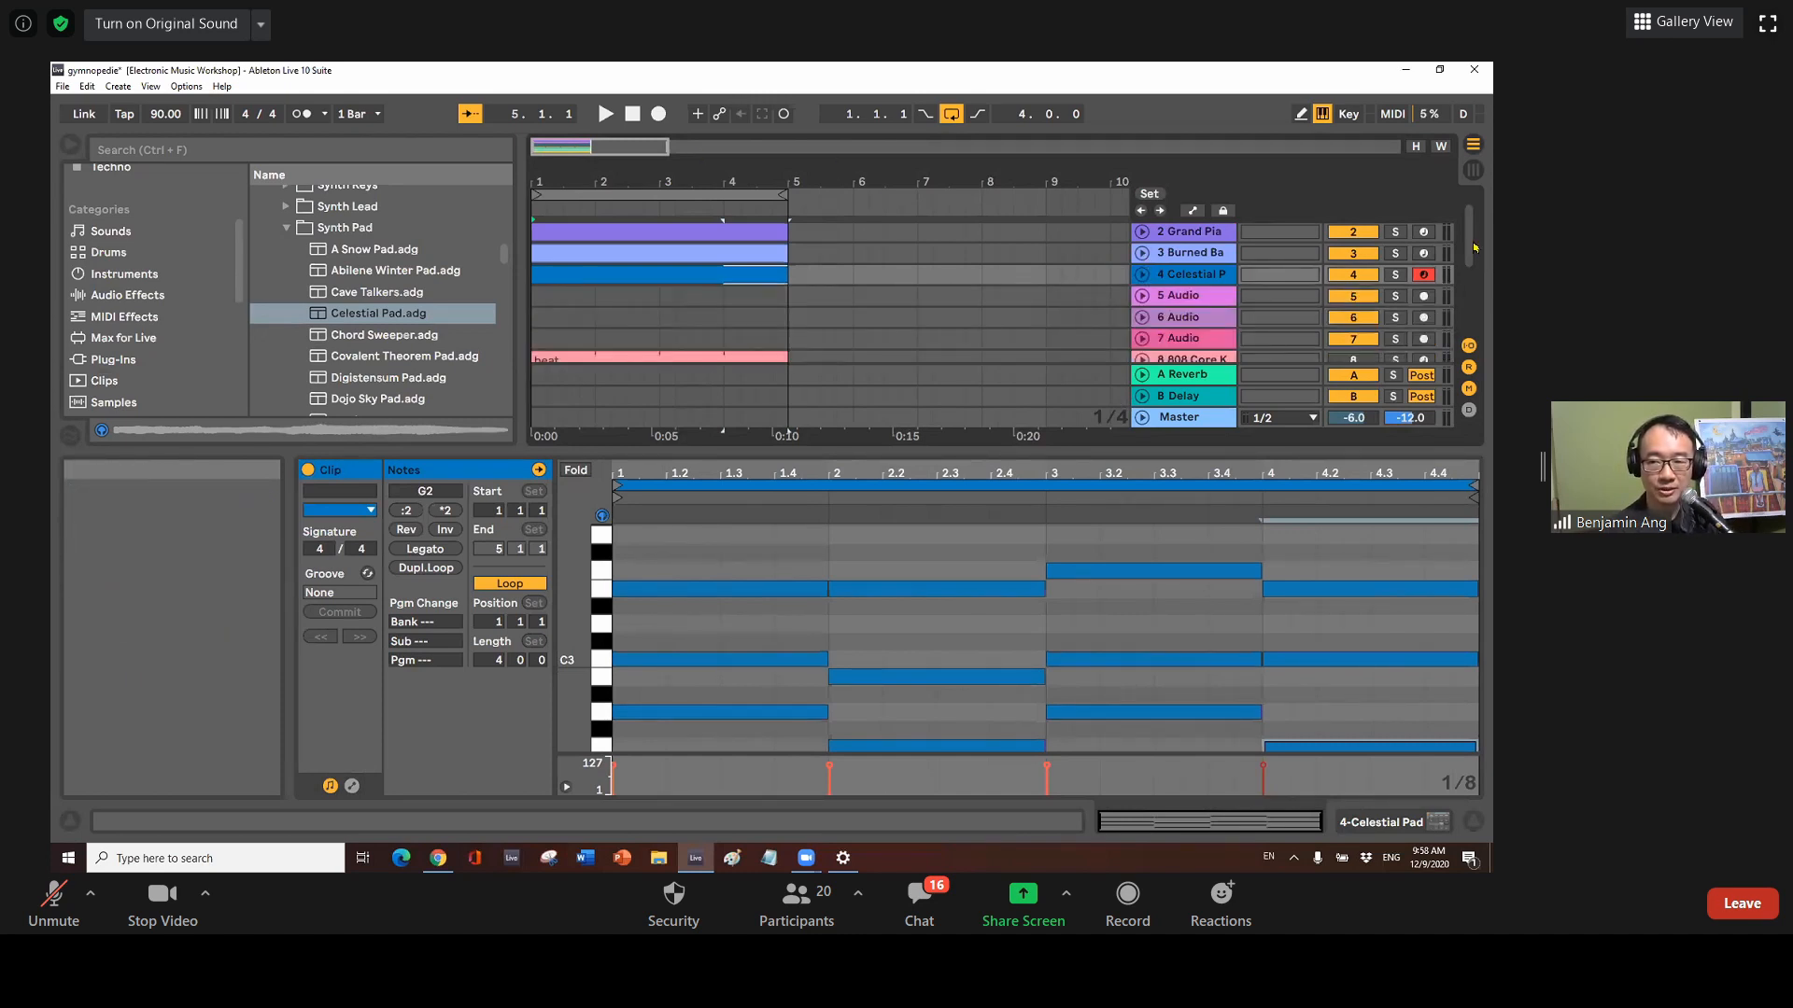
Play the four-bar loop to hear the pad with the beat, piano and bass, and stop playback
scroll(1475, 248, up, 1)
click(607, 113)
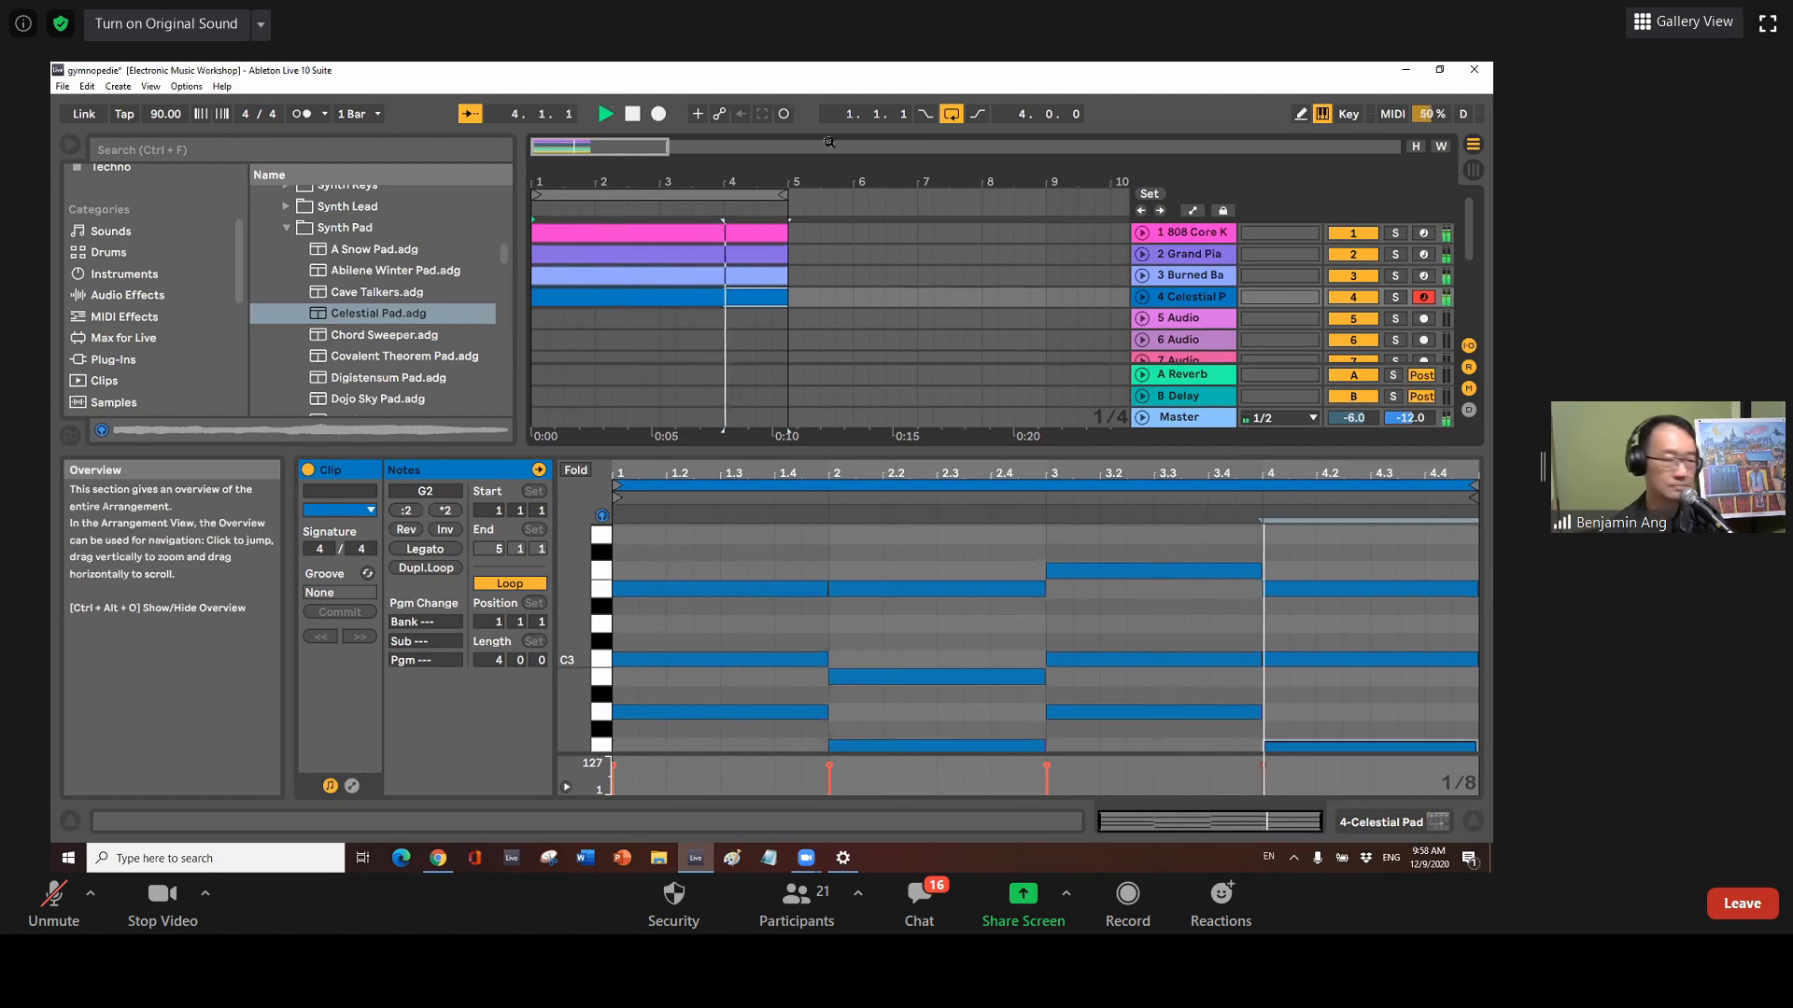
click(634, 115)
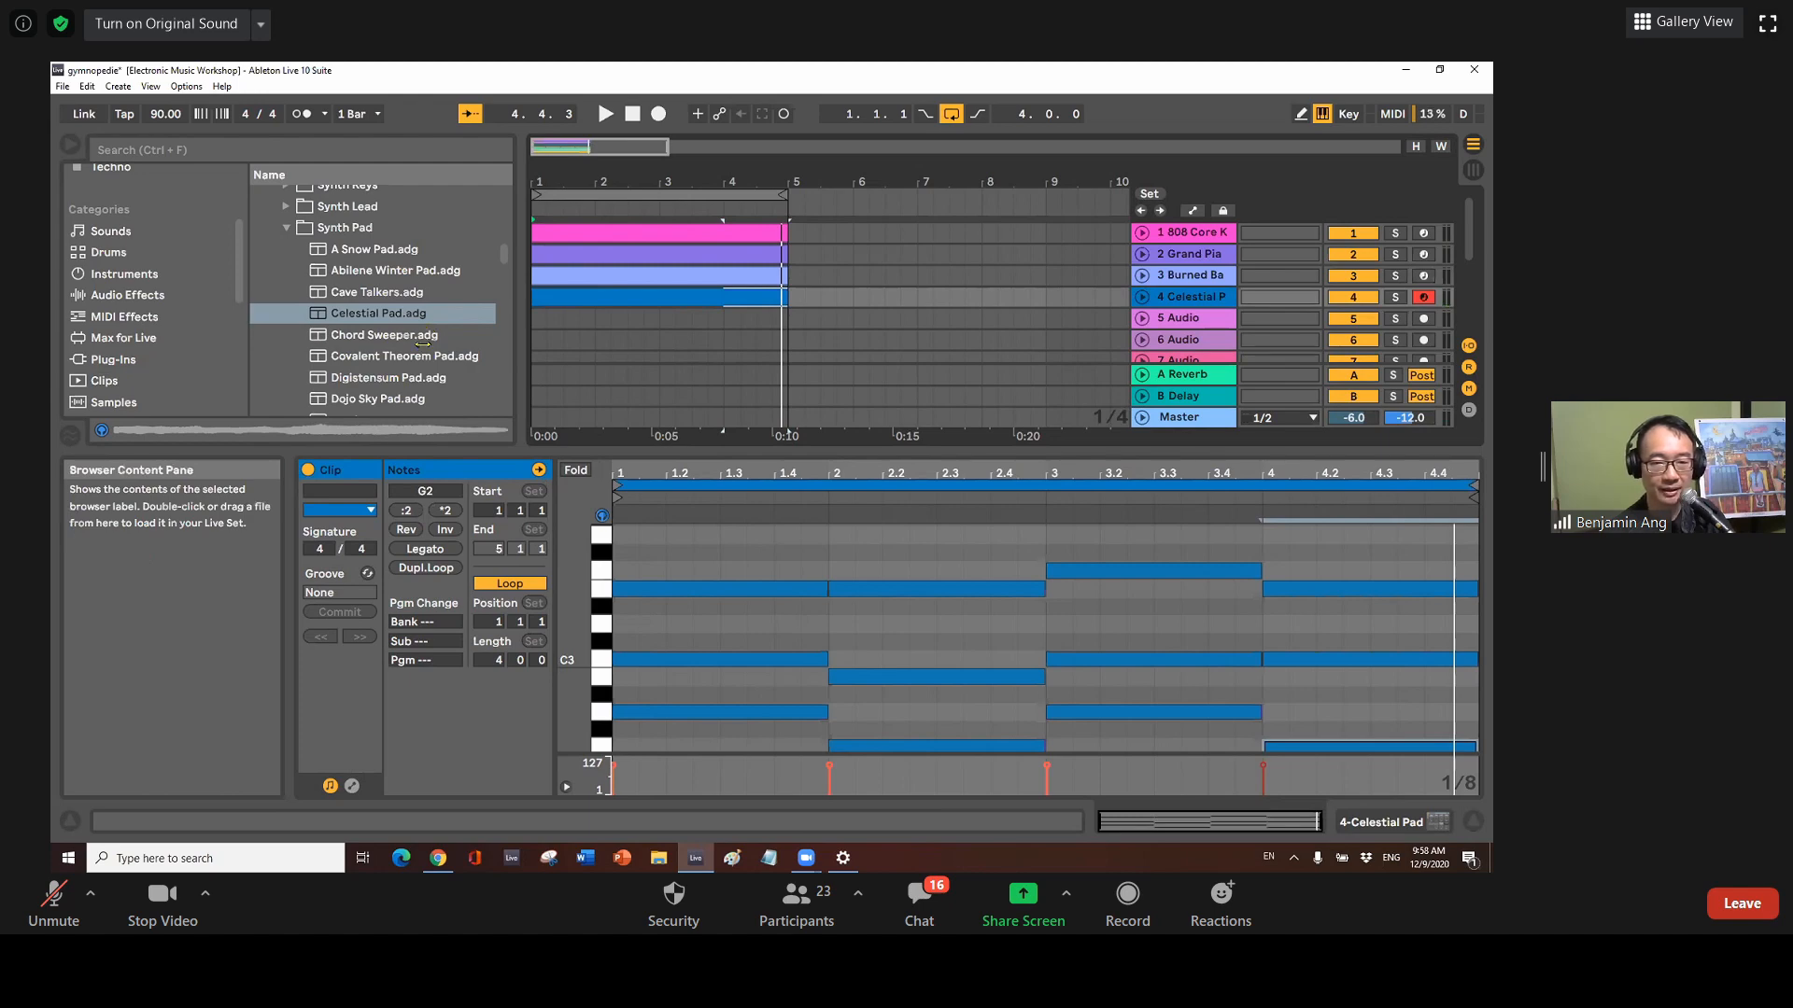
Replace the Celestial Pad instrument on track 4 with Elegic Pad.adg and play the loop to hear it
scroll(411, 336, down, 3)
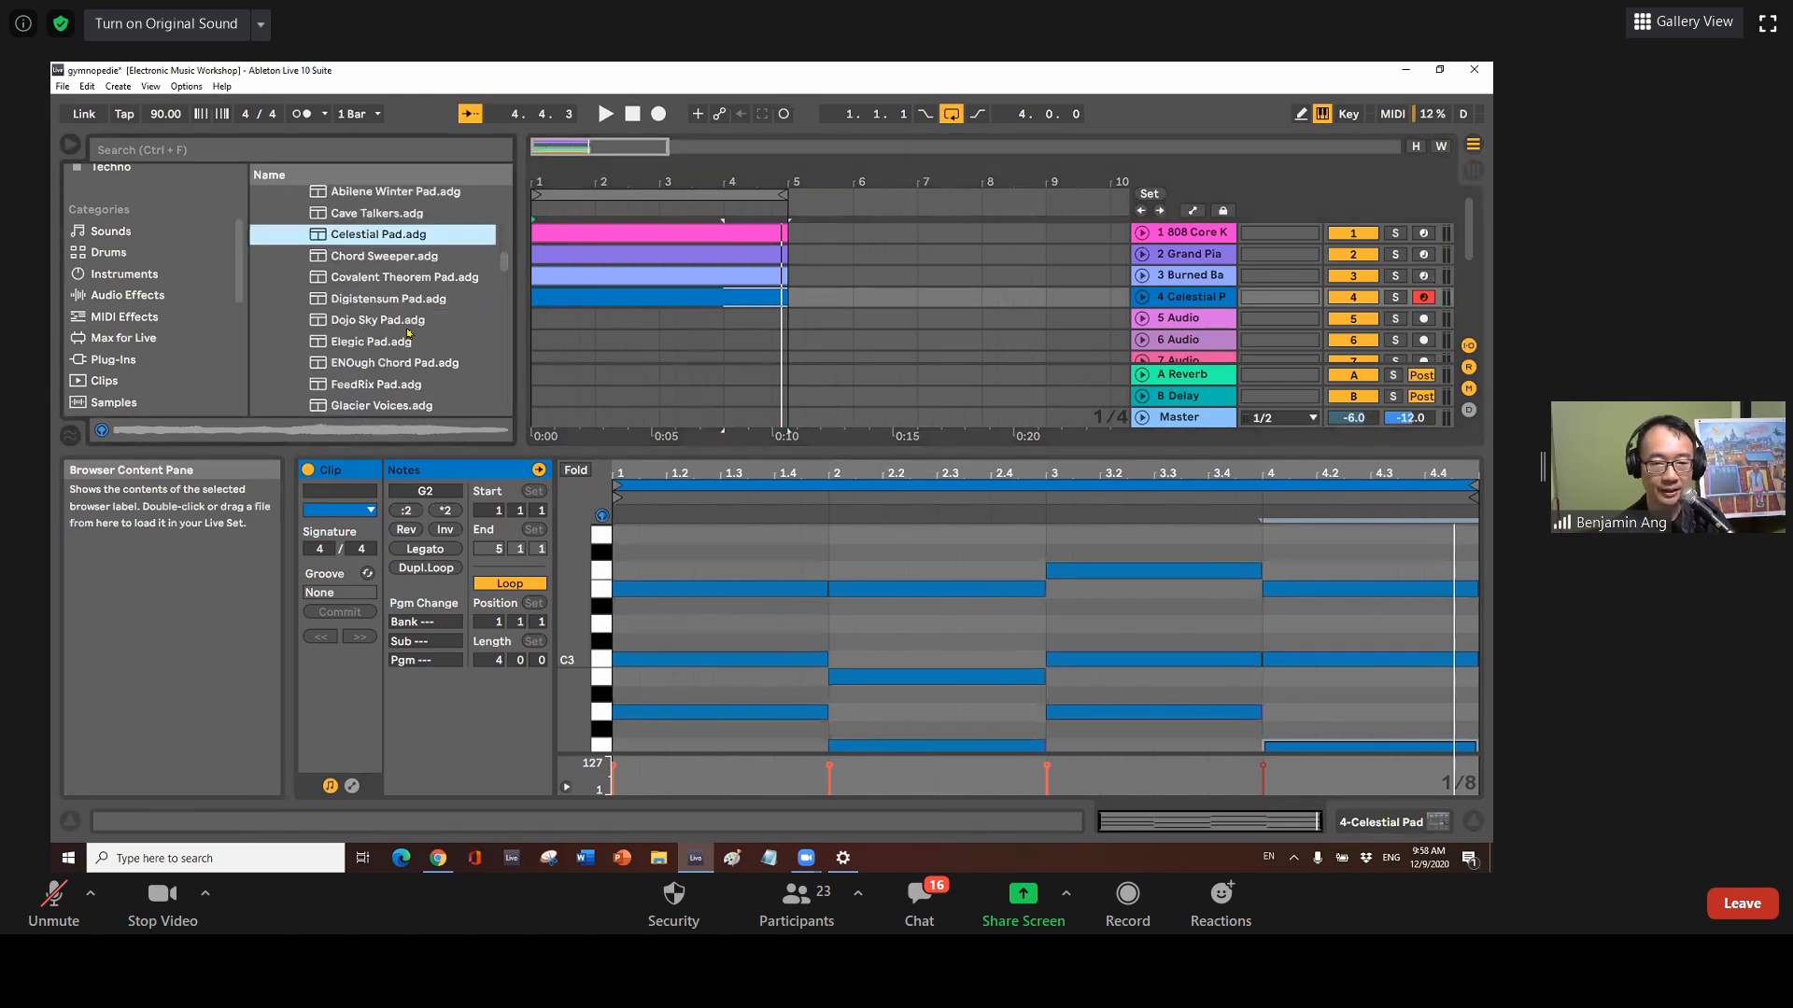
click(393, 342)
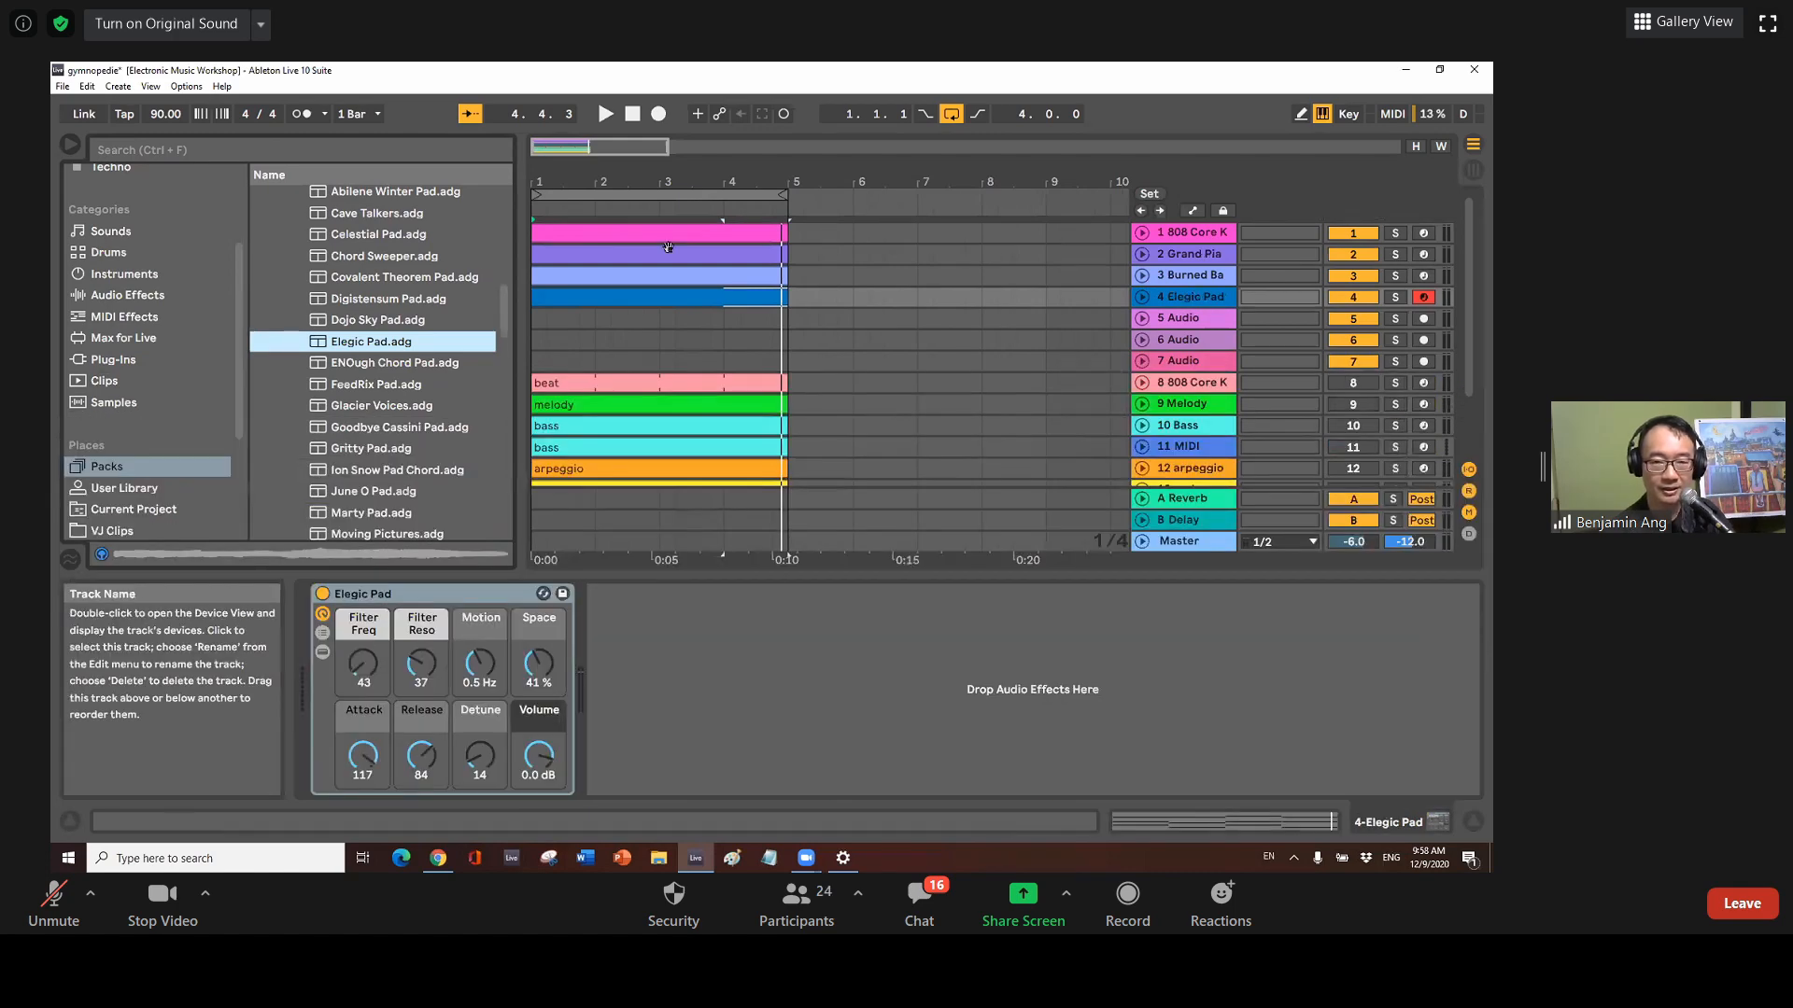
click(605, 114)
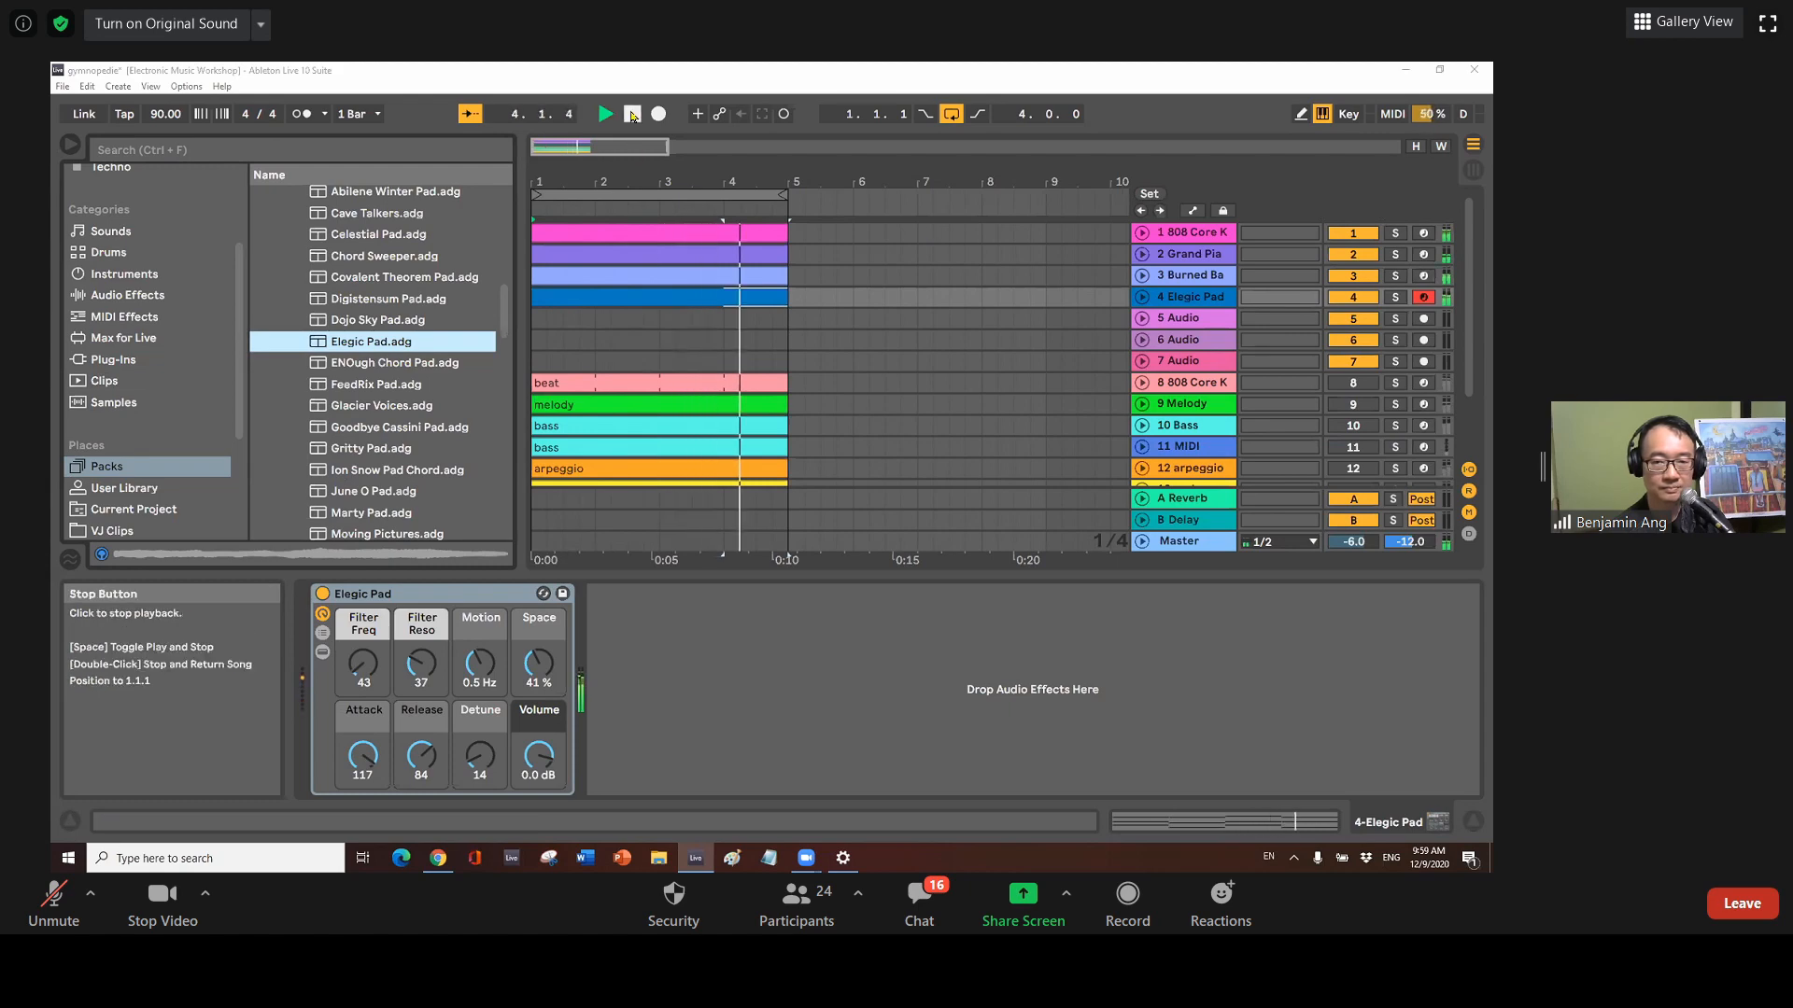
click(632, 116)
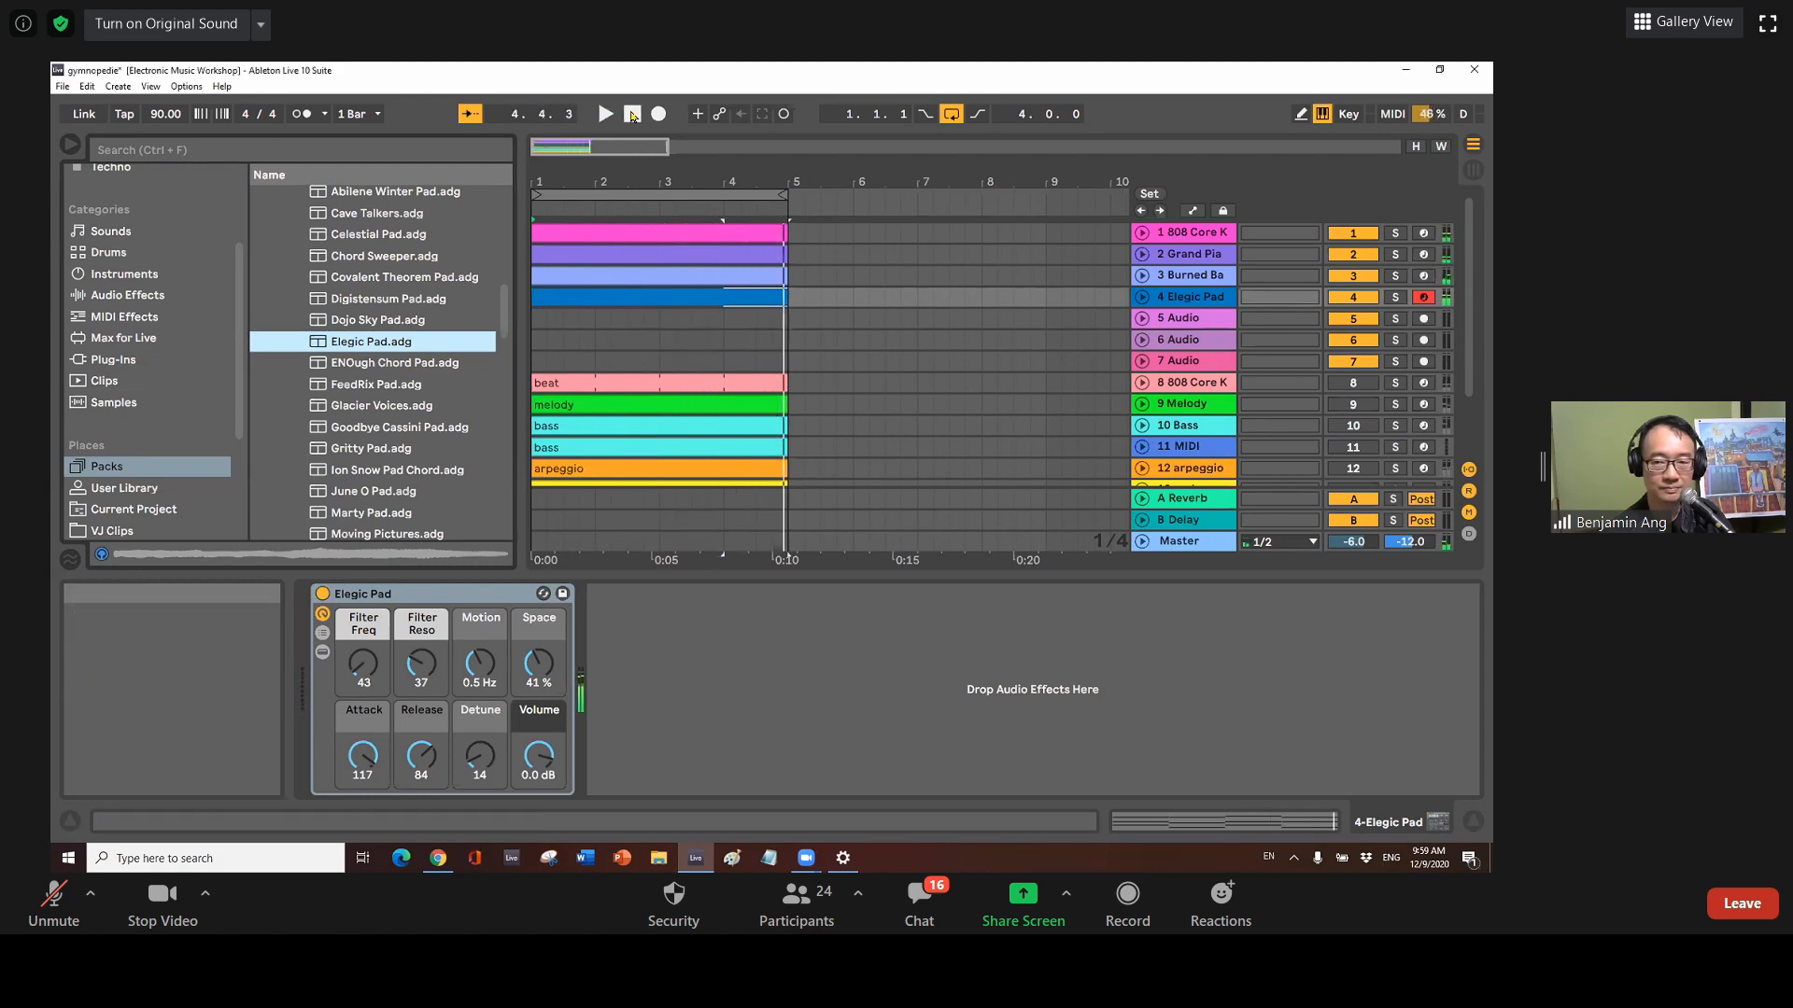
Insert a new MIDI track below Elegic Pad and select 1.1.1 to 5.1.1 on it for a MIDI clip
right_click(1176, 300)
click(1259, 479)
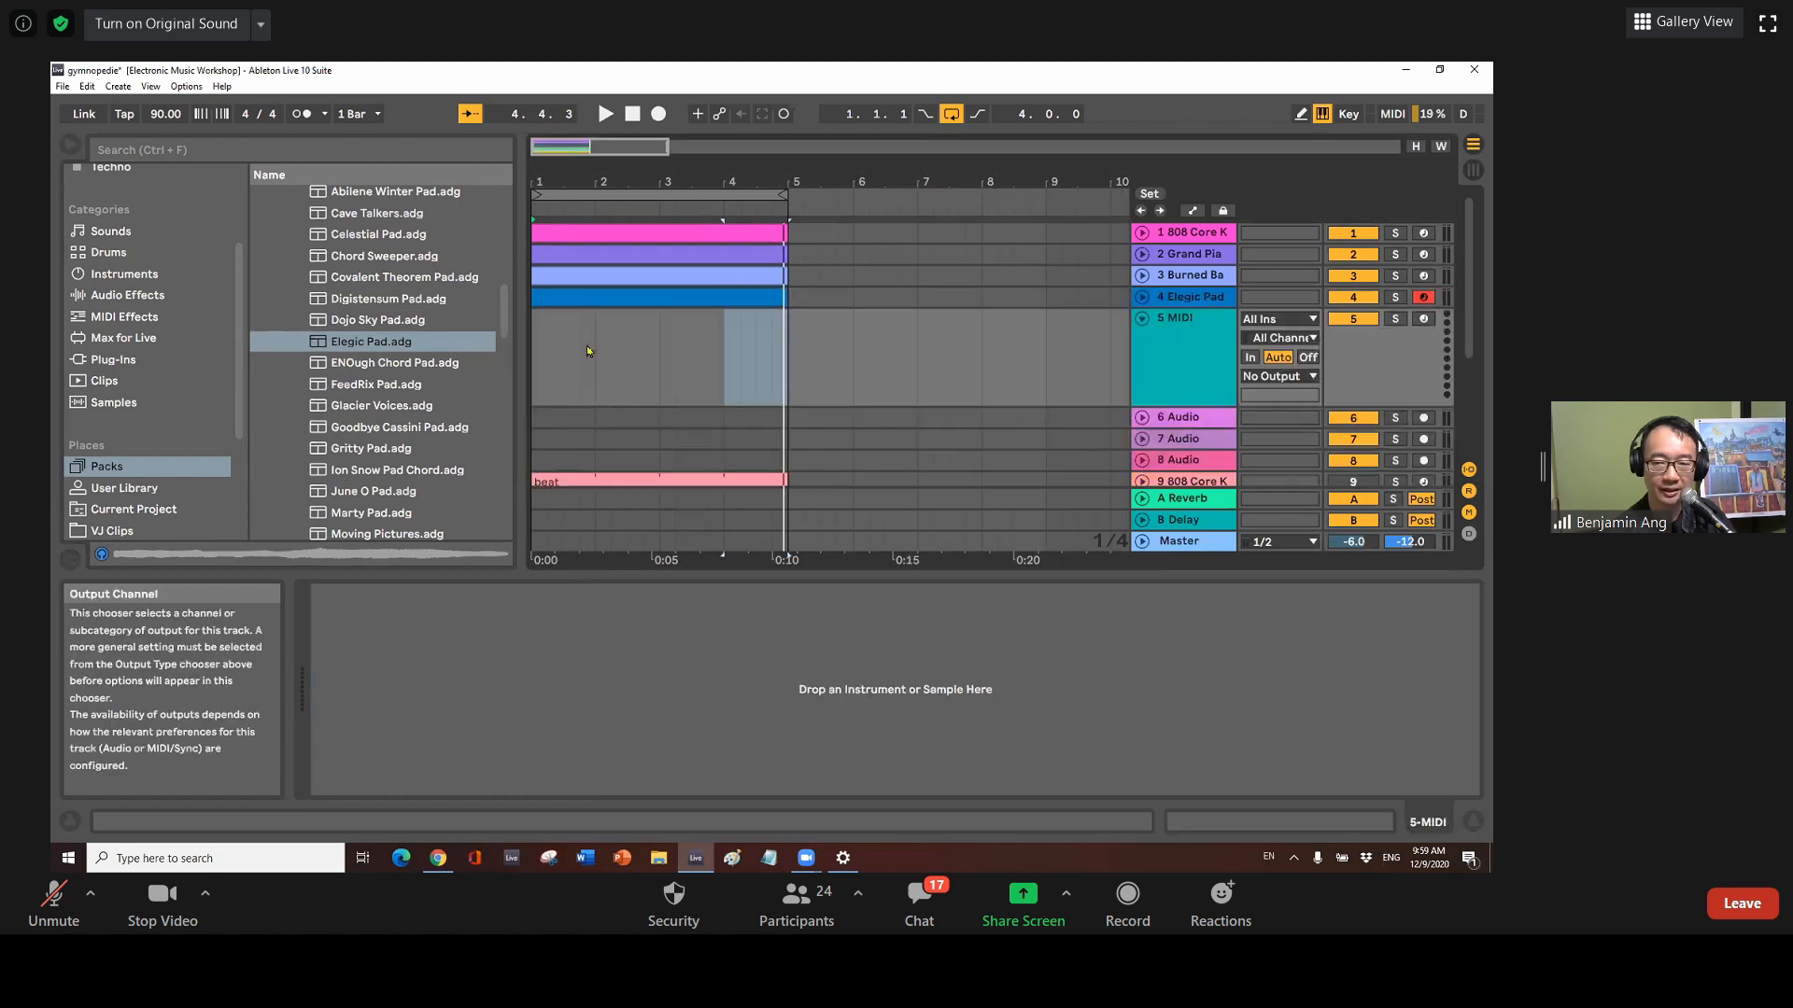
drag(535, 332, 788, 323)
right_click(744, 327)
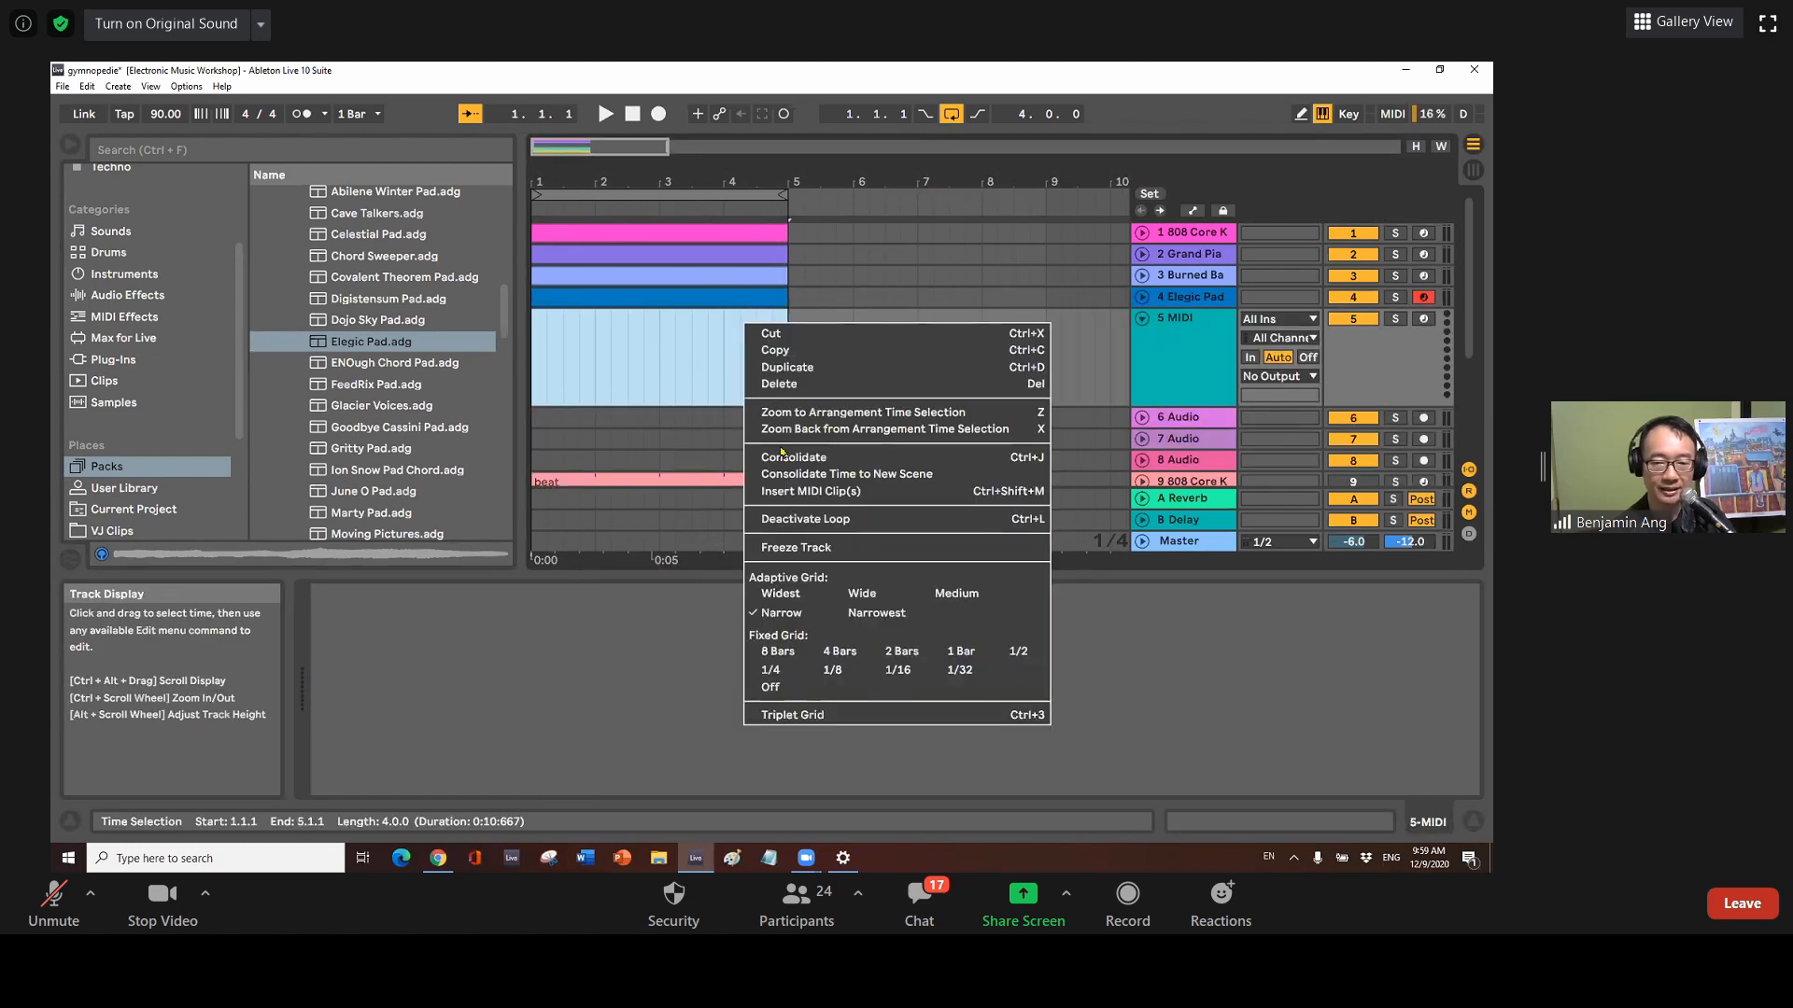